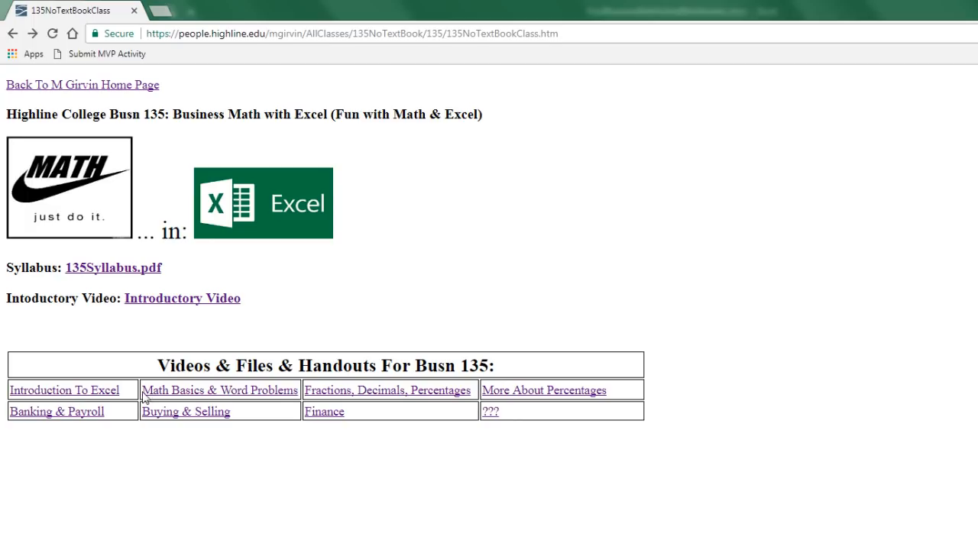
Open the Math Basics & Word Problems materials from the Busn 135 course page.
left_click(189, 396)
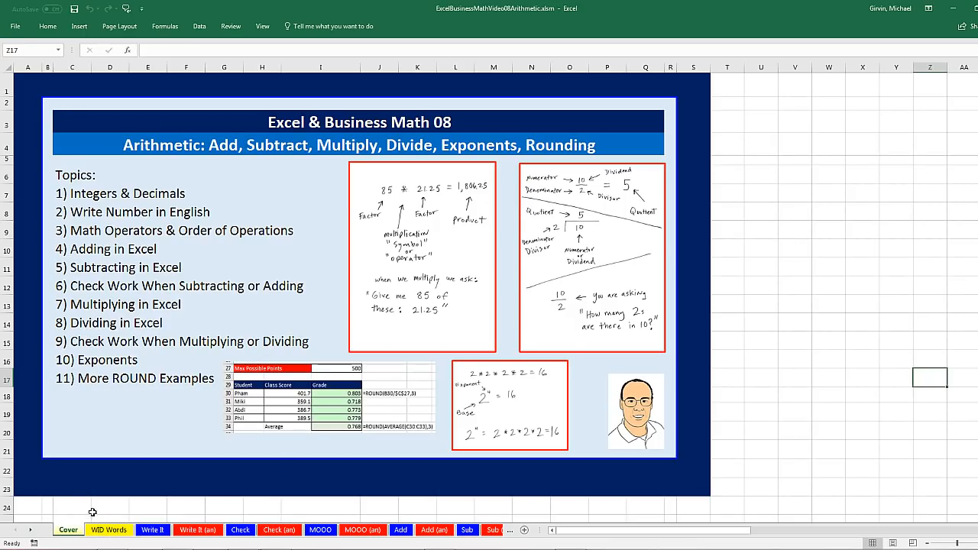
Switch to the WID Words sheet with the whole-number and decimal place-value chart.
left_click(108, 531)
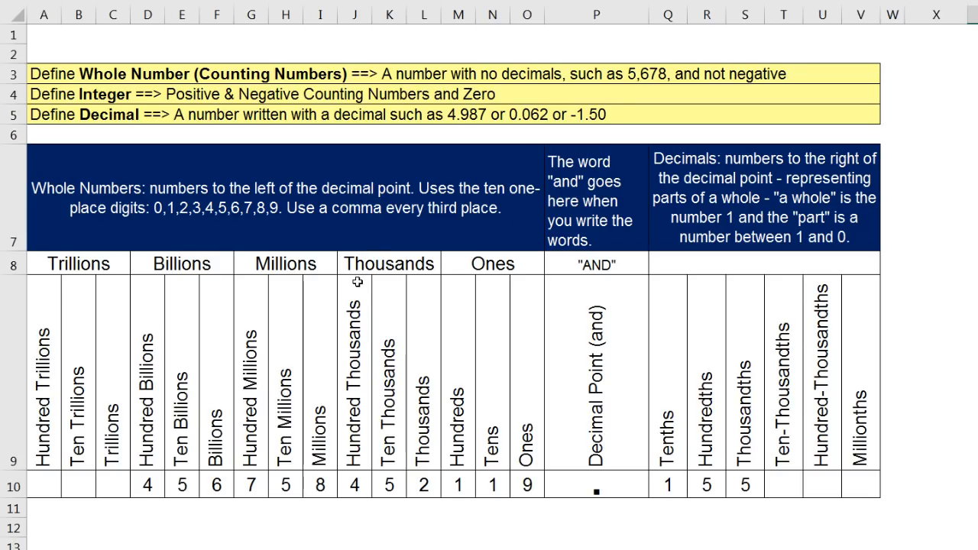
left_click(602, 494)
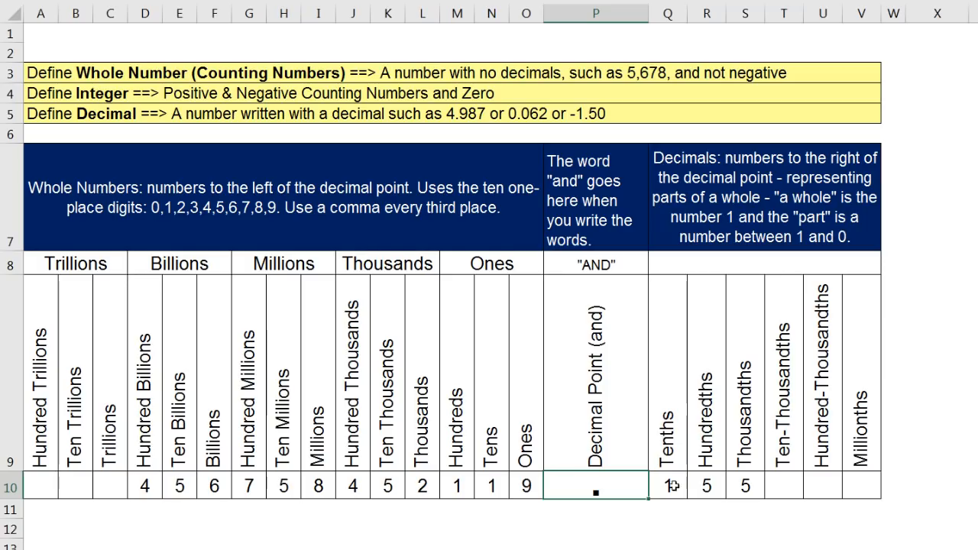
left_click_drag(666, 349, 664, 487)
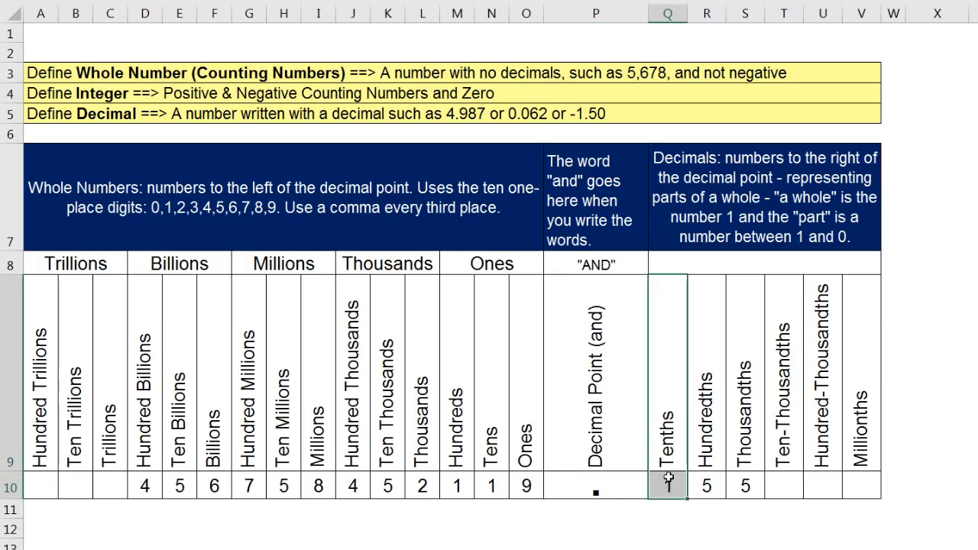
left_click_drag(708, 377, 706, 487)
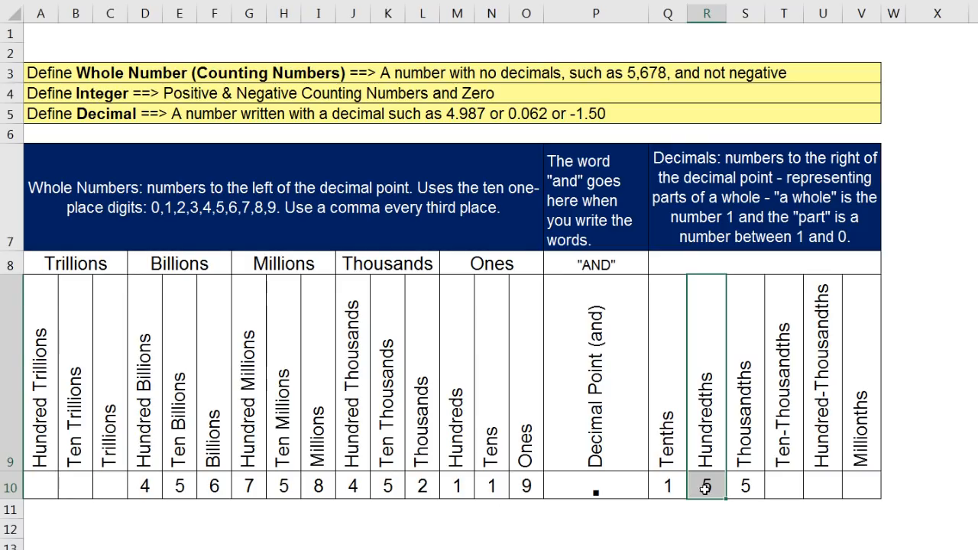
left_click_drag(668, 392, 659, 493)
left_click_drag(696, 410, 704, 500)
left_click_drag(753, 370, 750, 493)
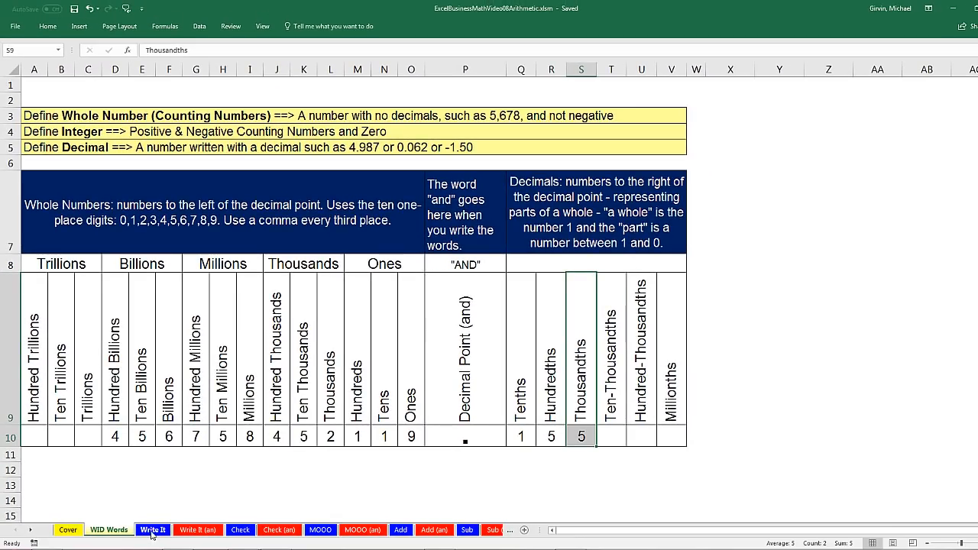
left_click(152, 531)
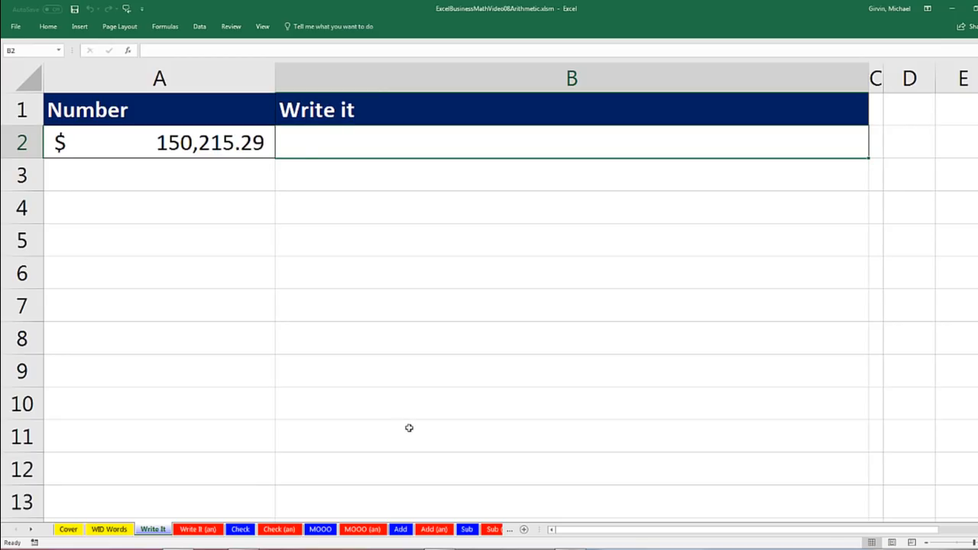
Write $150,215.29 in B2 as 'One Hundred Fifty Thousand, Two Hundred Fifteen and Twenty Nine Cents'.
type("One Hundred Fifty")
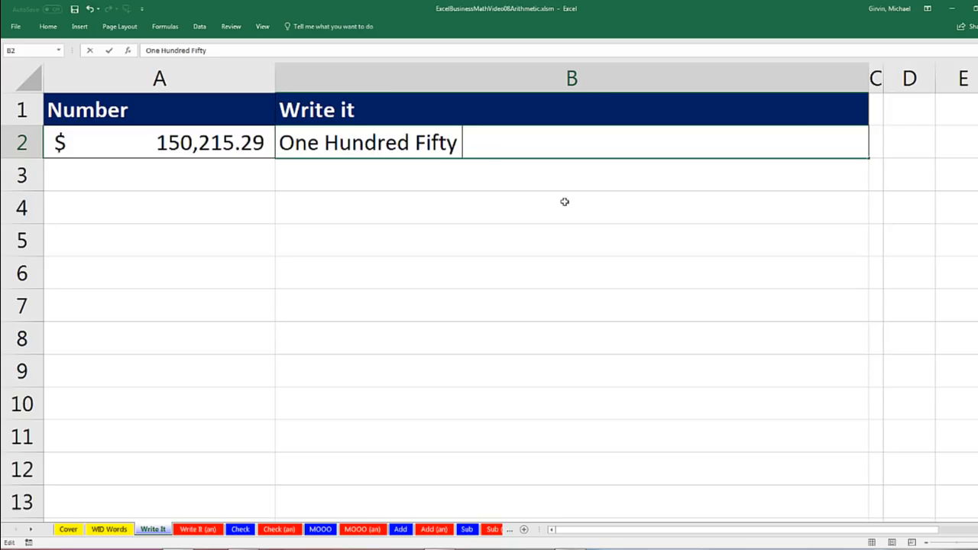
type(" Thousand")
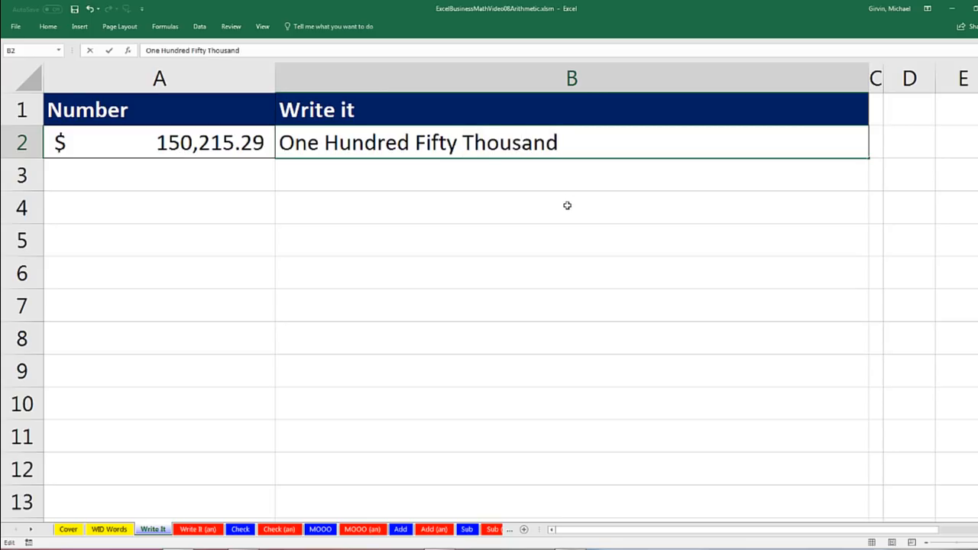
type(",")
type("Two Hundred")
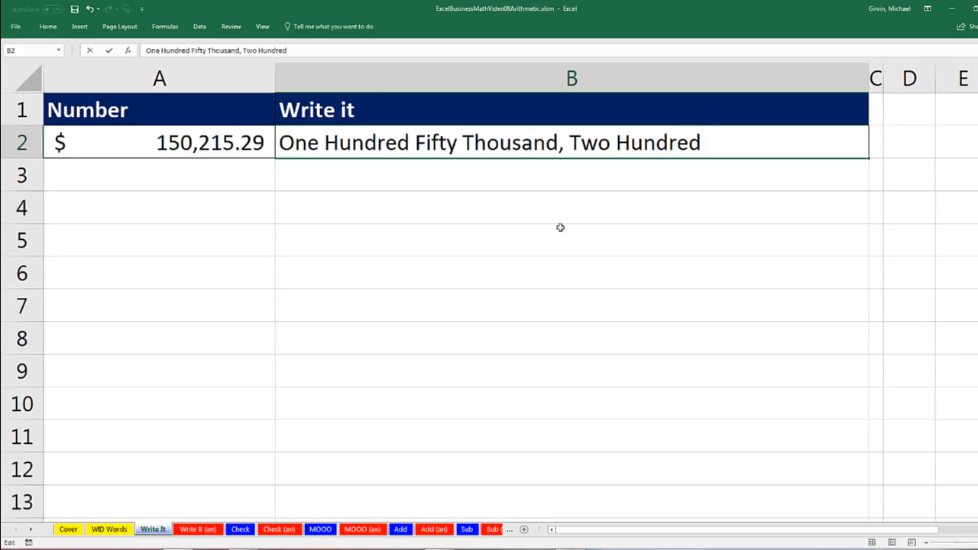
type(" Fifteen")
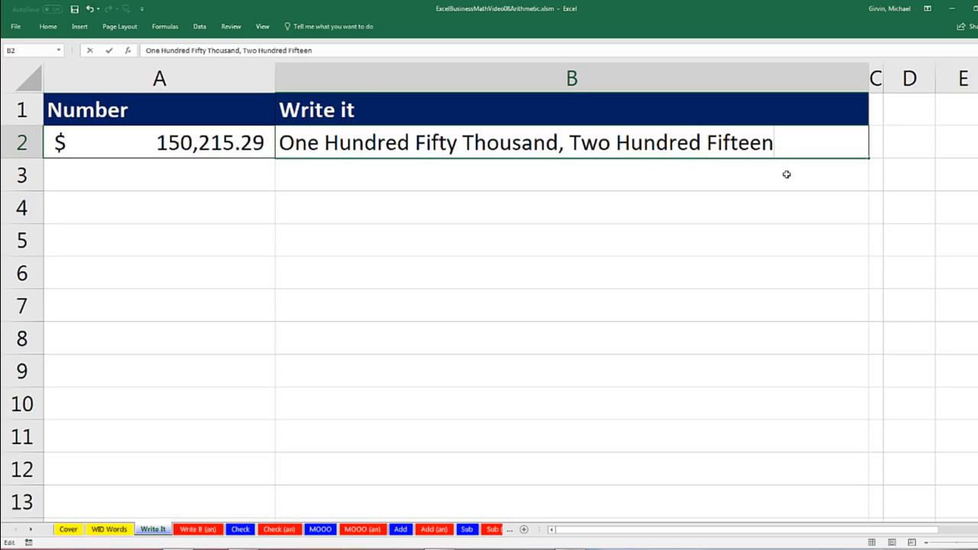
type(" and Twoe")
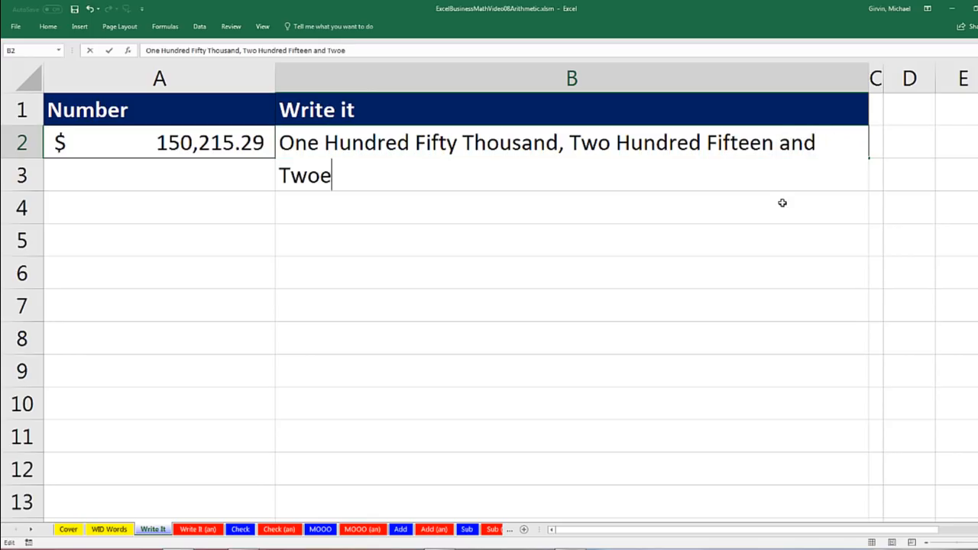
type("nty Nine Cents")
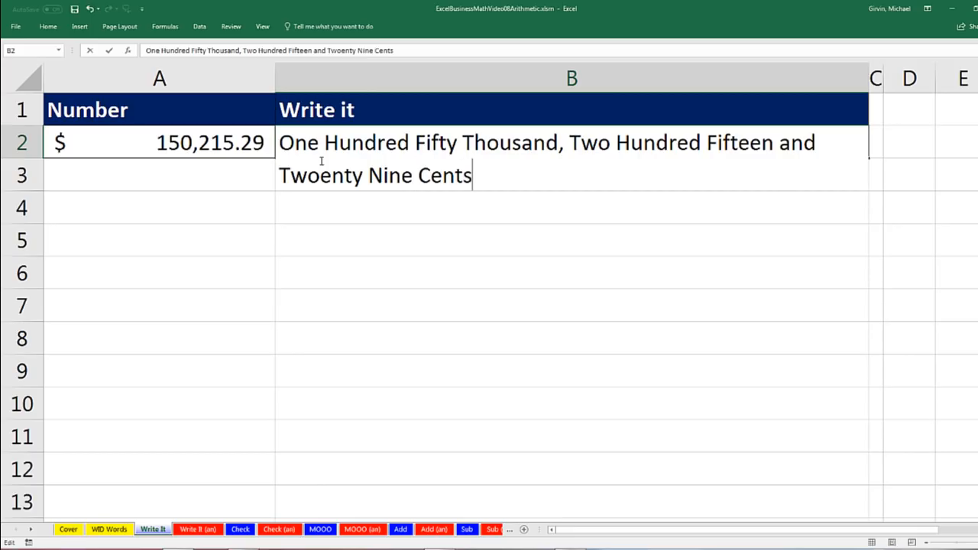
key("BackSpace")
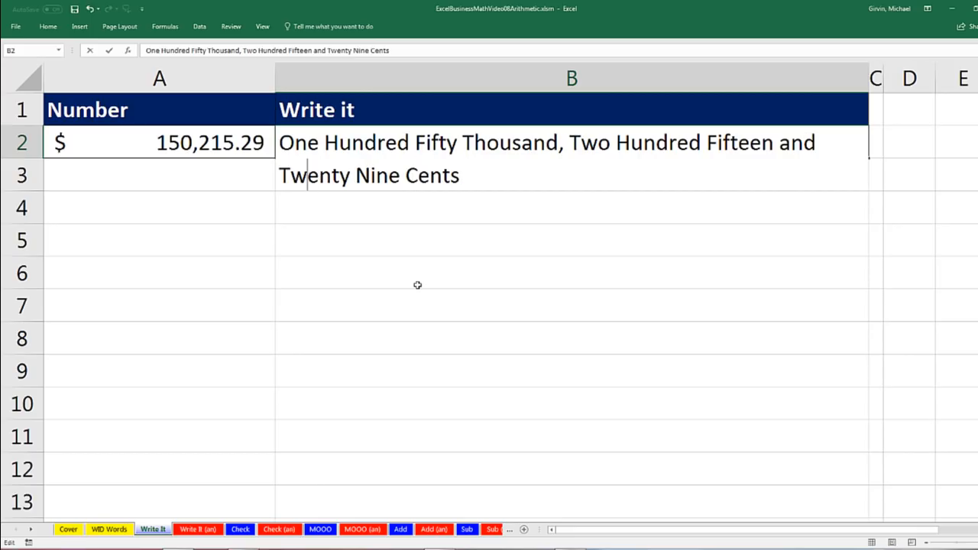
key("Return")
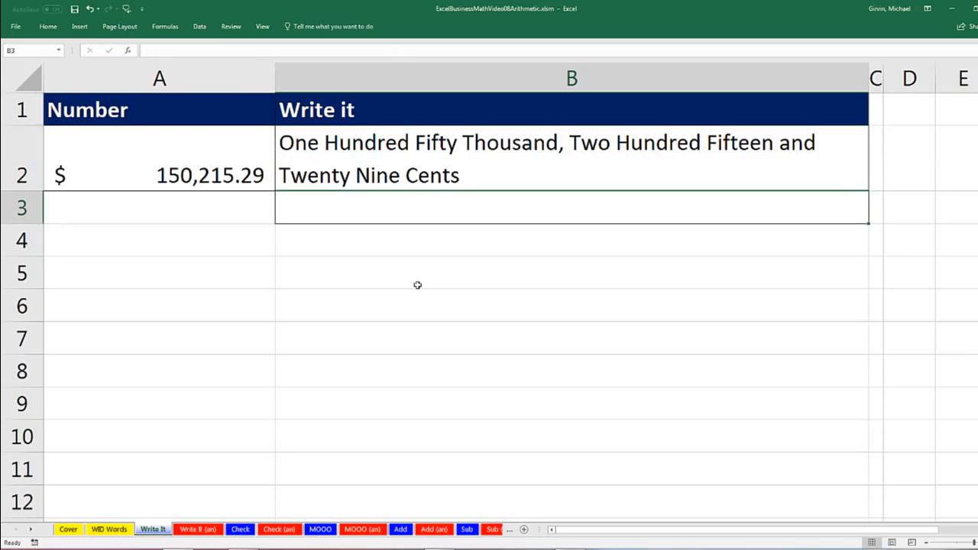
left_click(166, 168)
left_click(367, 161)
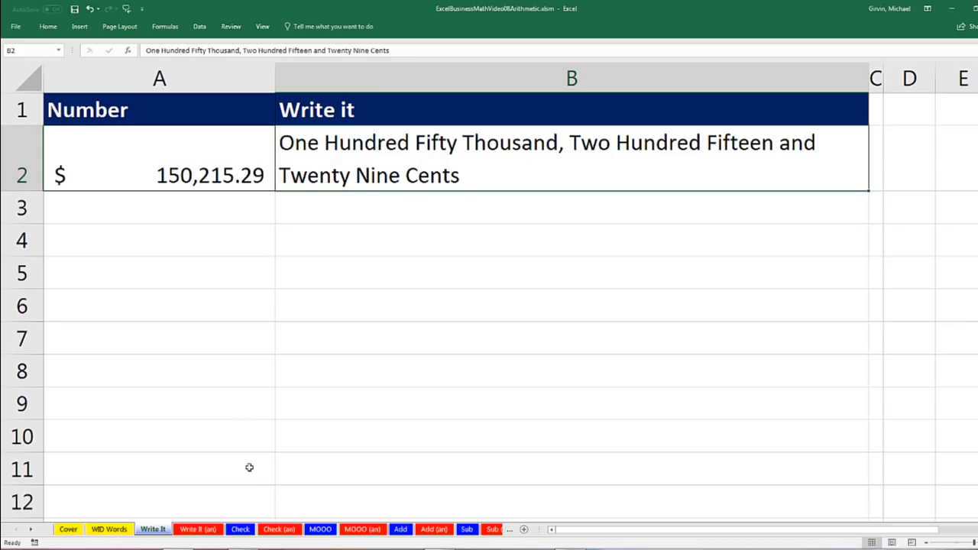
On the Check sheet, enter 'One Thousand, Five Hundred Twenty Eight & Seventy Two Cents' in C6.
left_click(240, 530)
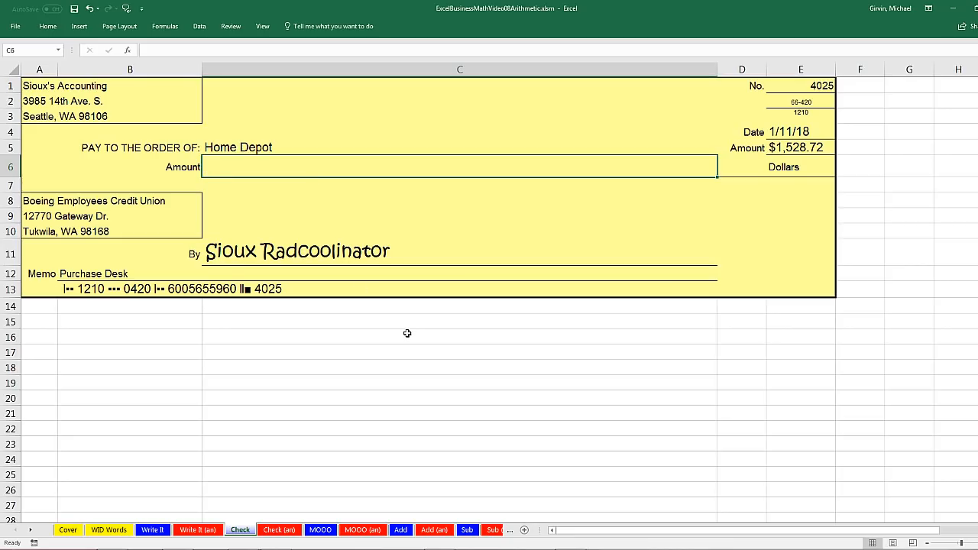
type("One Thousand, ")
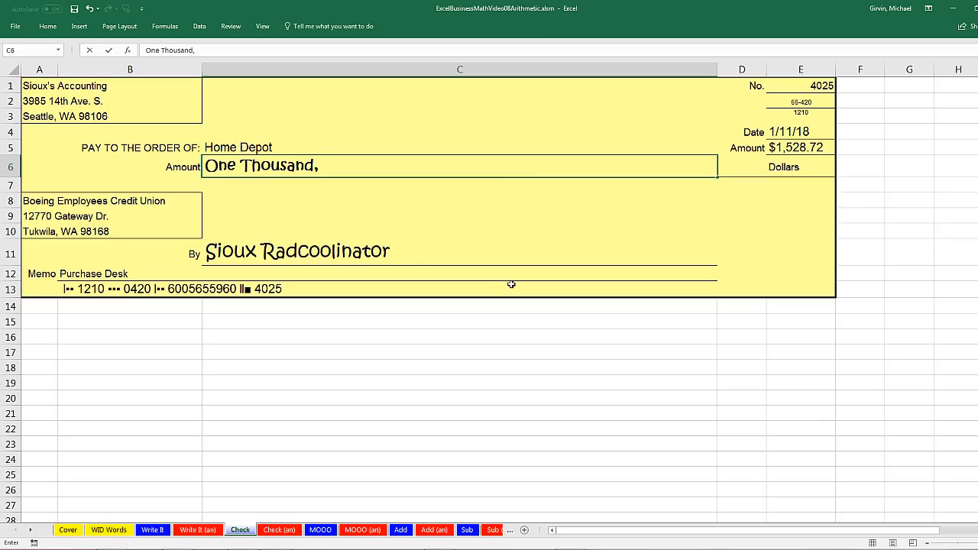
type("Five Hundred ")
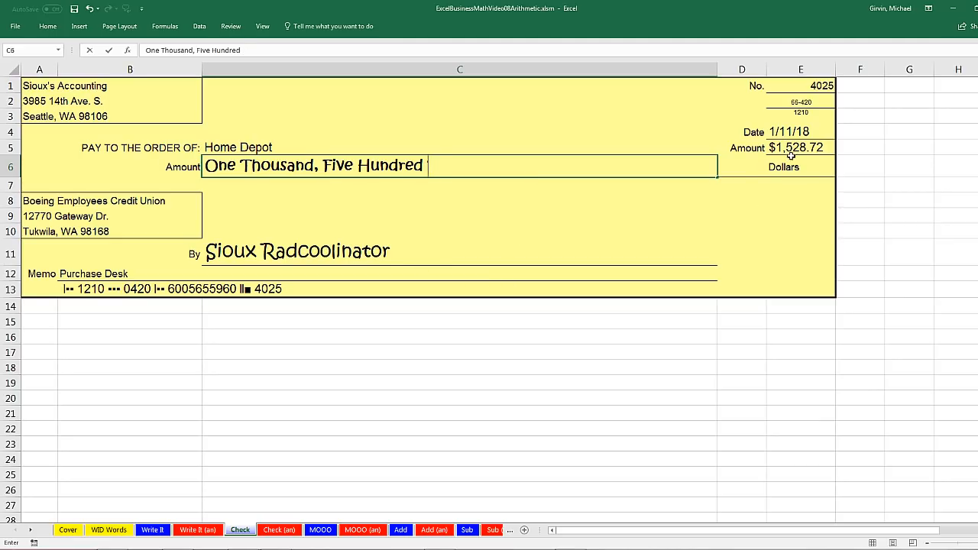
type("Twenty Eight")
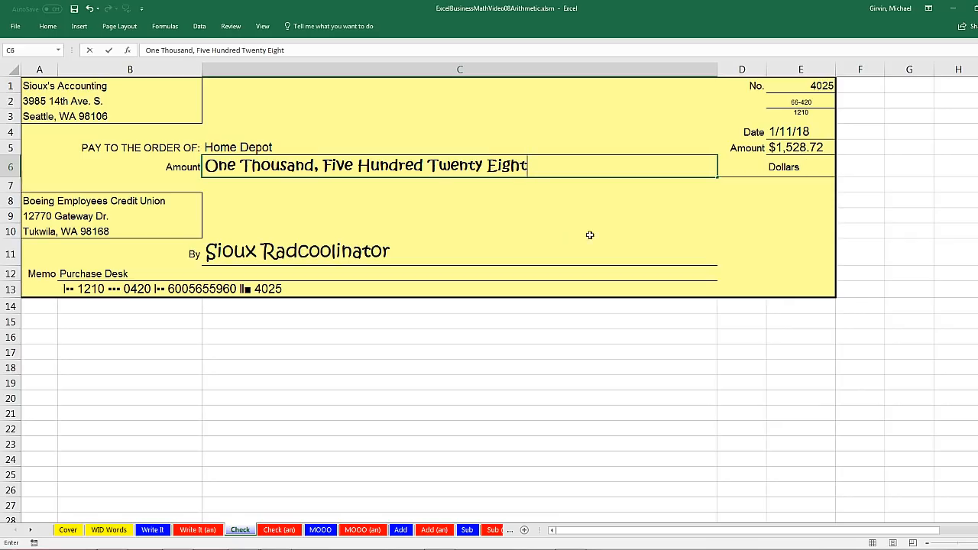
type(" & Seventy Two Cents")
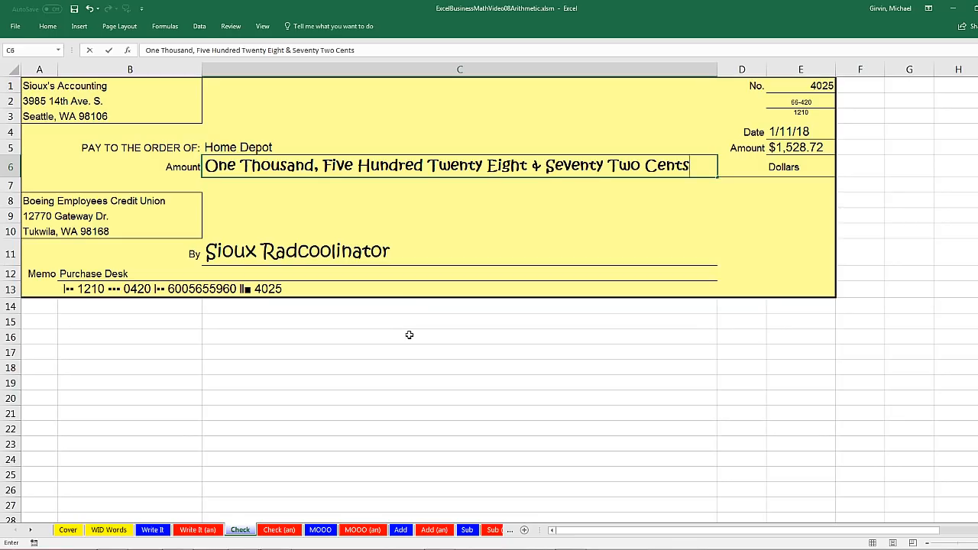
key("Return")
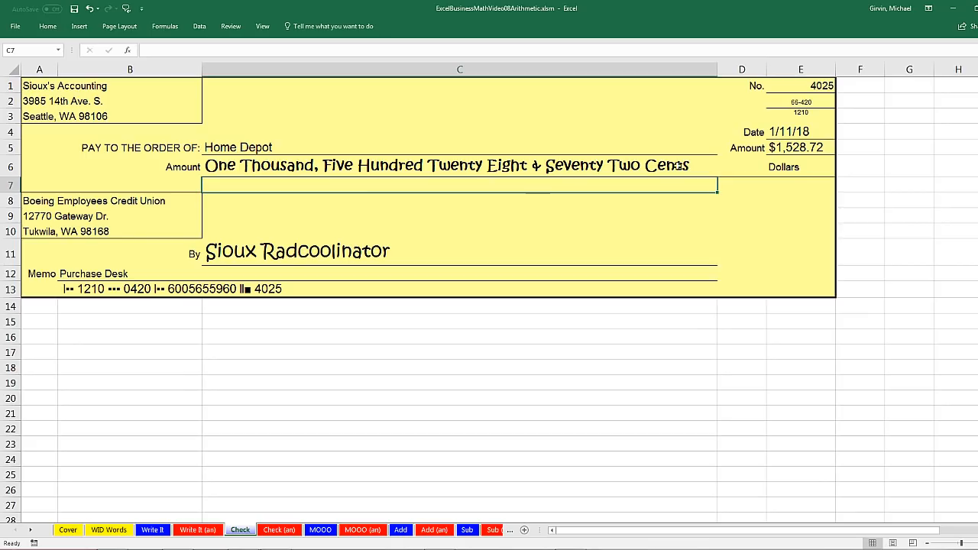
left_click(790, 148)
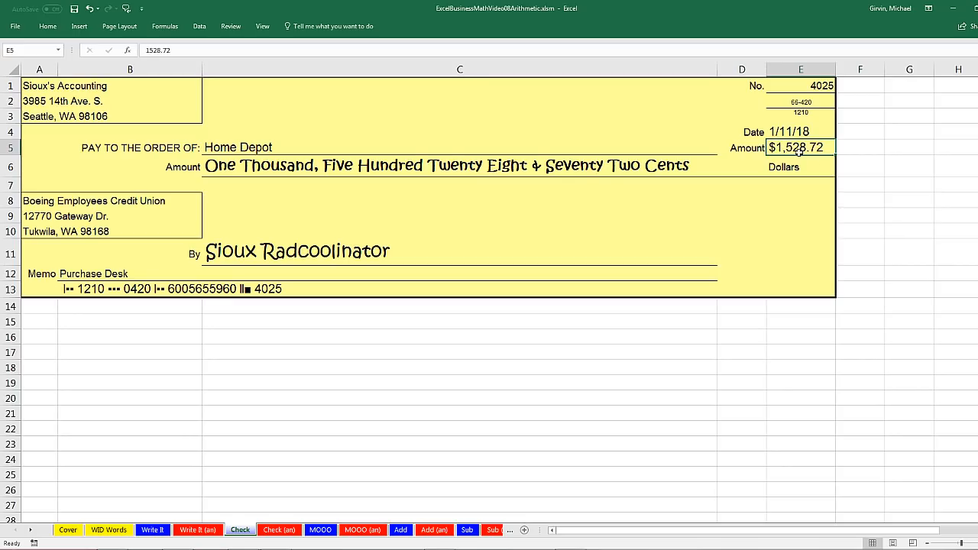
left_click(236, 167)
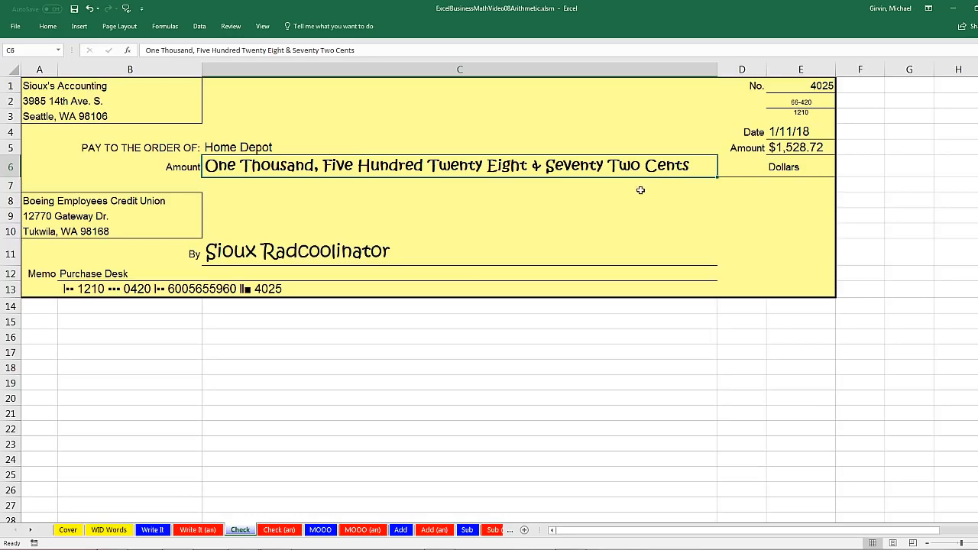
left_click(794, 148)
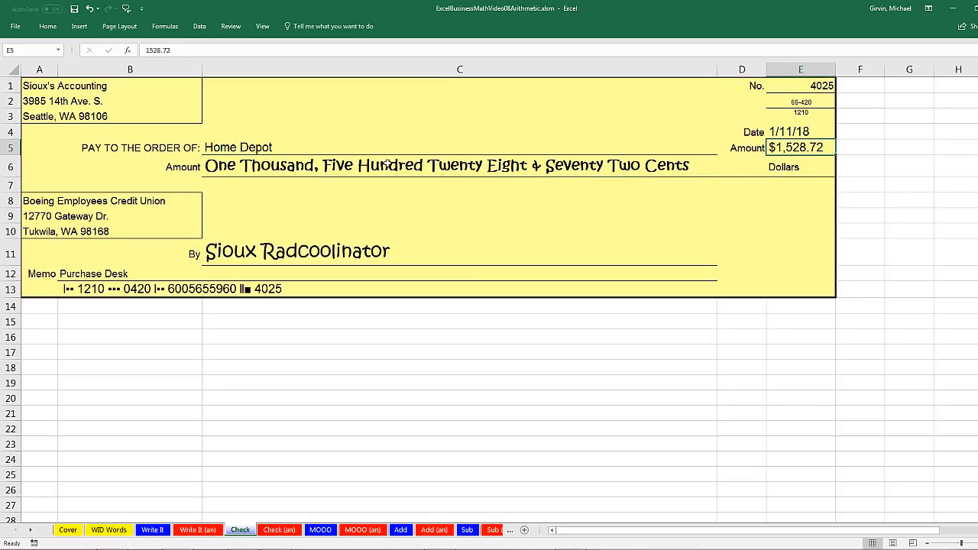
left_click(227, 167)
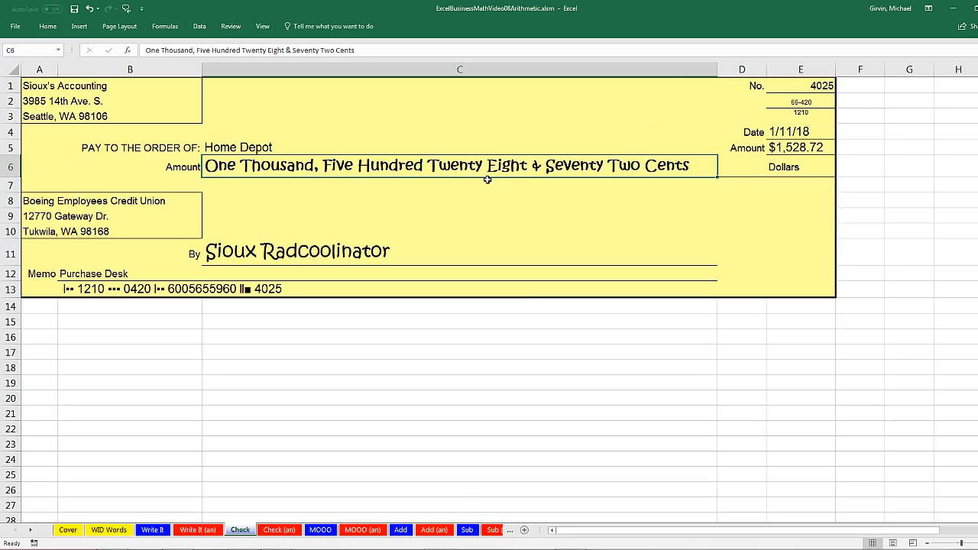
left_click(423, 320)
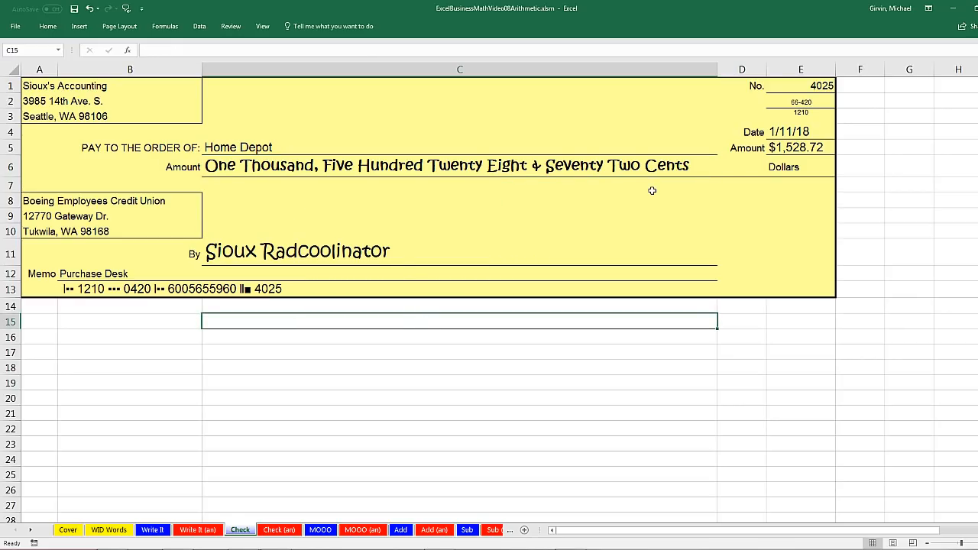
On the MOOO sheet, point out Time Out 15 in B5 and Time In 8 in A5.
left_click(320, 530)
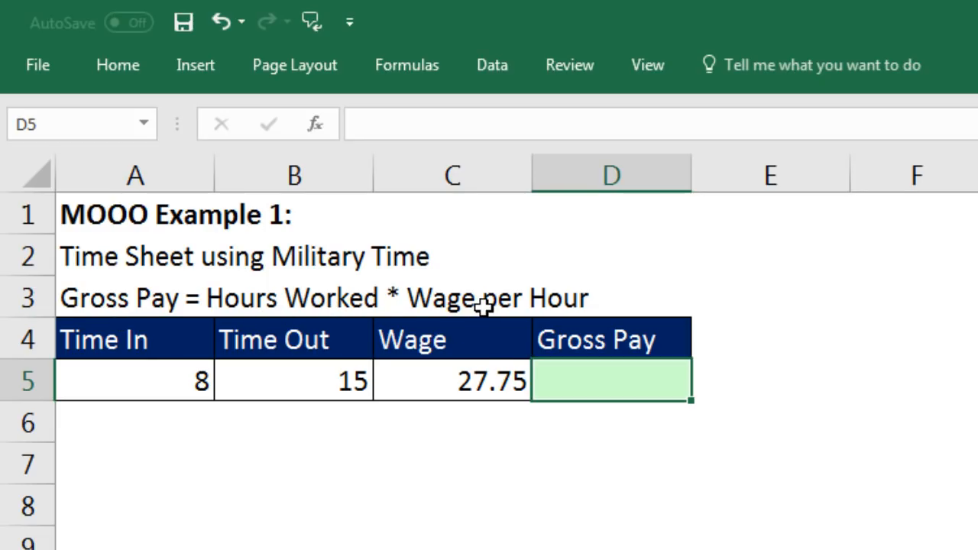
left_click(321, 382)
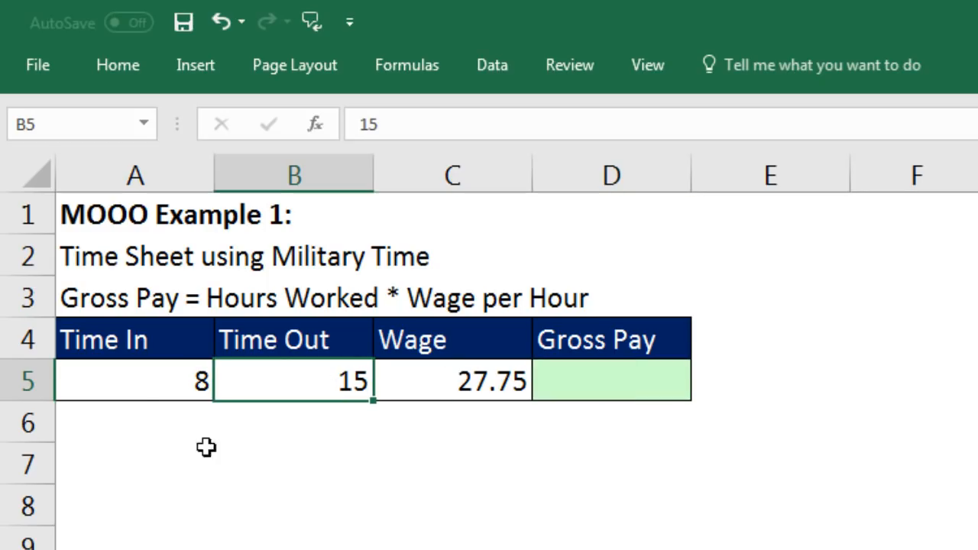
left_click(131, 374)
left_click(276, 380)
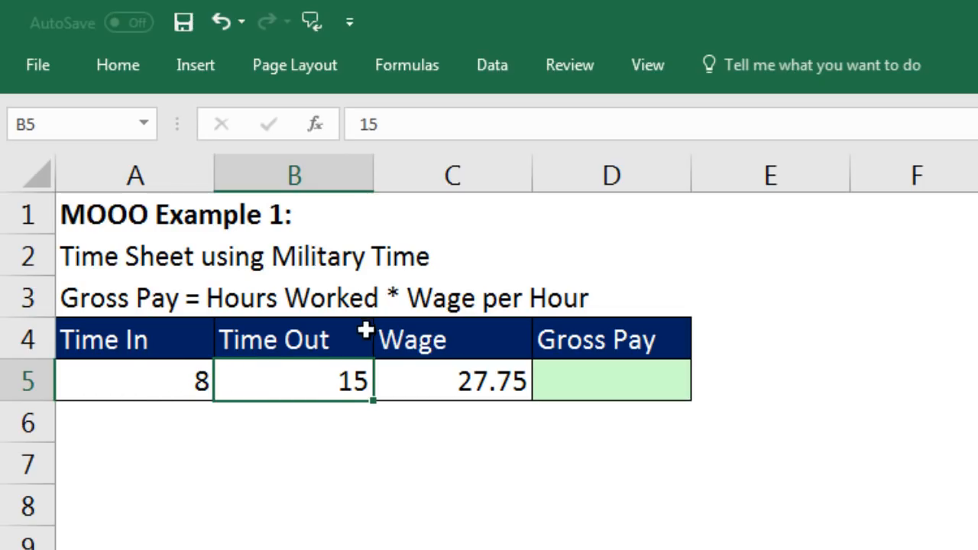
Enter =B5-A5 in D5 to get the hours worked.
left_click(585, 380)
type("=")
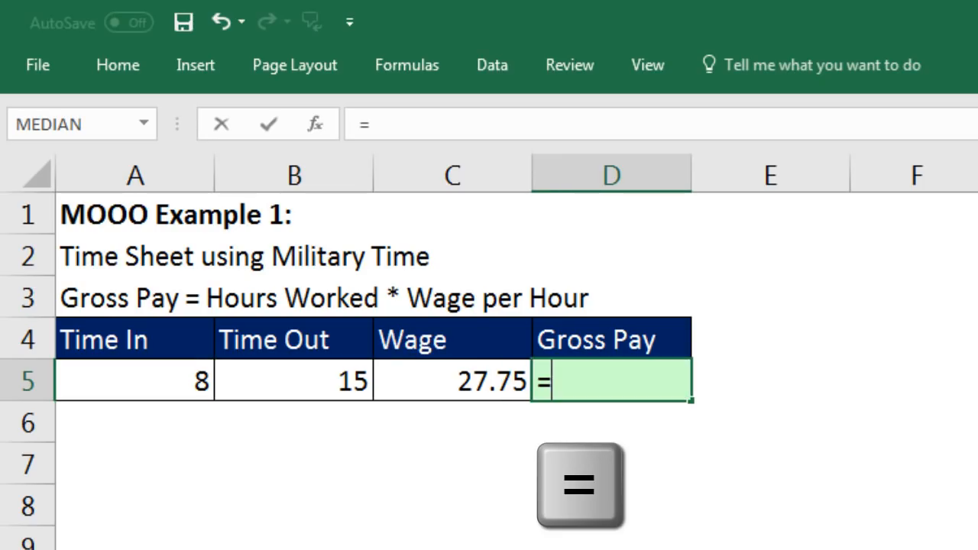
key("Left")
key("Left")
type("-")
key("Left")
key("Left")
key("Left")
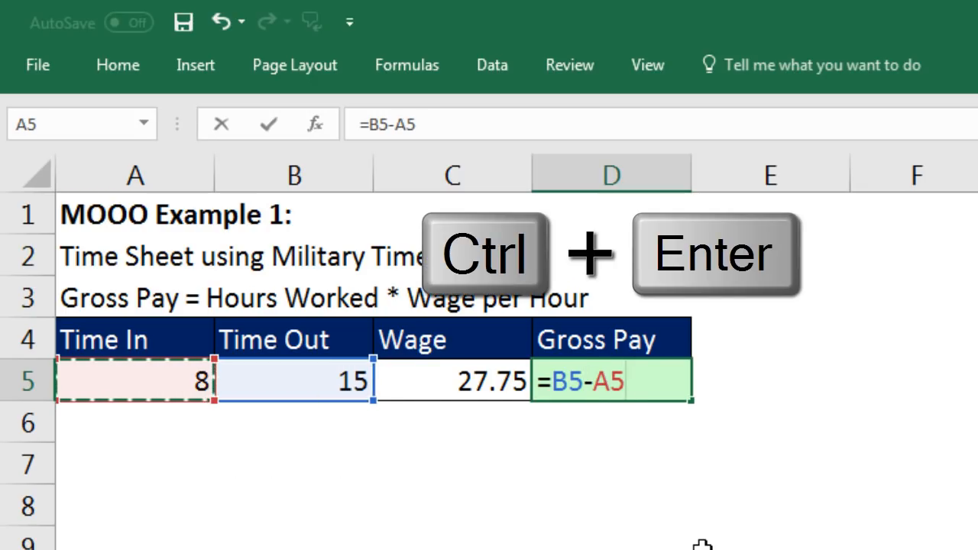
key("ctrl+Return")
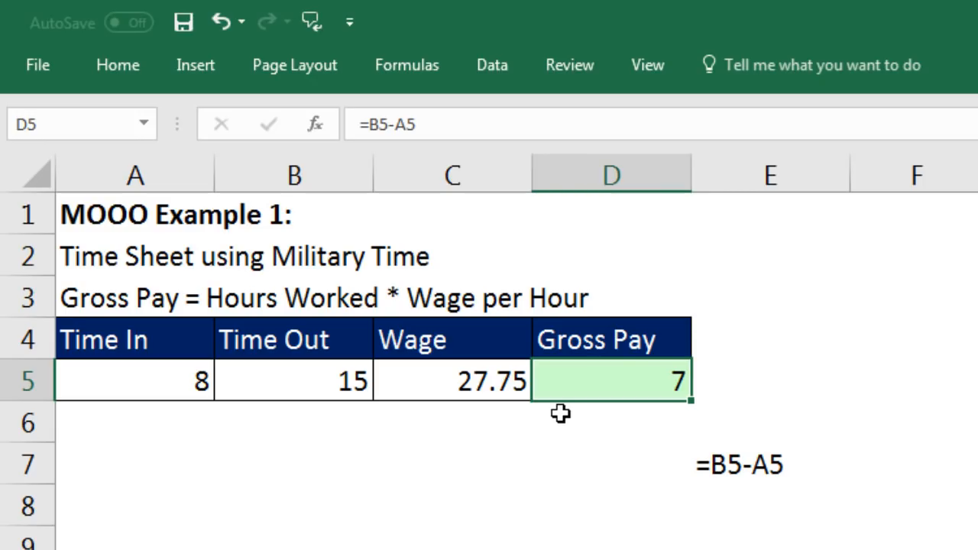
Extend D5 to =B5-A5*C5, which returns -207.
key("F2")
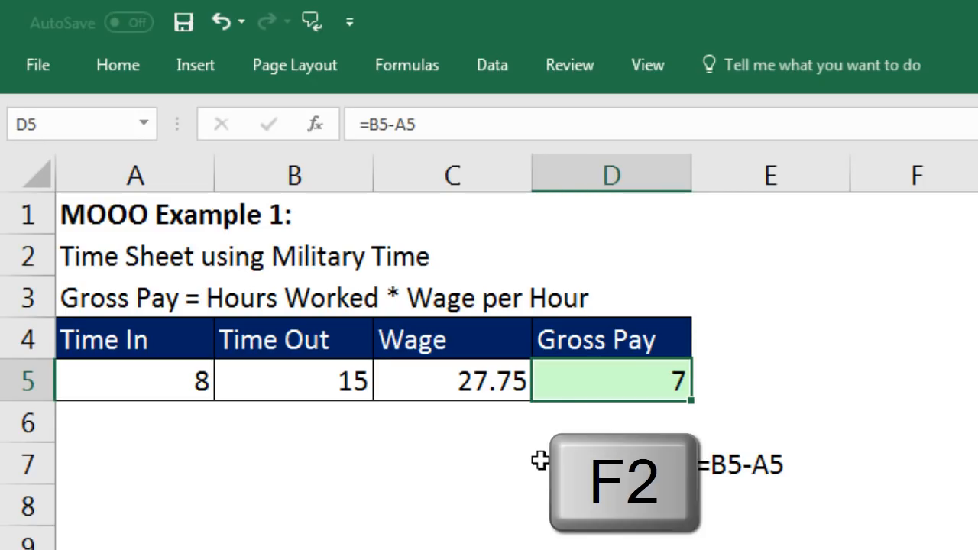
type("*")
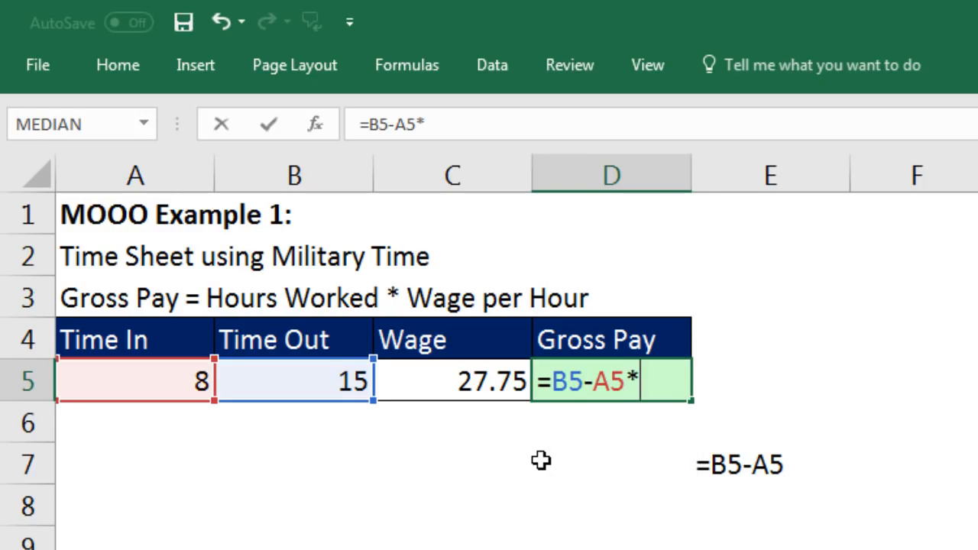
key("Left")
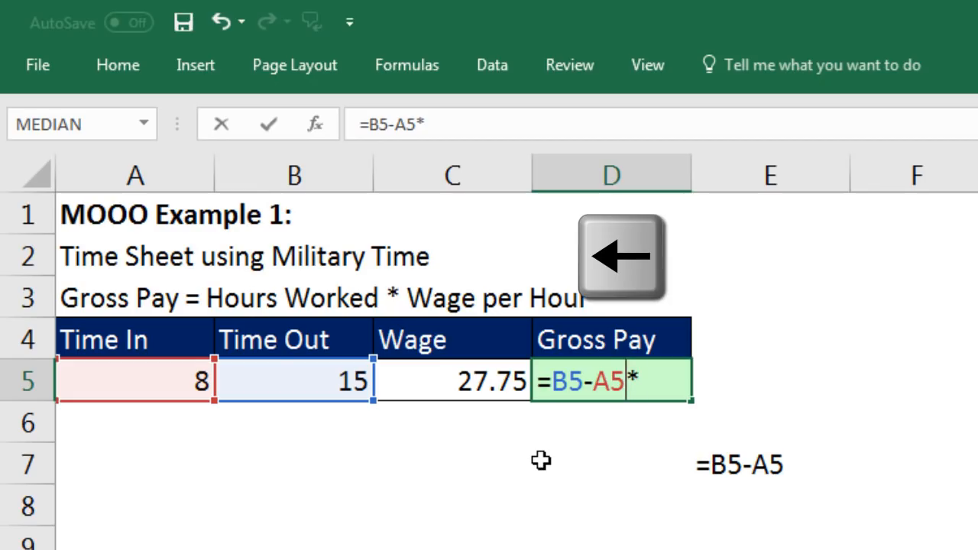
key("Left")
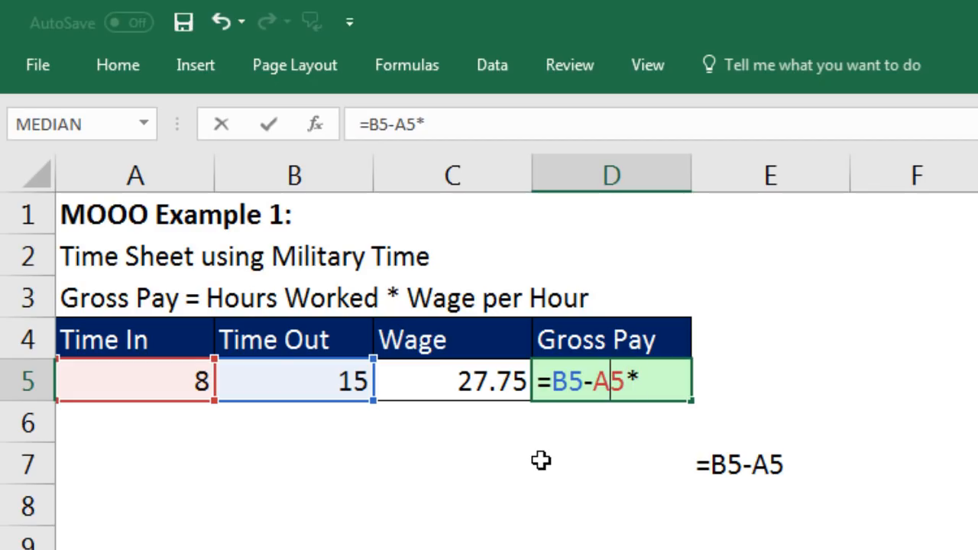
key("Right")
key("Right")
key("Right")
key("Left")
key("Left")
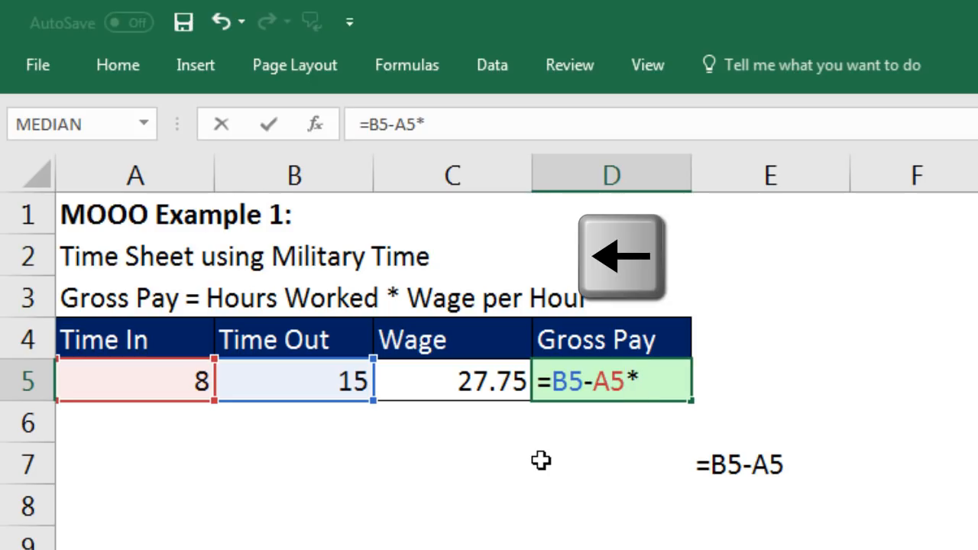
key("Left")
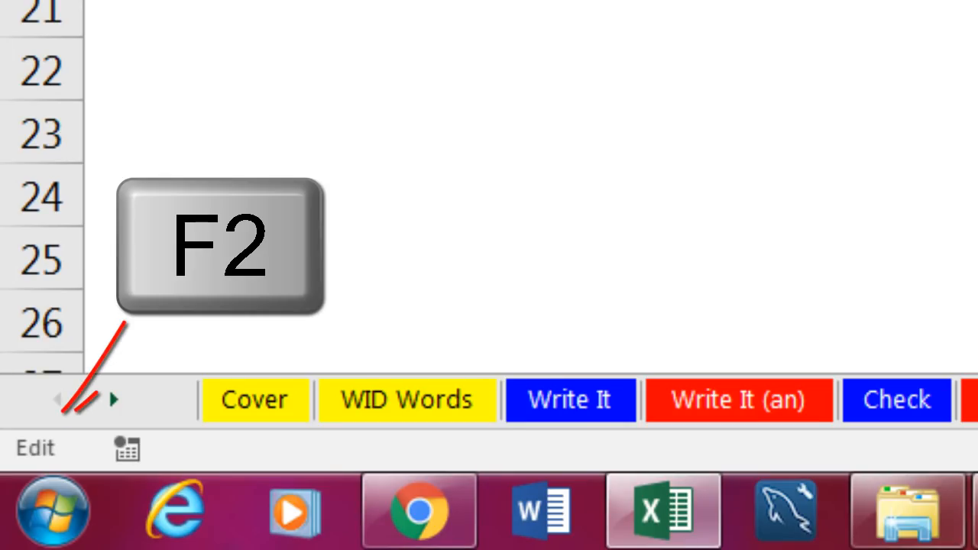
key("F2")
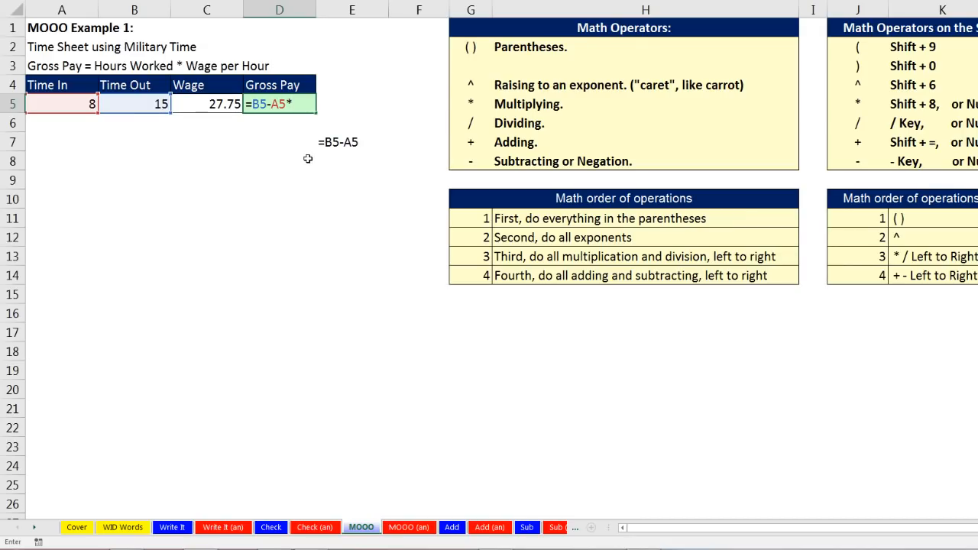
key("Left")
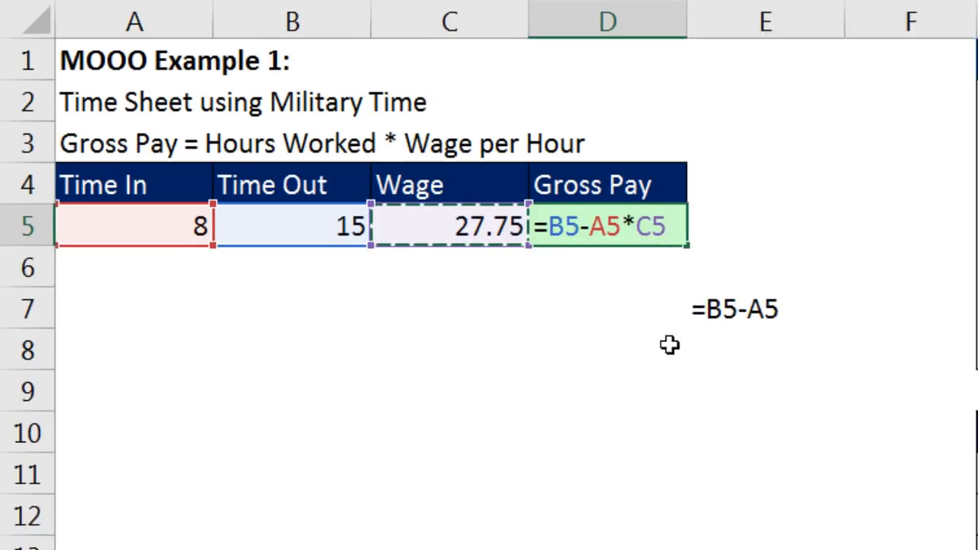
key("Return")
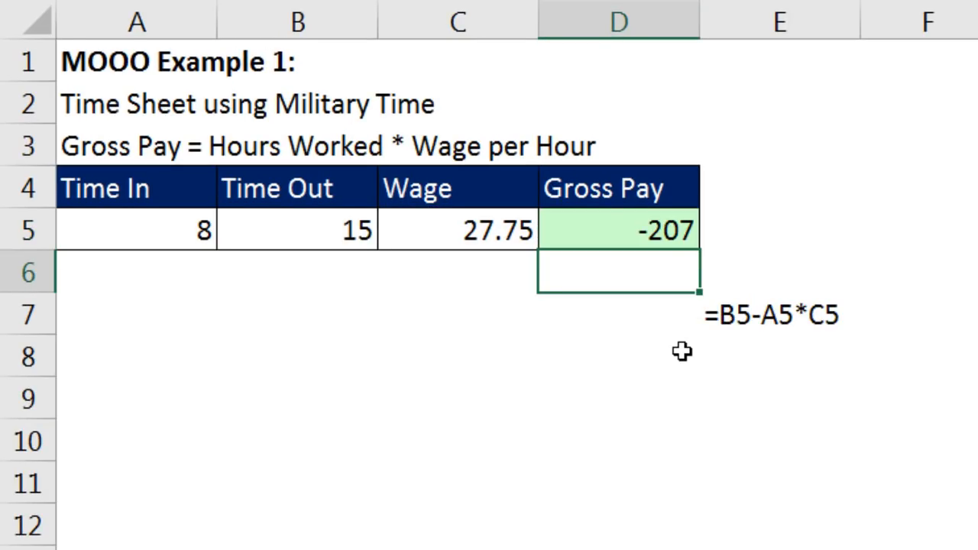
left_click(638, 229)
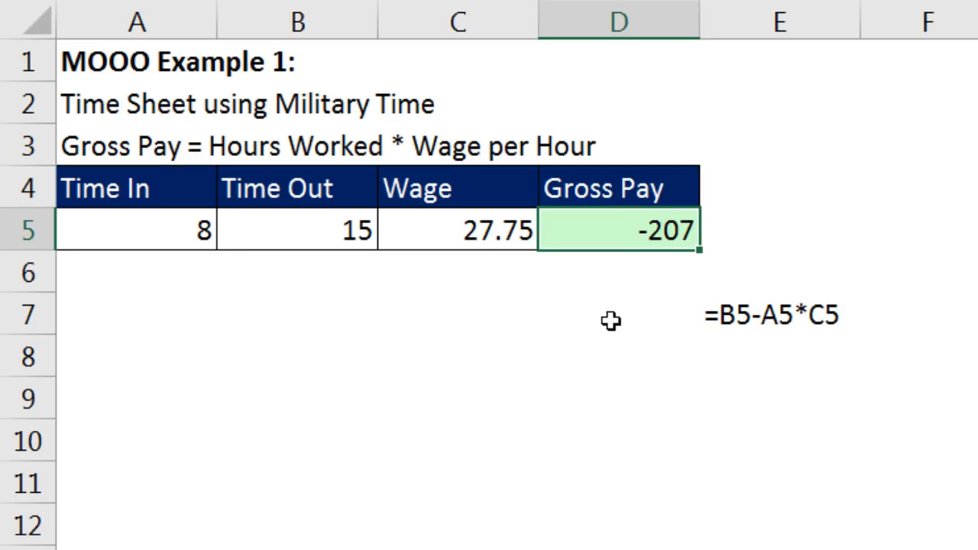
key("F2")
Change D5 to =(B5-A5)*C5 so Gross Pay shows 194.25, then go to the Add sheet.
left_click(559, 229)
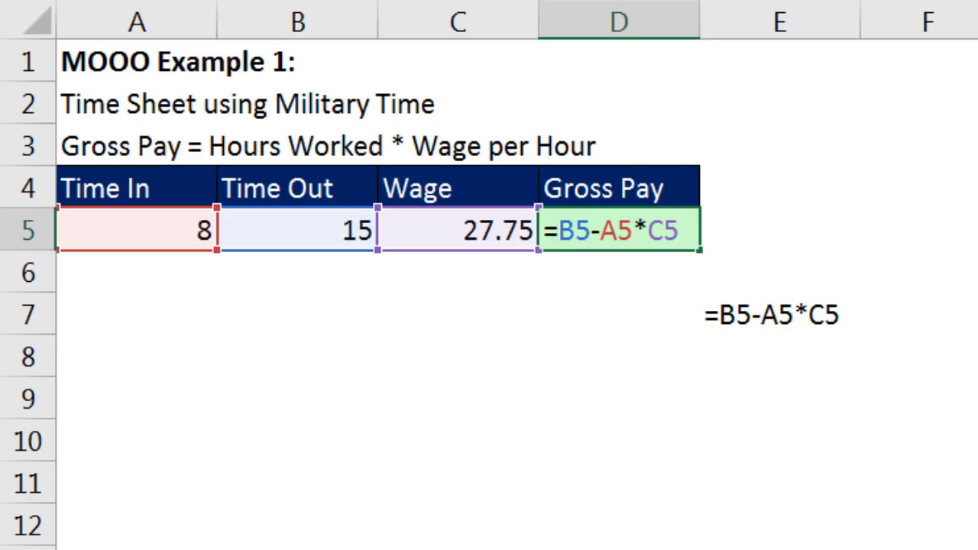
type("(")
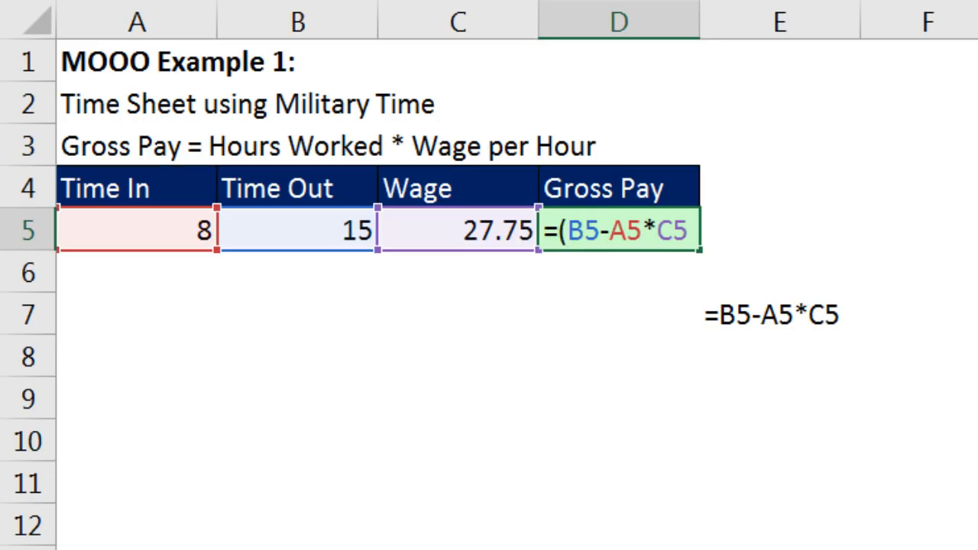
left_click(645, 229)
type(")")
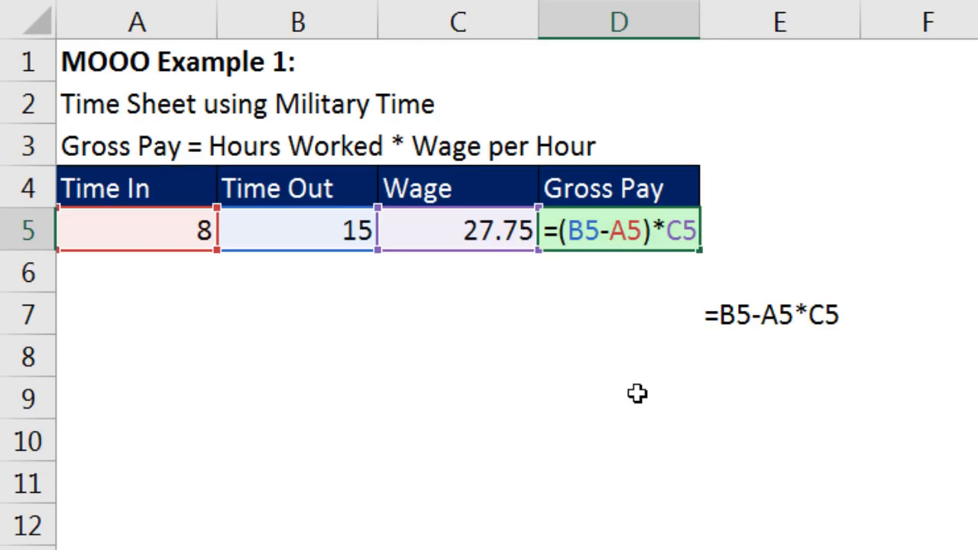
key("Return")
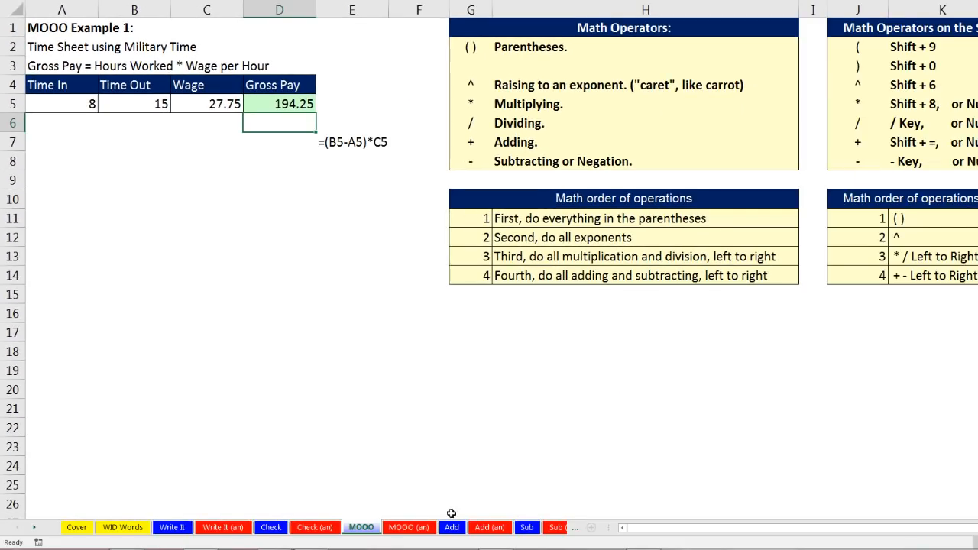
left_click(452, 528)
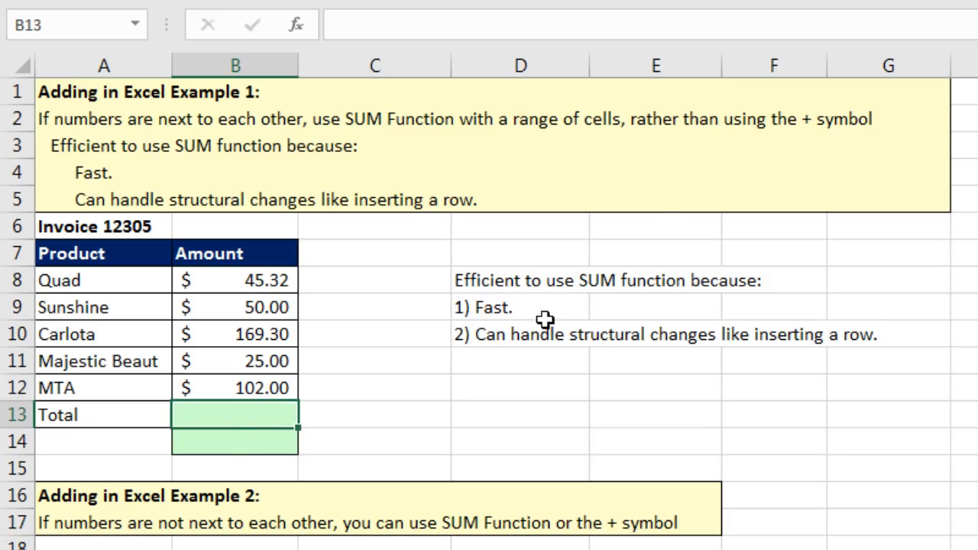
In B14, add B8 through B12 one by one with plus signs, totalling $391.62.
left_click(257, 442)
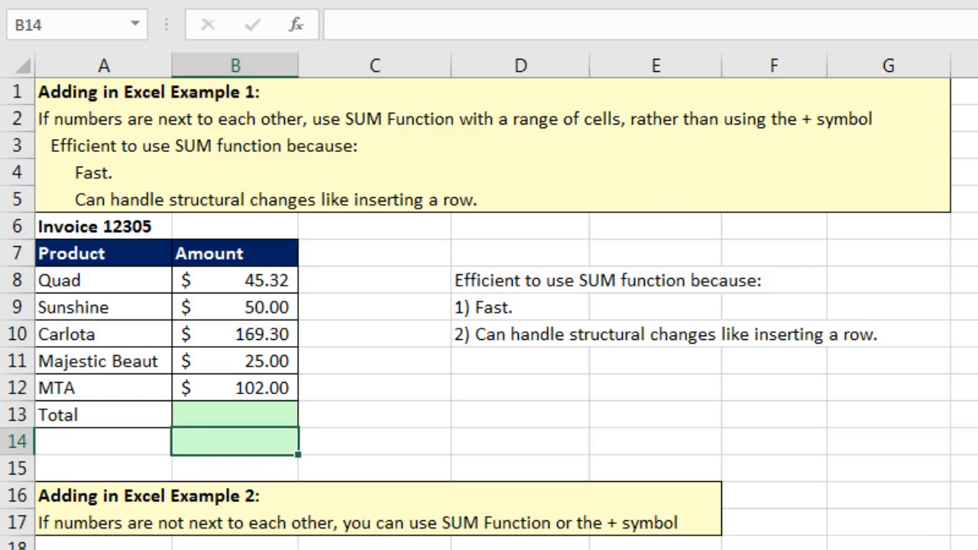
type("=")
key("Up")
key("Up")
key("Up")
key("Up")
key("Up")
key("Up")
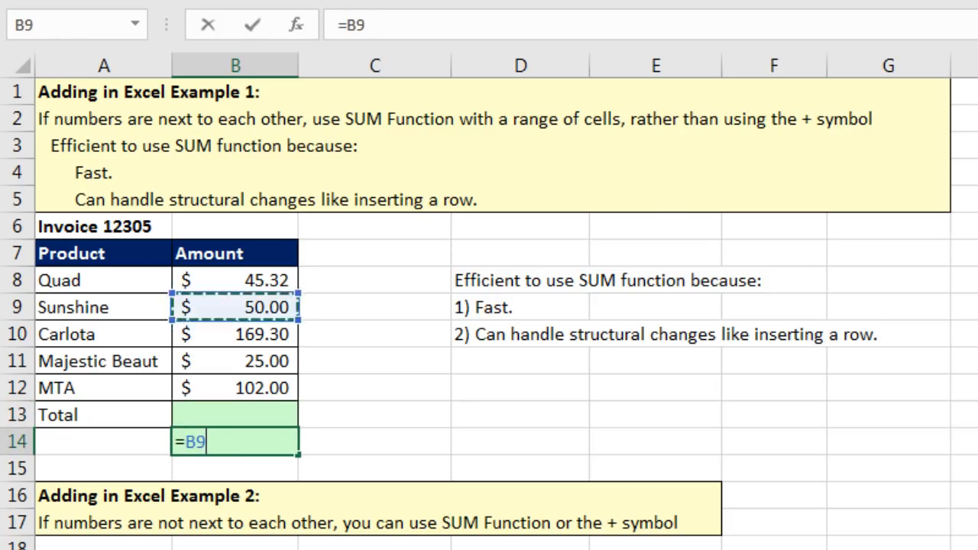
type("+")
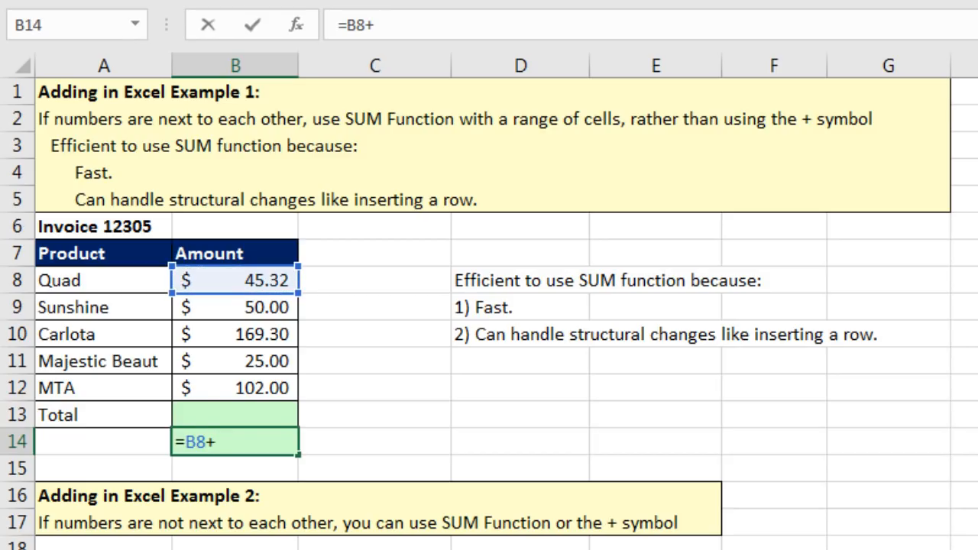
key("Up")
key("Up")
key("Up")
key("Up")
key("Up")
type("+")
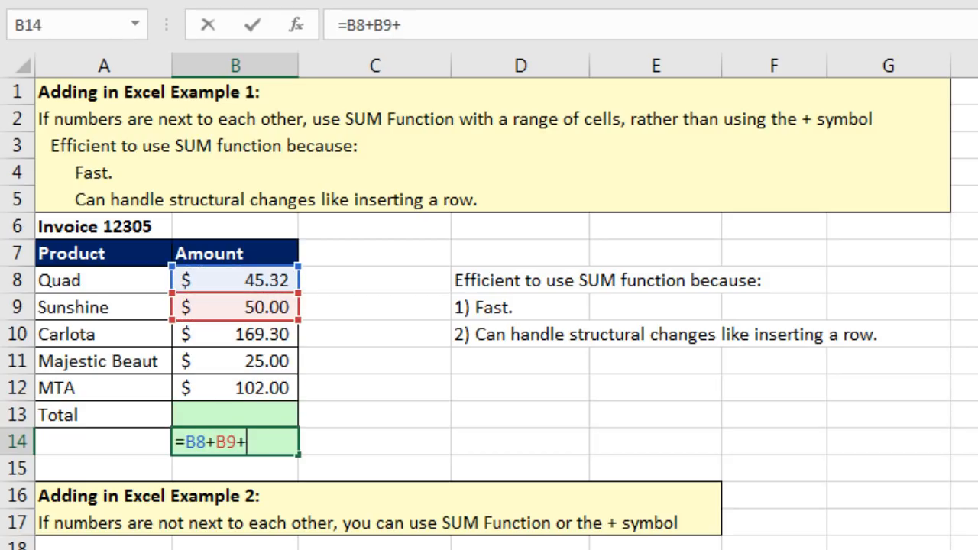
key("Up")
key("Up")
key("Up")
key("Up")
type("+")
key("Up")
key("Up")
key("Up")
type("+")
key("Up")
key("Up")
key("Up")
key("Down")
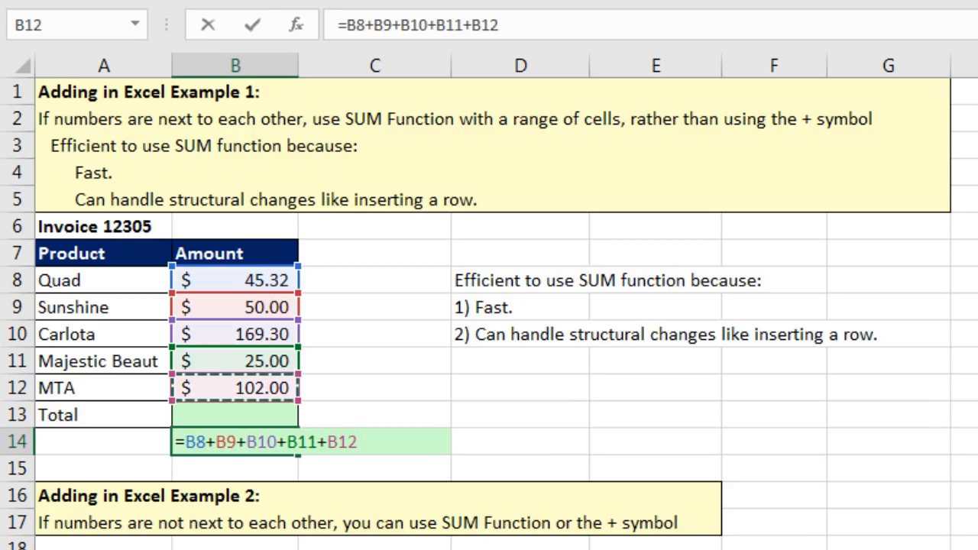
key("Return")
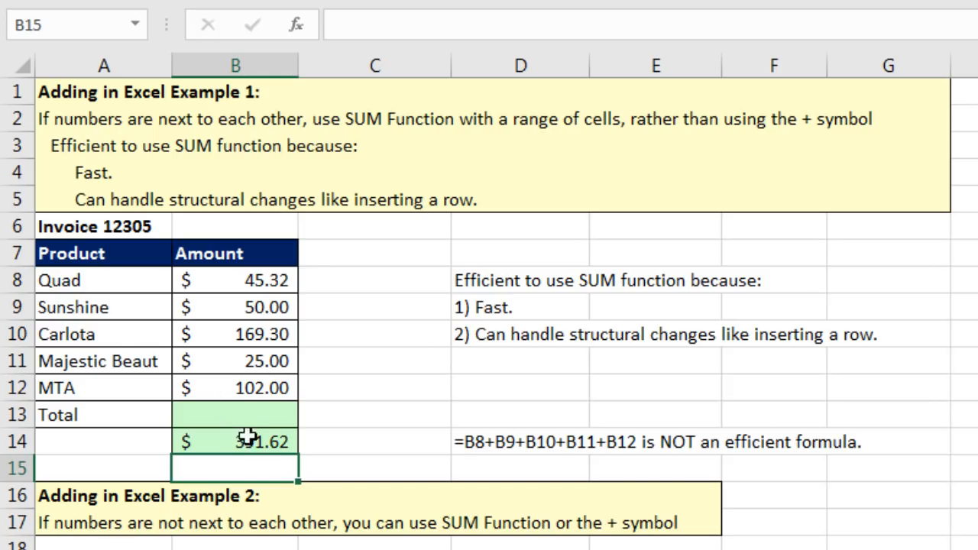
left_click(236, 417)
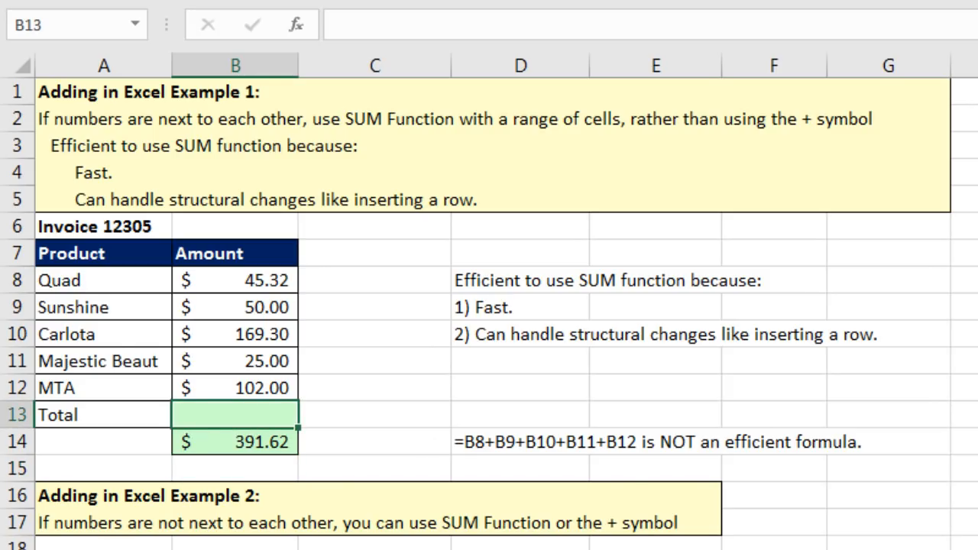
AutoSum B13 to =SUM(B8:B12), returning $391.62.
key("alt+equal")
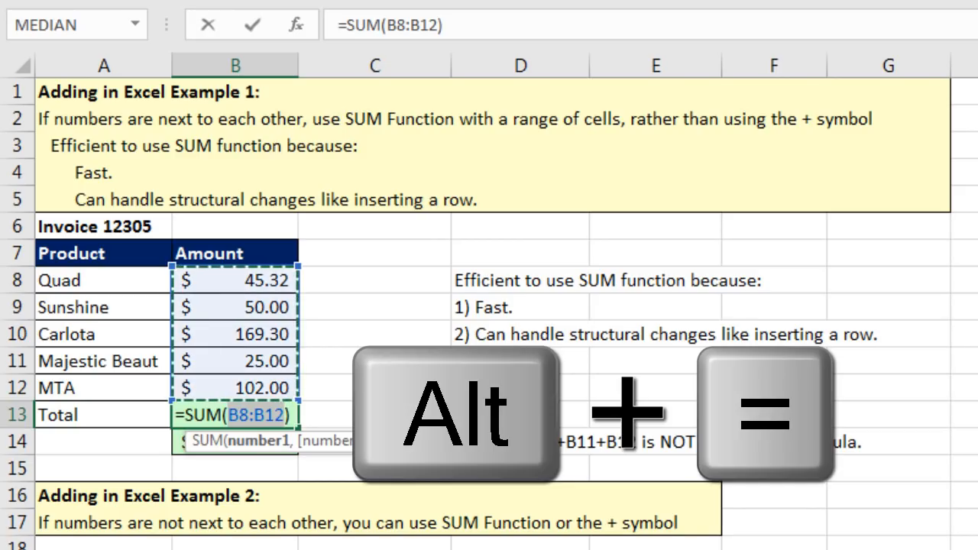
key("Return")
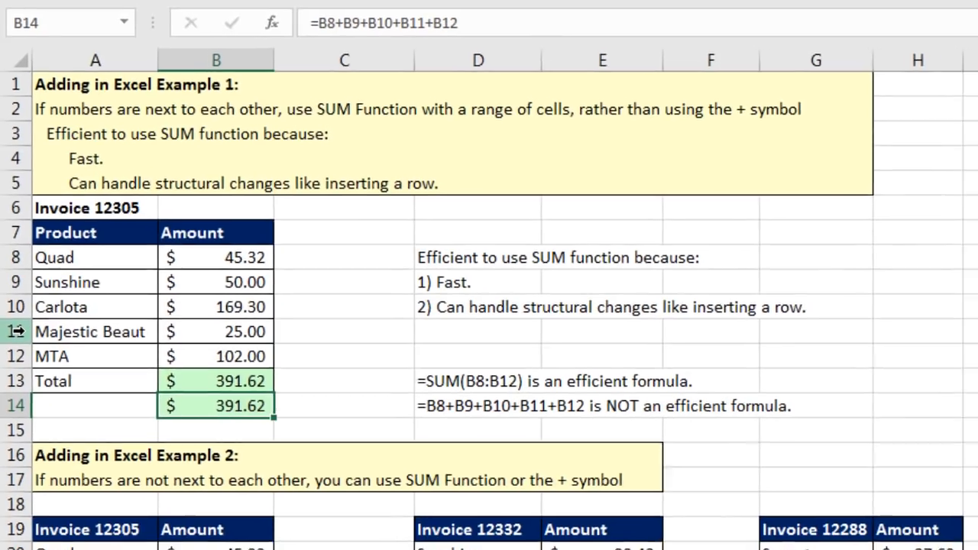
Insert a row above Majestic Beaut with amount 5, raising the SUM total to $396.62.
left_click(17, 360)
right_click(17, 360)
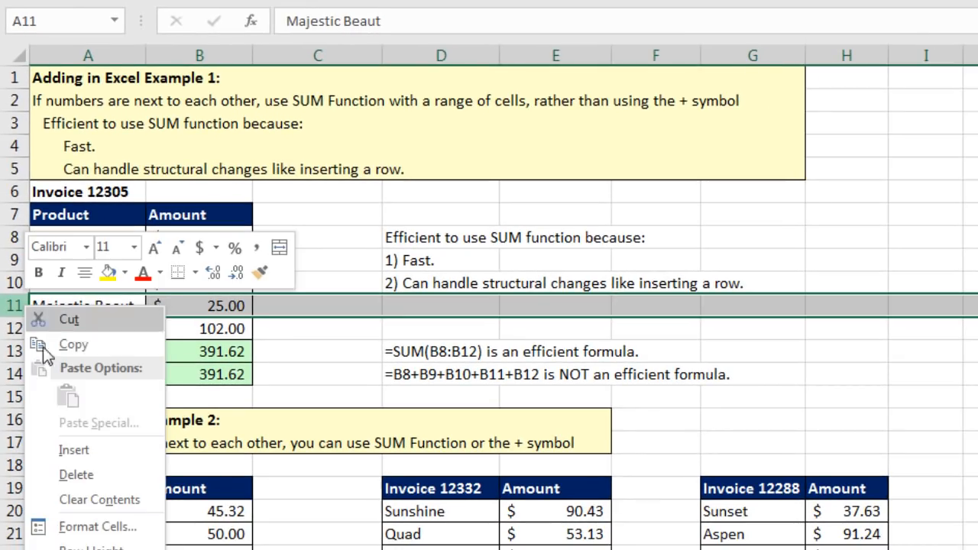
left_click(73, 450)
left_click(207, 308)
type("5")
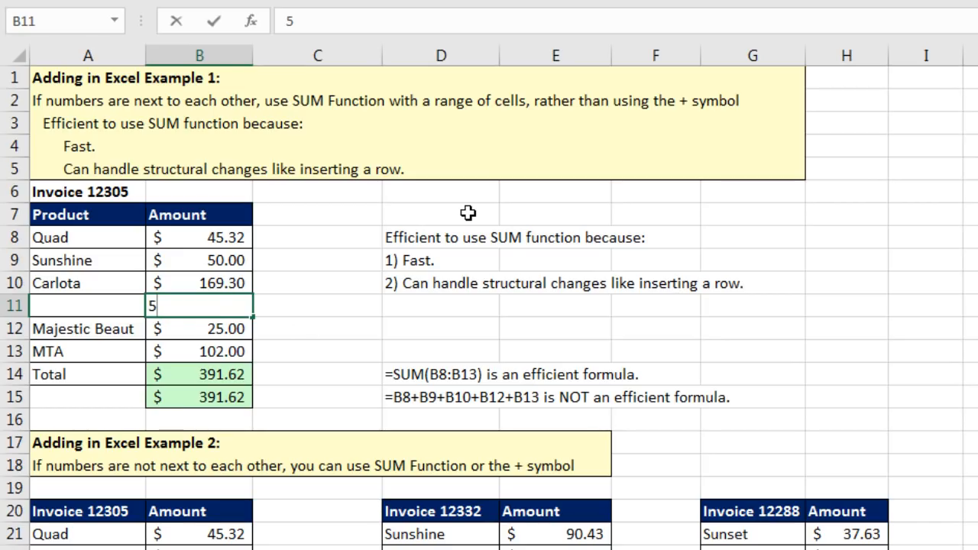
key("Return")
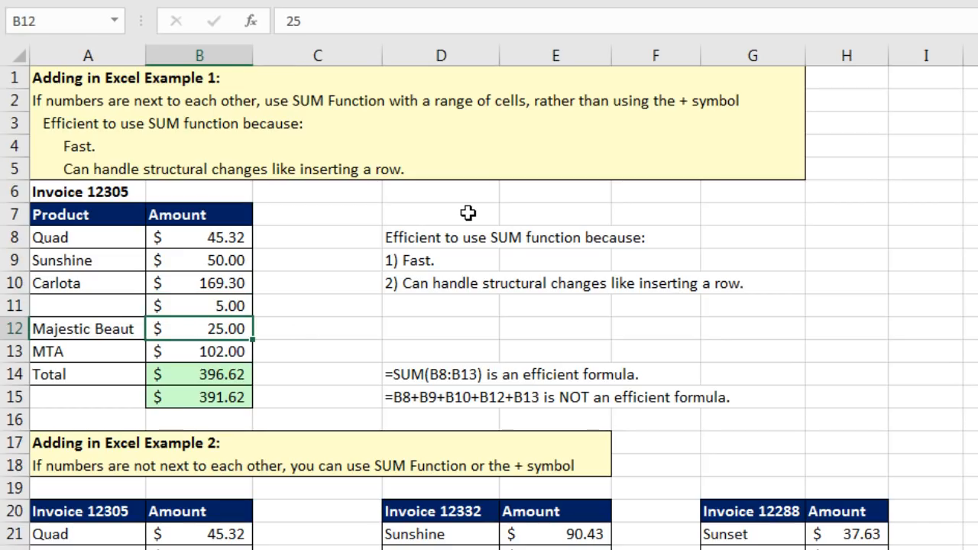
Inspect the plus-formula total in B15, which stays at $391.62.
left_click(233, 397)
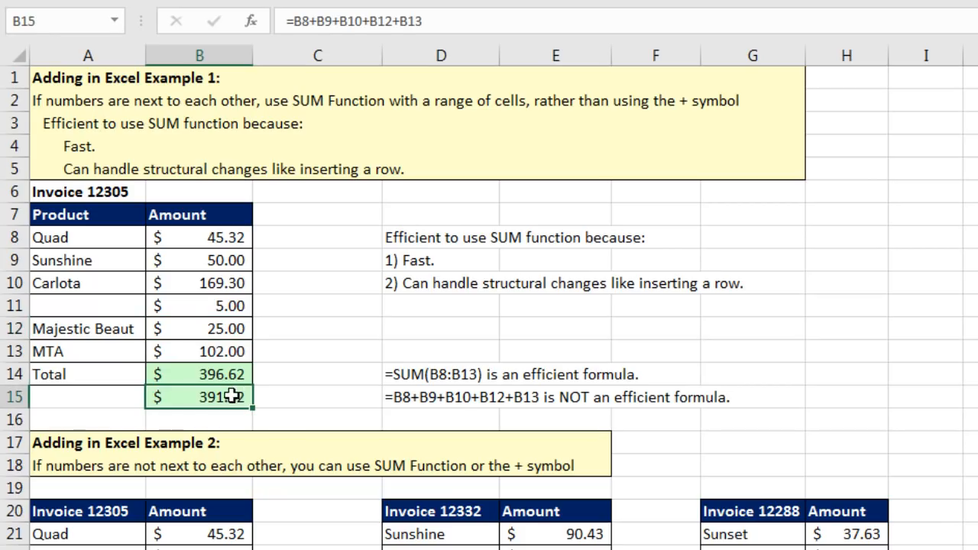
key("F2")
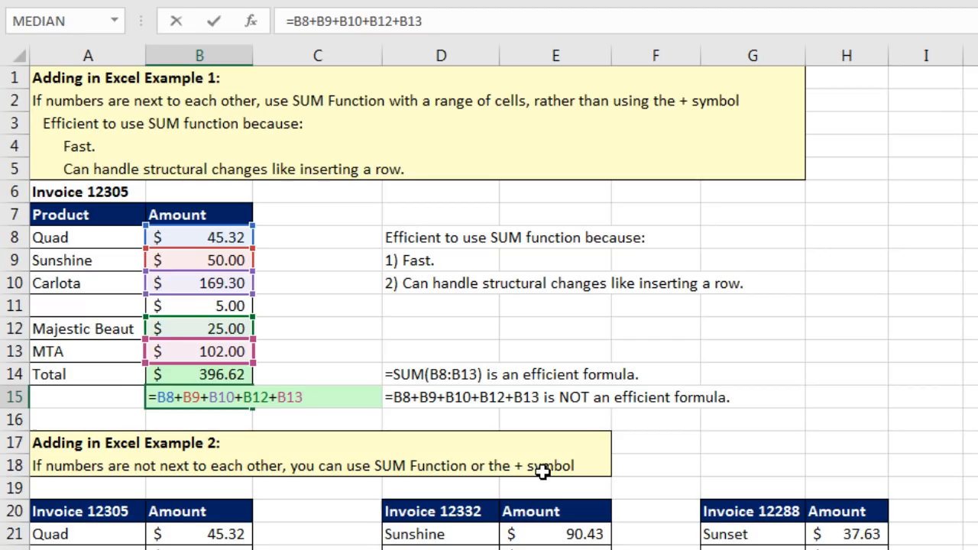
key("Return")
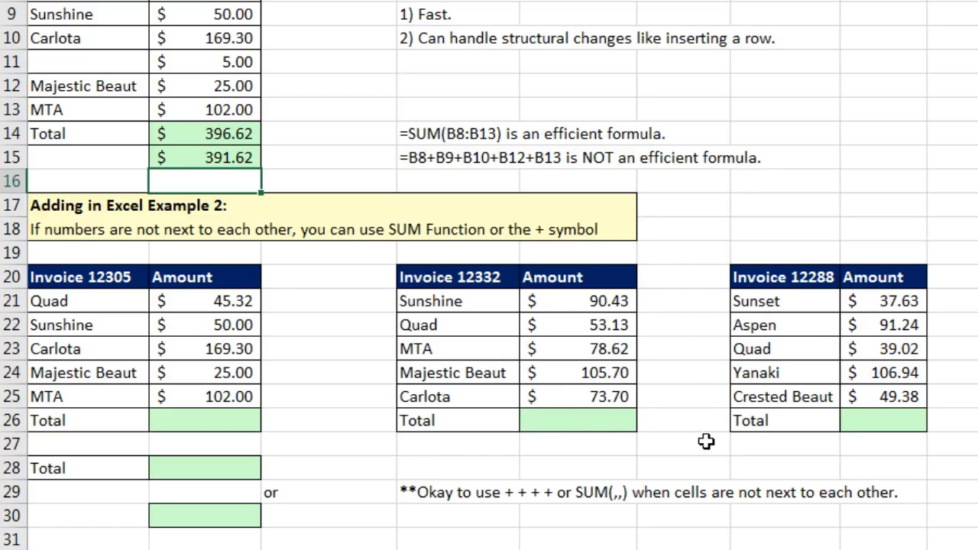
AutoSum Invoice 12305's amounts B21:B25 in B26, giving 391.62.
left_click(188, 424)
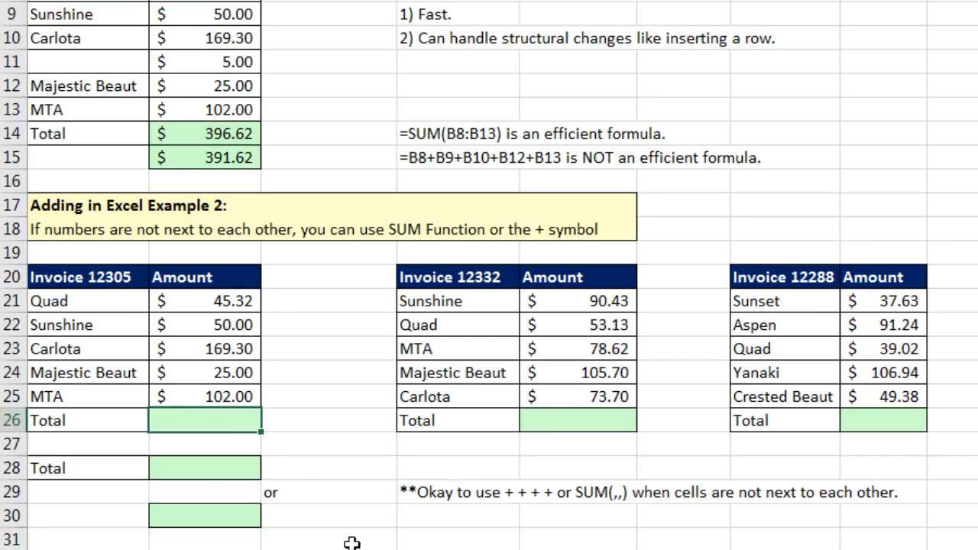
key("alt+equal")
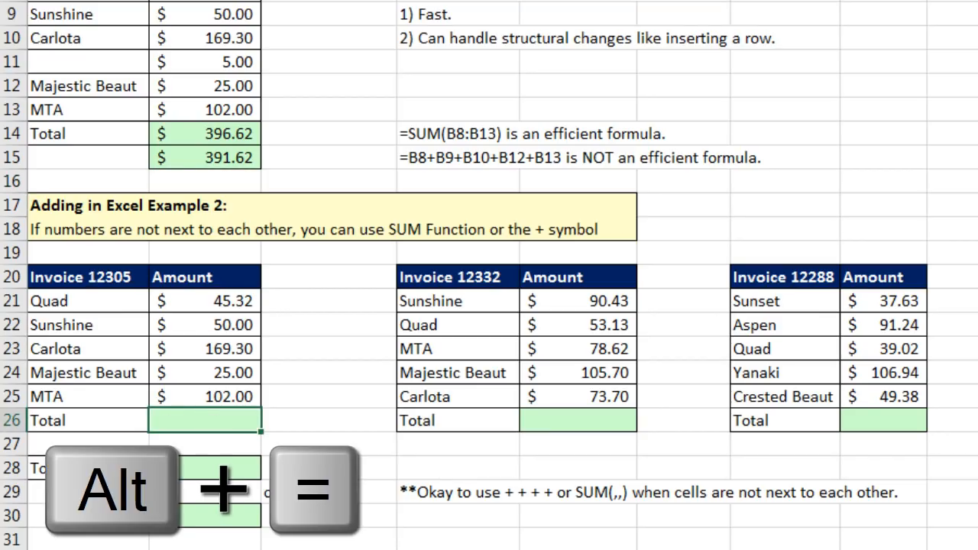
key("alt+equal")
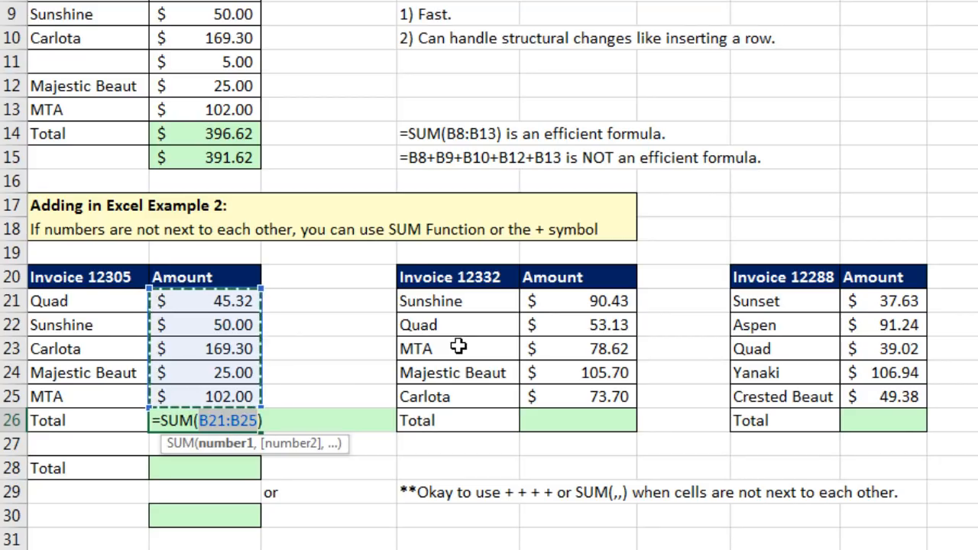
key("ctrl+Return")
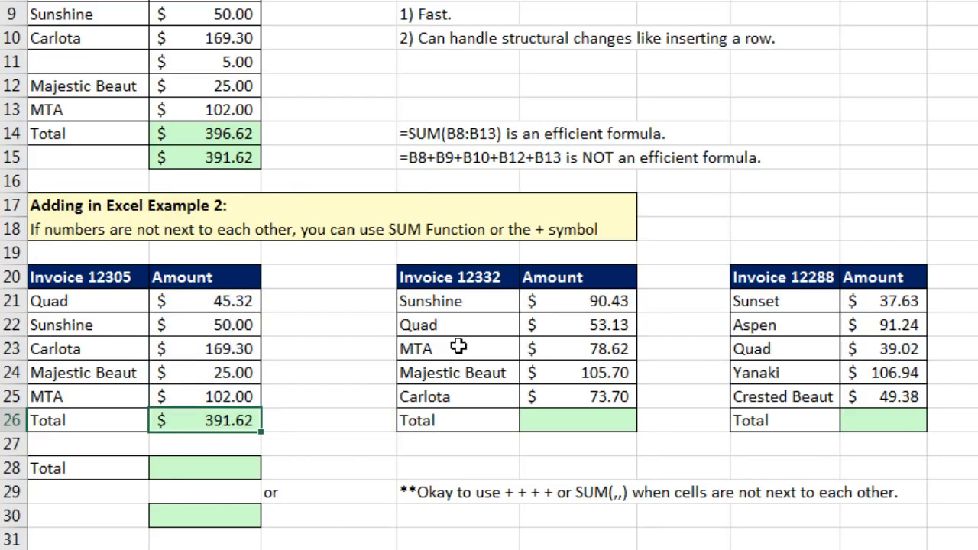
Copy the total formula into E26 and H26, giving 401.58 and 324.21, and check H26's formula.
key("ctrl+c")
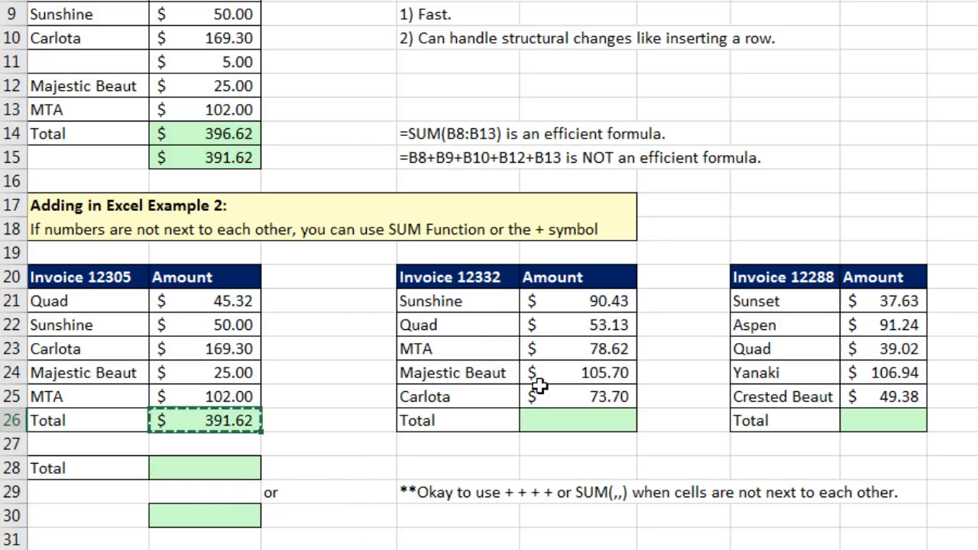
left_click(575, 421)
key("ctrl+v")
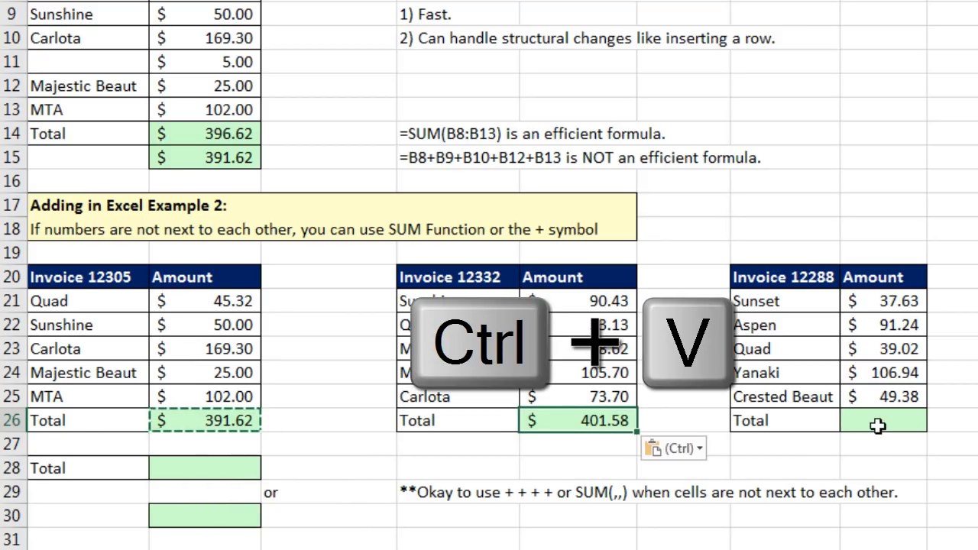
left_click(879, 421)
key("ctrl+v")
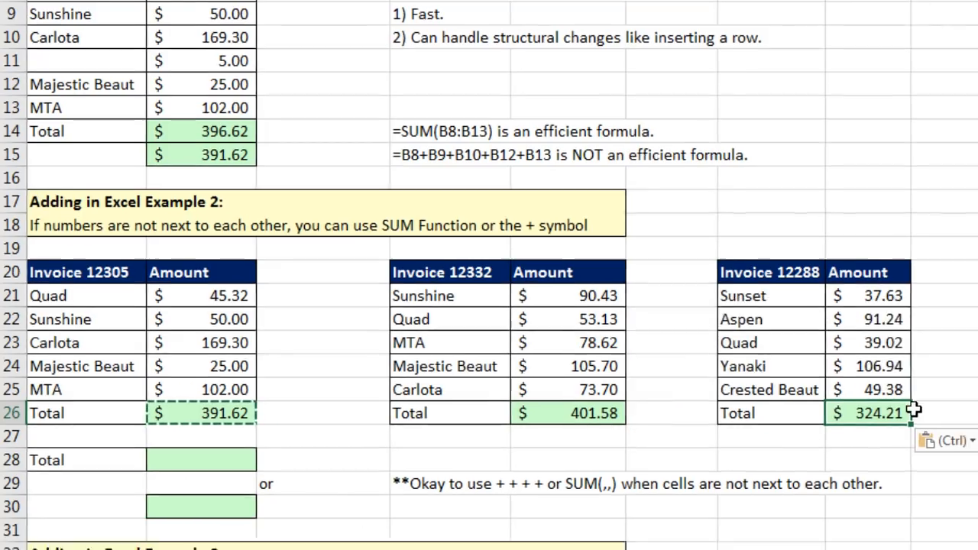
key("F2")
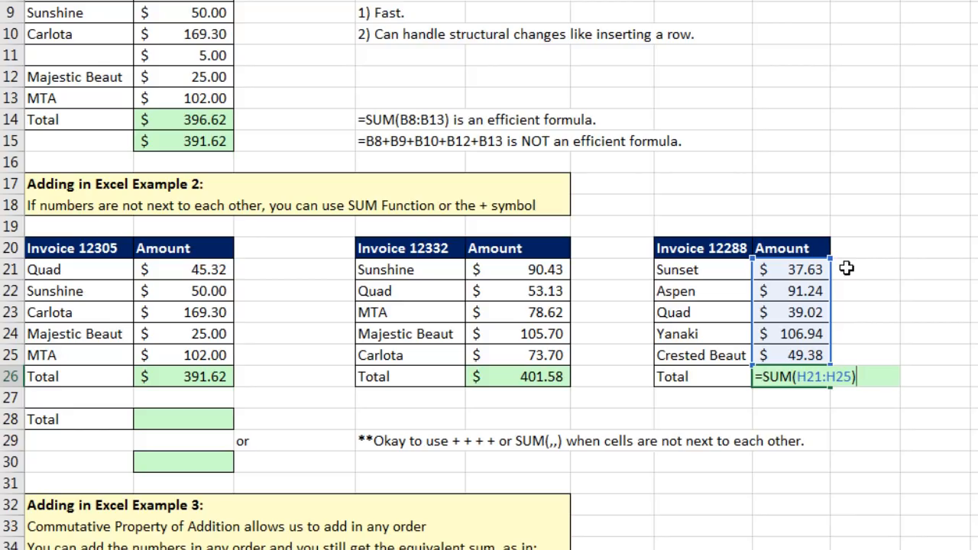
key("Return")
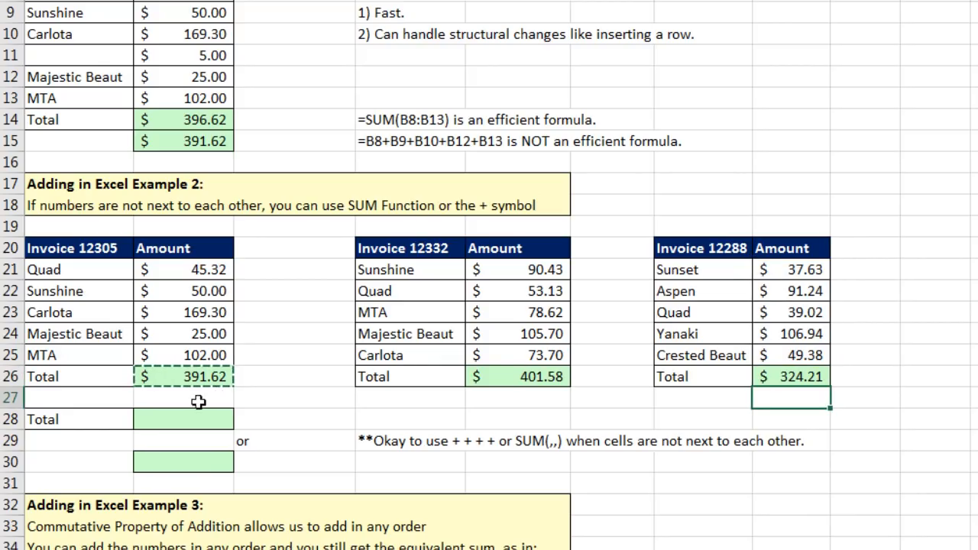
Enter =SUM(B26,E26,H26) in B28 for a grand total of 1,117.41.
key("Escape")
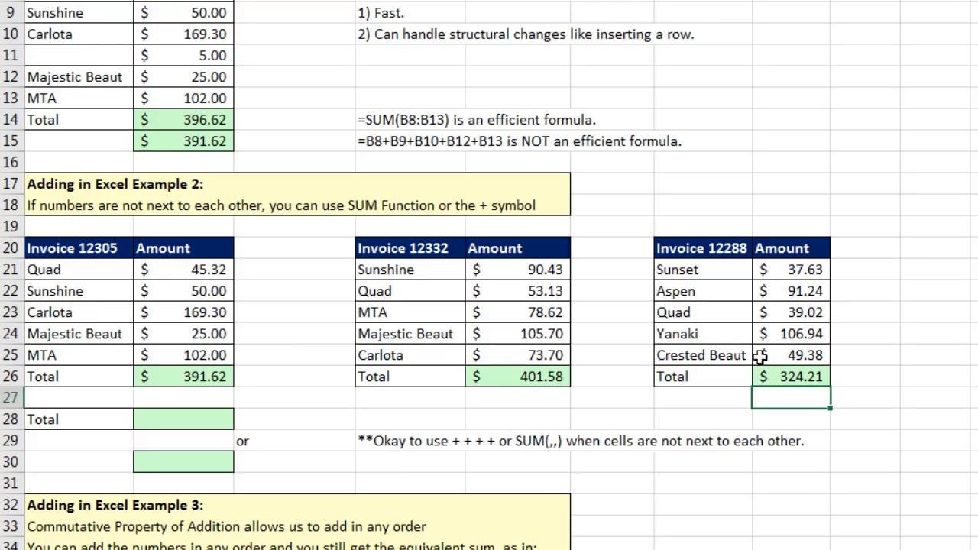
left_click(168, 423)
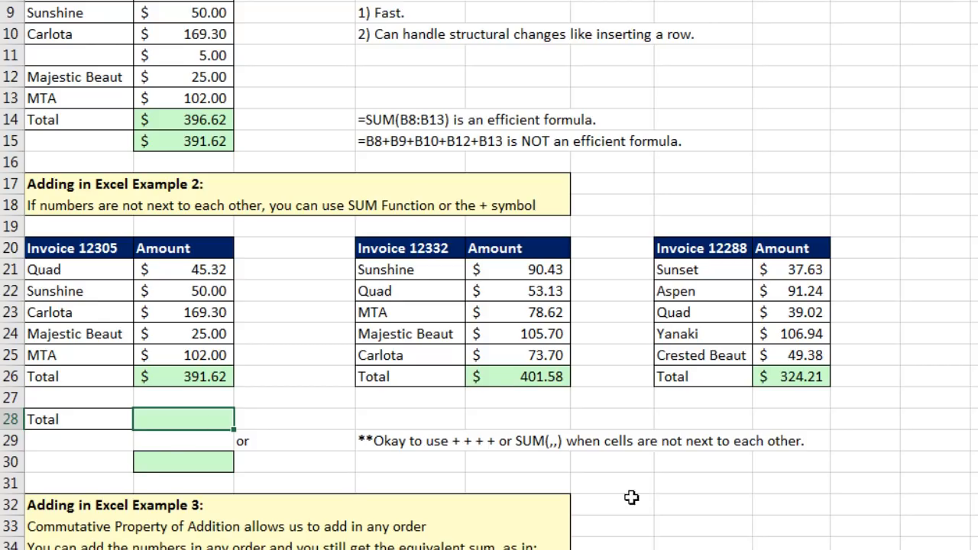
key("alt+equal")
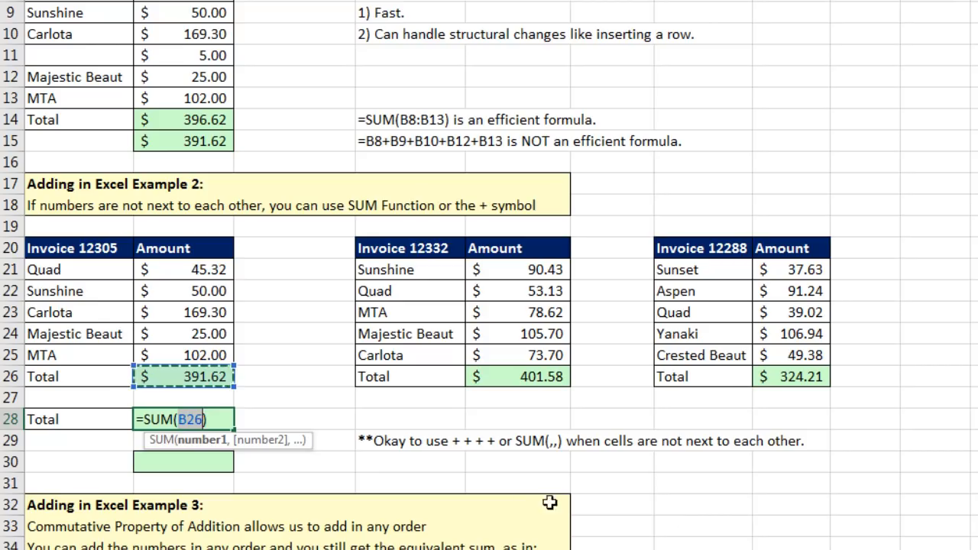
left_click(205, 419)
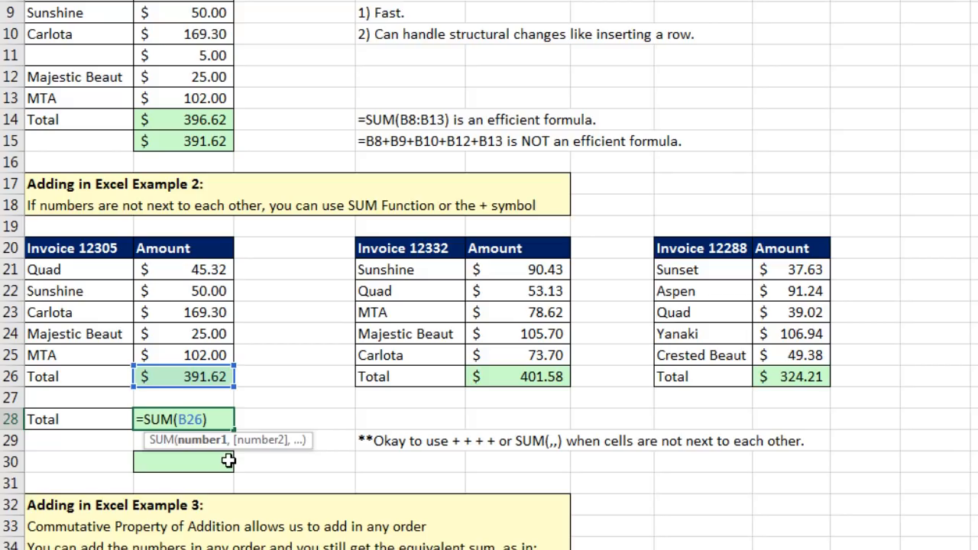
type(",")
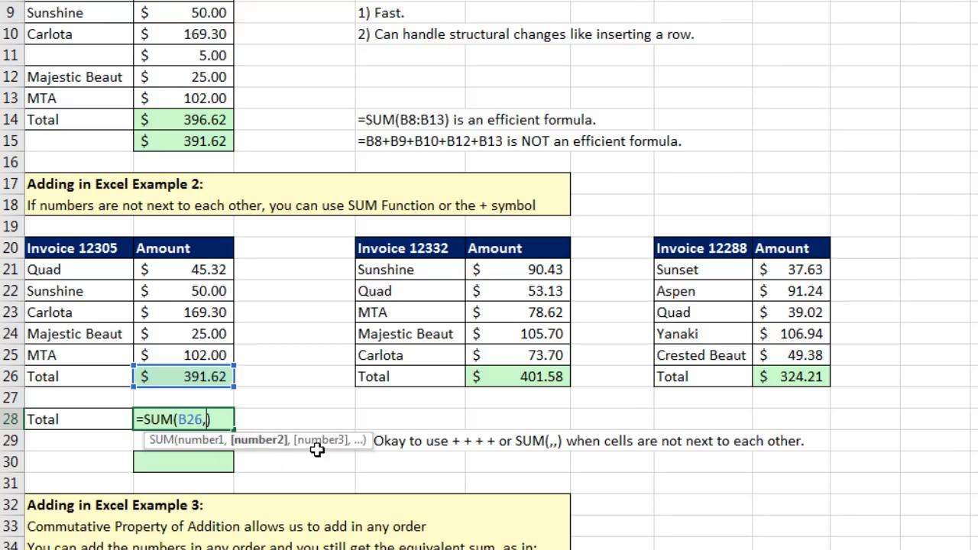
left_click(506, 380)
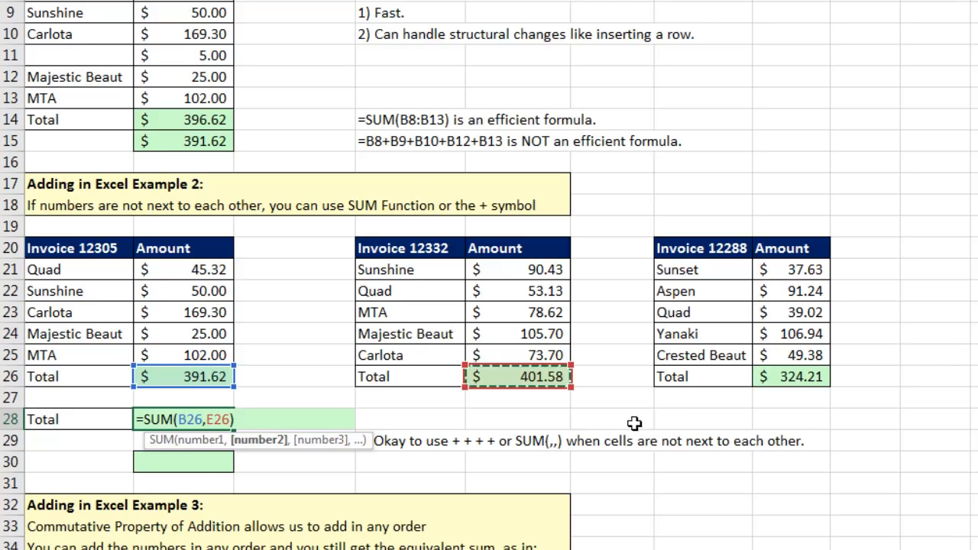
key("ctrl")
left_click(769, 377, "ctrl")
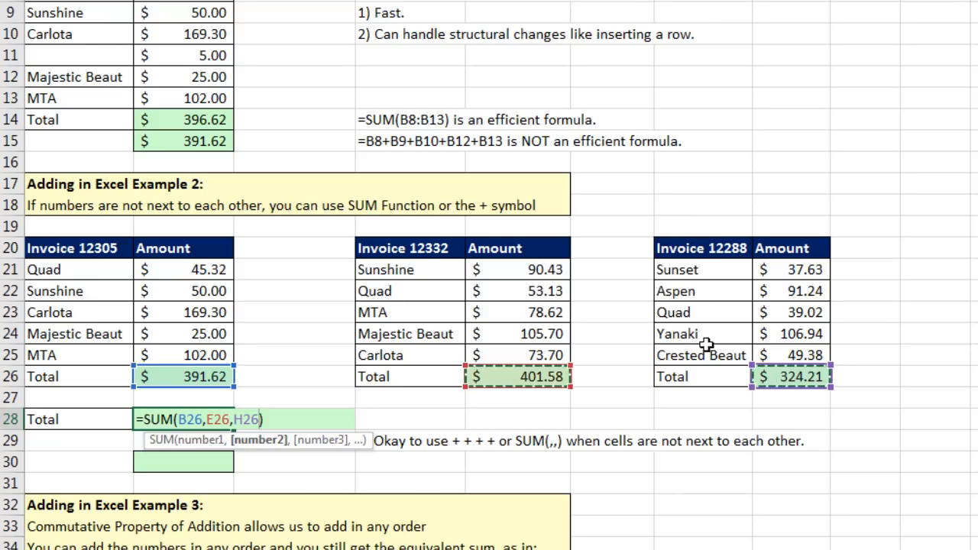
key("Return")
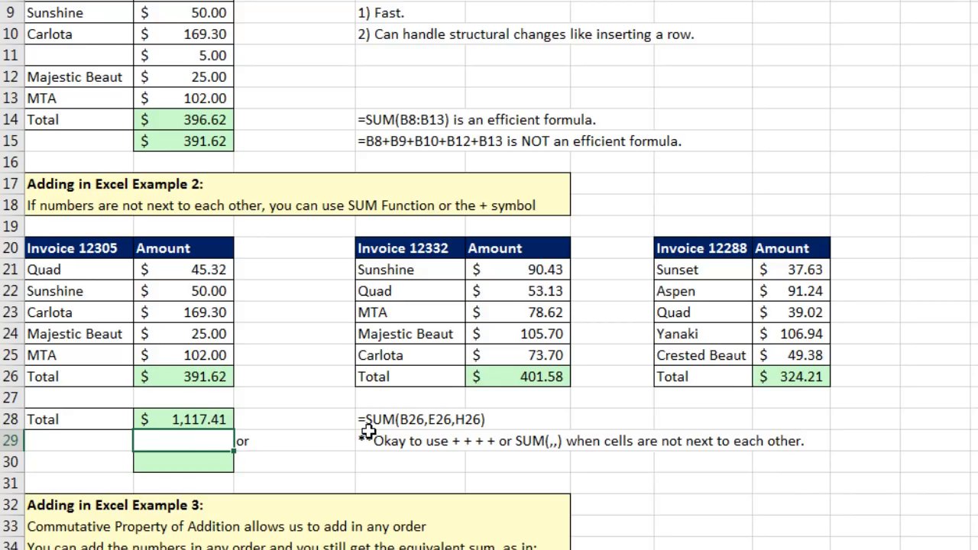
Build =B26+E26+H26 in B30 by referencing the three invoice totals.
left_click(212, 465)
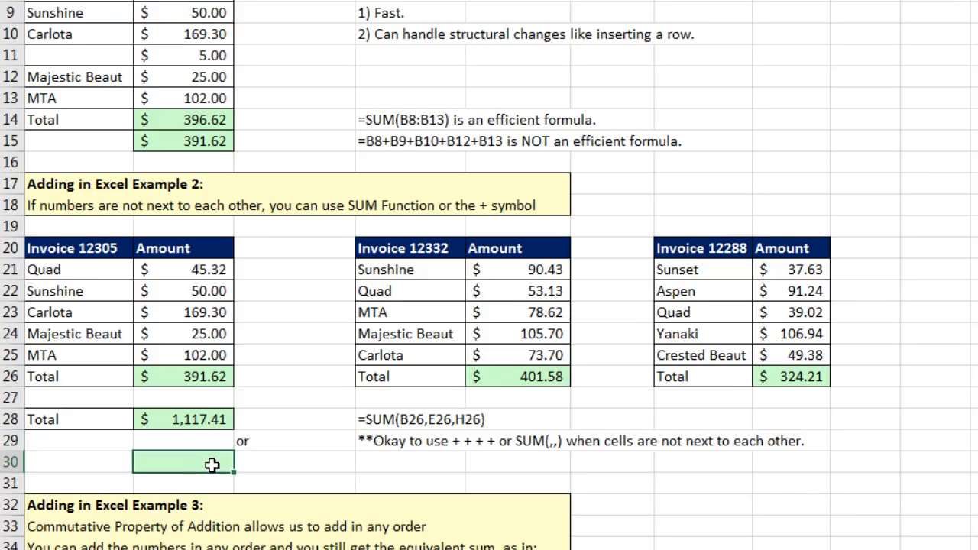
type("=")
left_click(195, 379)
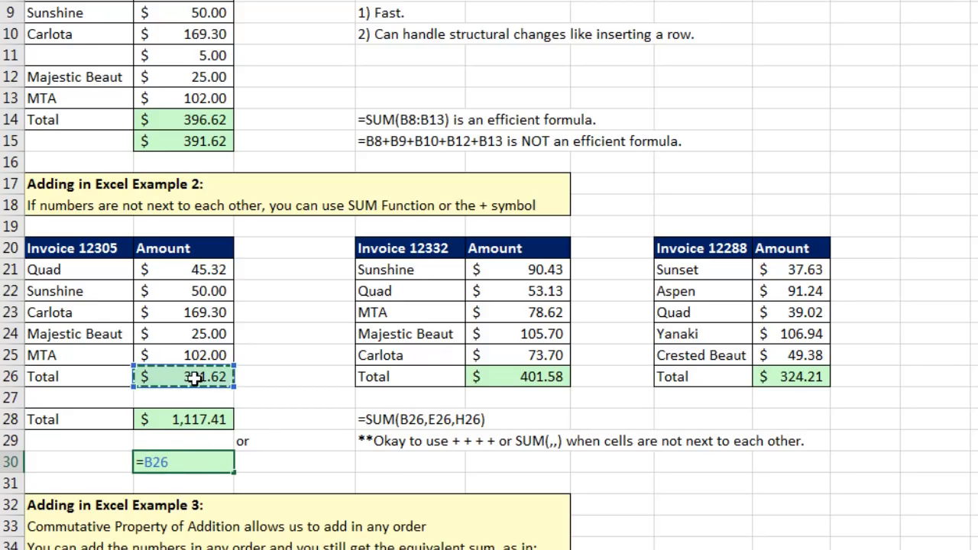
type("+")
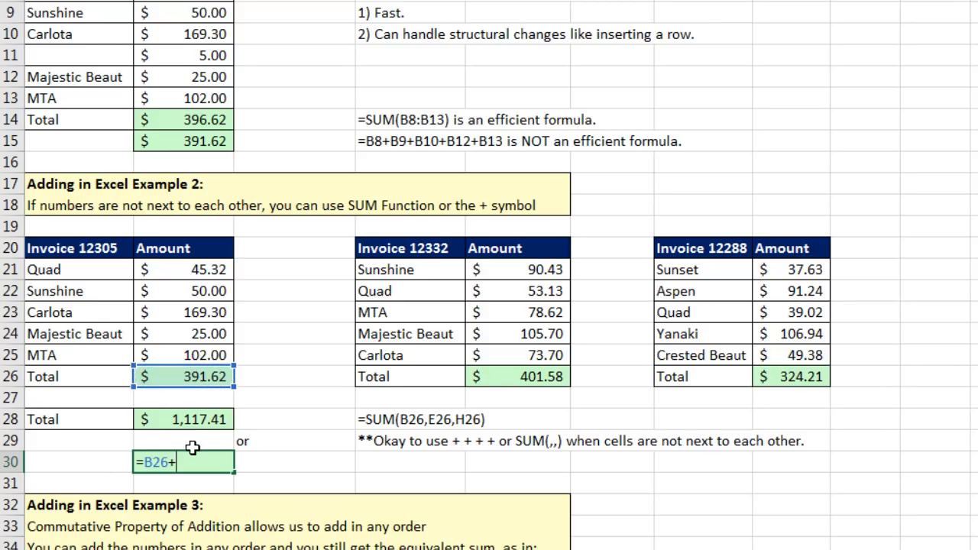
left_click(499, 379)
type("+")
left_click(768, 381)
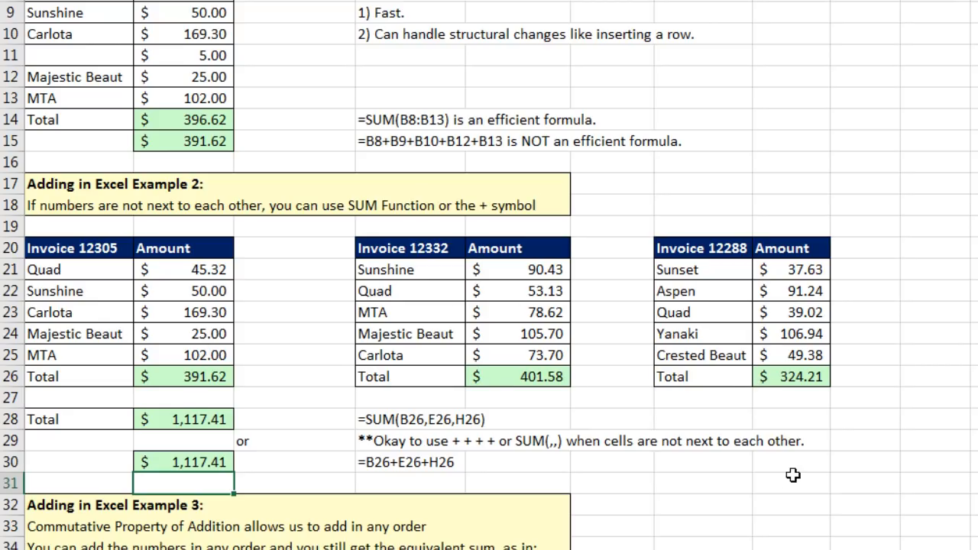
Enter =B26+E26+H26 in B37, giving 1,117.41.
scroll(755, 546, "down", 5)
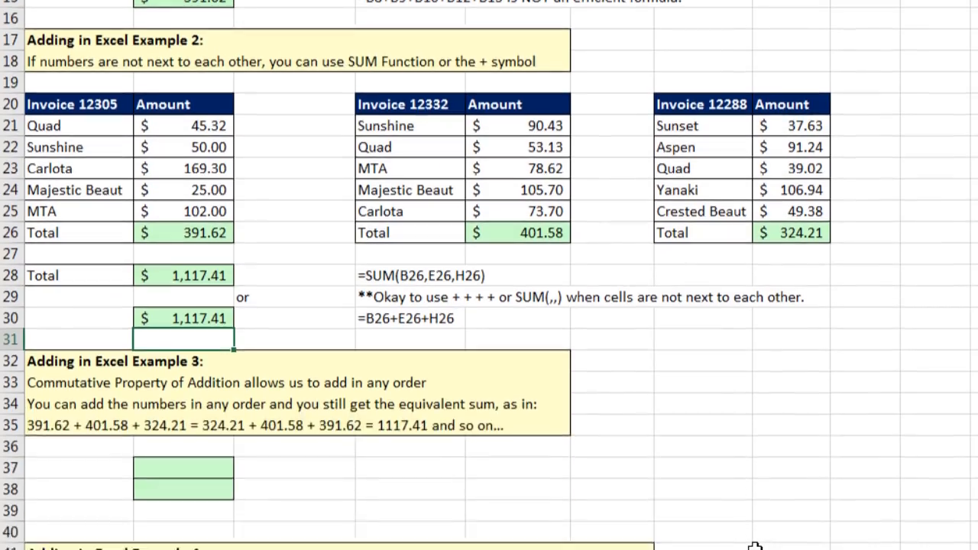
scroll(489, 275, "down", 6)
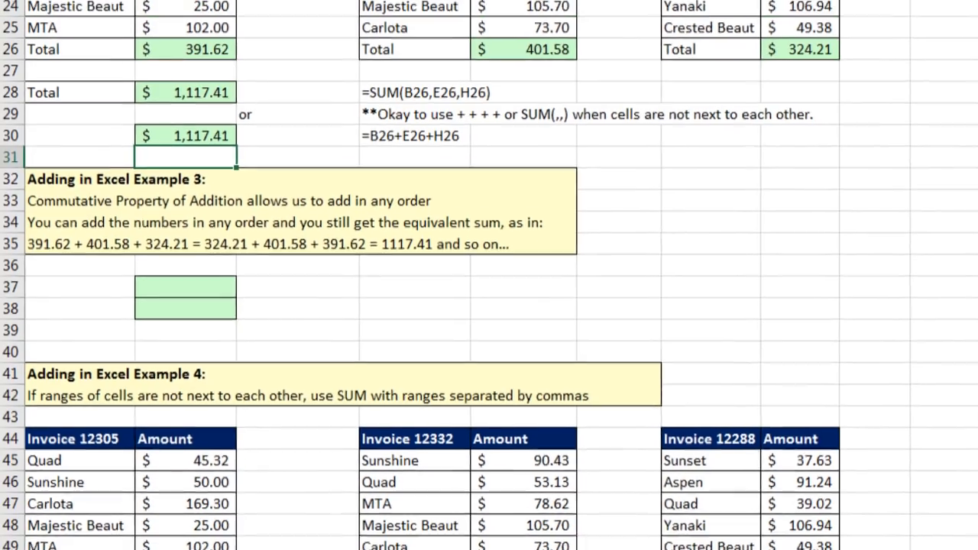
left_click(164, 140)
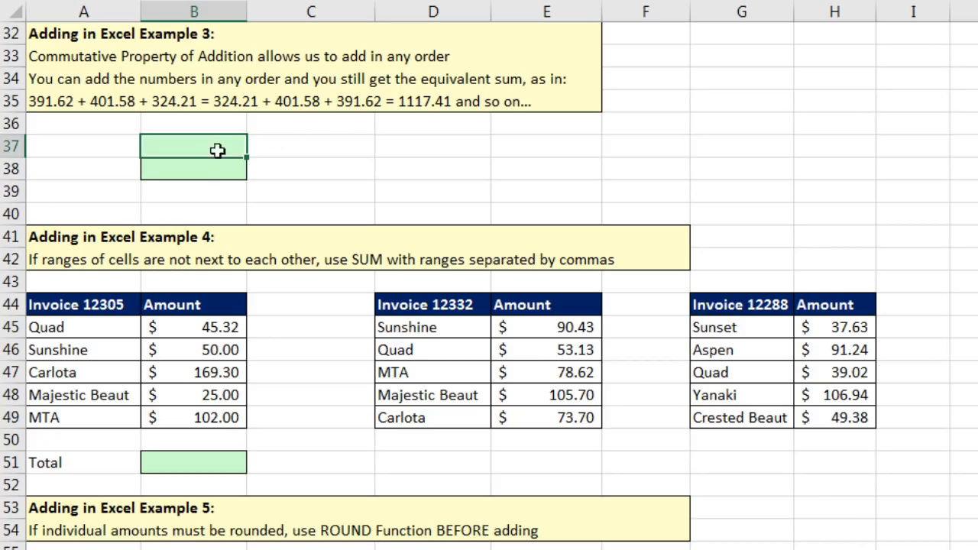
scroll(169, 308, "up", 5)
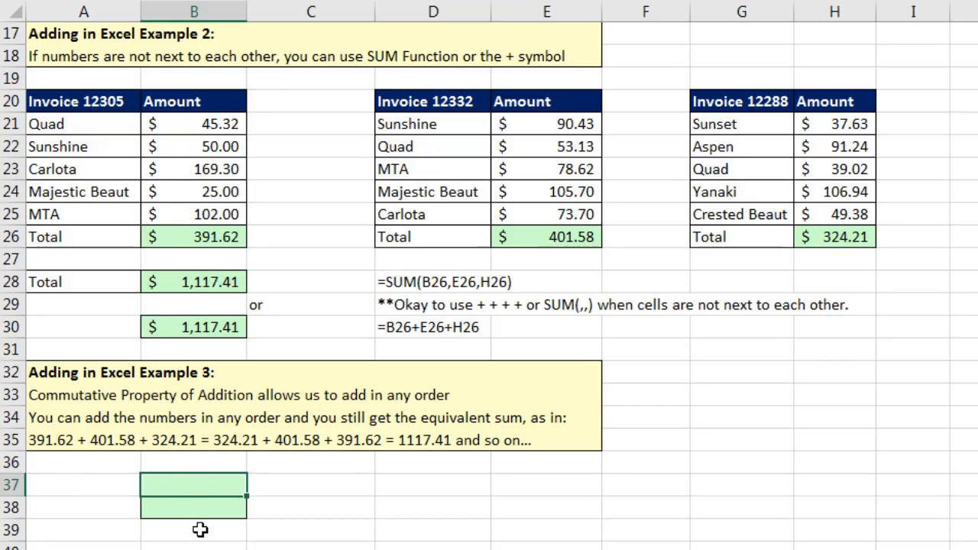
type("=")
left_click(230, 233)
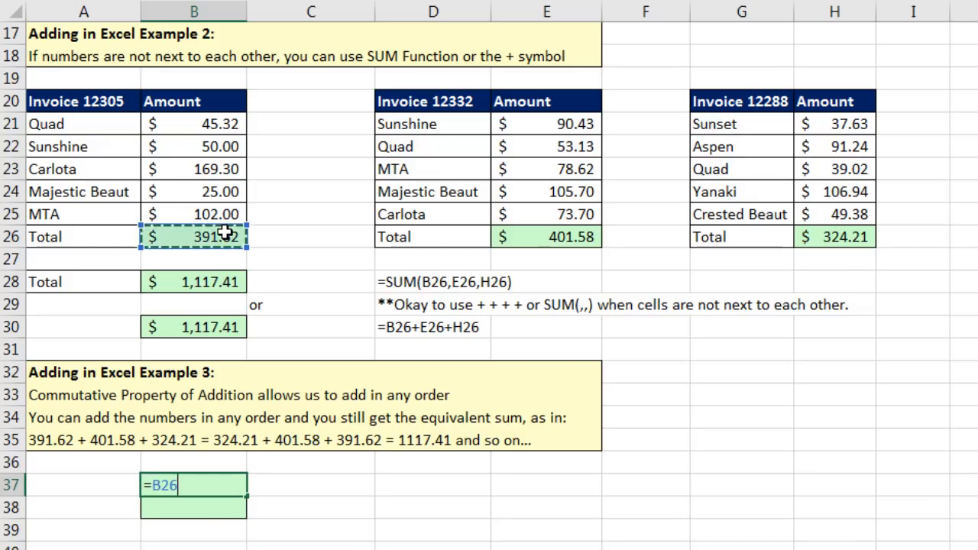
type("+")
left_click(539, 234)
type("+")
left_click(841, 237)
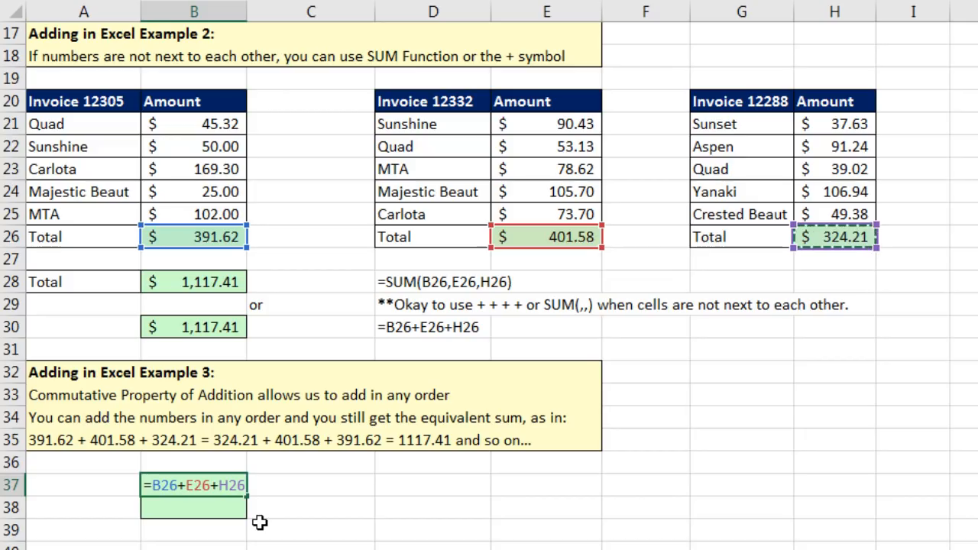
key("Return")
Enter the reversed sum =H26+E26+B26 in B38, also giving 1,117.41.
type("=")
left_click(826, 238)
type("+")
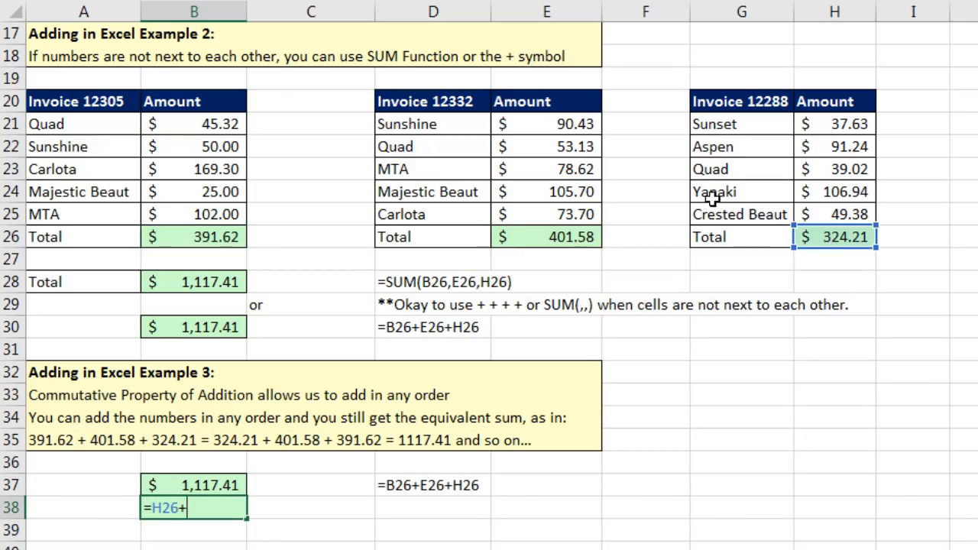
left_click(570, 230)
type("+")
left_click(210, 240)
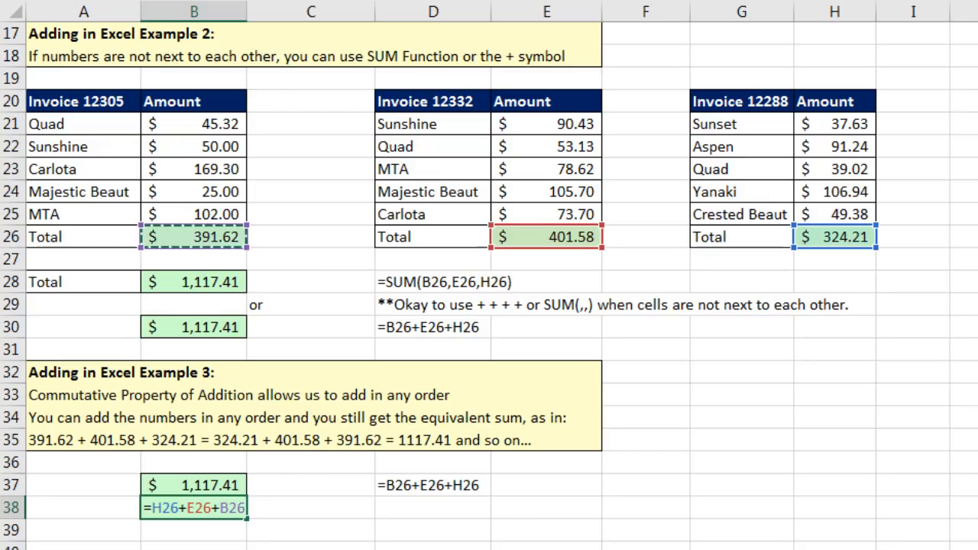
key("Return")
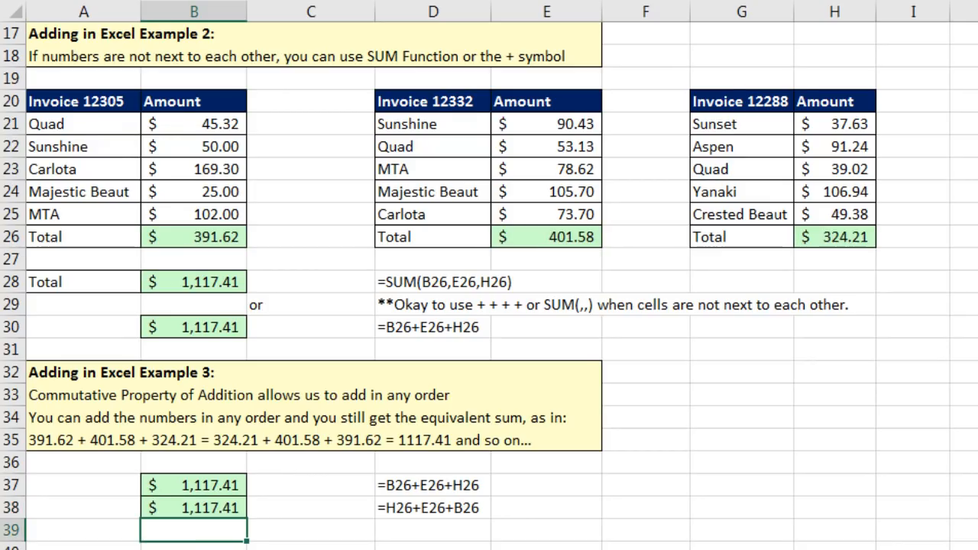
Enter =SUM(B45:B49,E45:E49,H45:H49) in B51 for Example 4's total of $1,117.41.
scroll(489, 285, "down", 7)
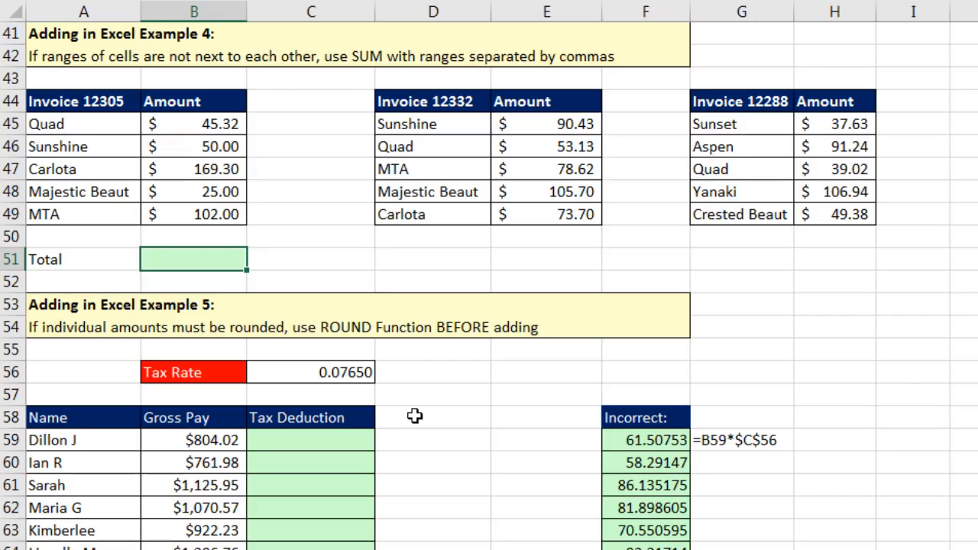
key("alt+equal")
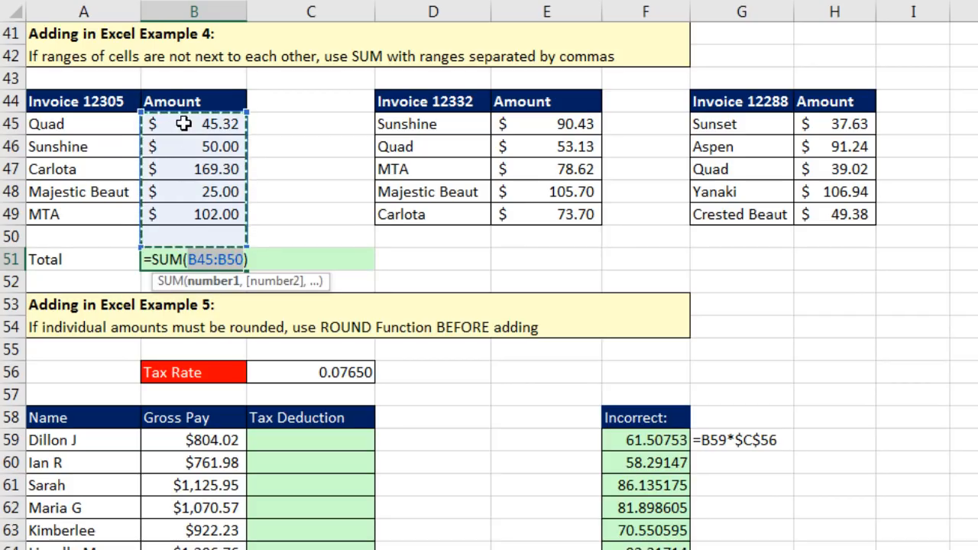
left_click_drag(186, 149, 189, 215)
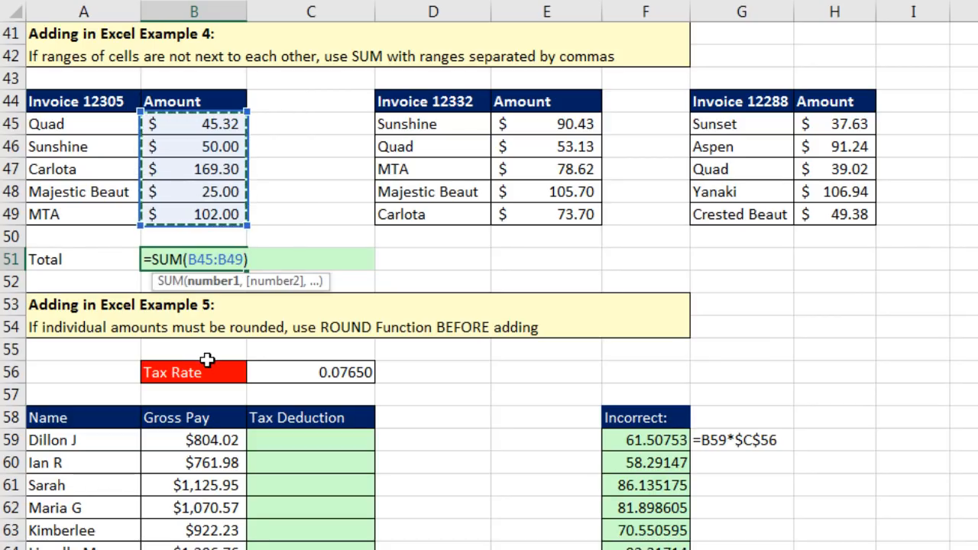
left_click_drag(542, 120, 538, 208)
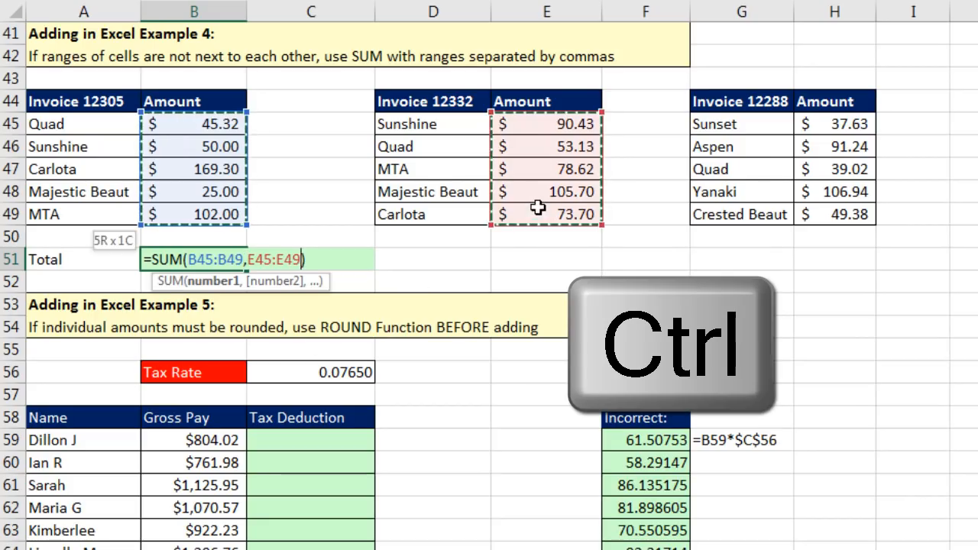
left_click_drag(820, 124, 818, 215)
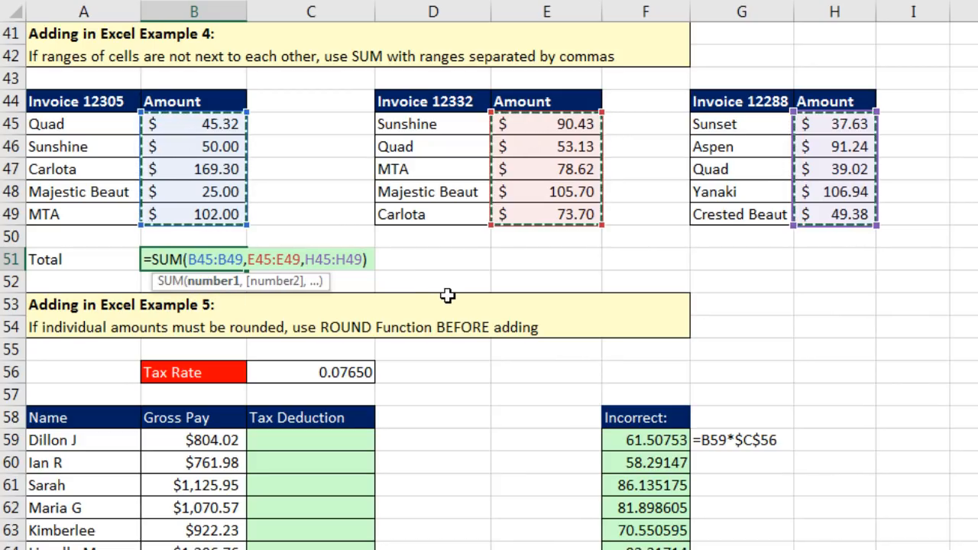
key("Return")
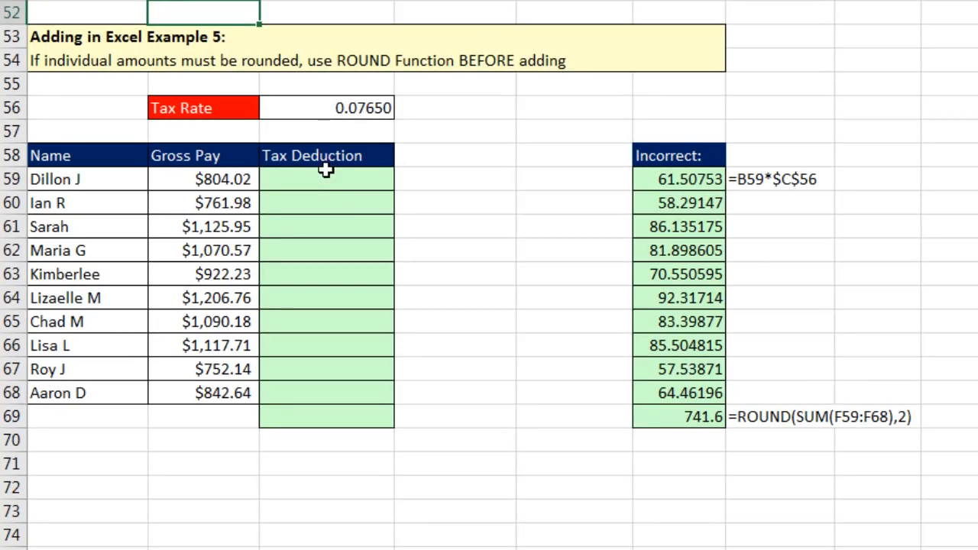
left_click(331, 183)
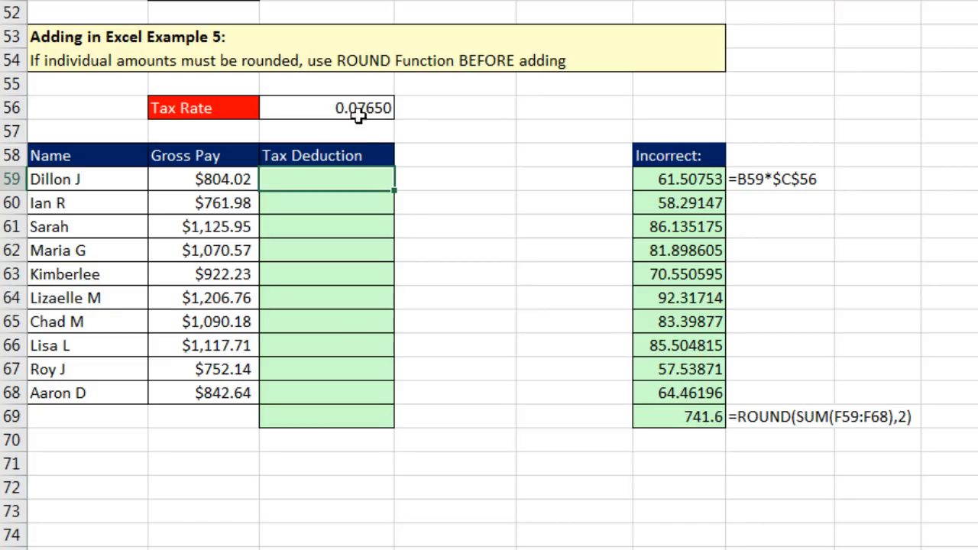
left_click(338, 421)
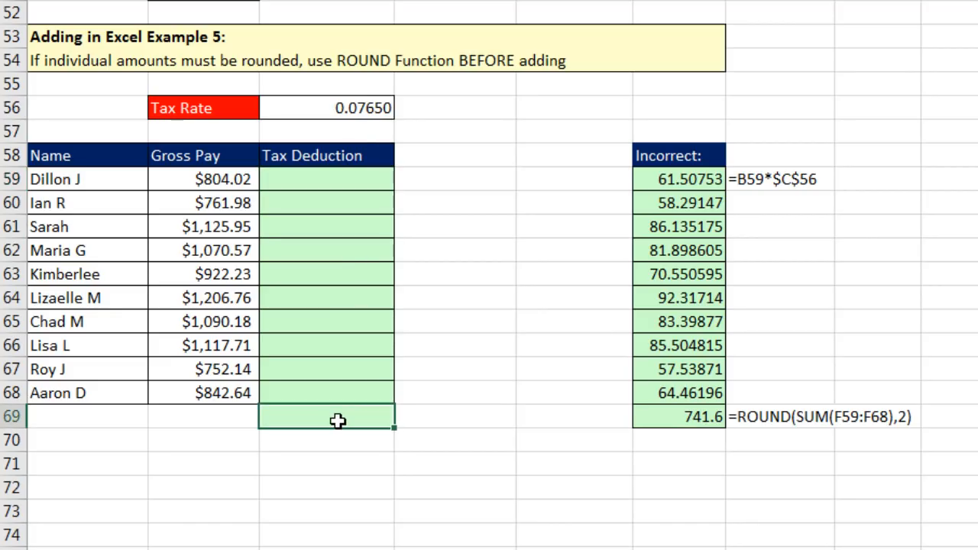
left_click(701, 180)
key("F2")
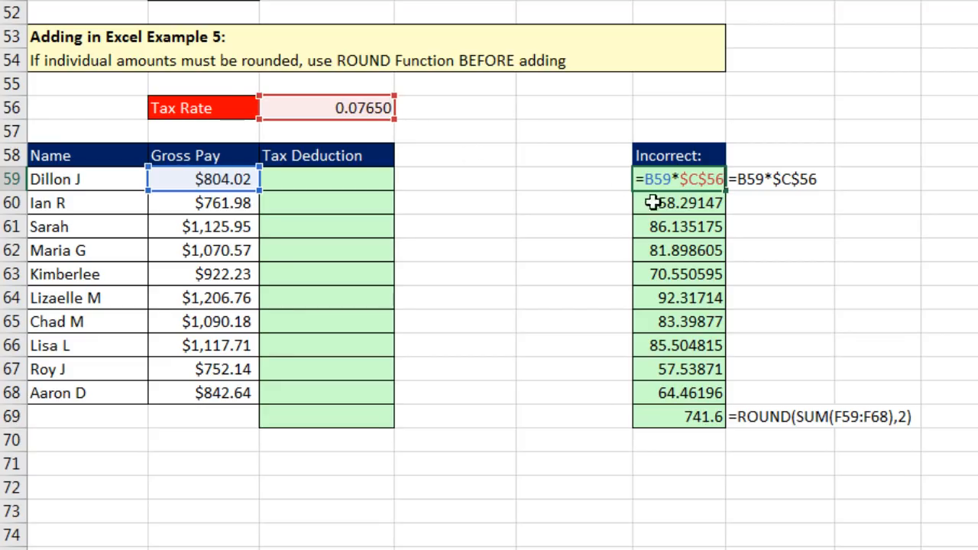
key("ctrl+Return")
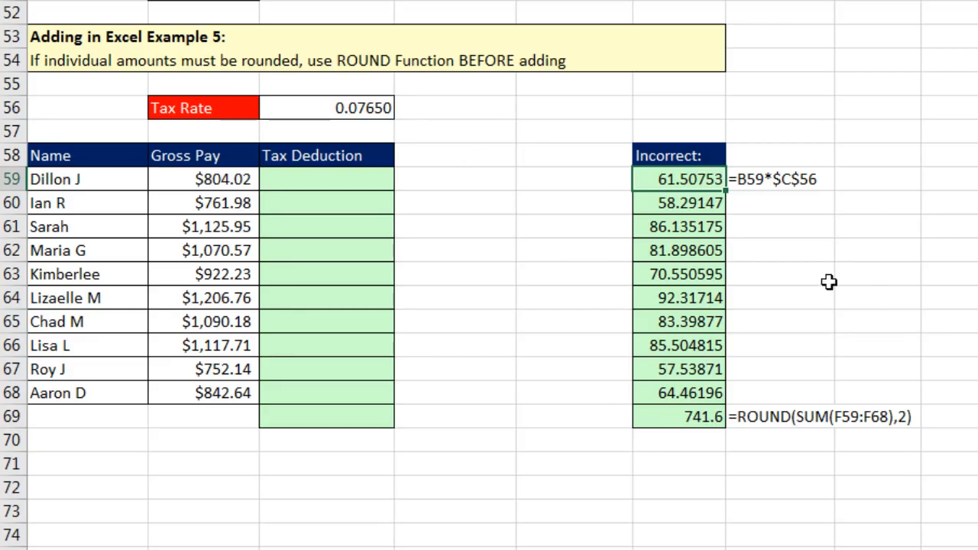
left_click(674, 215)
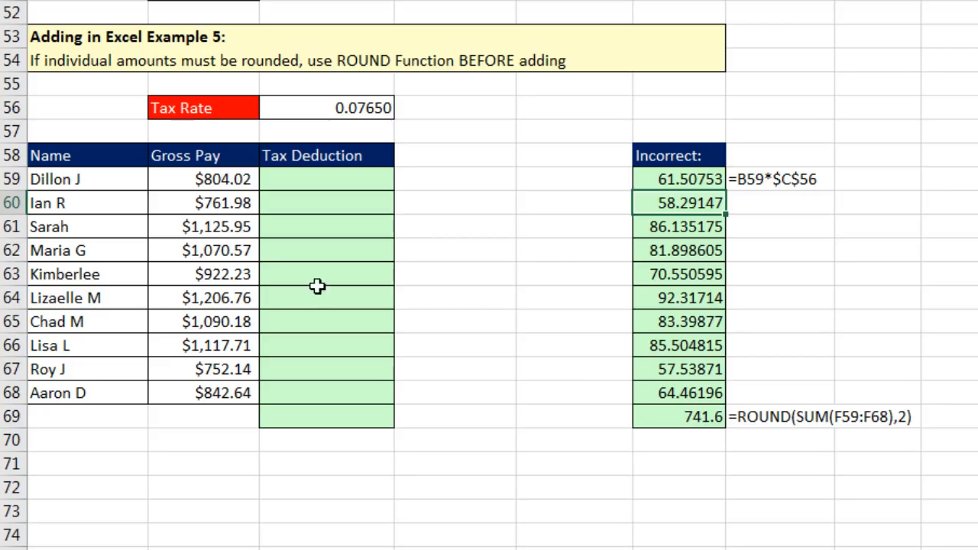
left_click(291, 181)
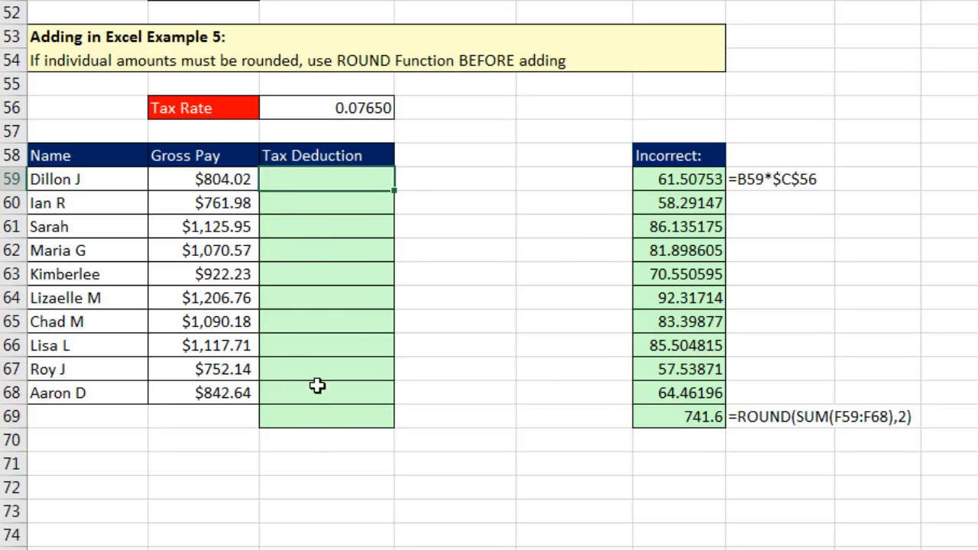
Fill C59:C68 with =ROUND(B59*$C$56,2), giving rounded taxes from 61.51 to 64.46.
type("=rou")
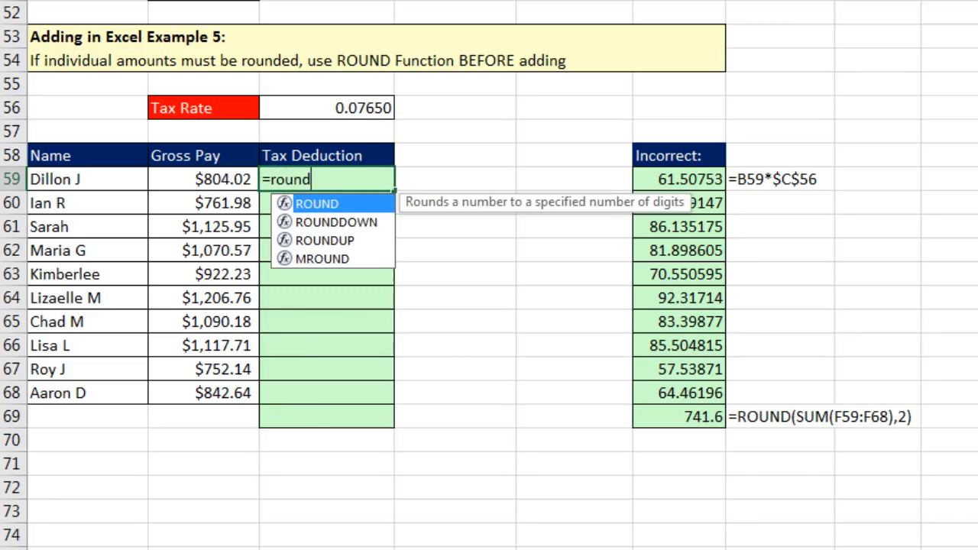
type("nd")
key("Tab")
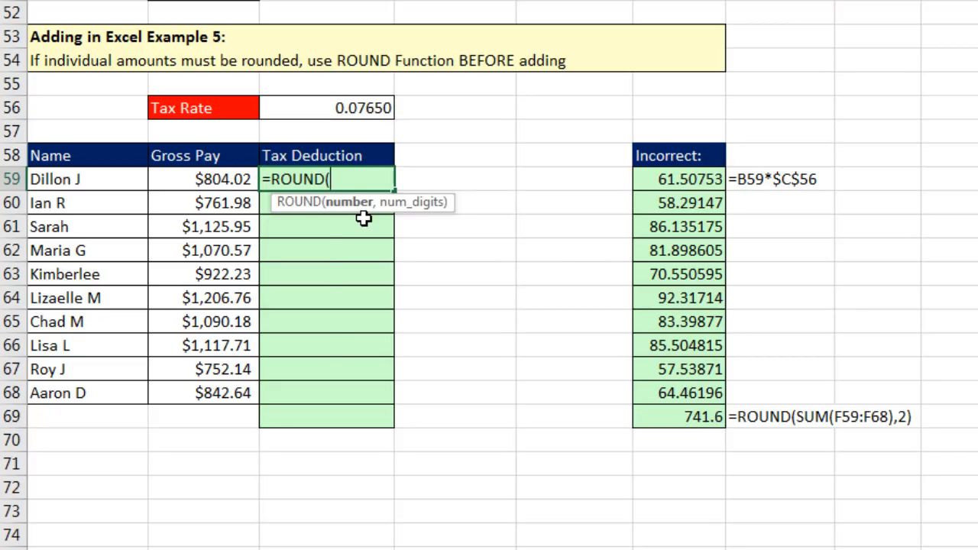
key("Left")
type("*")
key("Up")
key("Up")
key("Up")
key("F4")
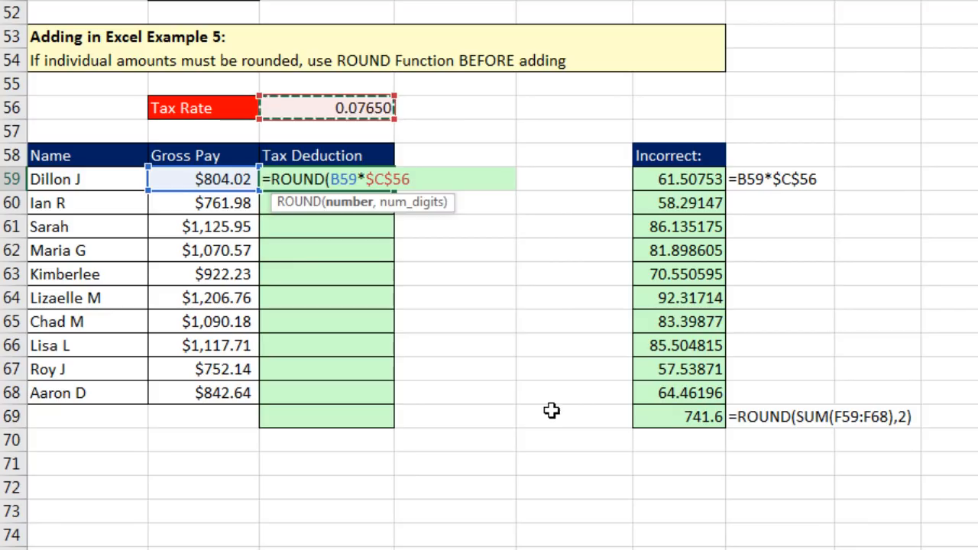
type(",2")
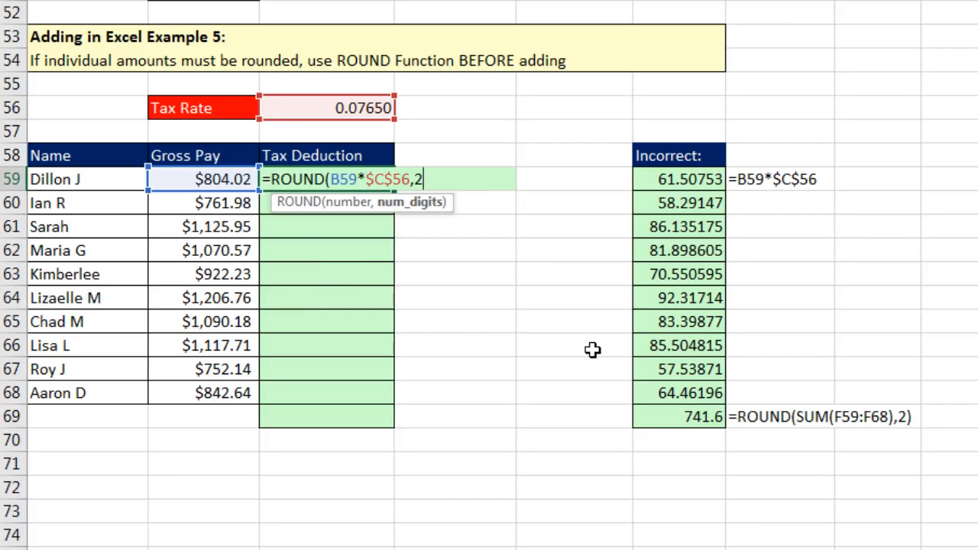
key("ctrl+Return")
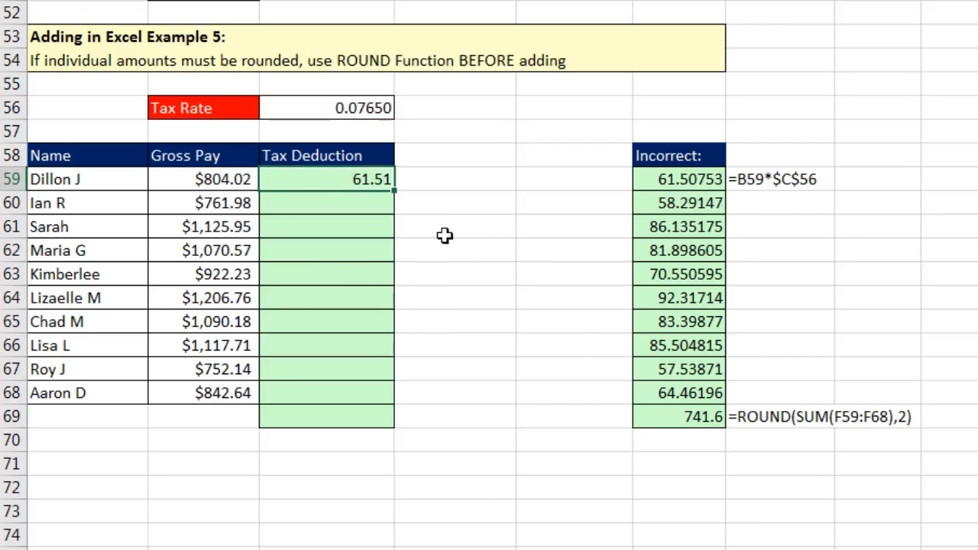
left_click_drag(397, 196, 404, 403)
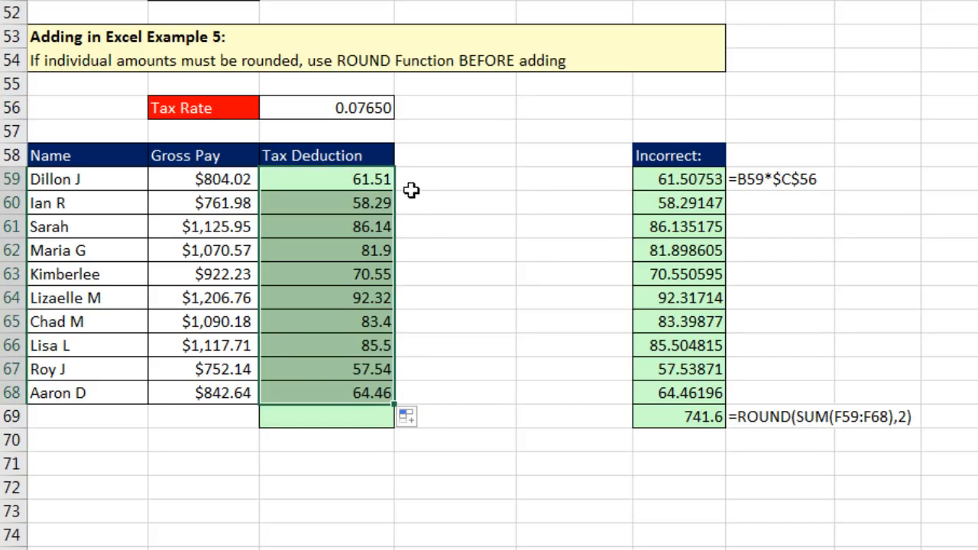
Total the Tax Deductions in C69 with =SUM(C59:C68), giving 741.61.
left_click(360, 417)
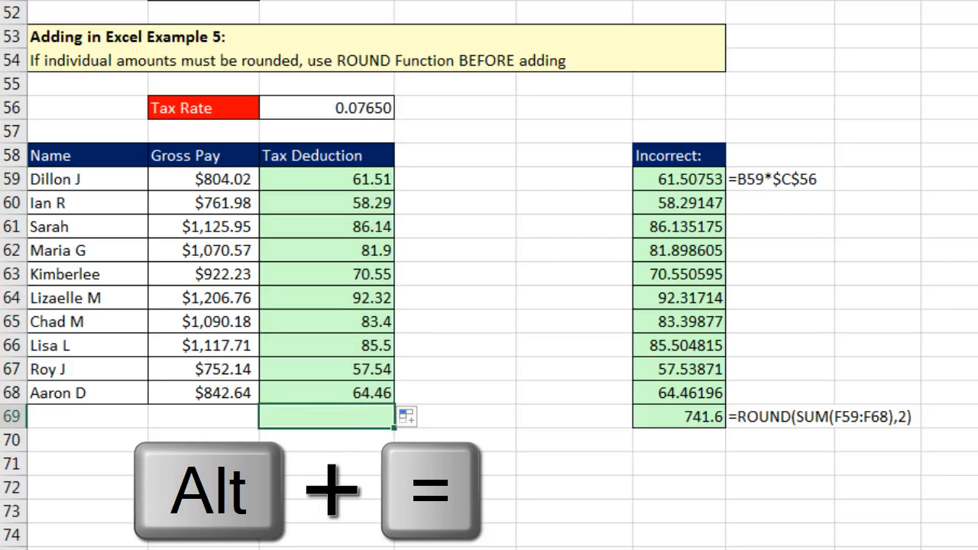
key("alt+equal")
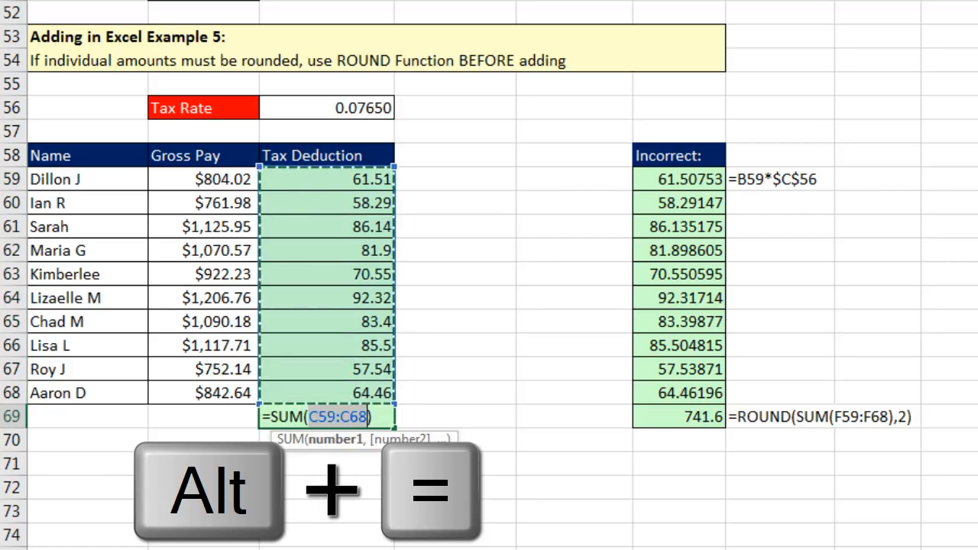
key("Return")
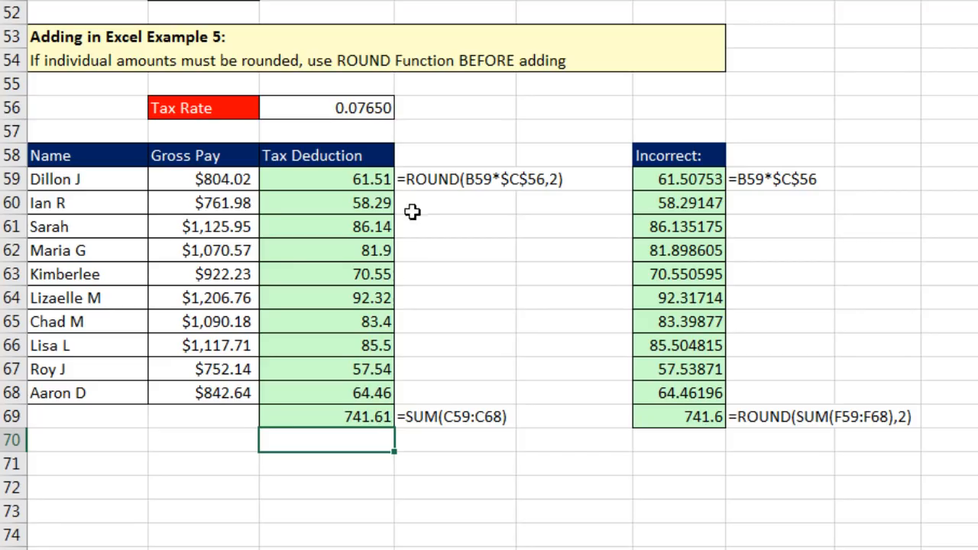
left_click(372, 417)
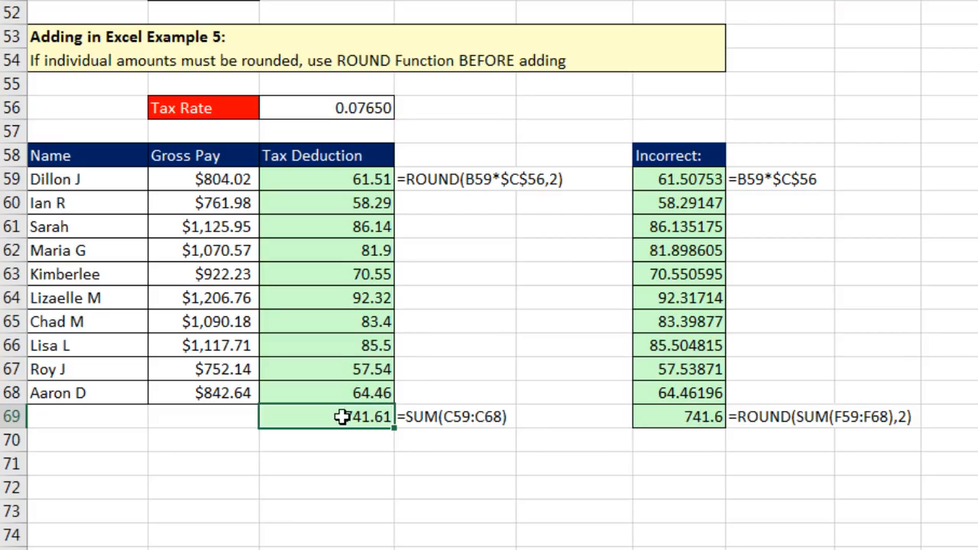
Start a second =SUM( over the Tax Deduction cells in C70.
left_click(327, 451)
type("=SUM(")
key("Up")
left_click_drag(365, 175, 372, 399)
Wrap C70's sum as =ROUND(SUM(C59:C68),2), also returning 741.61.
key("F2")
key("Home")
key("Right")
type("roun")
key("Tab")
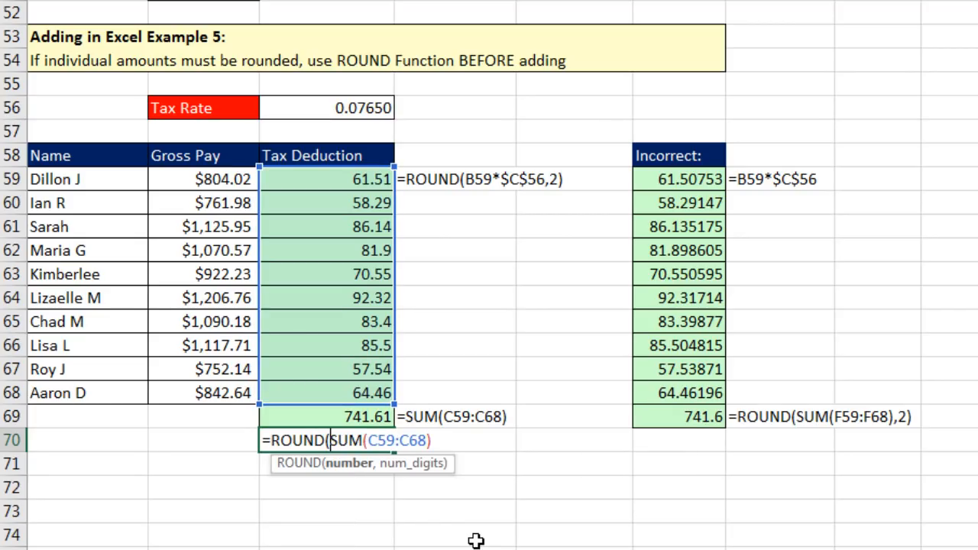
type(",2")
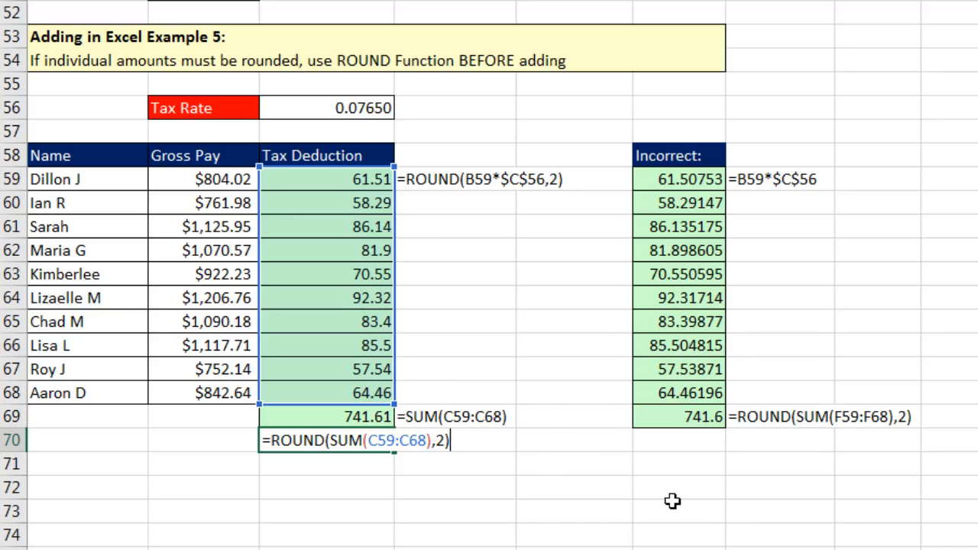
key("Return")
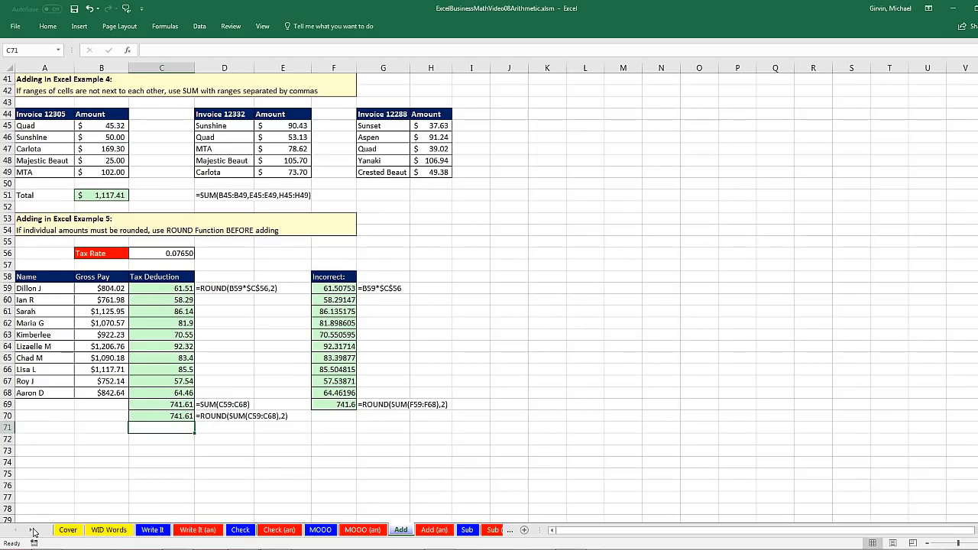
Scroll the sheet tabs and go to the Sub sheet with Total Revenue and Expenses.
left_click(32, 533)
left_click(32, 533)
left_click(32, 533)
left_click(32, 533)
left_click(32, 532)
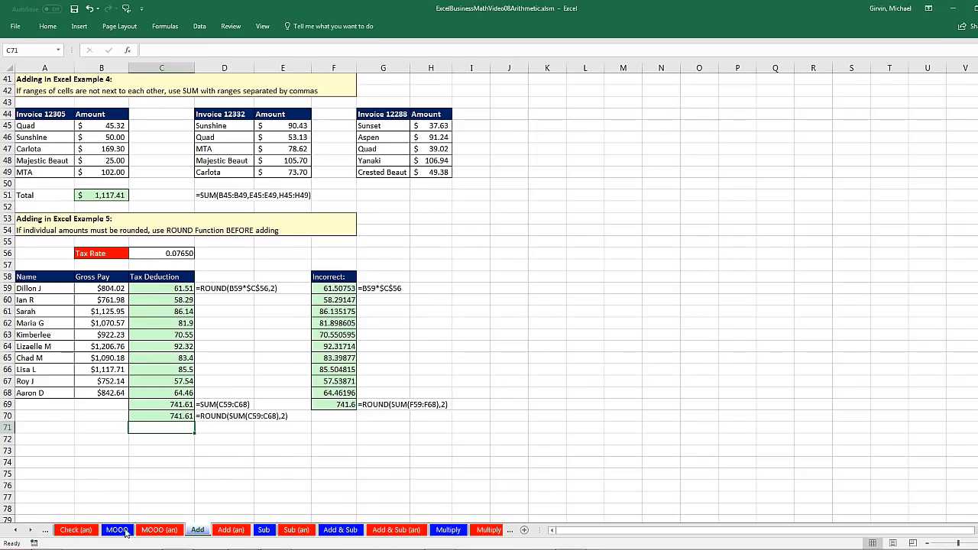
left_click(265, 530)
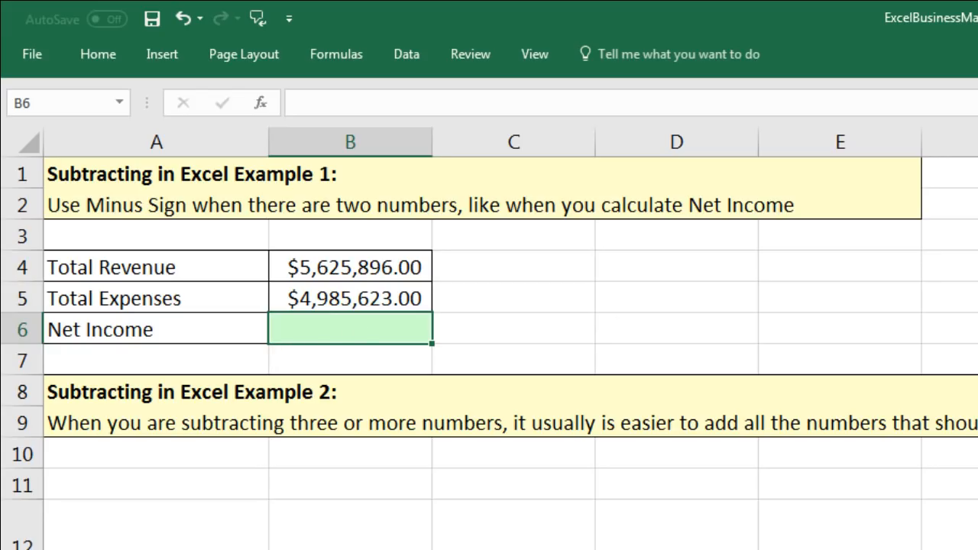
Enter =B4-B5 in B6 for a Net Income of $640,273.00.
type("=")
key("Up")
key("Up")
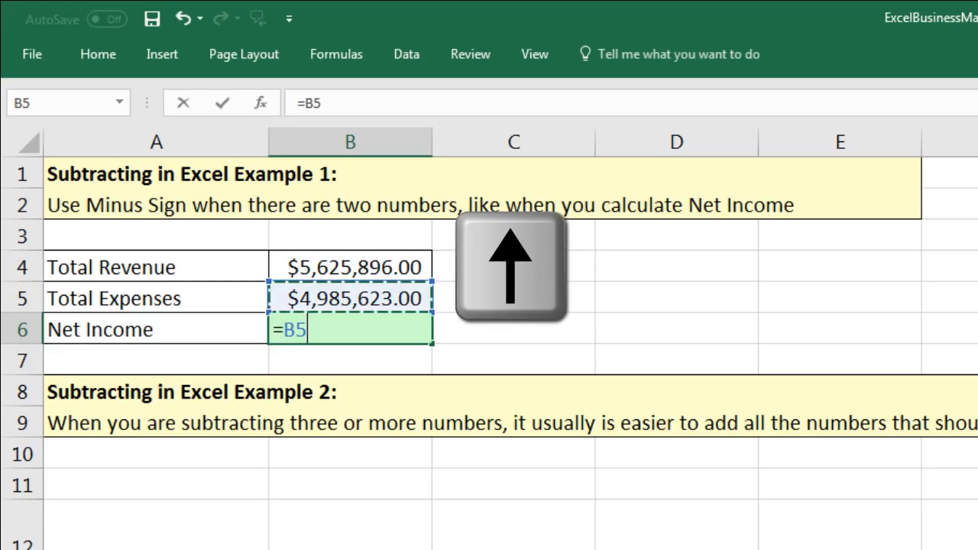
type("-")
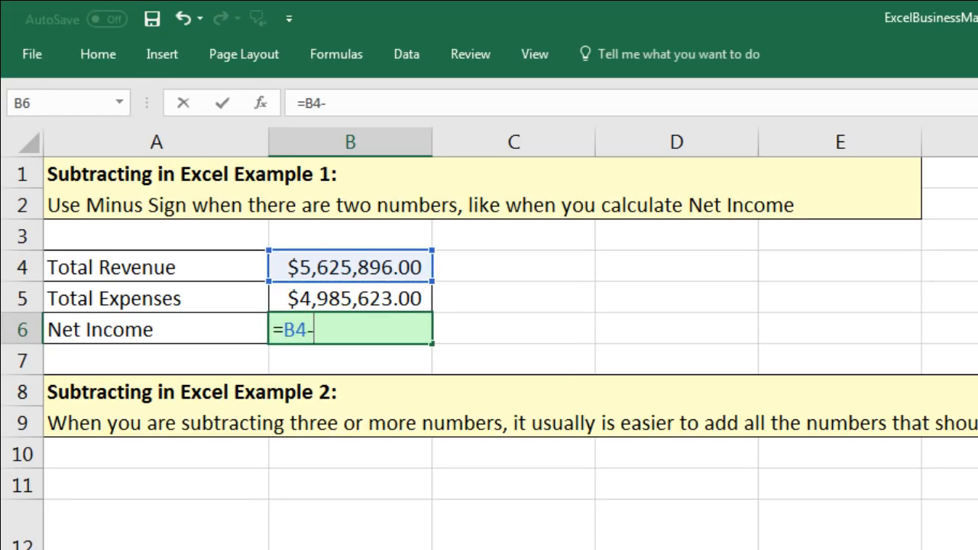
key("Up")
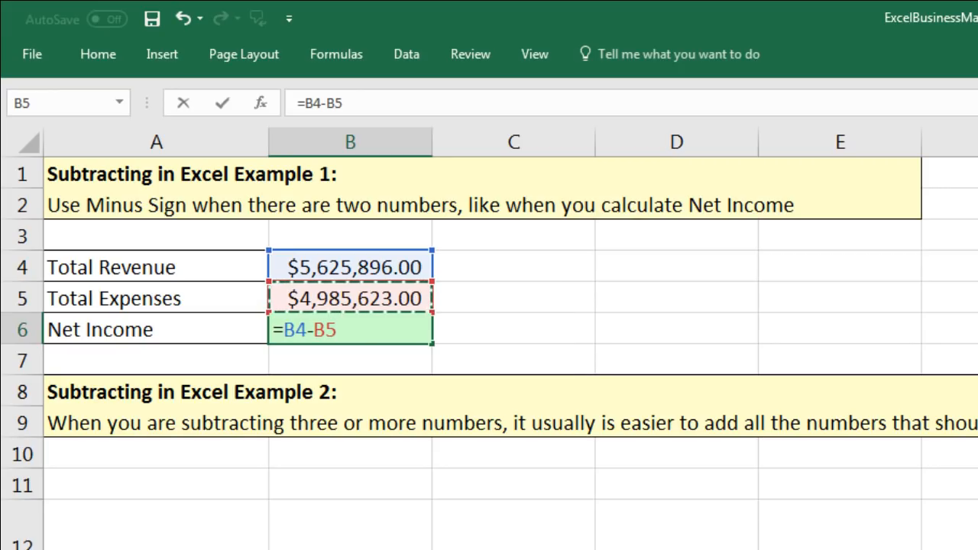
key("Return")
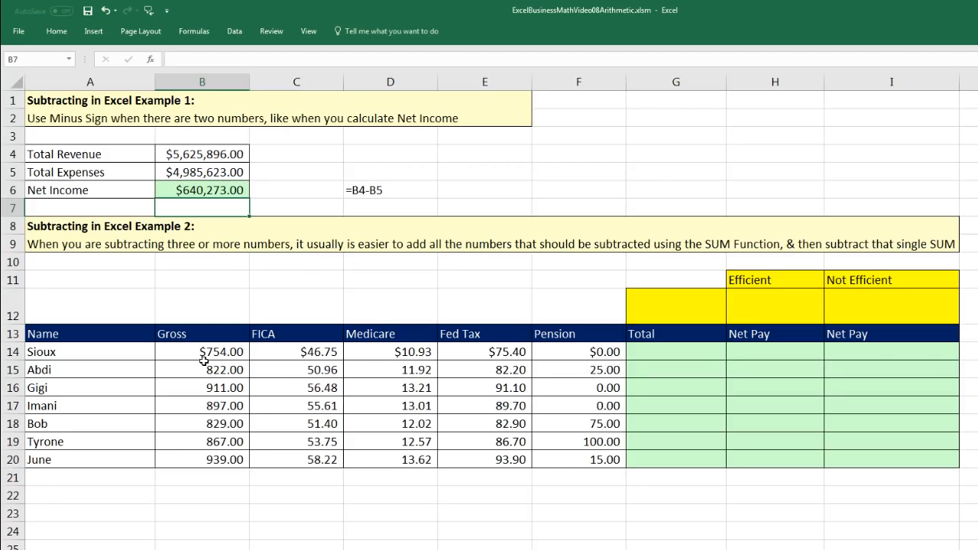
Enter =SUM(C14:F14) in G14, fill it down to G20, and verify June's $180.74 total.
left_click(655, 354)
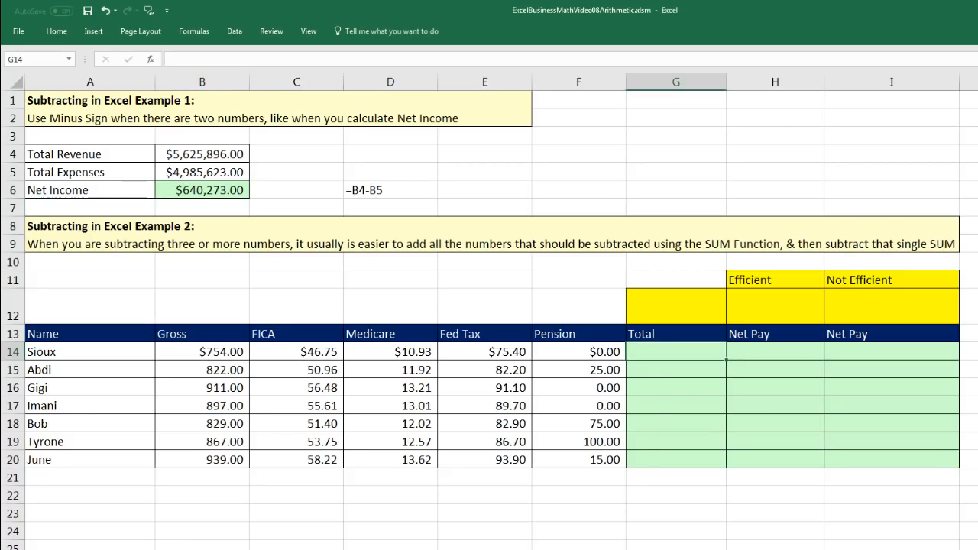
key("alt+equal")
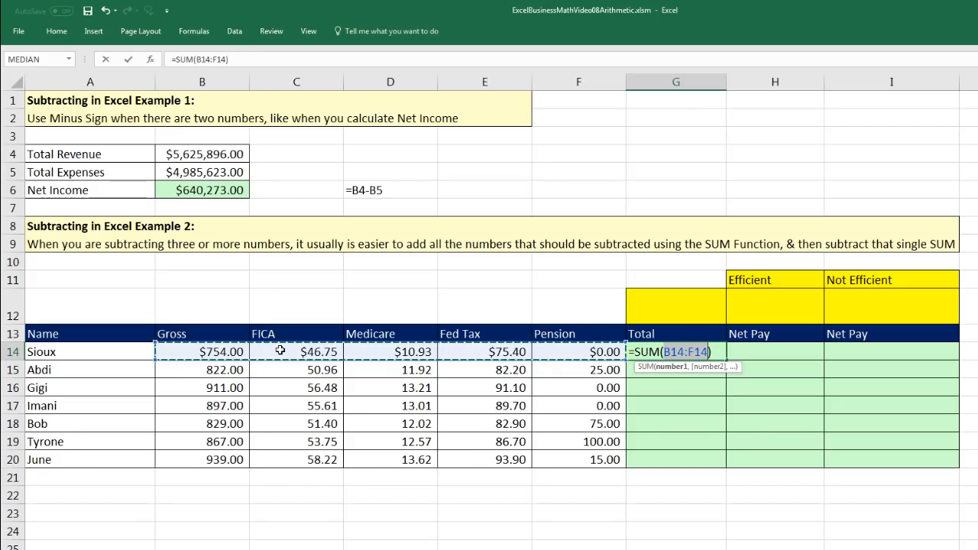
left_click_drag(280, 351, 470, 351)
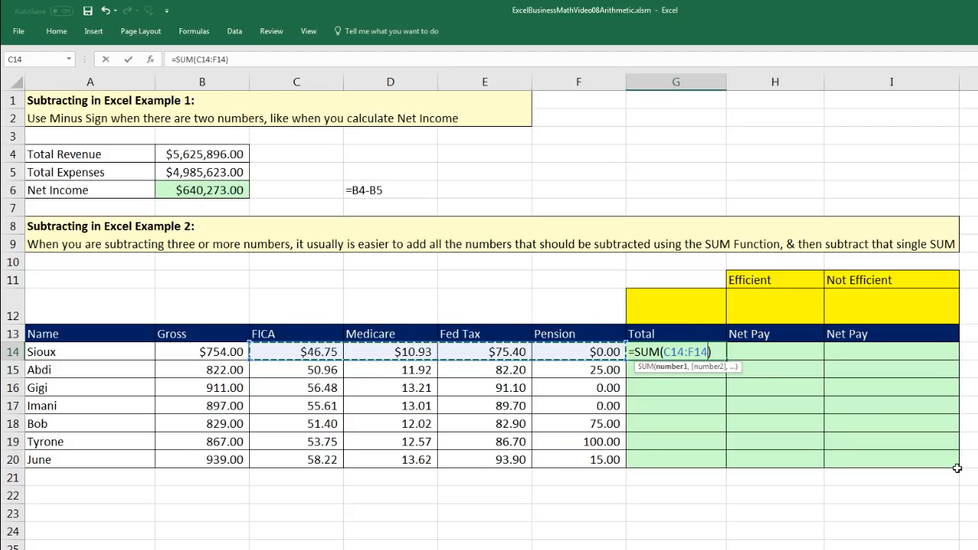
key("ctrl+Return")
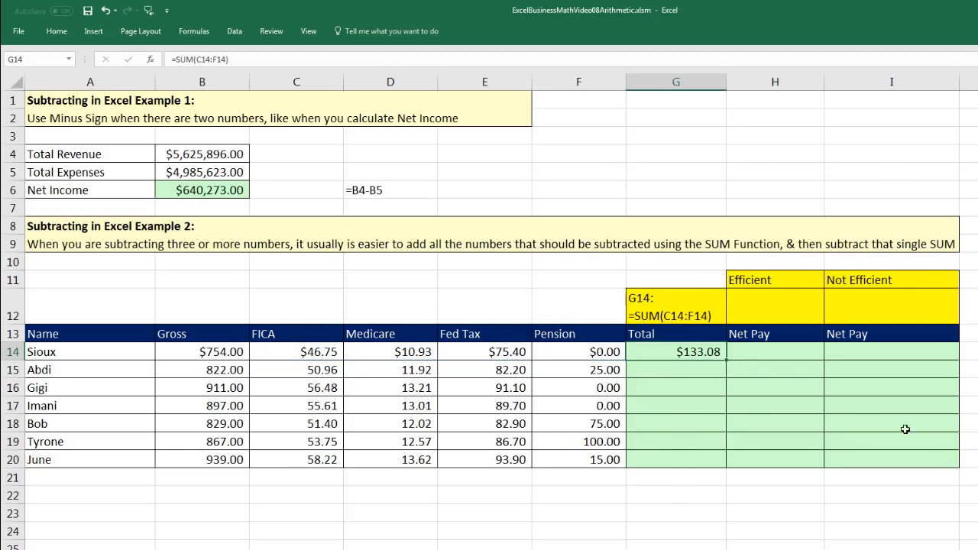
double_click(727, 360)
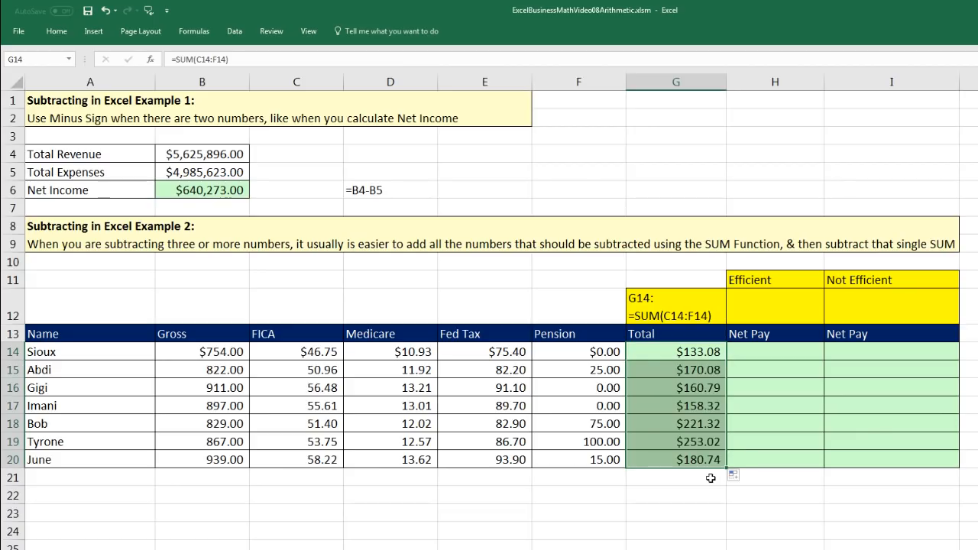
left_click(697, 459)
key("F2")
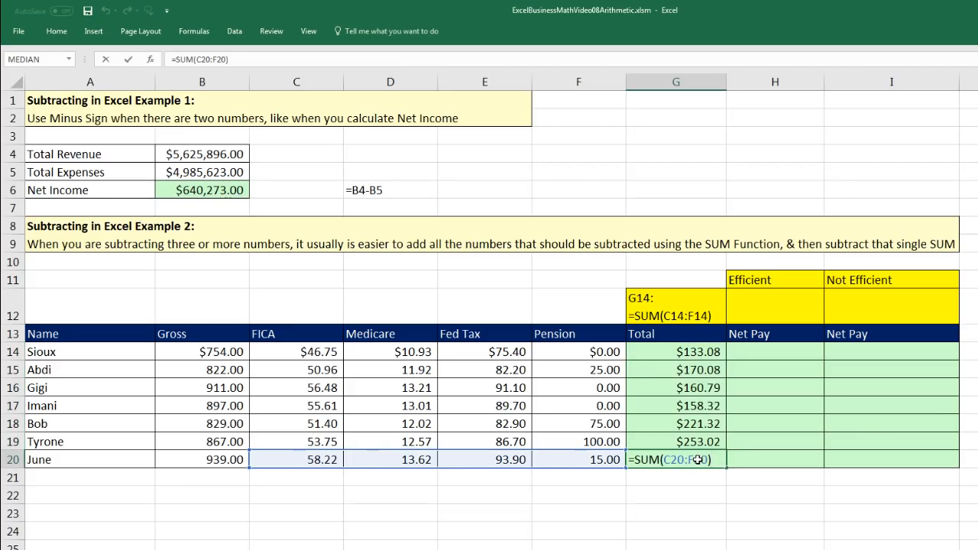
key("Escape")
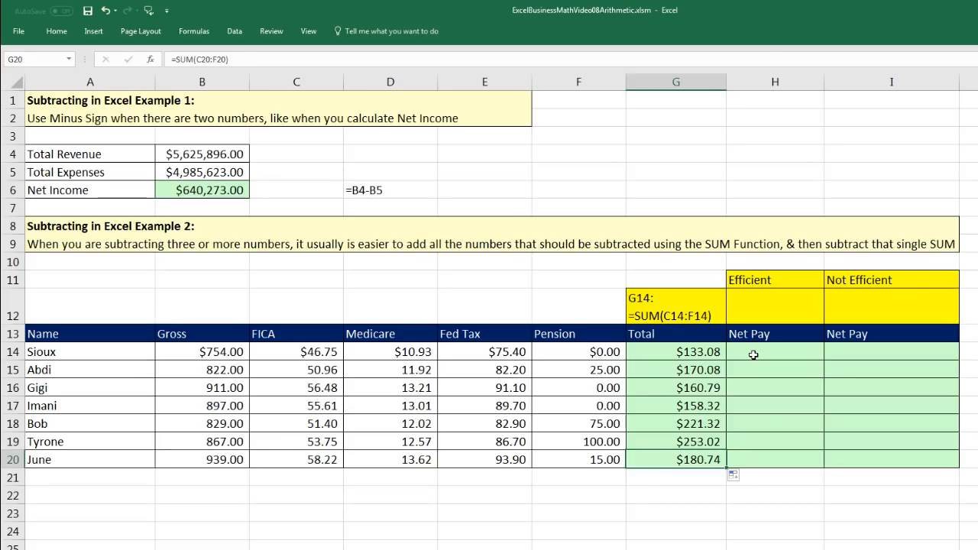
Enter =B14-C14-D14-E14-F14 in H14 for Sioux's net pay of $620.92.
left_click(761, 357)
type("=")
left_click(181, 350)
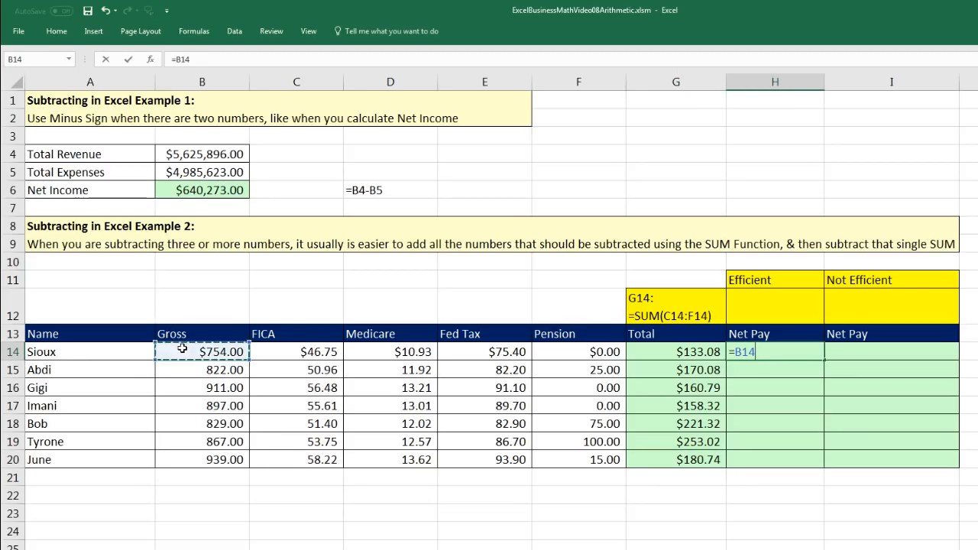
type("-")
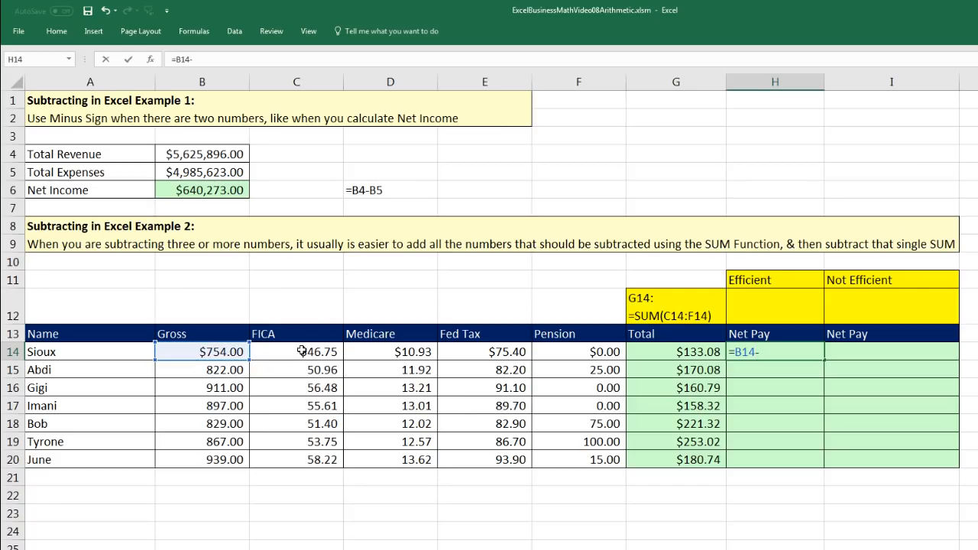
left_click(302, 351)
type("-")
left_click(372, 353)
type("-")
left_click(474, 356)
type("-")
left_click(568, 356)
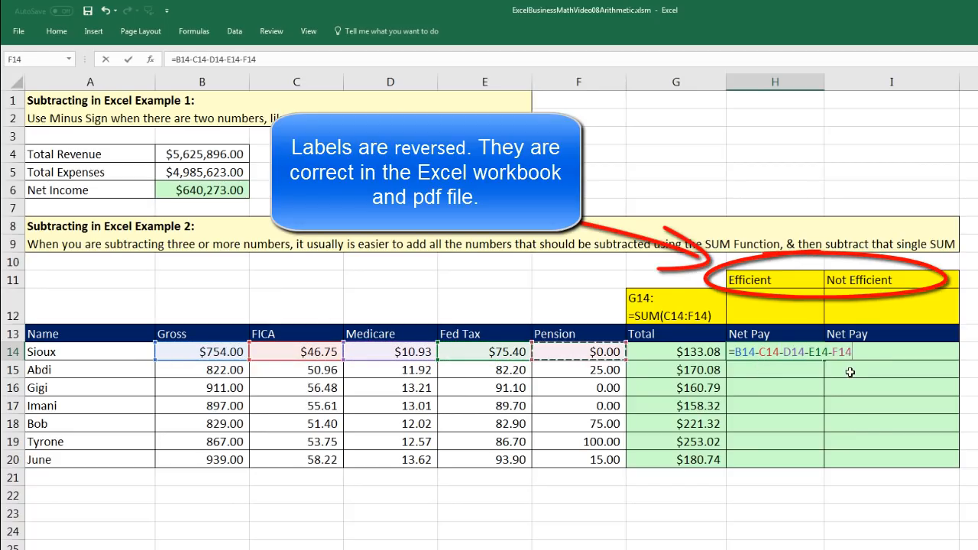
key("ctrl+Return")
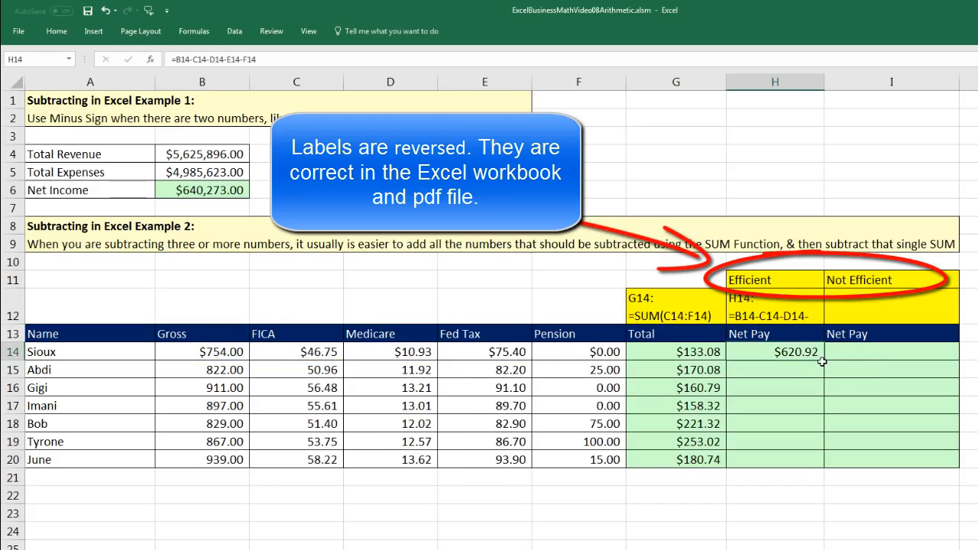
Copy the net pay formula down to H20 and check June's $758.26 result.
double_click(821, 362)
left_click(791, 461)
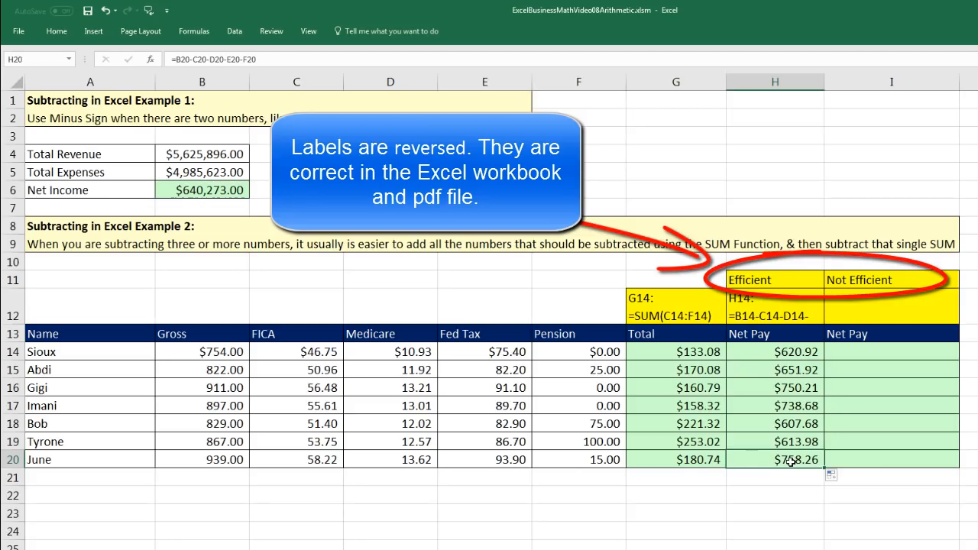
key("F2")
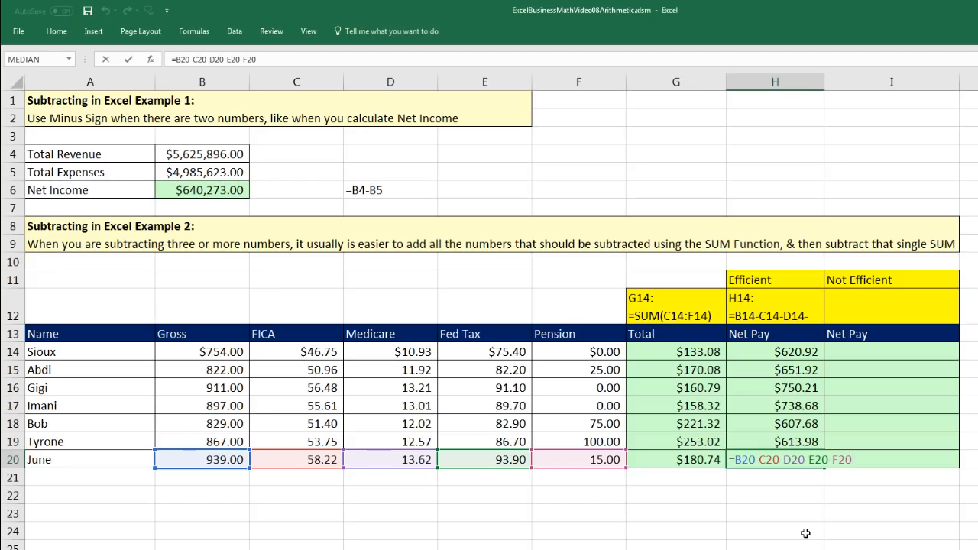
key("Return")
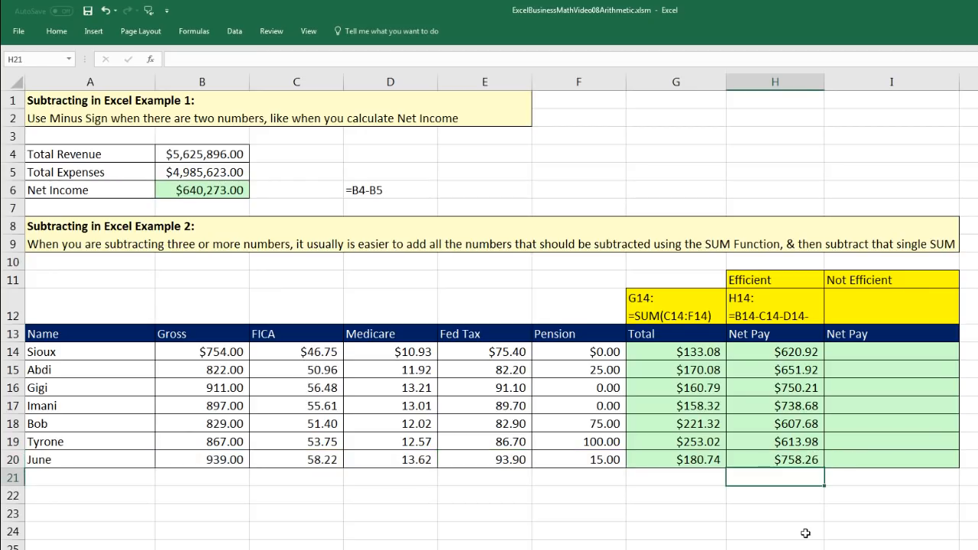
Fill I14:I20 with =B14-G14 and confirm I20 matches column H's $758.26.
left_click(881, 351)
type("=")
left_click(213, 351)
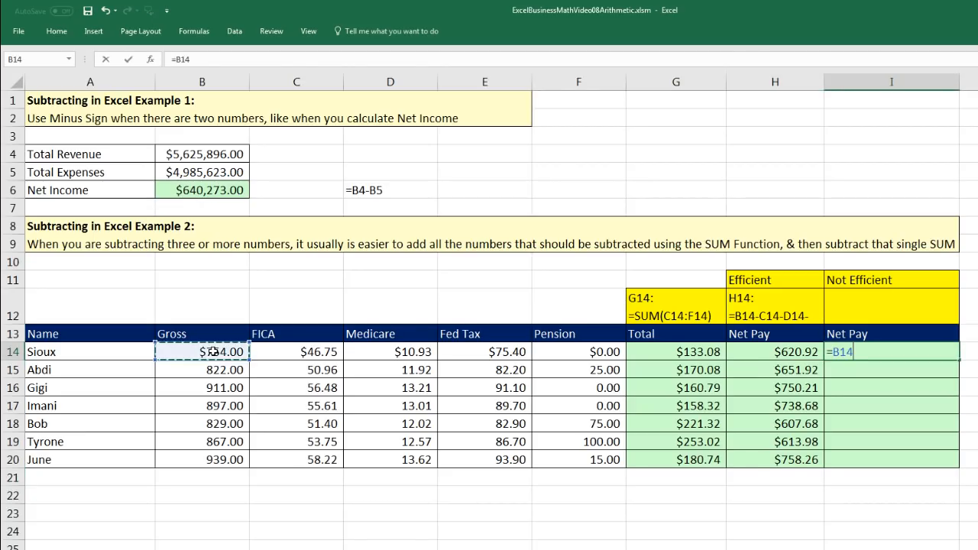
type("-")
left_click(670, 354)
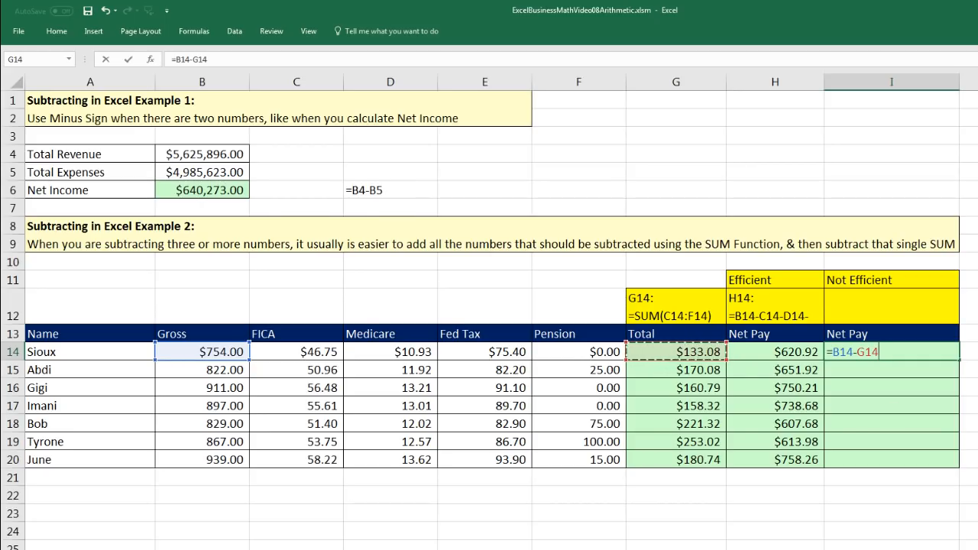
key("ctrl+Return")
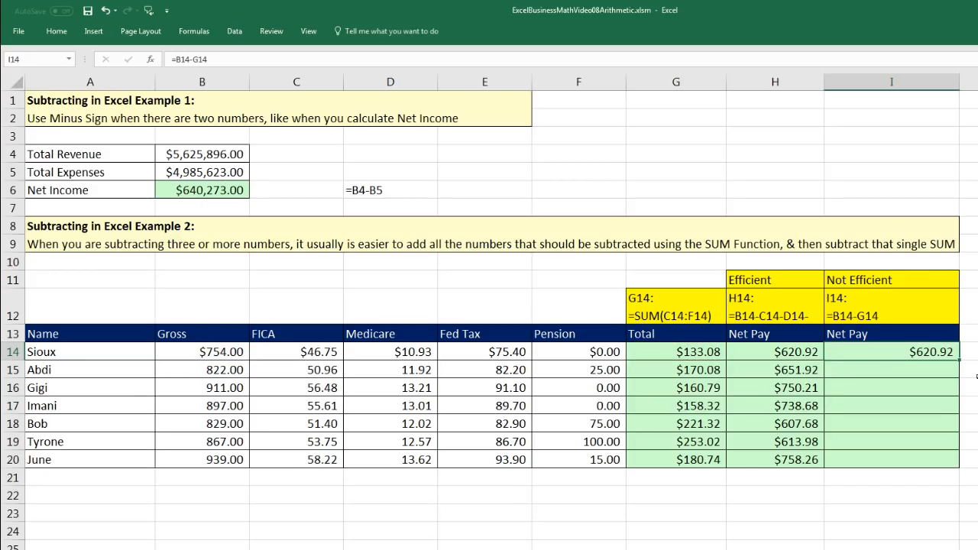
double_click(960, 360)
left_click(914, 460)
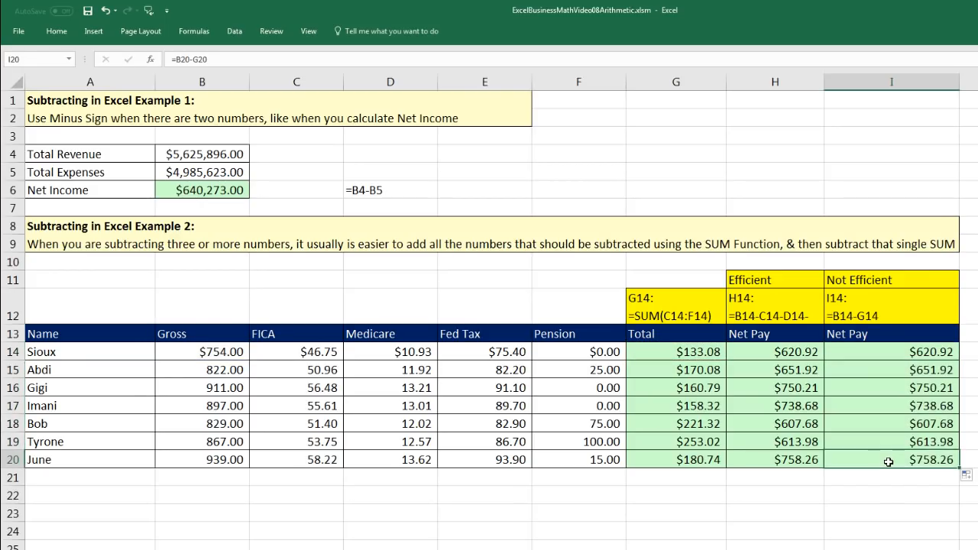
key("F2")
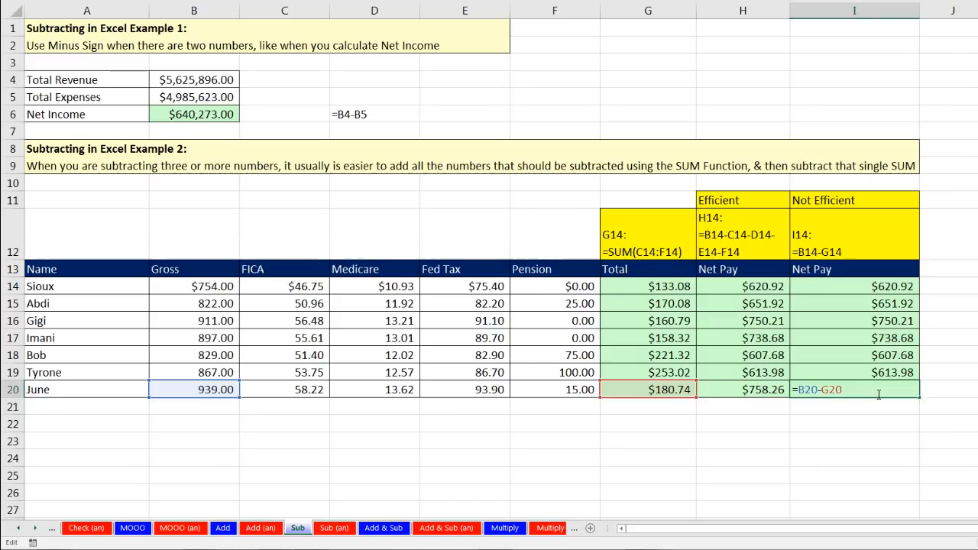
key("Return")
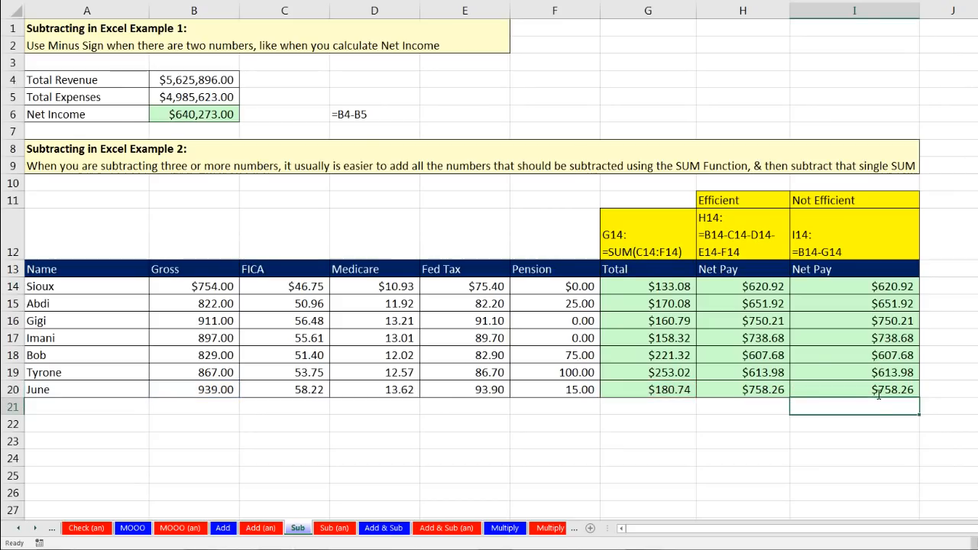
Switch to the Add & Sub sheet and review the Total Revenue and Total Expenses amounts.
left_click(382, 533)
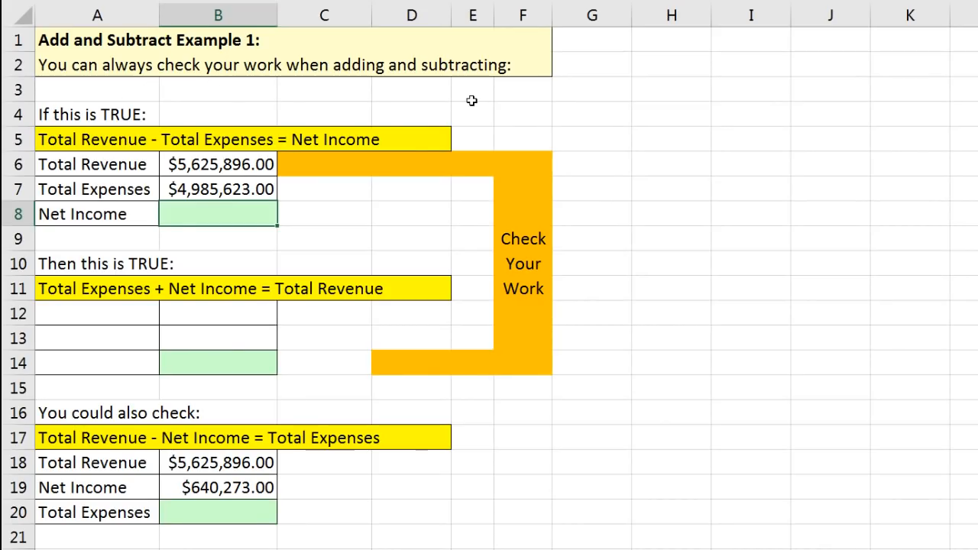
left_click(191, 164)
left_click(180, 188)
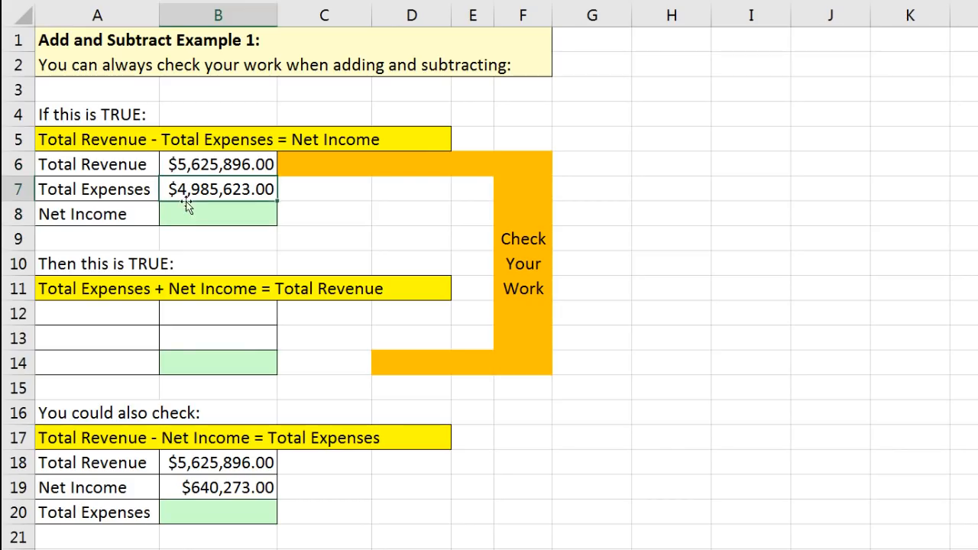
Enter =B6-B7 in B8 for a Net Income of $640,273.00.
left_click(197, 216)
type("=")
key("Up")
key("Up")
type("-")
key("Up")
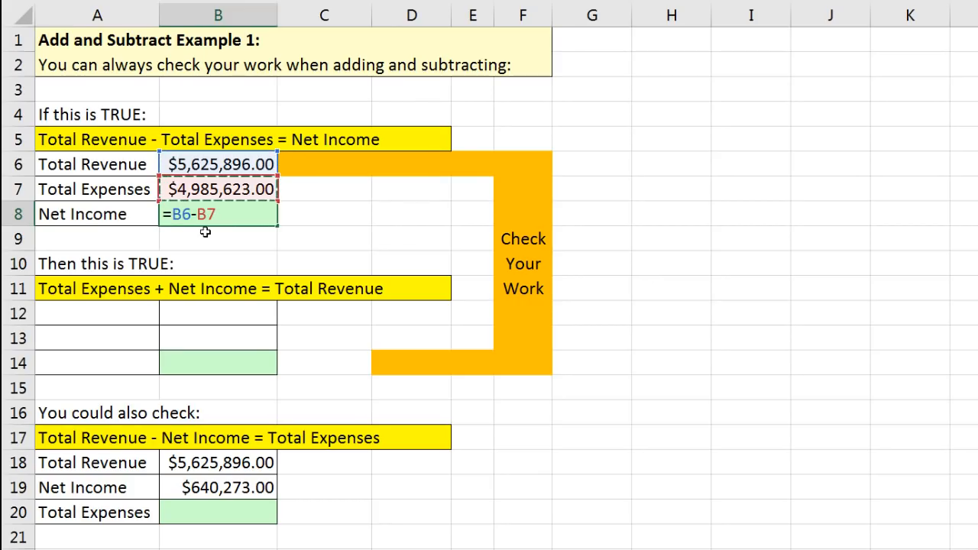
key("Return")
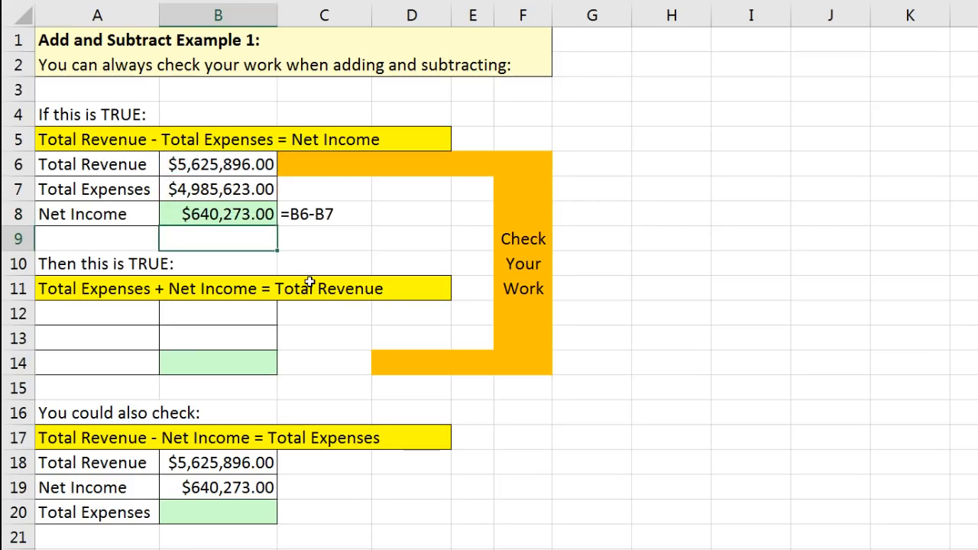
left_click(198, 164)
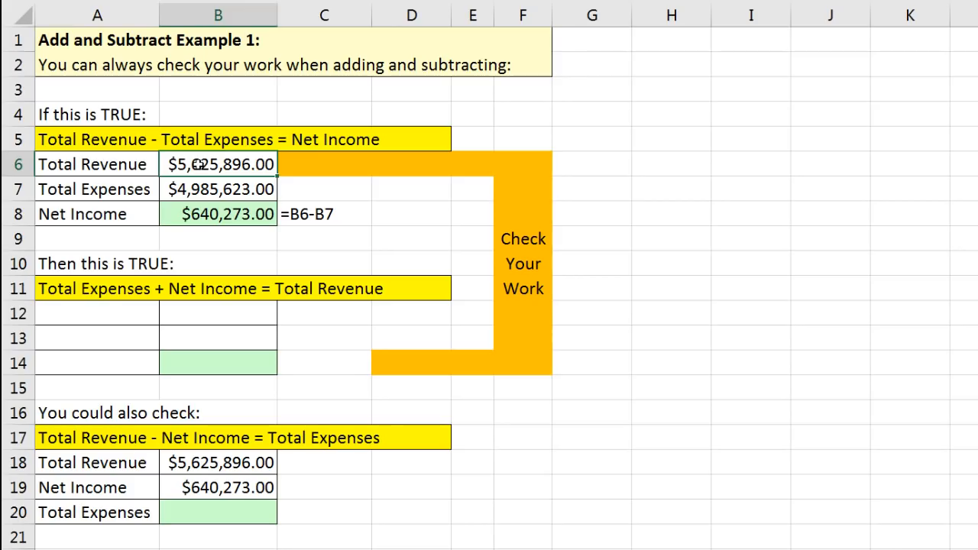
left_click_drag(186, 190, 189, 214)
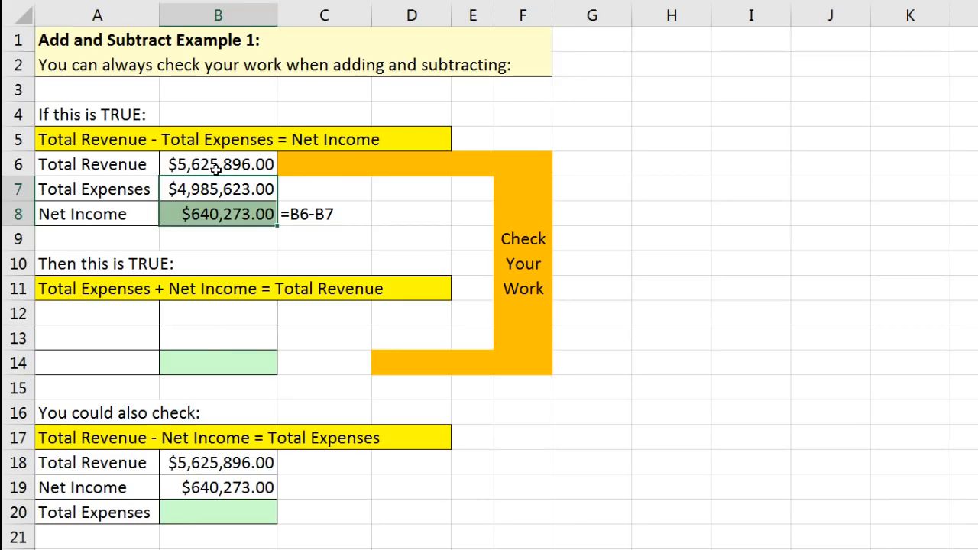
Copy the Total Revenue label to A14 and the Total Expenses and Net Income labels to A12:A13.
left_click(113, 166)
key("ctrl+c")
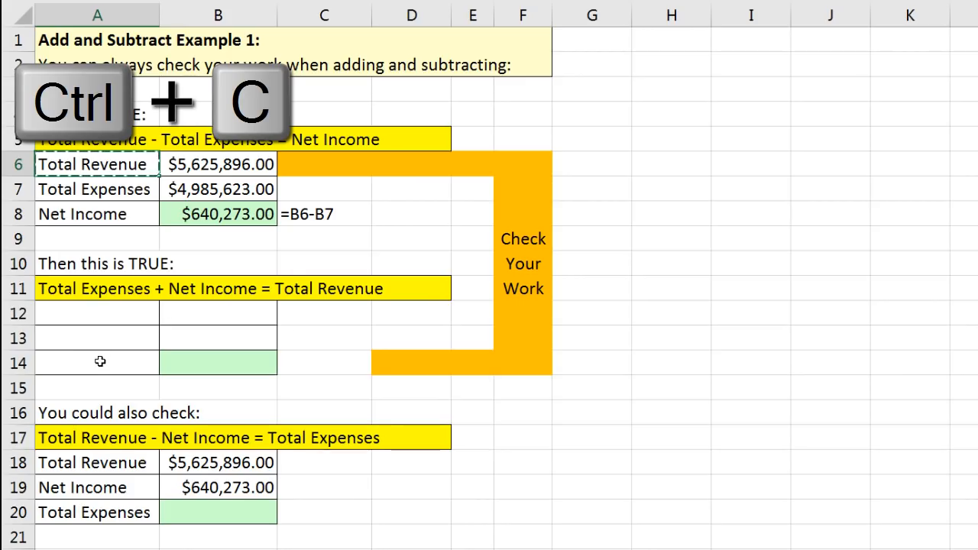
left_click(100, 363)
key("ctrl+v")
left_click_drag(122, 191, 117, 213)
key("ctrl+c")
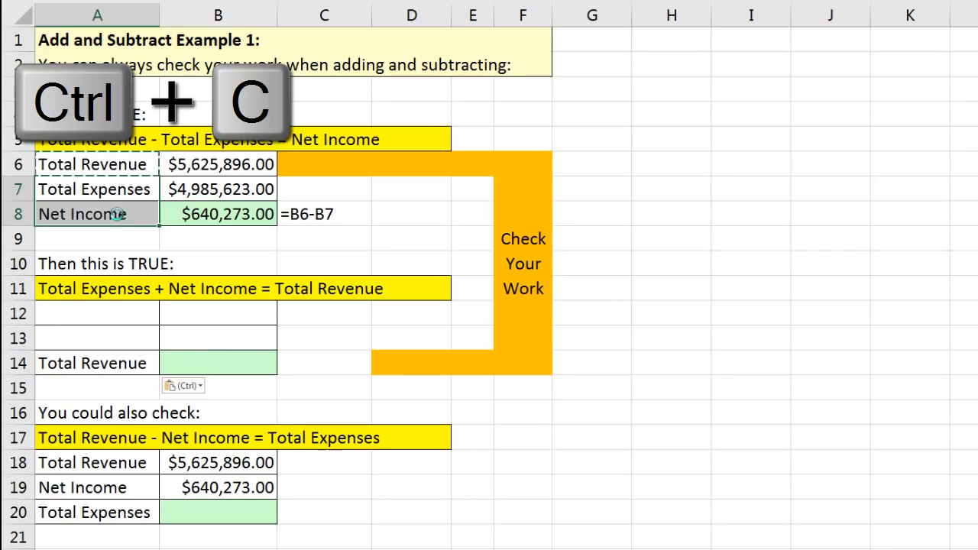
left_click(112, 318)
key("ctrl+v")
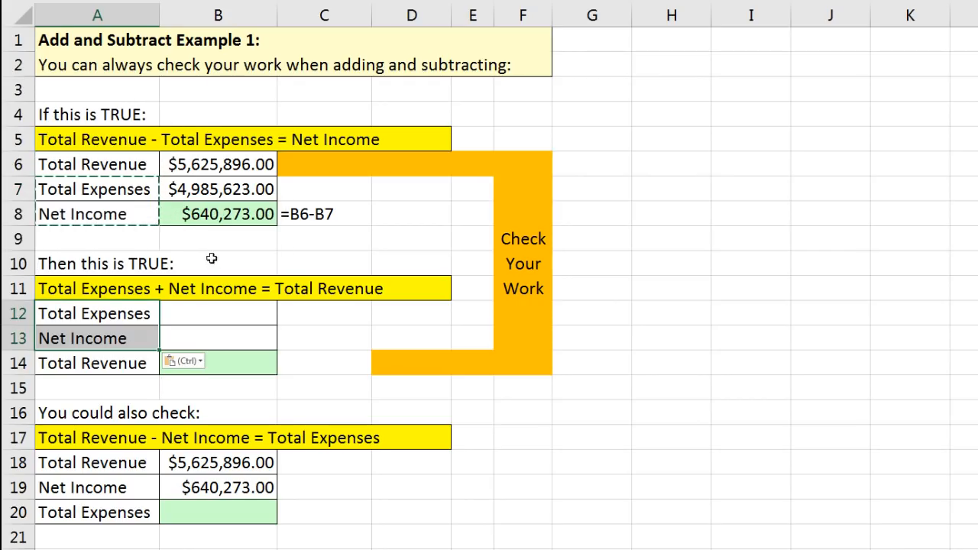
Put the Total Expenses amount in B12 and 640273 as Net Income in B13.
left_click(199, 191)
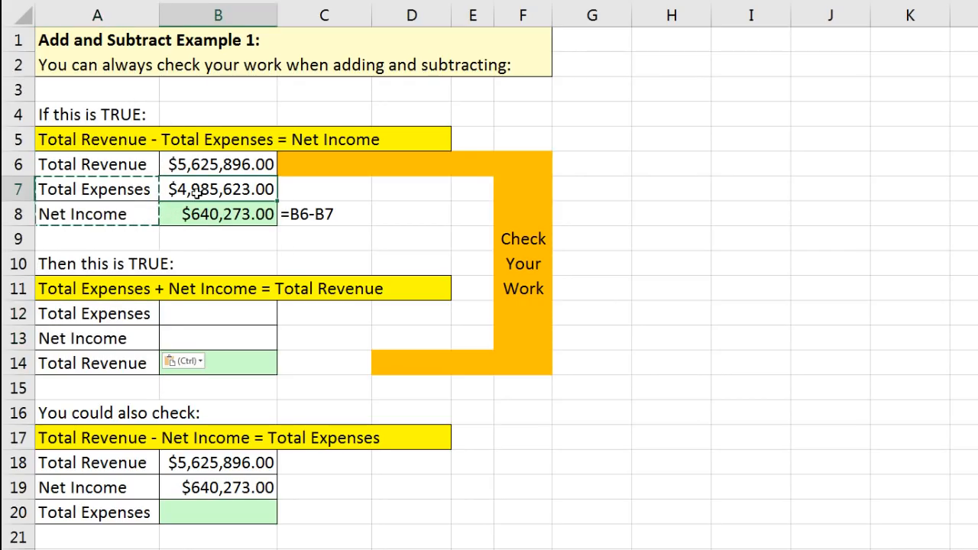
key("ctrl+c")
left_click(217, 316)
key("ctrl+v")
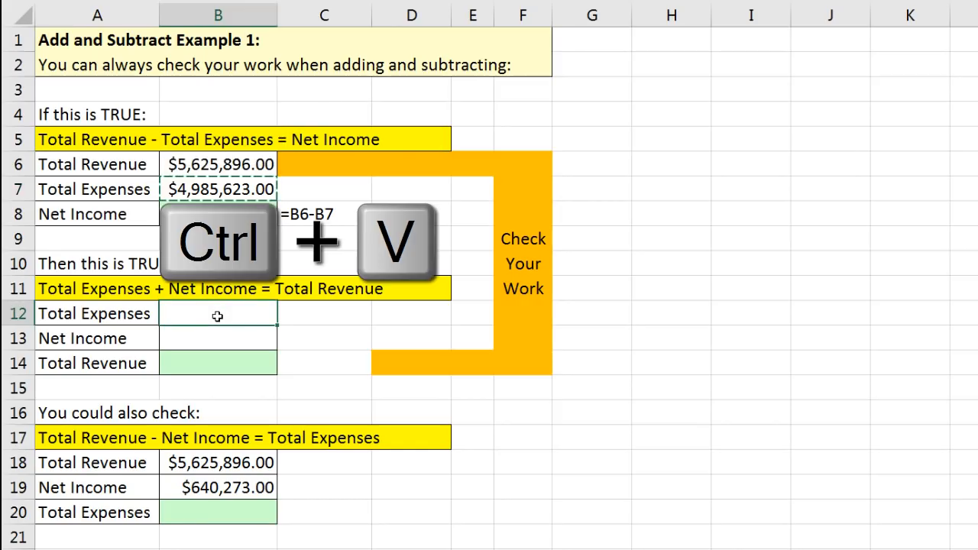
left_click(214, 336)
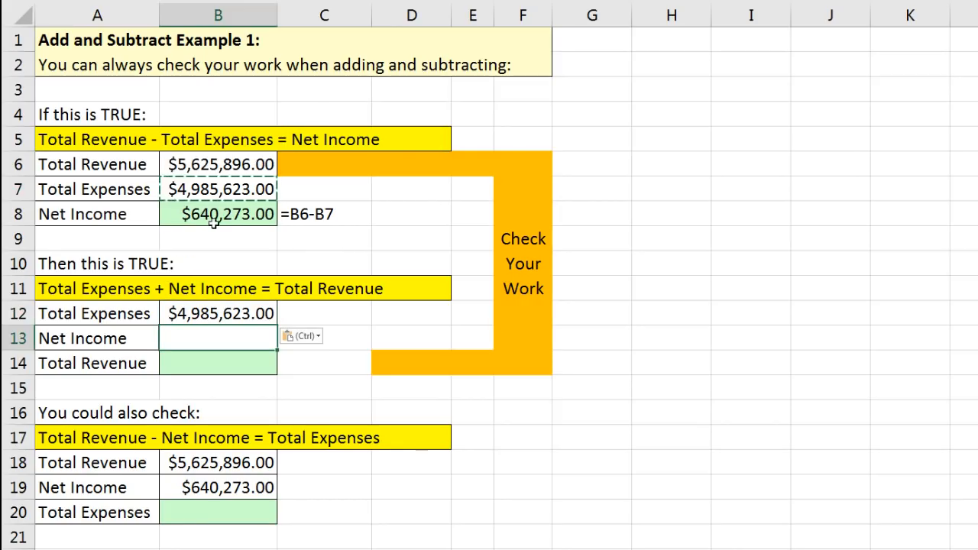
type("640")
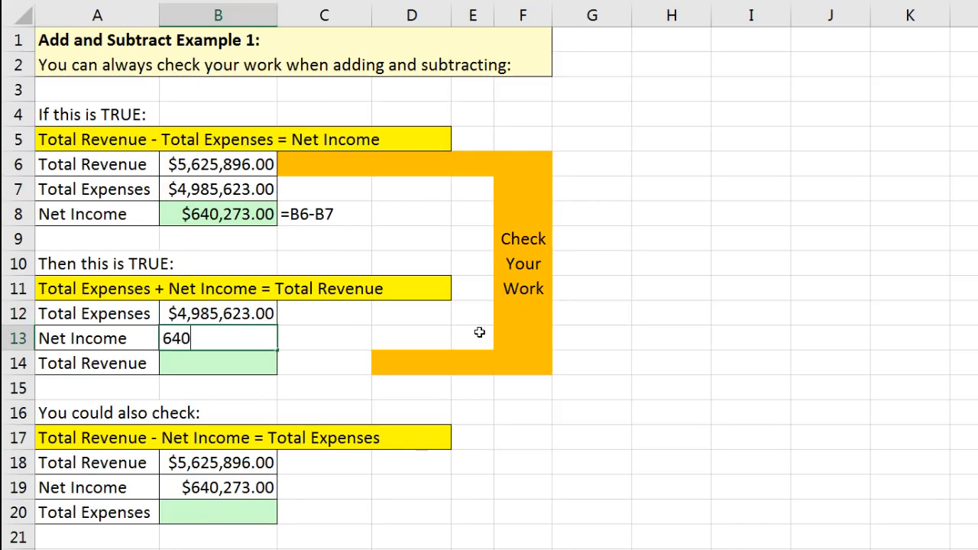
type("3")
key("Return")
Enter =B12+B13 in B14, giving Total Revenue of $5,625,896.00.
type("=")
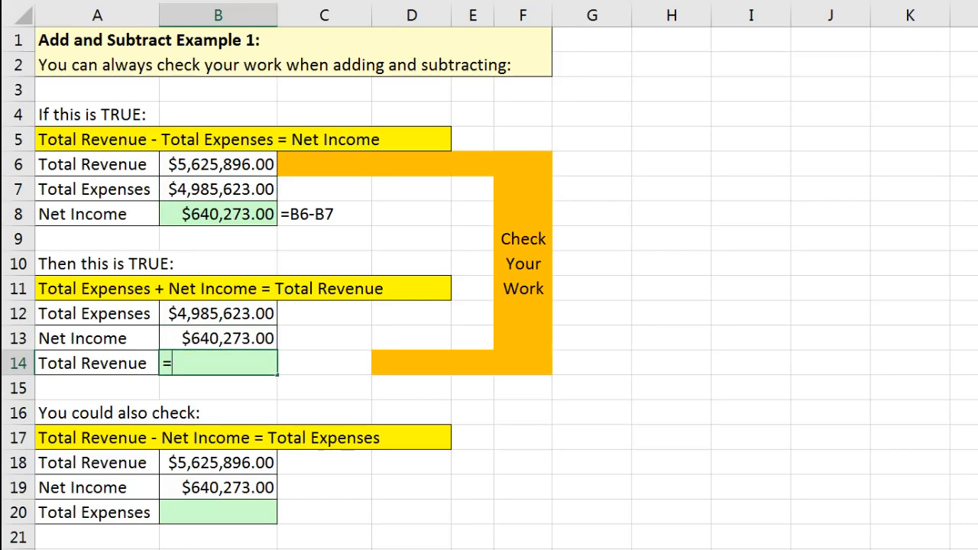
key("Up")
key("Up")
type("-")
type("+")
key("Up")
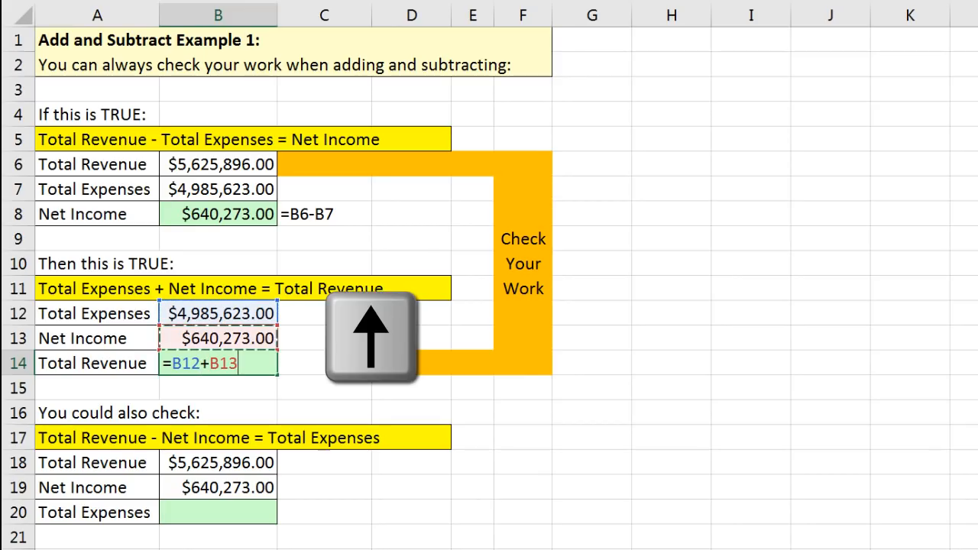
key("Return")
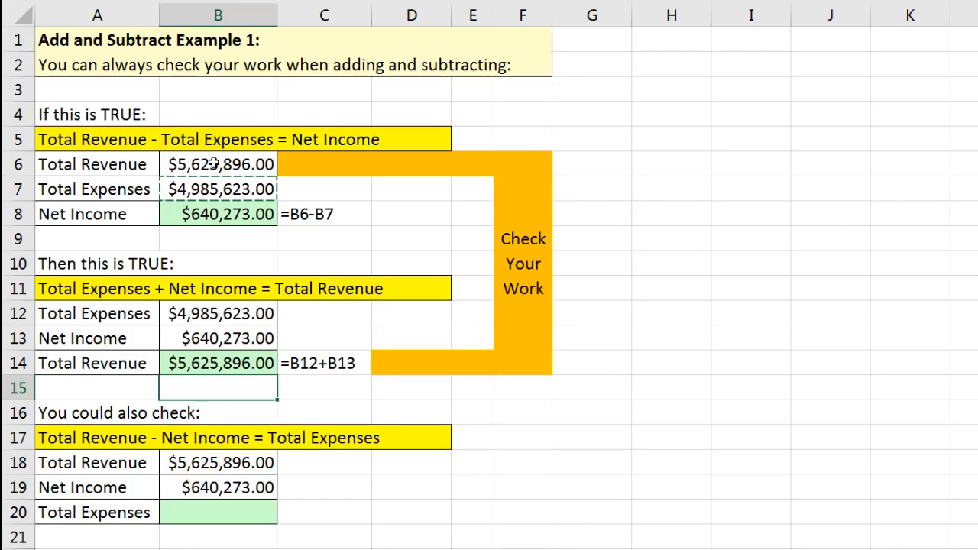
key("Escape")
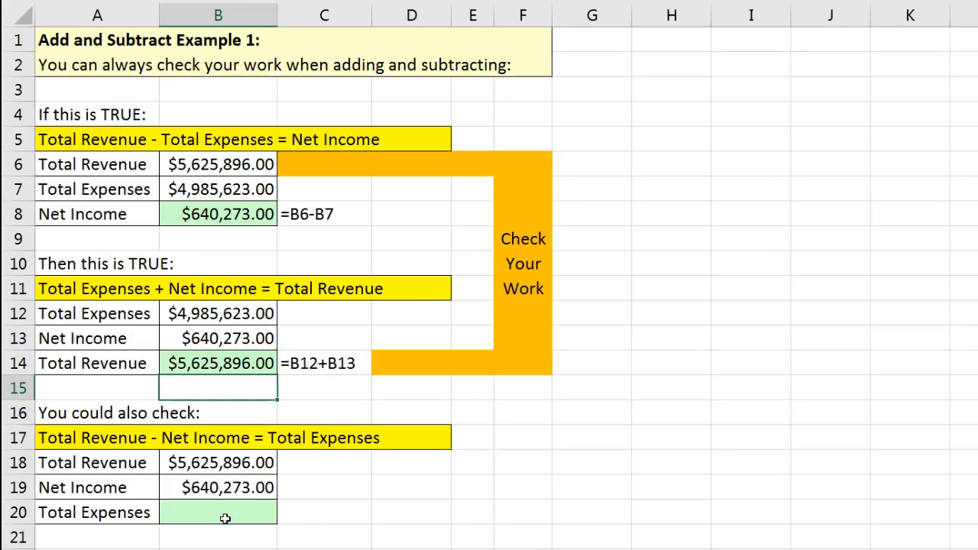
Enter =B18-B19 in B20, giving Total Expenses of $4,985,623.00.
left_click(202, 465)
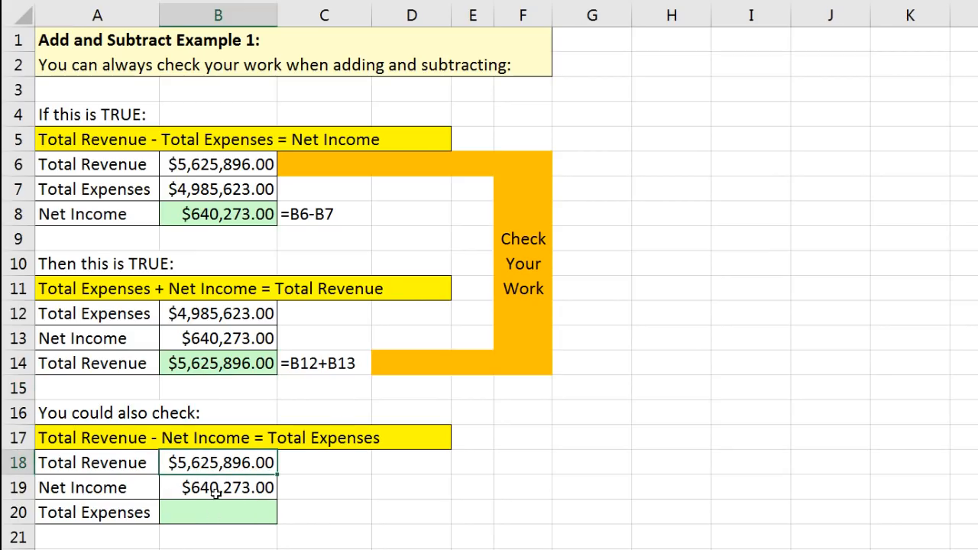
left_click(216, 494)
left_click(212, 511)
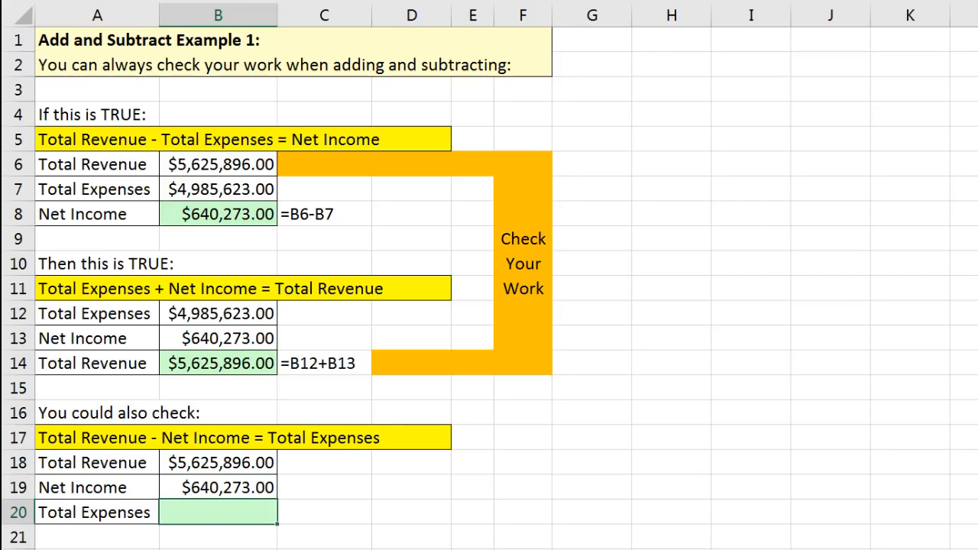
type("=")
key("Up")
key("Up")
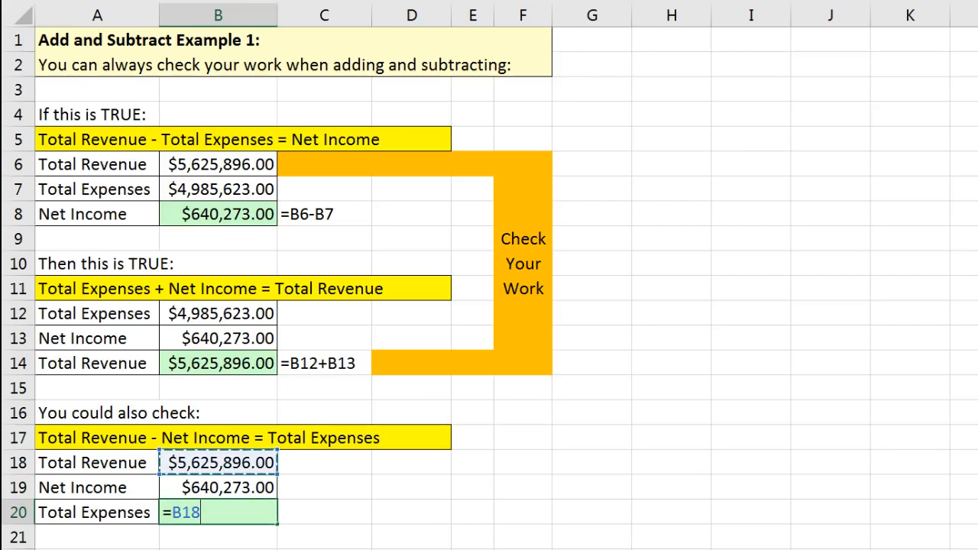
type("-")
key("Up")
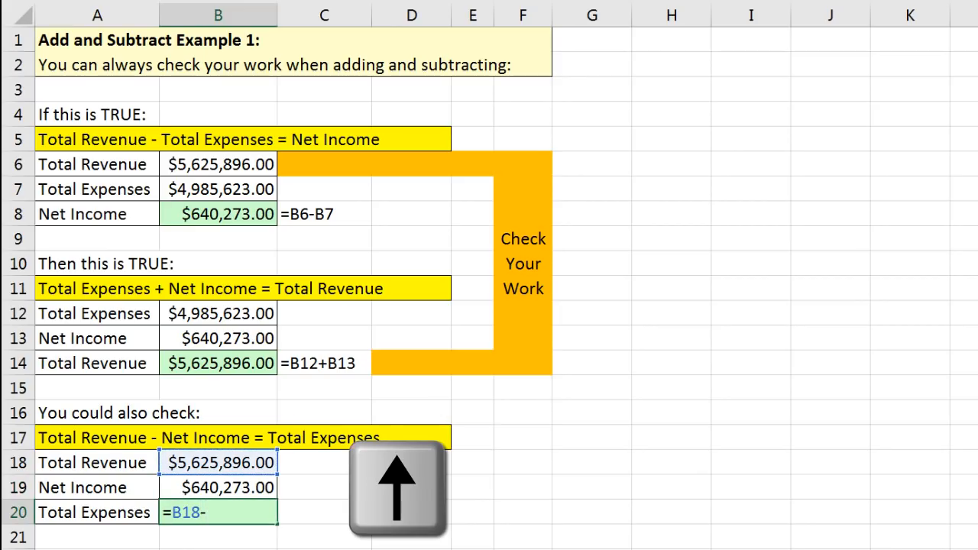
key("Return")
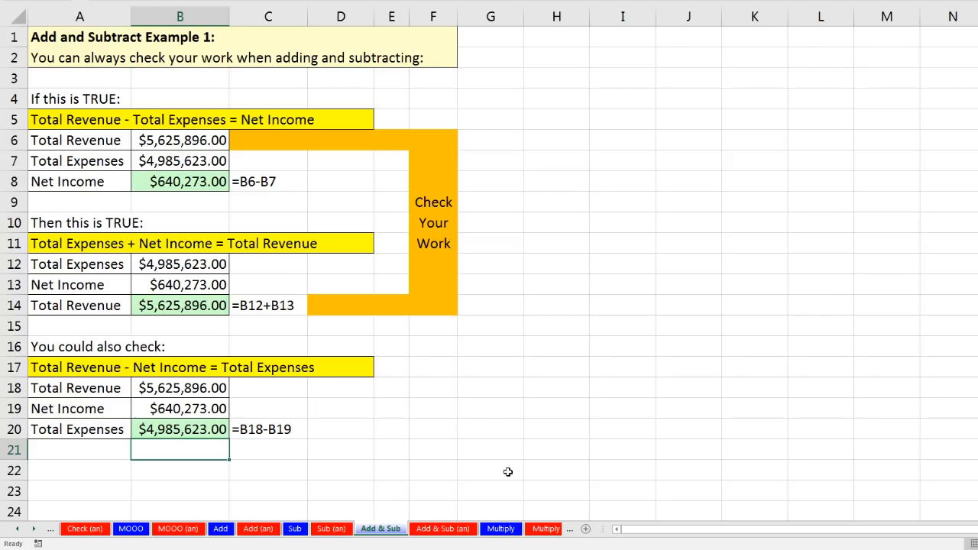
Open the Multiply sheet, shrink the handwritten note picture slightly, and select Price in C5.
left_click(502, 529)
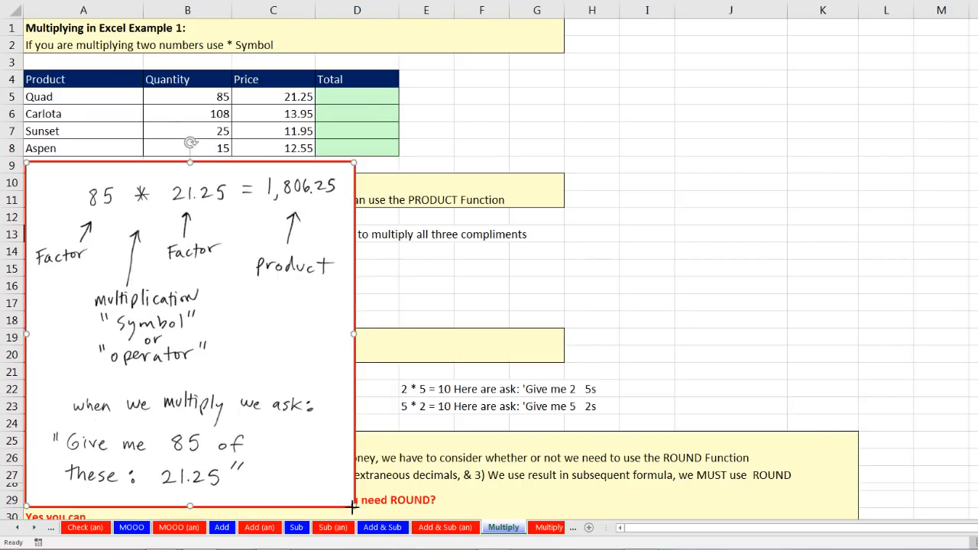
left_click_drag(352, 508, 351, 506)
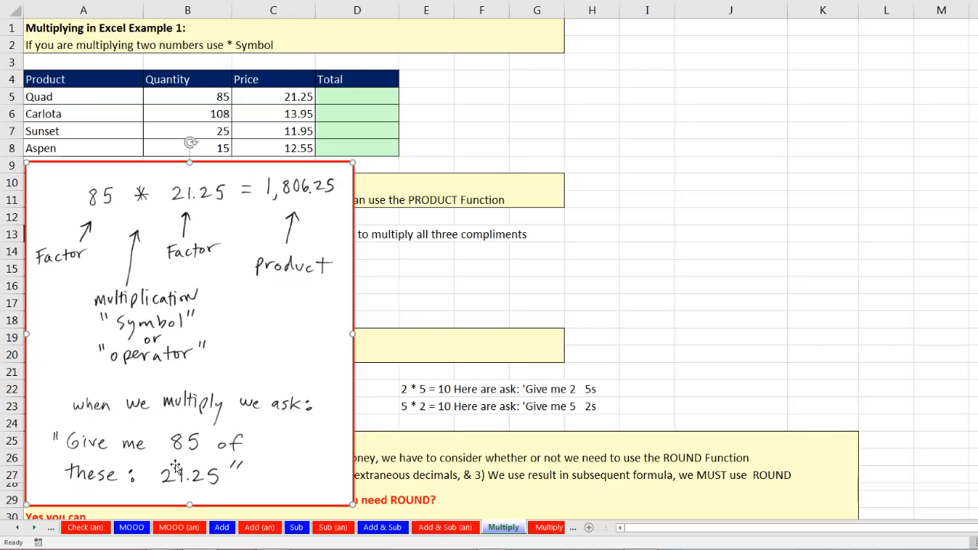
left_click(216, 96)
left_click(261, 99)
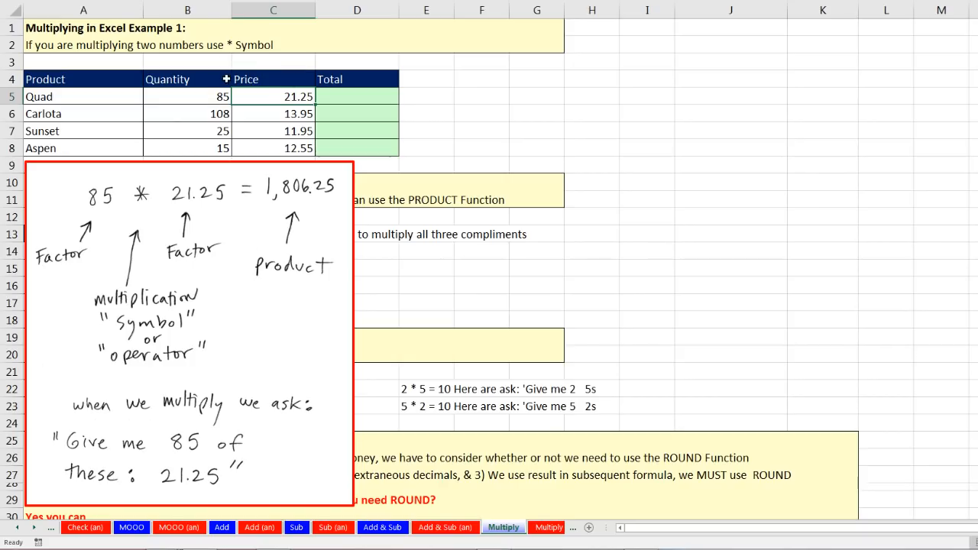
Enter =B5*C5 in D5, fill it down to D8, and move the handwritten note to the upper right.
left_click(324, 97)
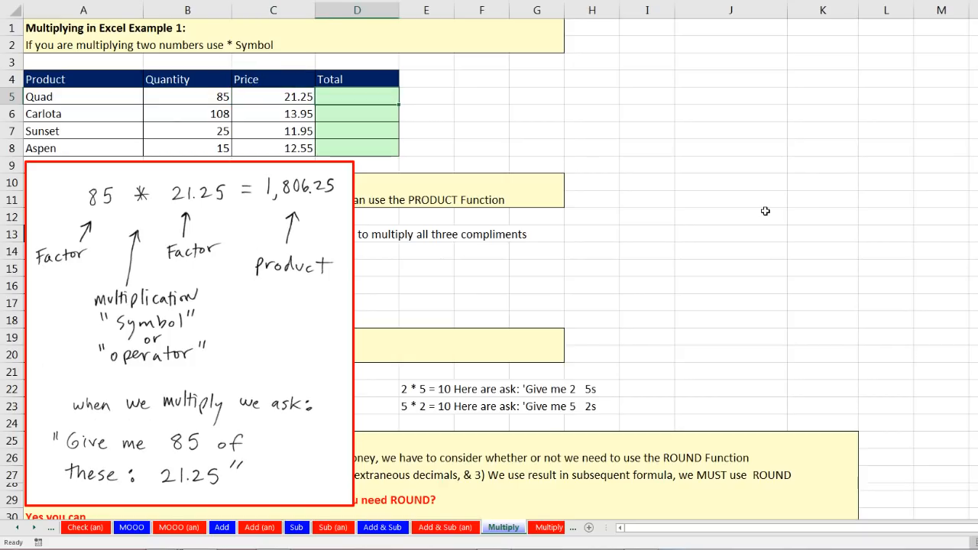
type("=")
key("Left")
key("Left")
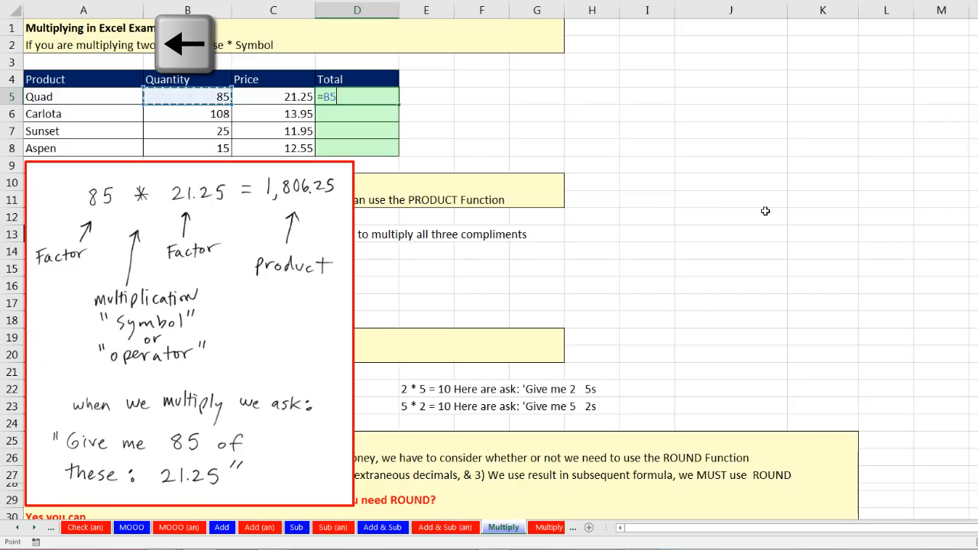
type("*")
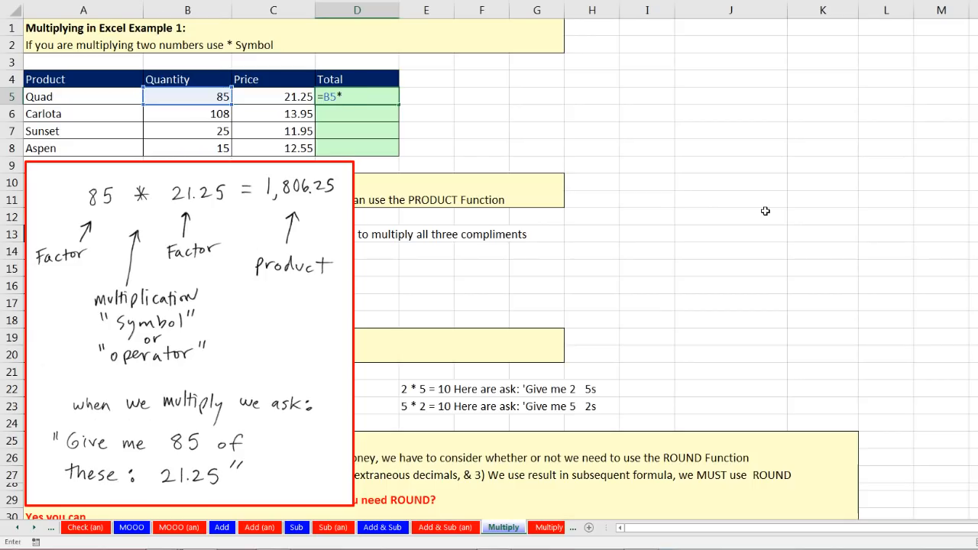
key("Left")
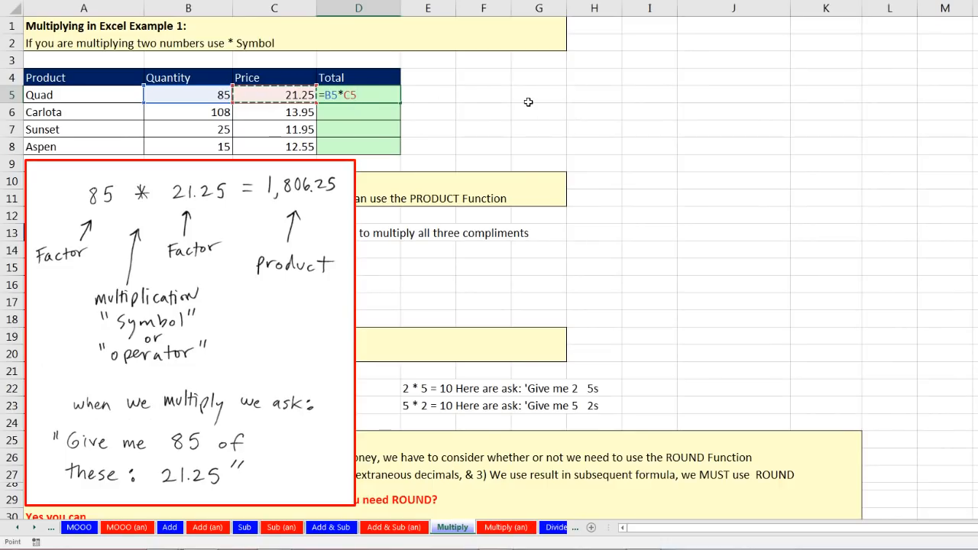
key("ctrl+Return")
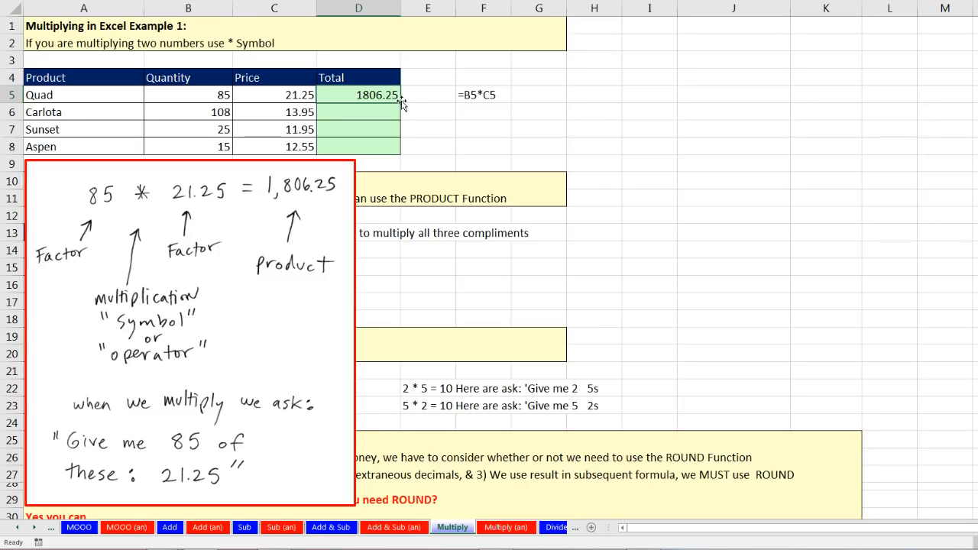
left_click_drag(401, 101, 399, 151)
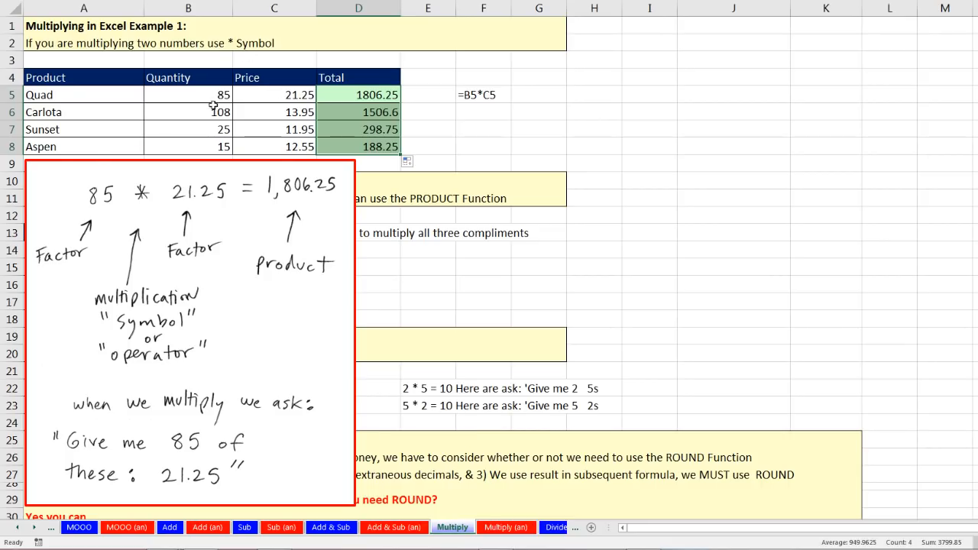
left_click_drag(76, 164, 703, 26)
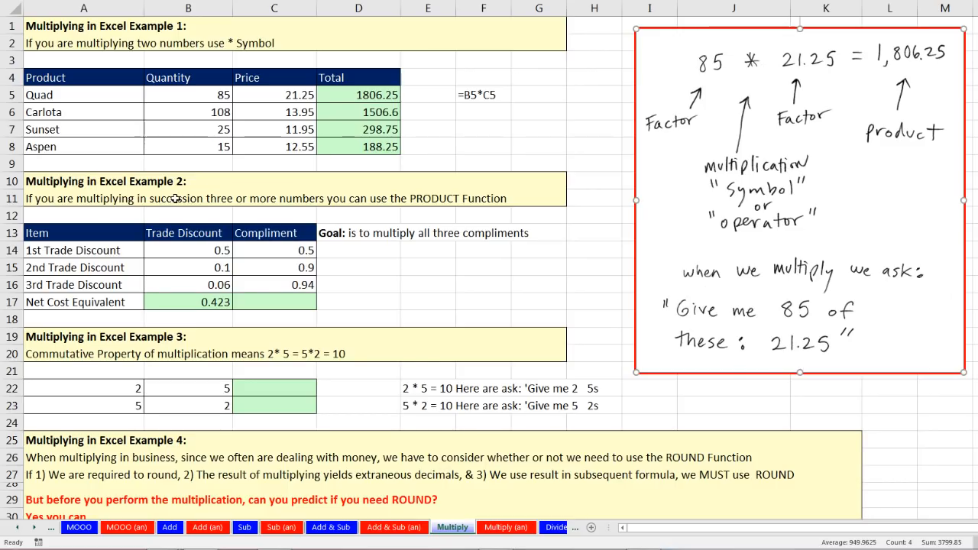
Enter =PRODUCT(C14:C16) in C17, giving a Net Cost Equivalent of 0.423.
left_click(298, 252)
left_click(294, 267)
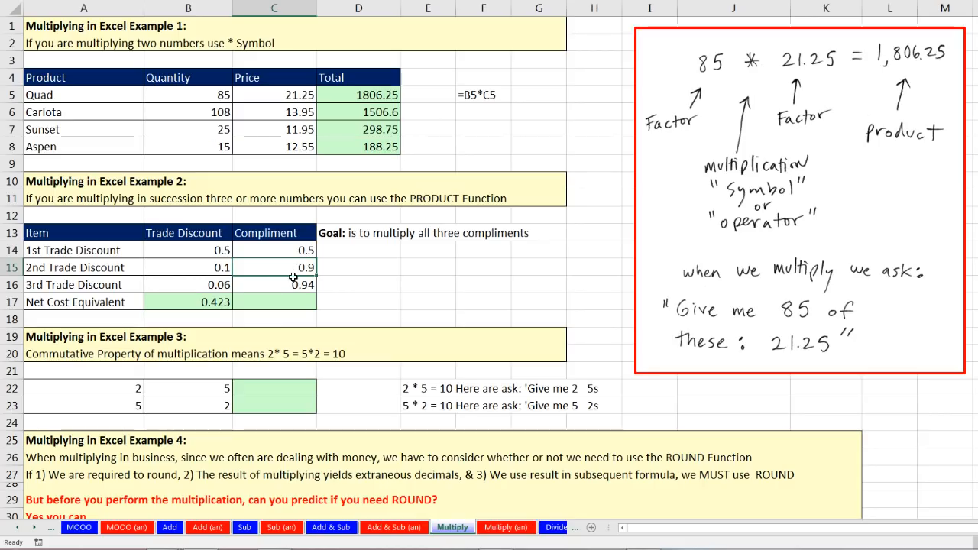
left_click(295, 284)
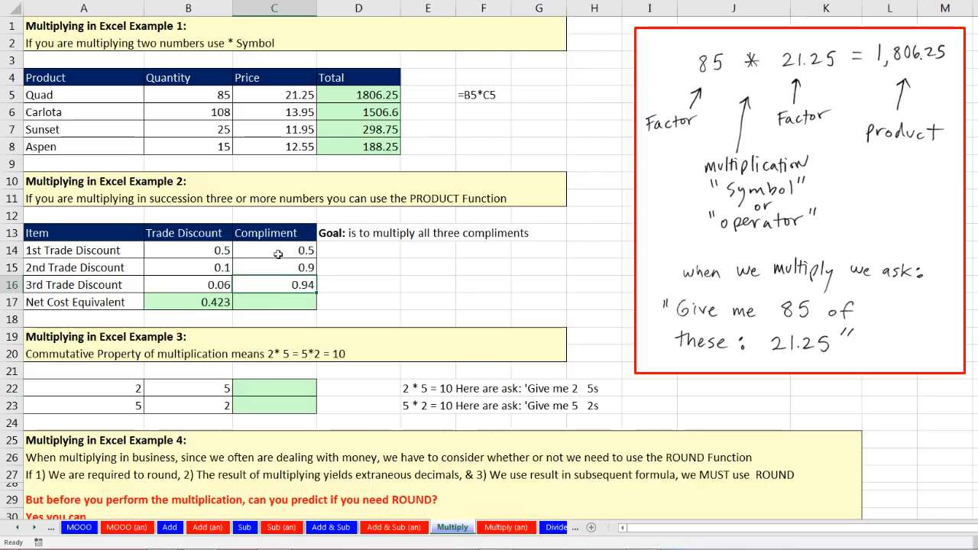
left_click(277, 300)
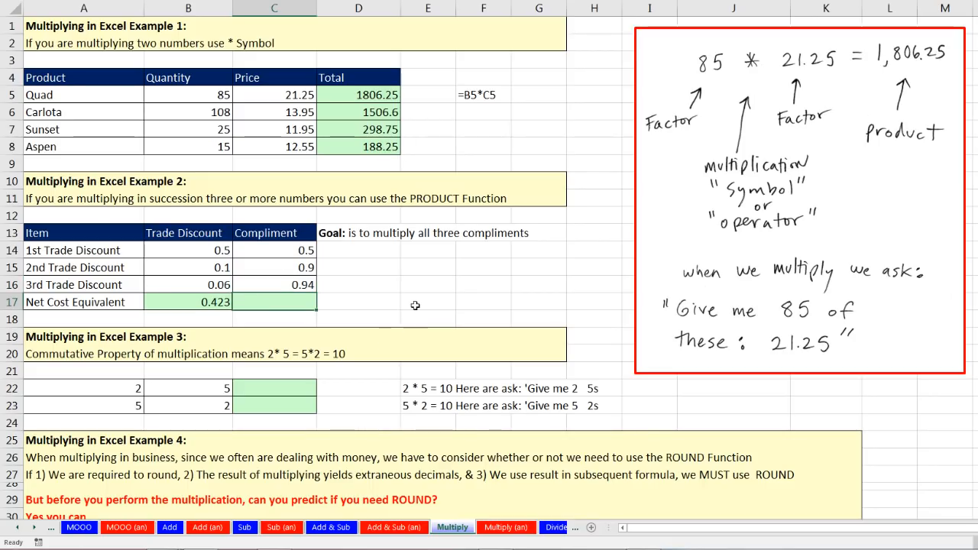
type("=")
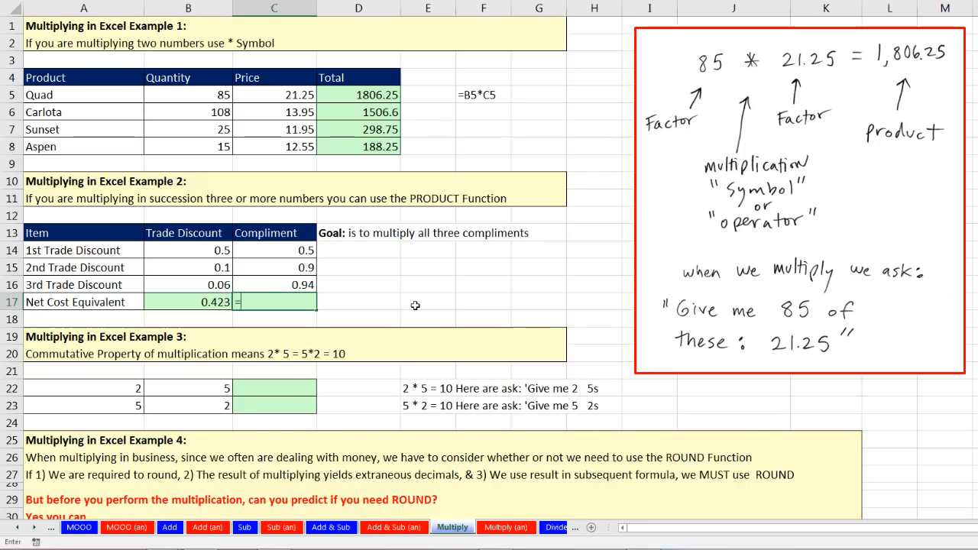
type("pro")
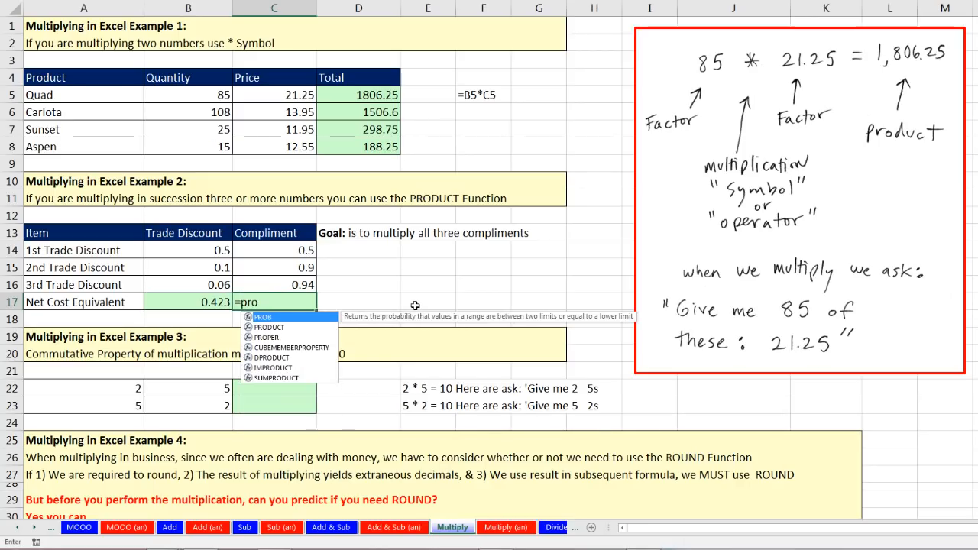
type("d")
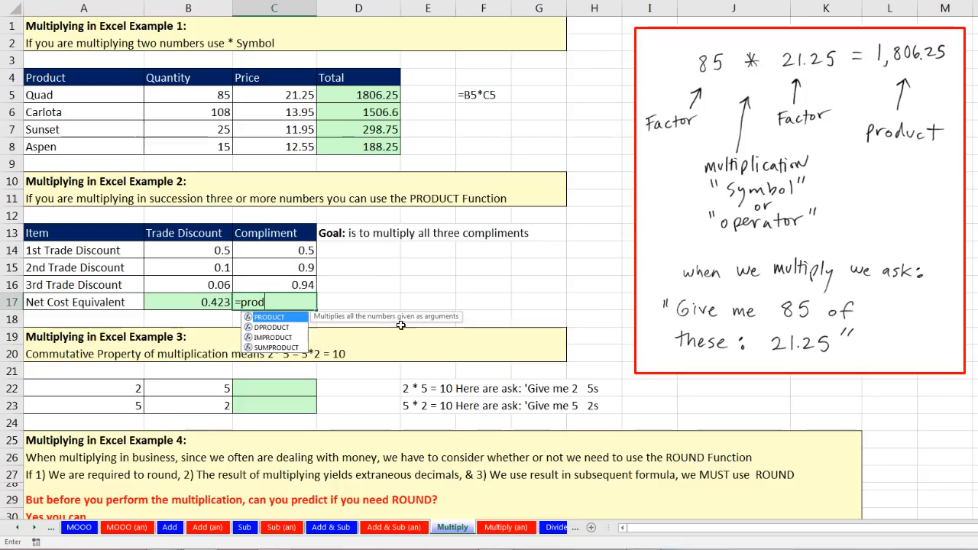
key("Tab")
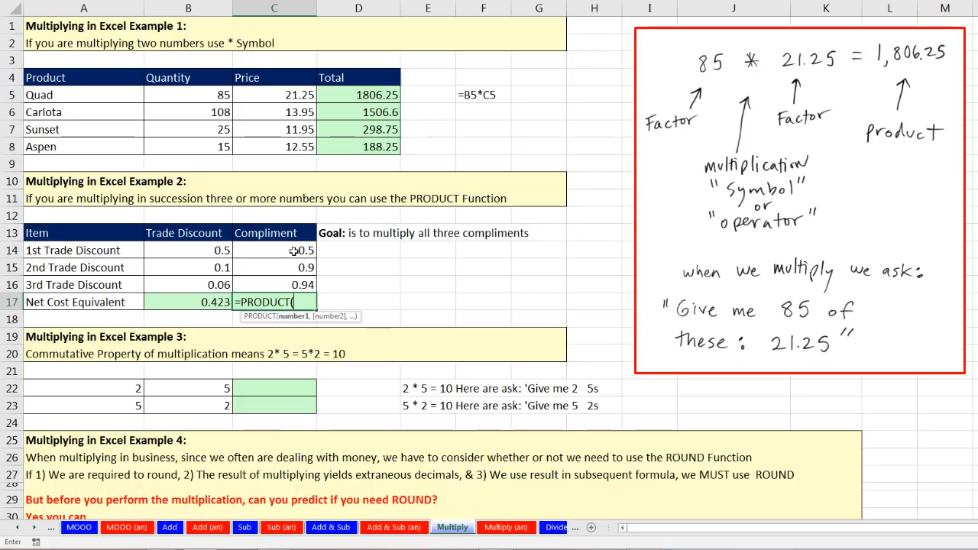
left_click_drag(294, 257, 295, 284)
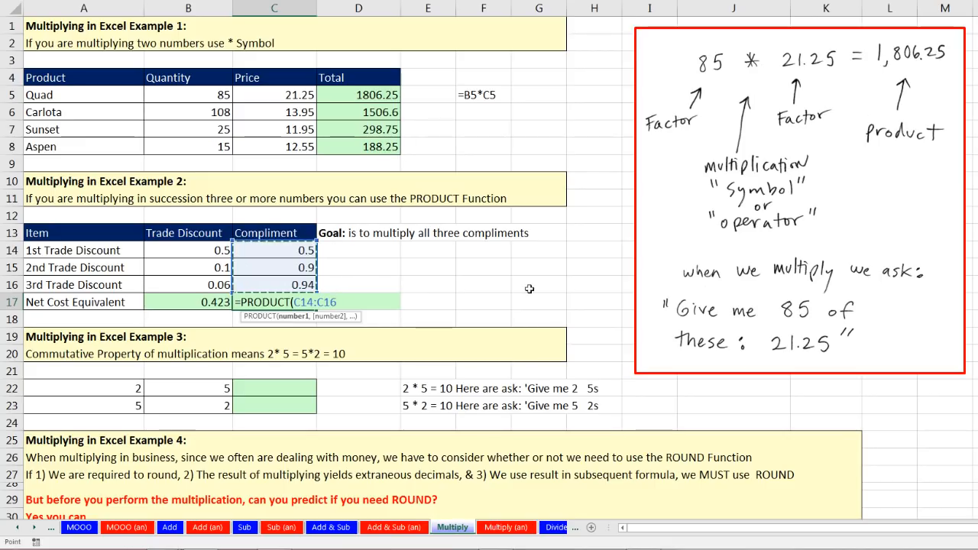
type(")")
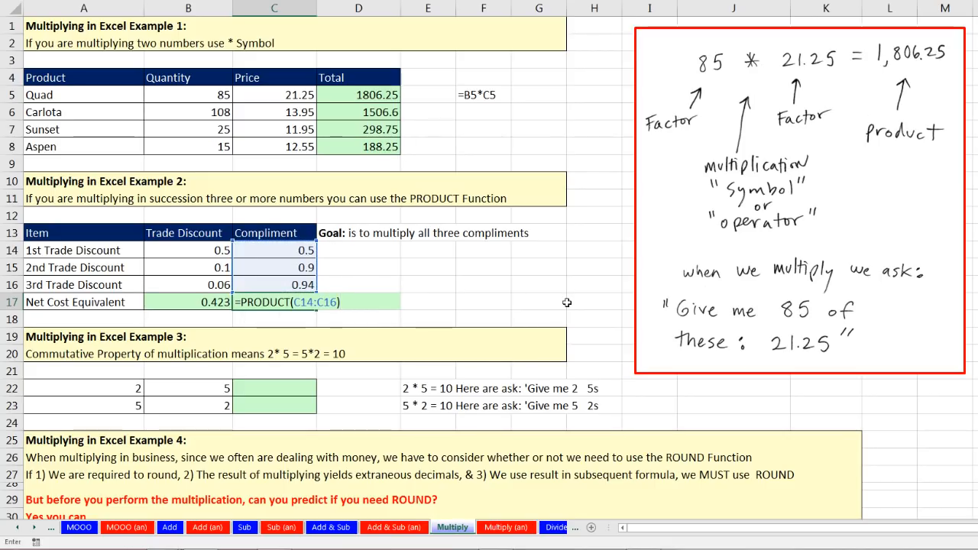
key("Return")
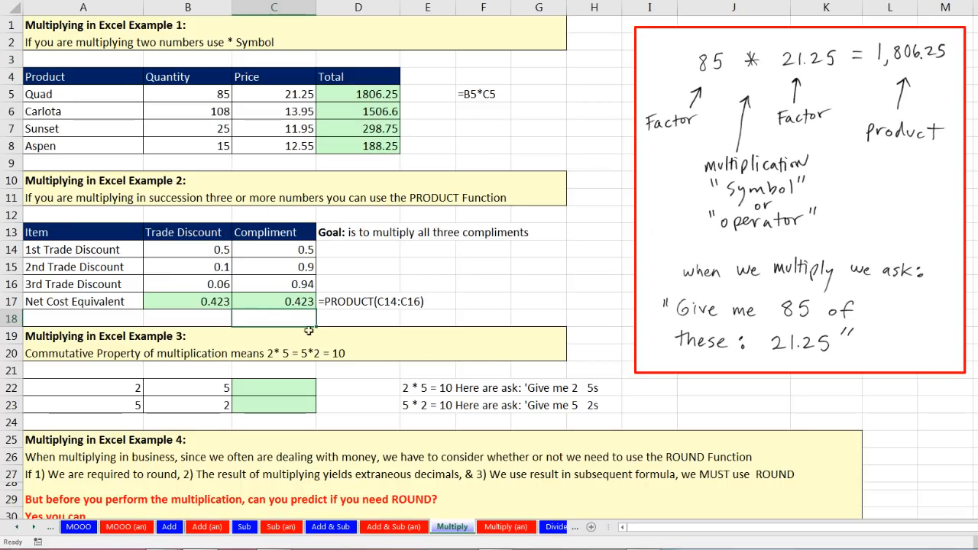
Enter =C14*C15*C16 in C18 to confirm the 0.423 result.
type("=")
key("Up")
key("Up")
key("Up")
key("Up")
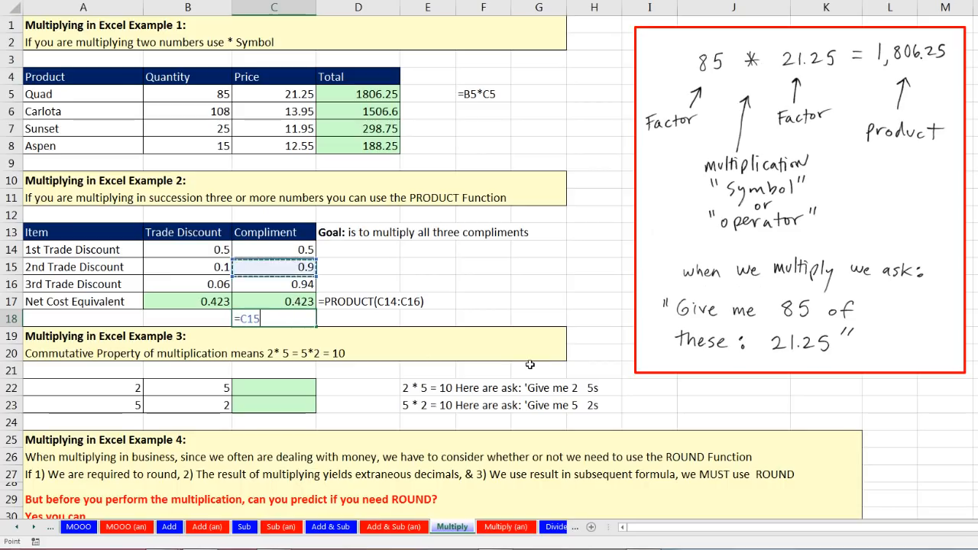
type("*")
key("Up")
key("Up")
key("Up")
type("*")
key("Up")
key("Up")
key("Return")
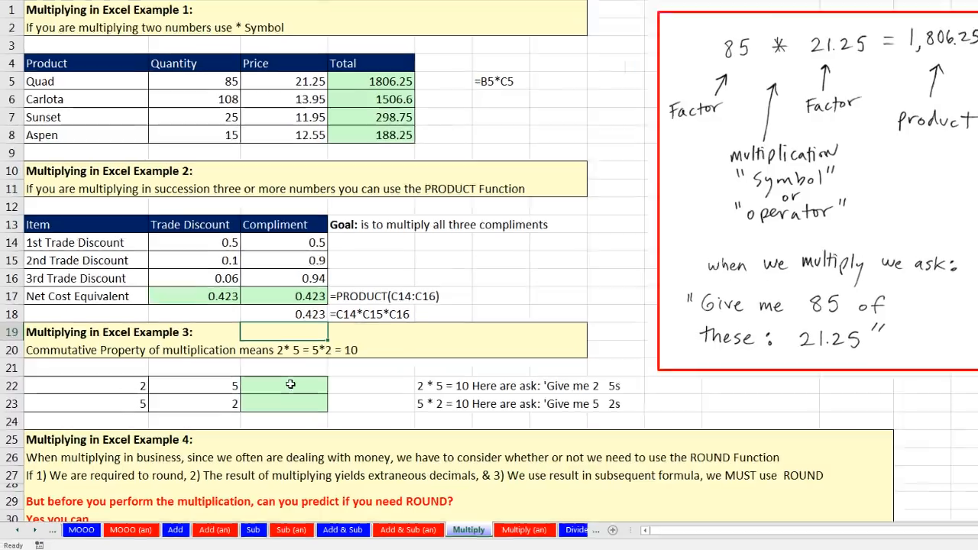
left_click(290, 385)
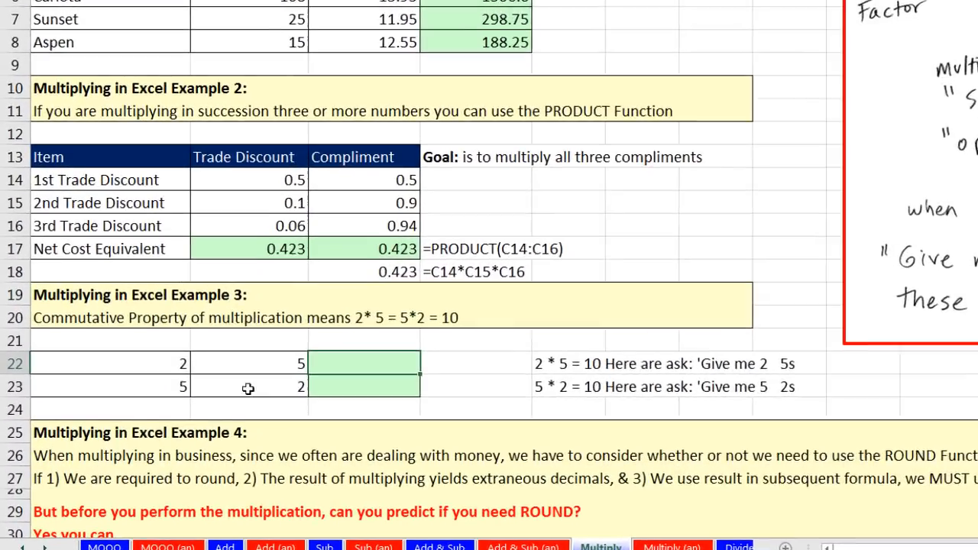
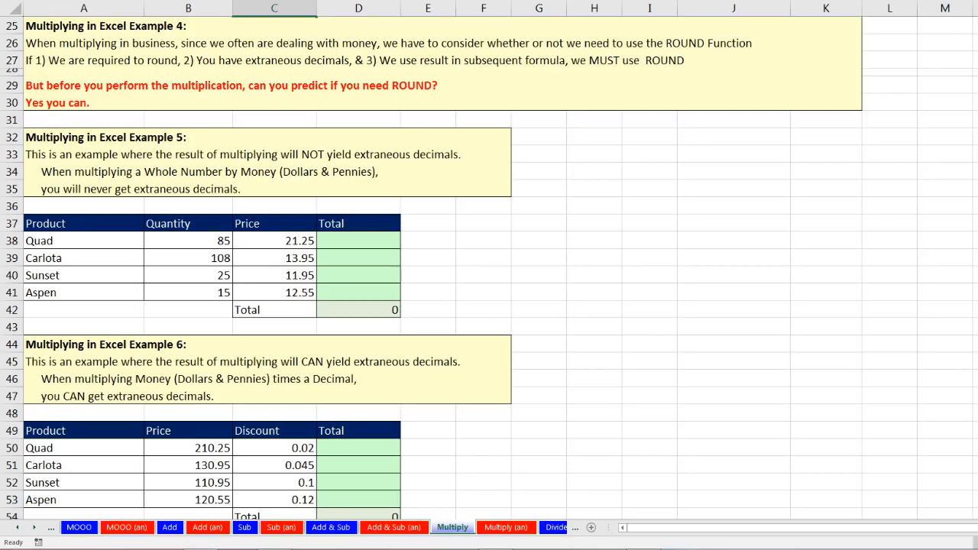
Scroll down the Multiply sheet to show Examples 5 and 6 in rows 32–60.
scroll(489, 267, "down", 3)
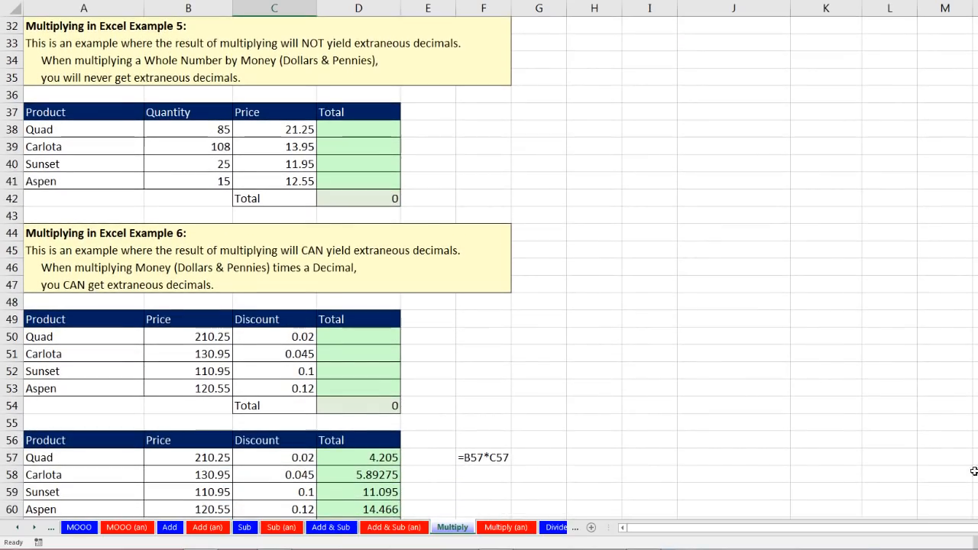
left_click(340, 128)
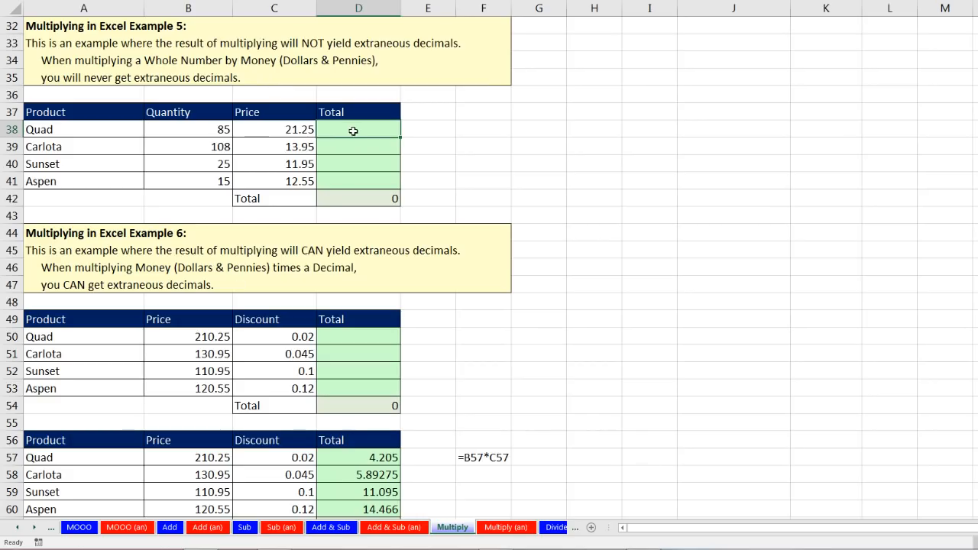
left_click(211, 132)
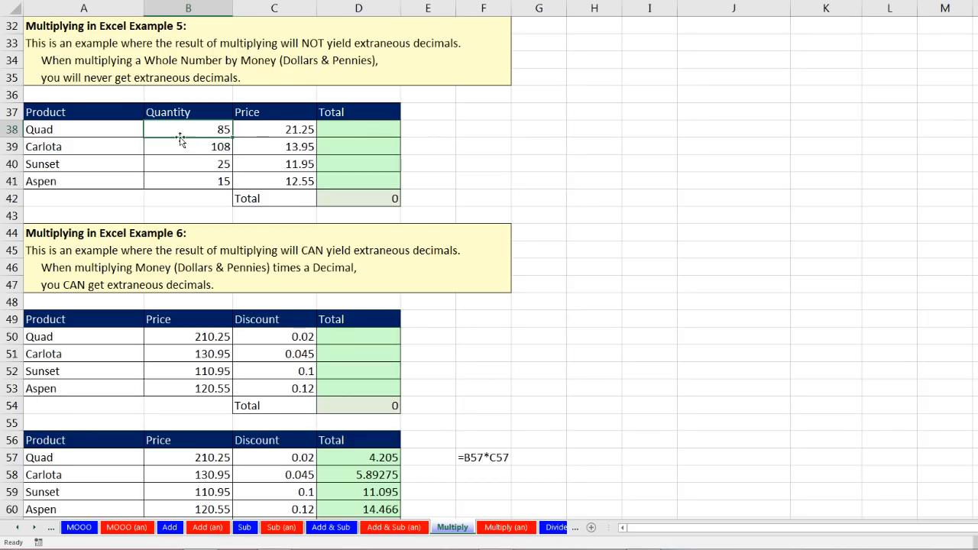
left_click(255, 128)
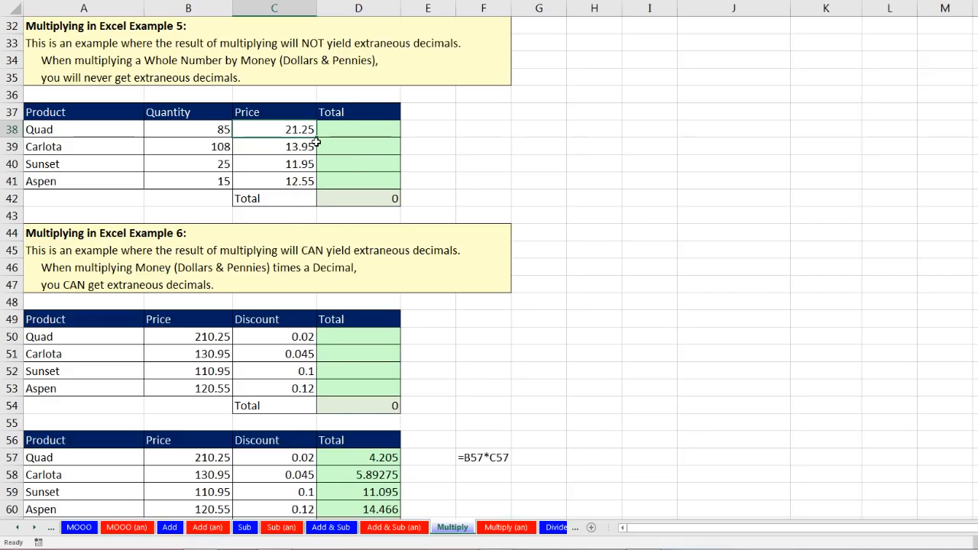
left_click(220, 338)
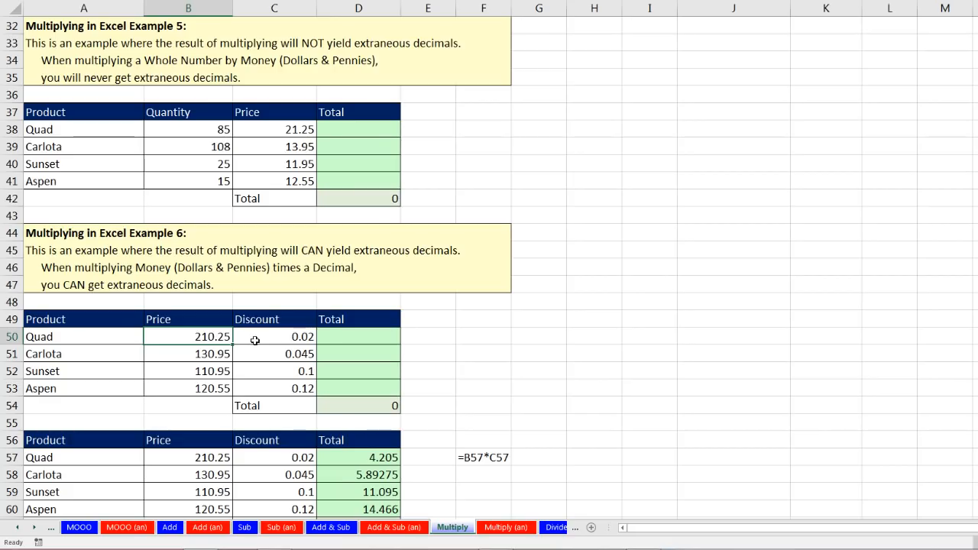
left_click(336, 338)
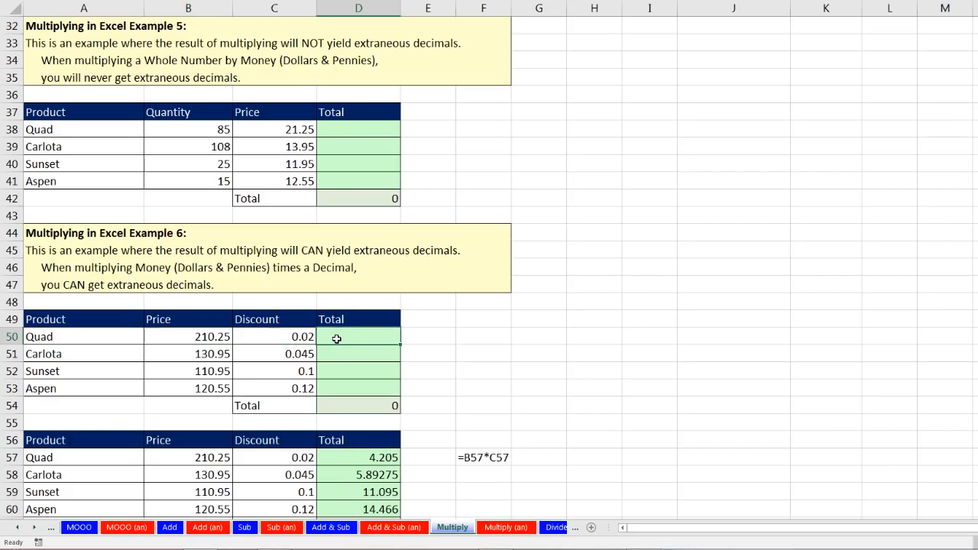
left_click(363, 131)
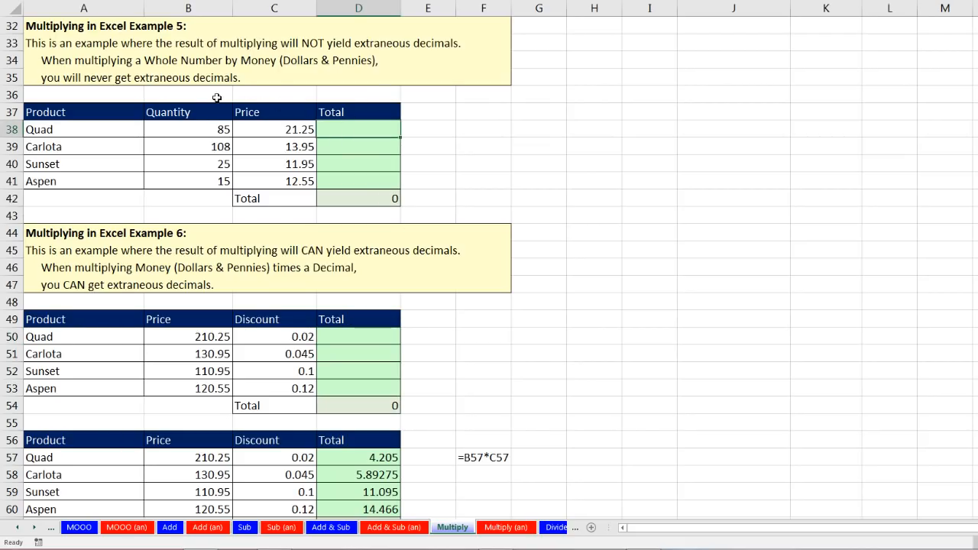
left_click(259, 129)
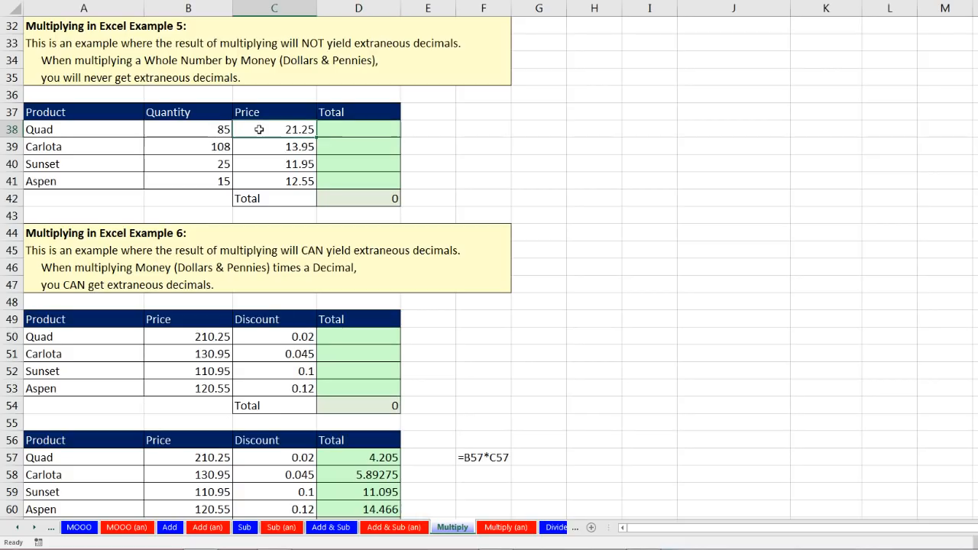
left_click(336, 133)
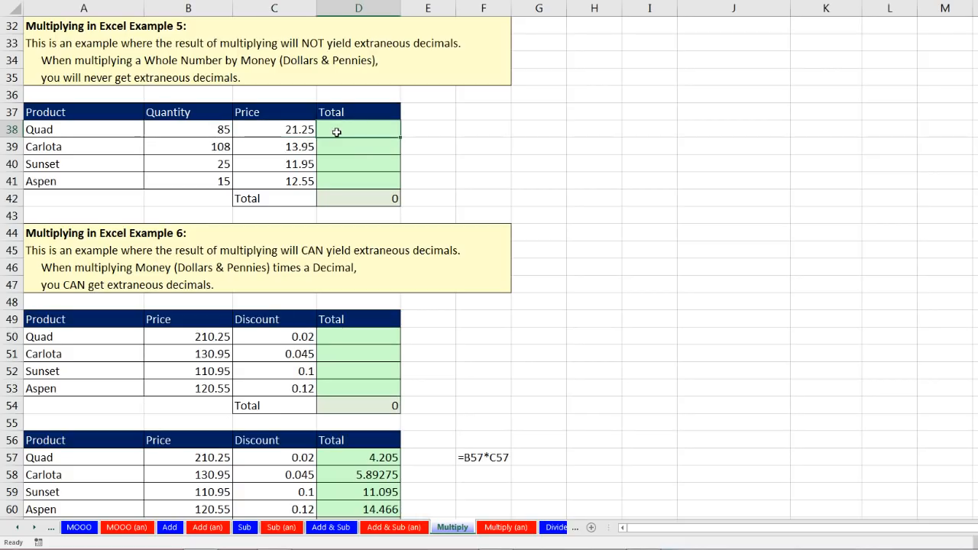
left_click(373, 337)
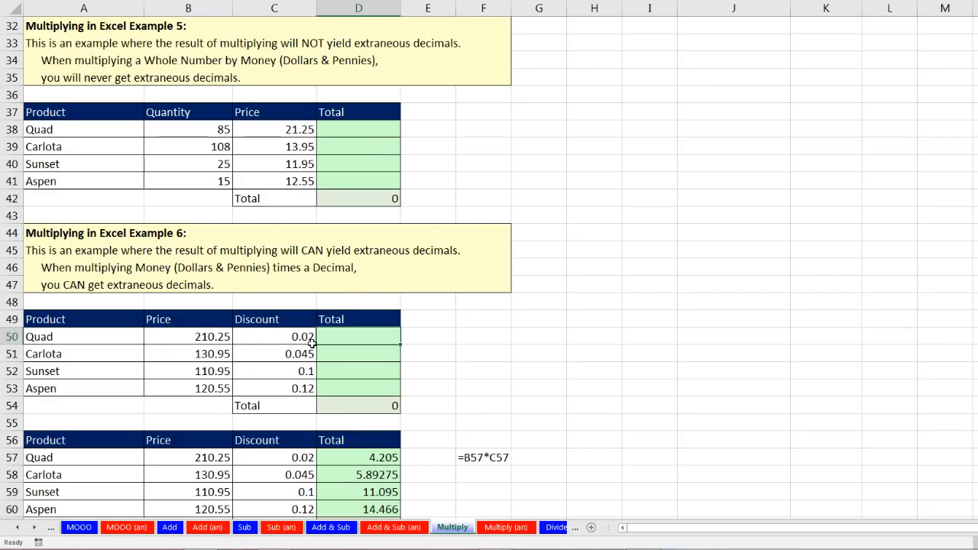
left_click(373, 128)
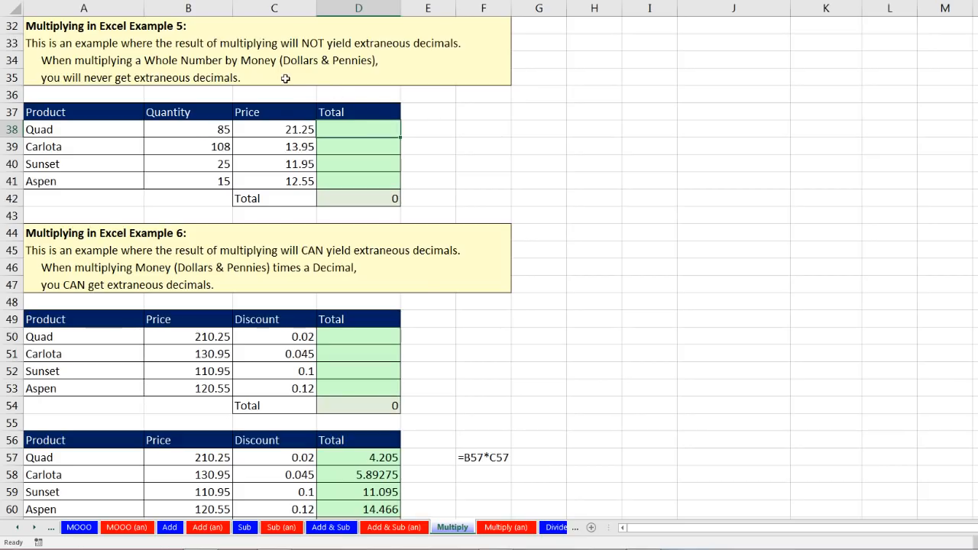
left_click(279, 130)
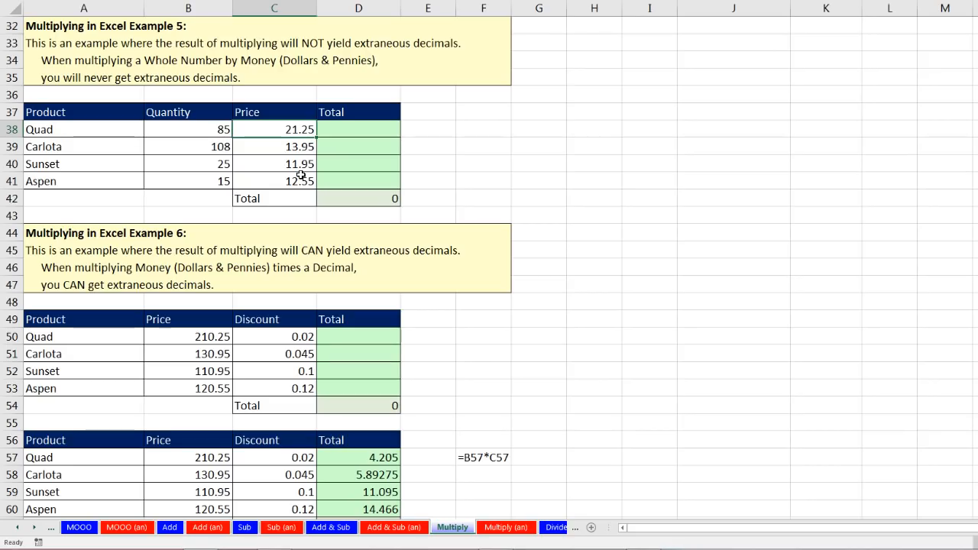
left_click(343, 131)
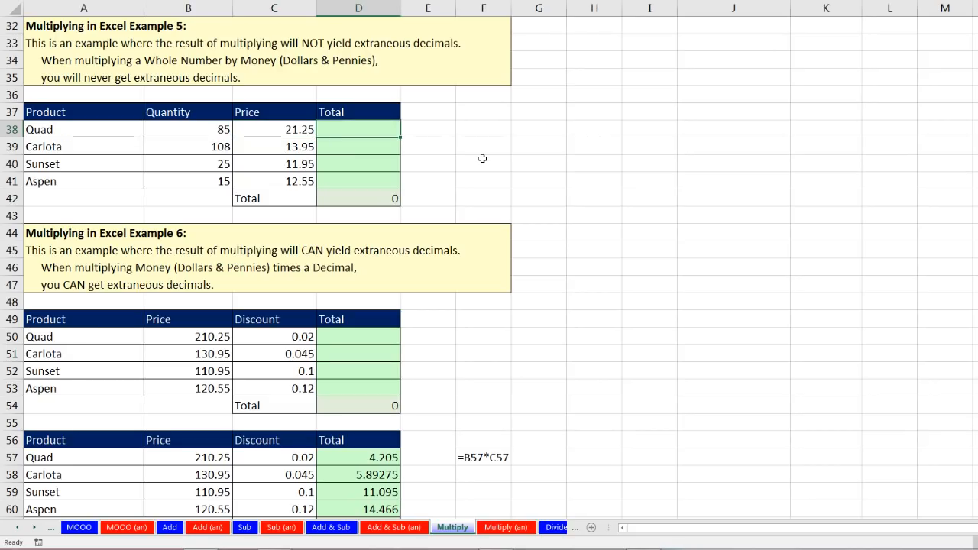
Enter =B38*C38 in D38, fill it down to D41, and confirm the Aspen formula.
type("=")
key("Left")
key("Left")
type("*")
key("Left")
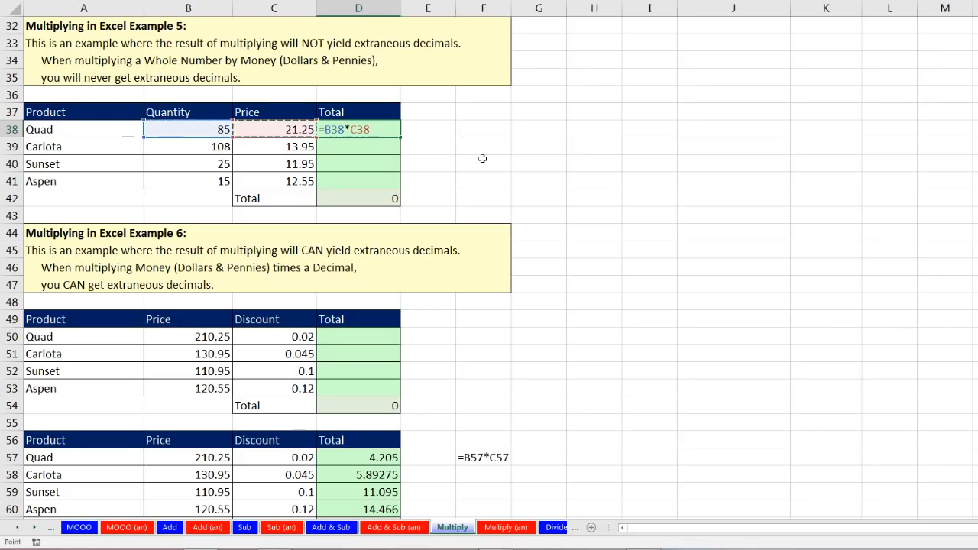
key("ctrl+Return")
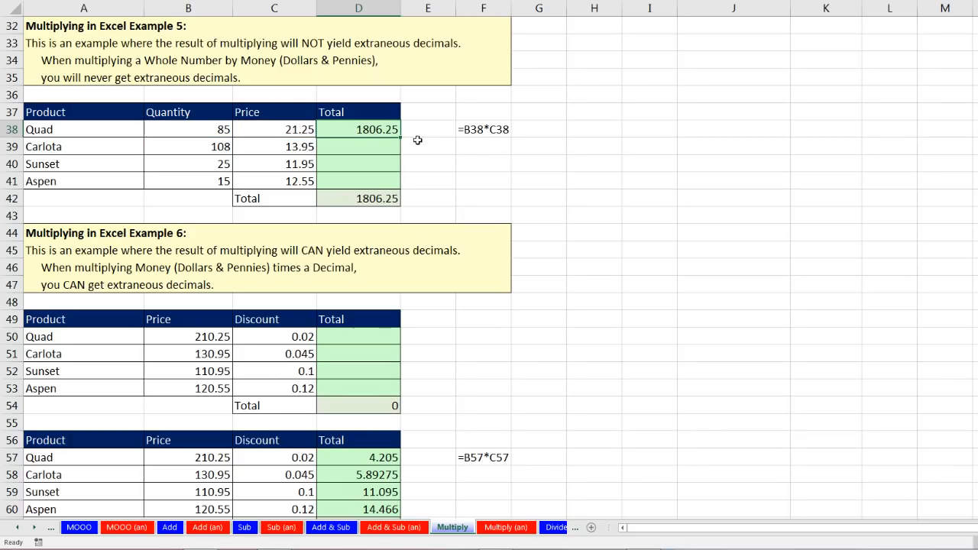
left_click_drag(400, 135, 400, 184)
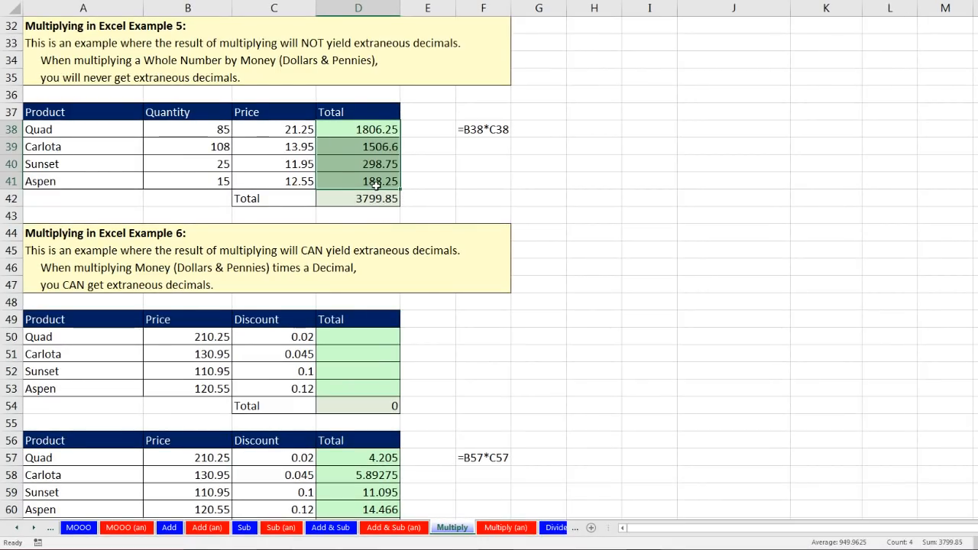
left_click(358, 184)
key("F2")
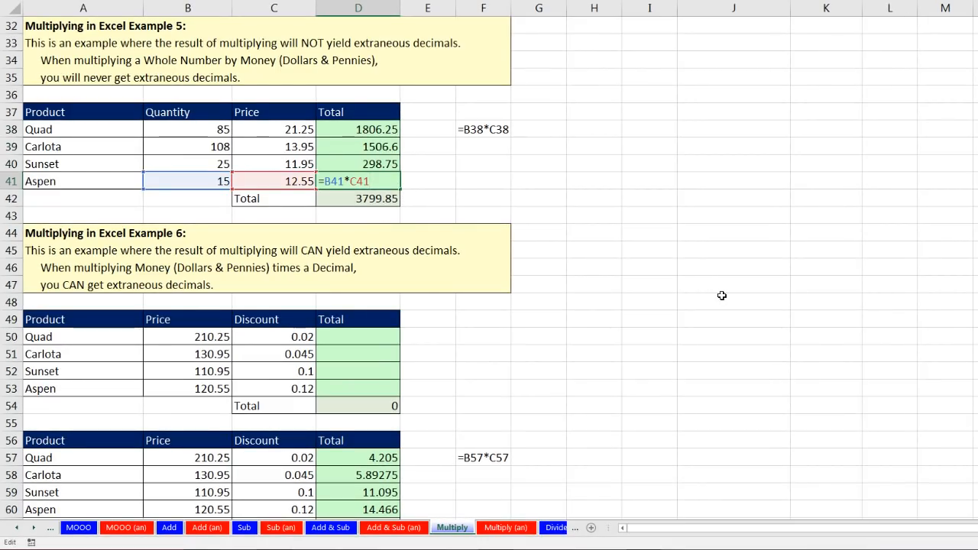
key("Return")
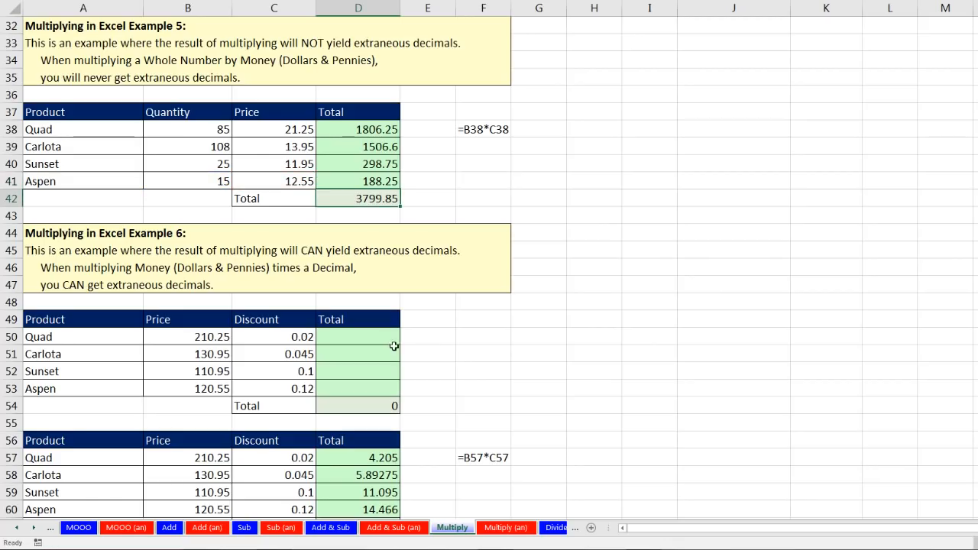
left_click(360, 336)
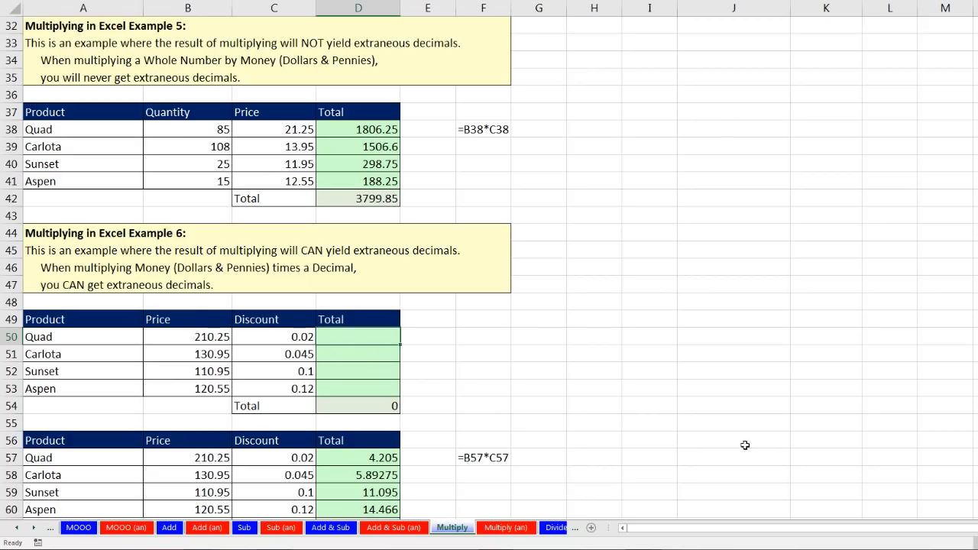
Enter =ROUND(B50*C50,2) in D50 and fill to D53, giving 4.21, 5.89, 11.1 and 14.47.
type("=round")
key("Tab")
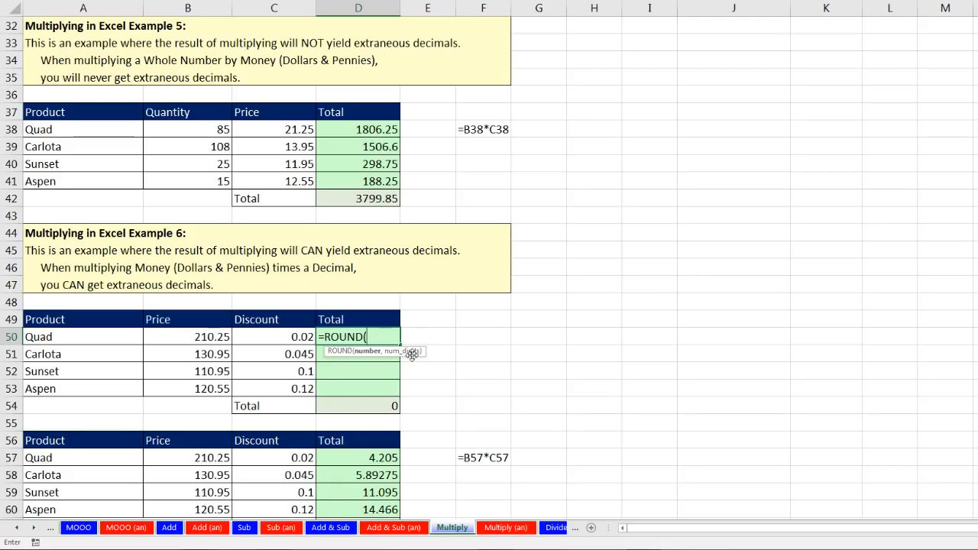
key("Left")
key("Left")
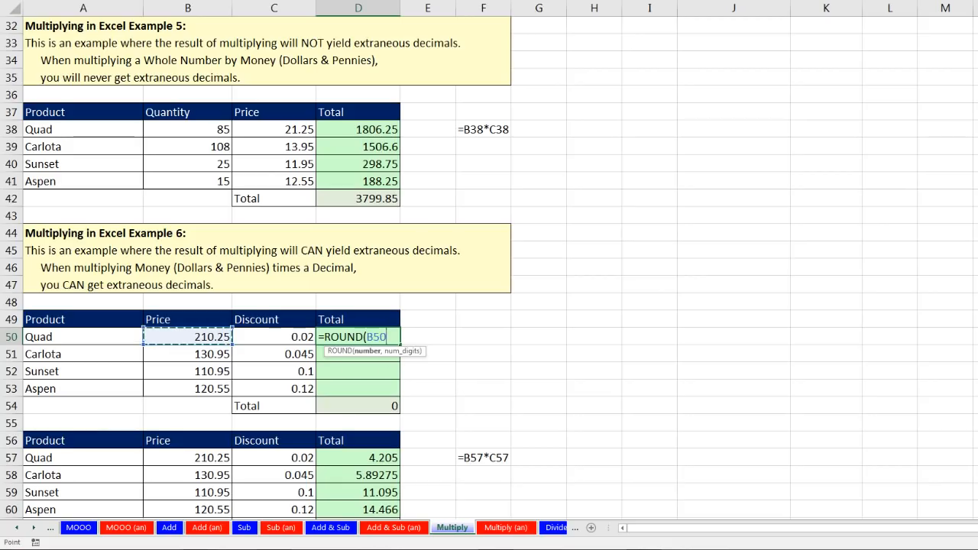
type("*")
key("Left")
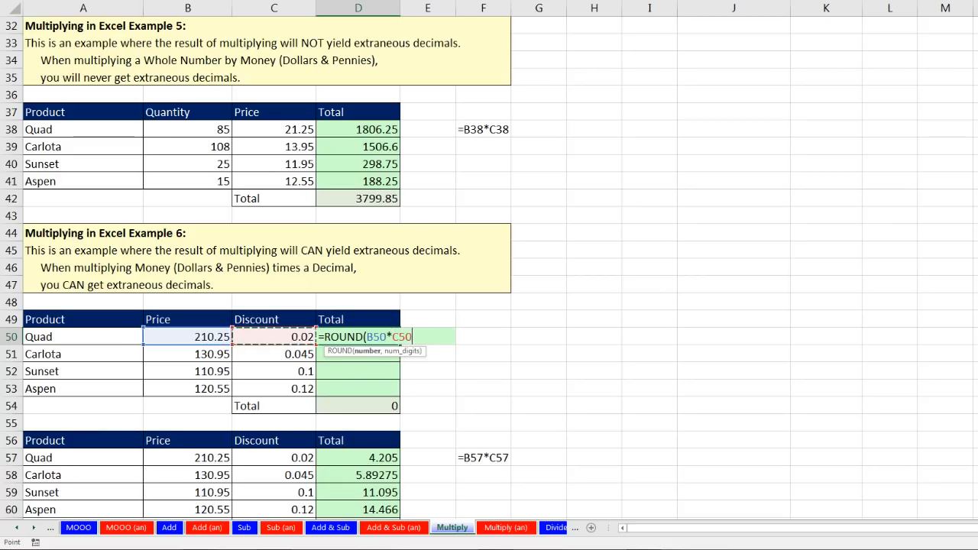
type(",")
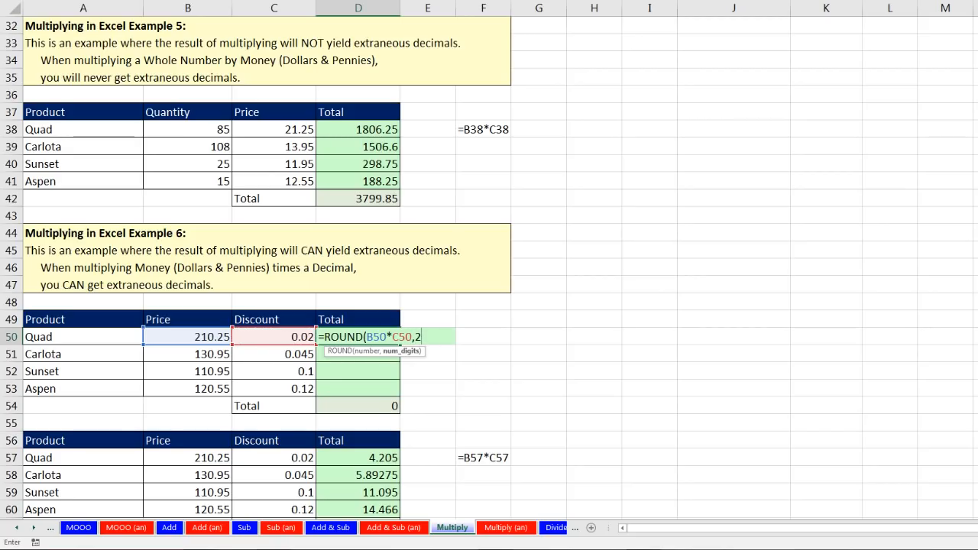
type("2)")
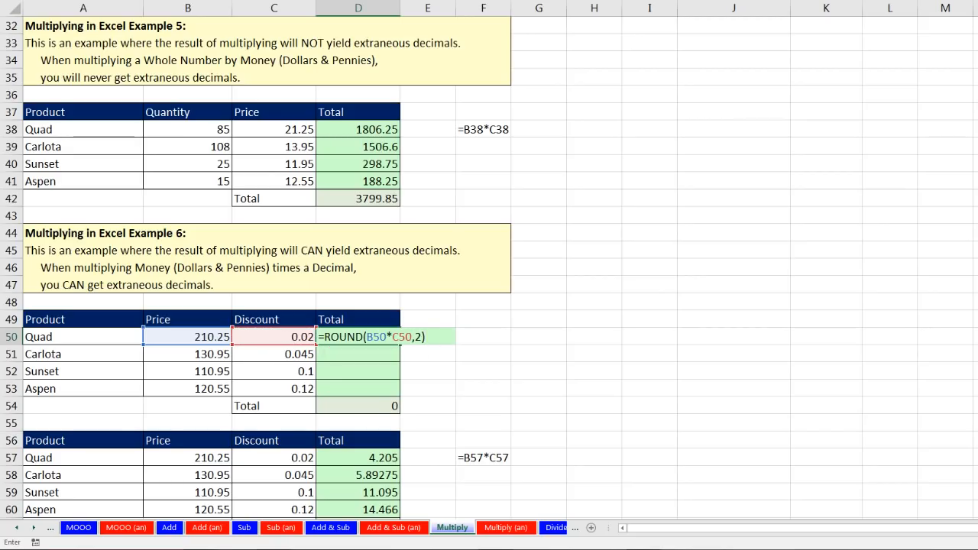
key("ctrl+Return")
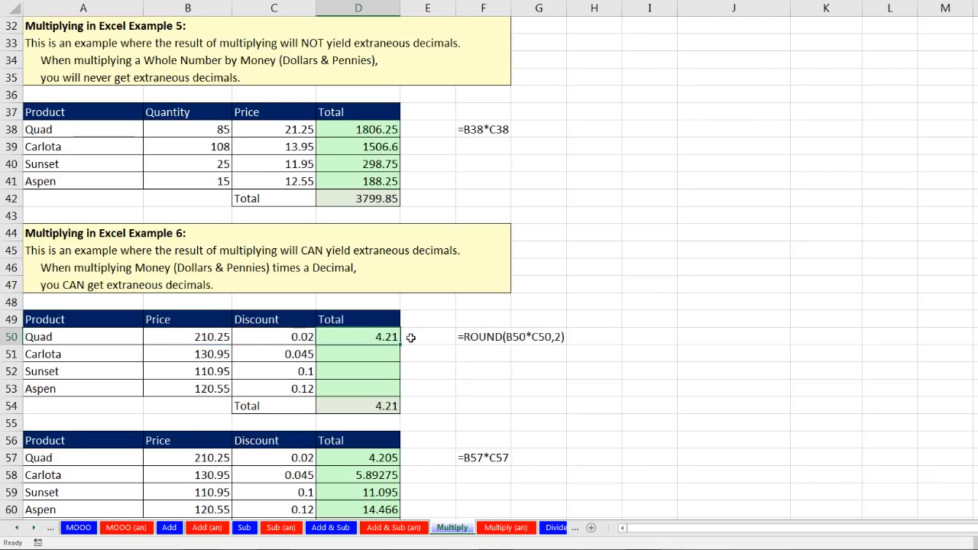
left_click_drag(400, 347, 401, 396)
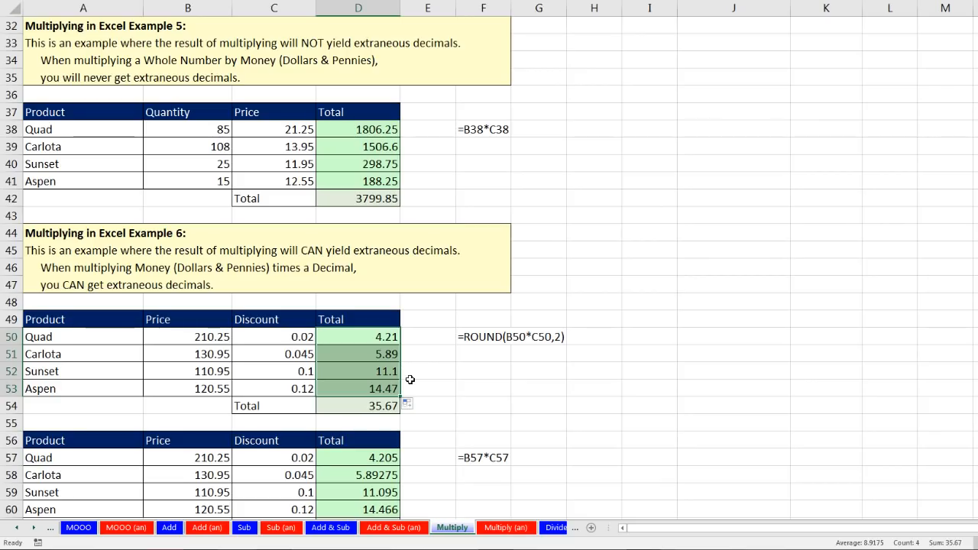
left_click(385, 411)
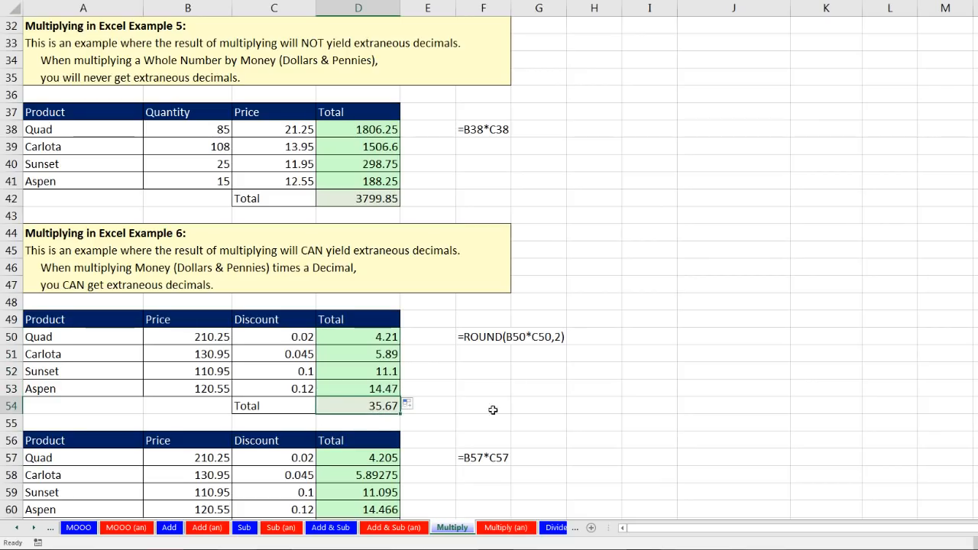
Scroll down to Example 7 and review its Quad quantity, price and Total cell D69.
scroll(432, 436, "down", 1)
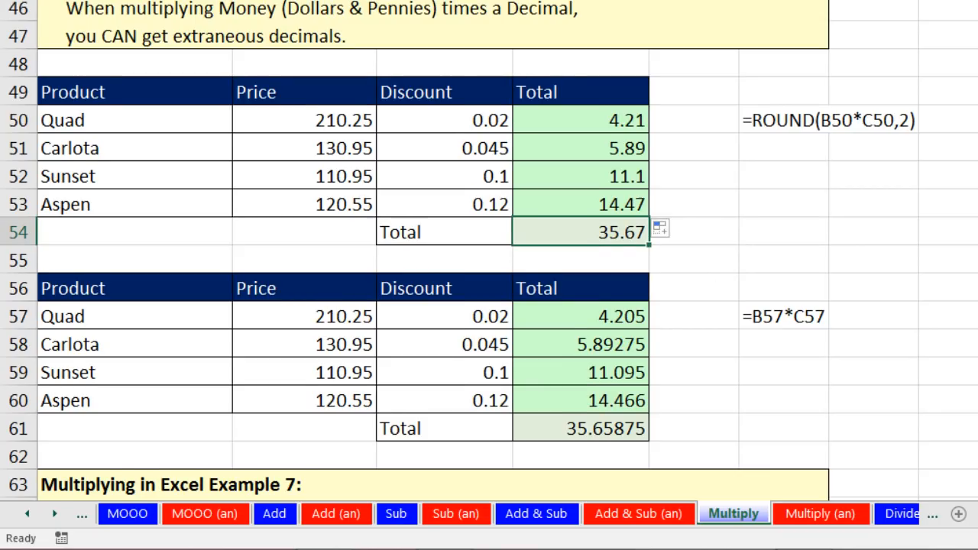
scroll(895, 48, "down", 1)
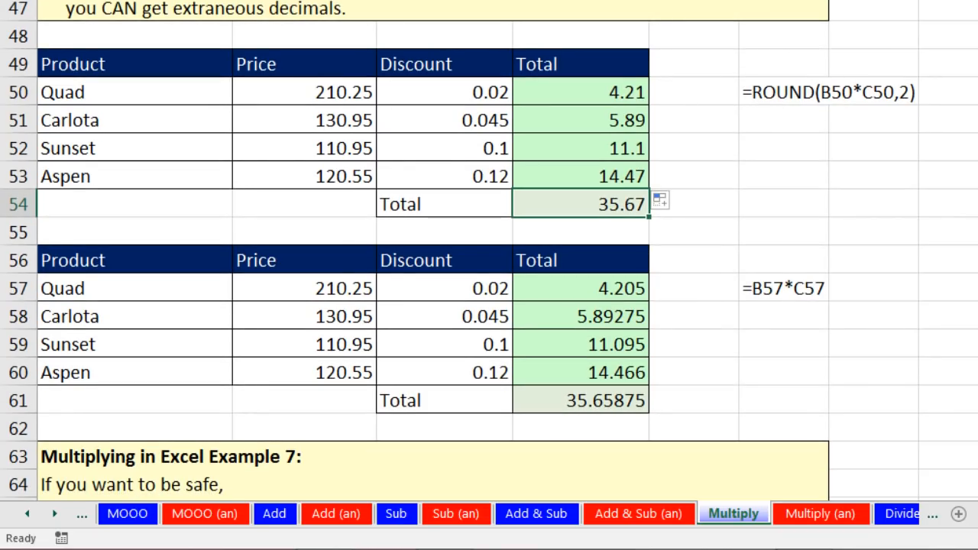
scroll(489, 264, "down", 4)
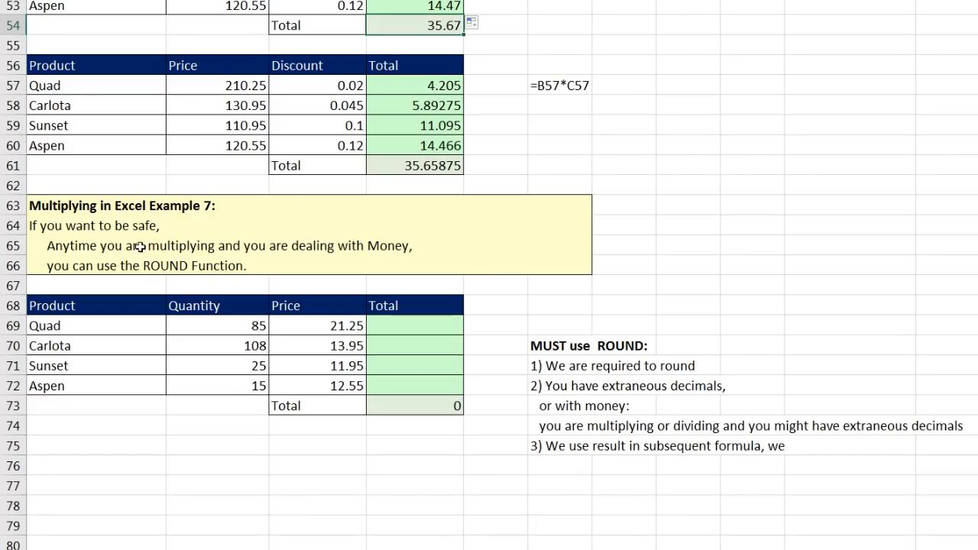
left_click(214, 326)
left_click(359, 334)
left_click(391, 334)
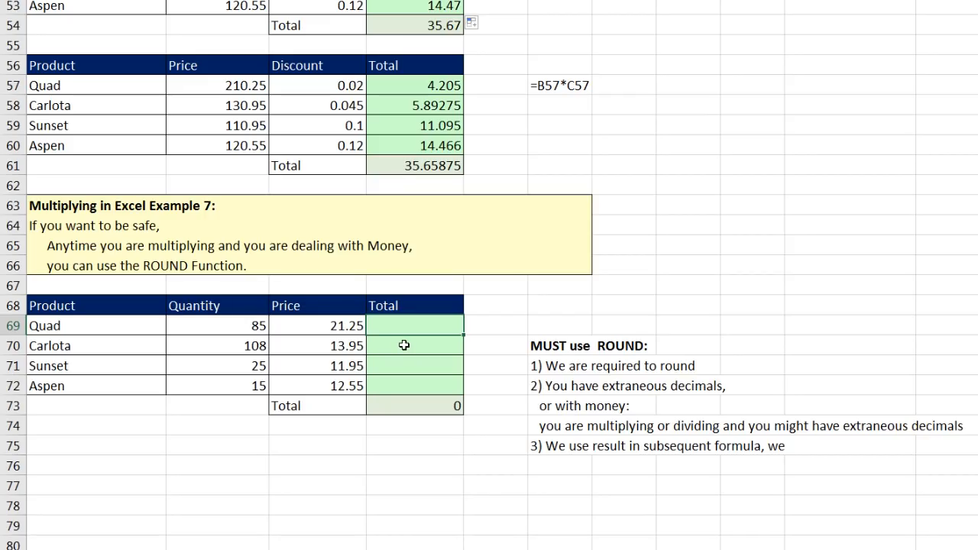
left_click(333, 326)
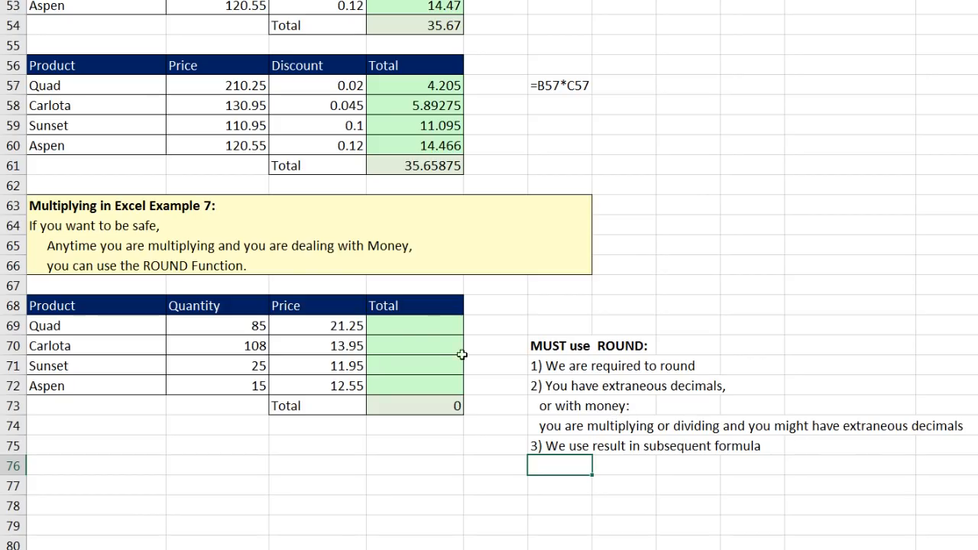
left_click(413, 325)
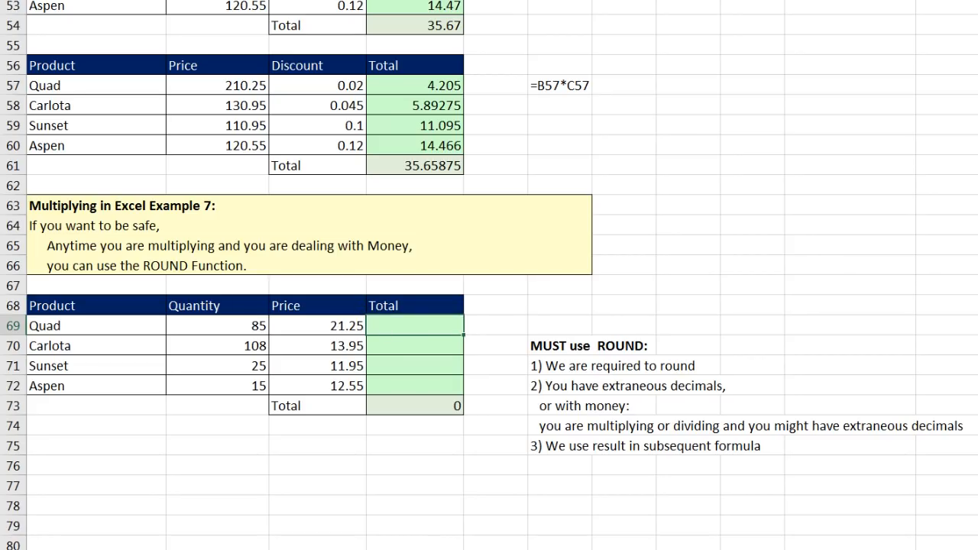
Enter =ROUND(B69*C69,2) in D69 and fill it down to D72, giving 1806.25 for Quad.
type("=round")
key("Tab")
key("Left")
key("Left")
type("*")
key("Left")
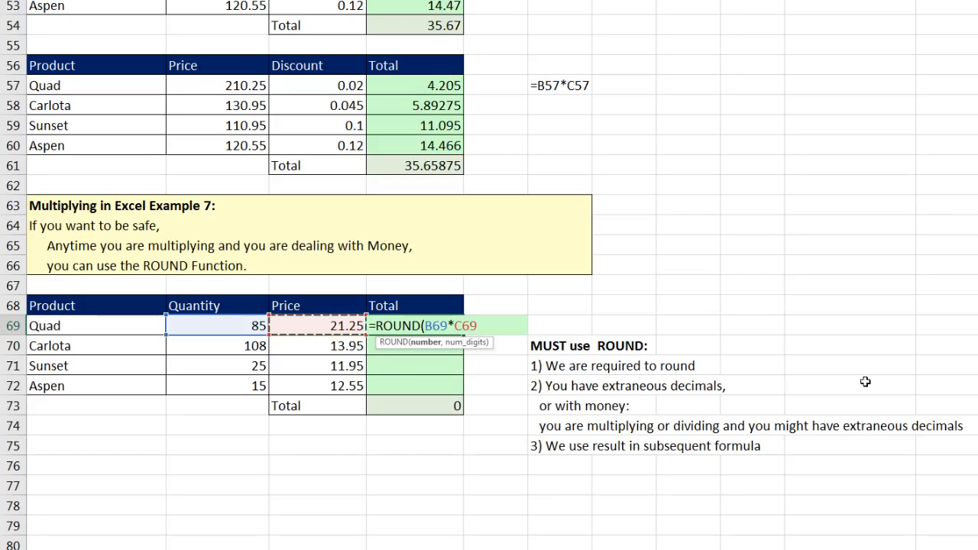
type(",2")
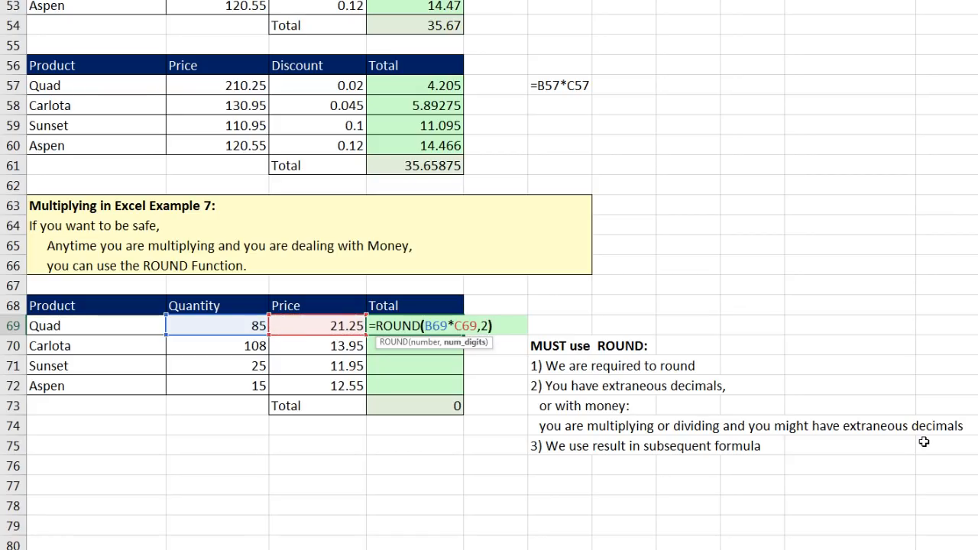
key("ctrl+Return")
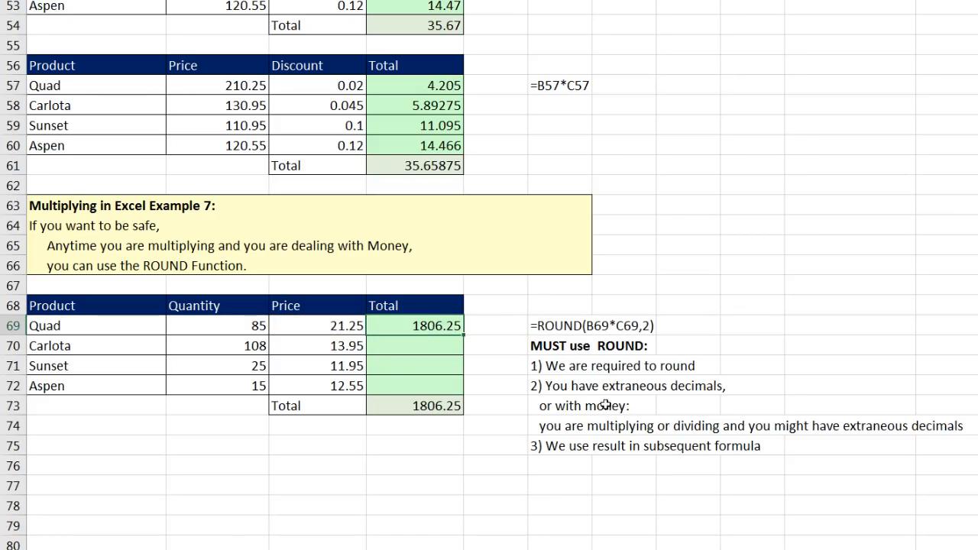
left_click_drag(465, 335, 469, 398)
left_click(426, 457)
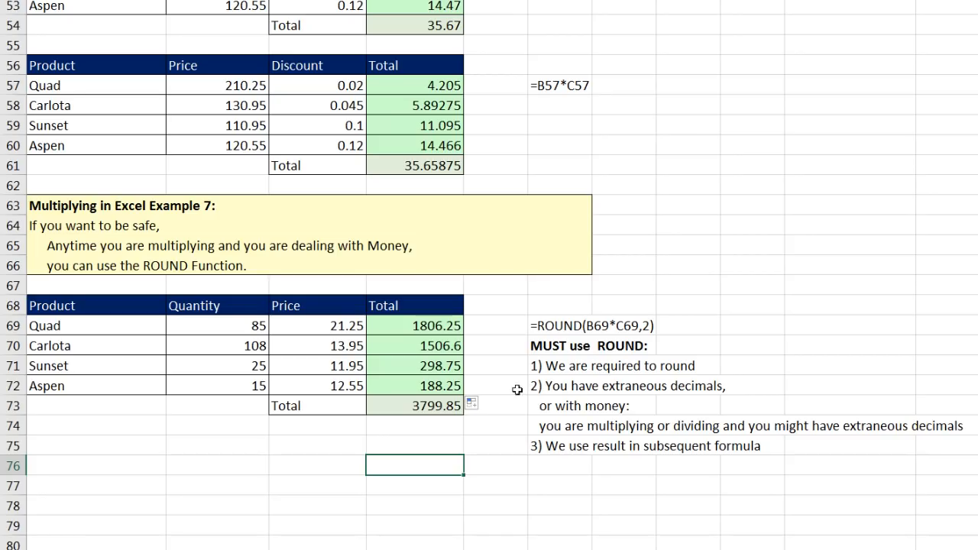
Review the D69 formula and AutoSum the totals in D73 to get 3799.85.
double_click(419, 325)
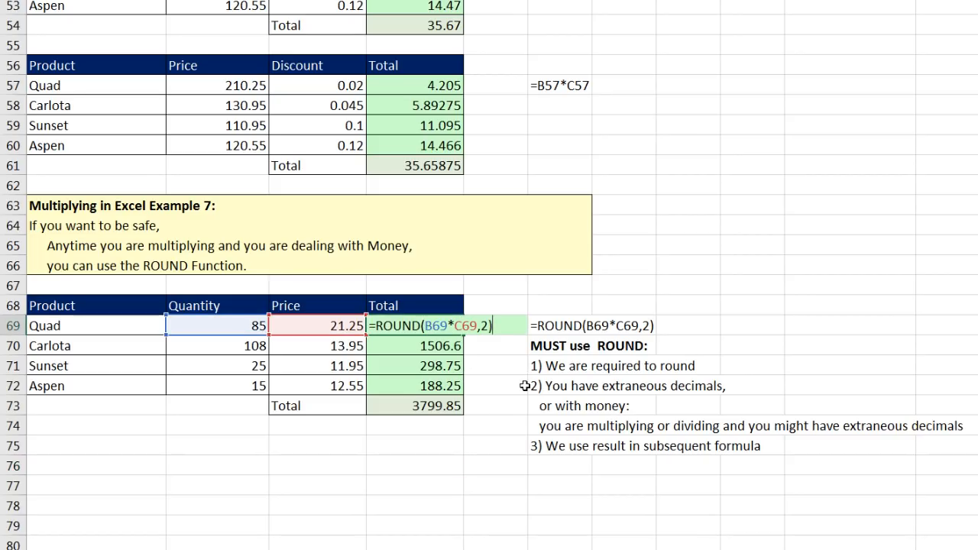
key("Return")
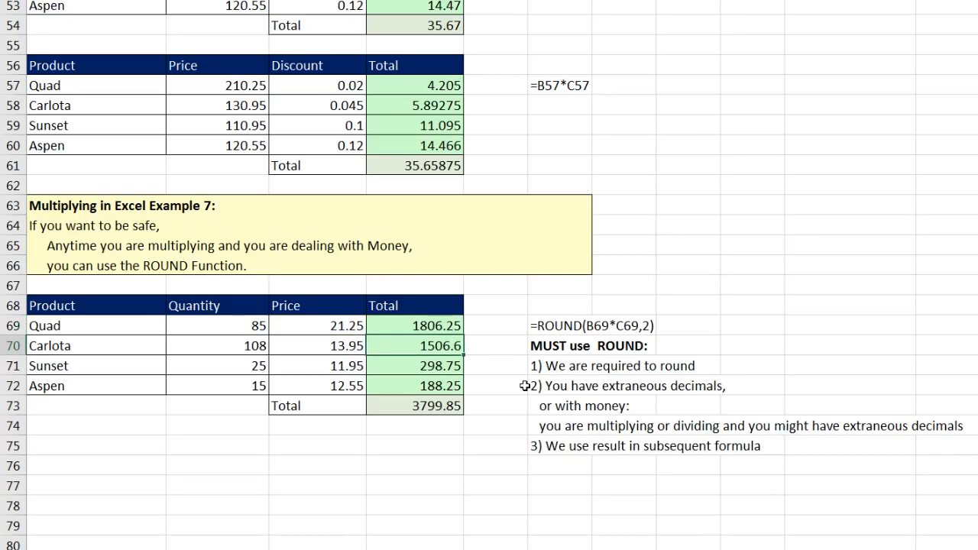
left_click(448, 409)
key("alt+equal")
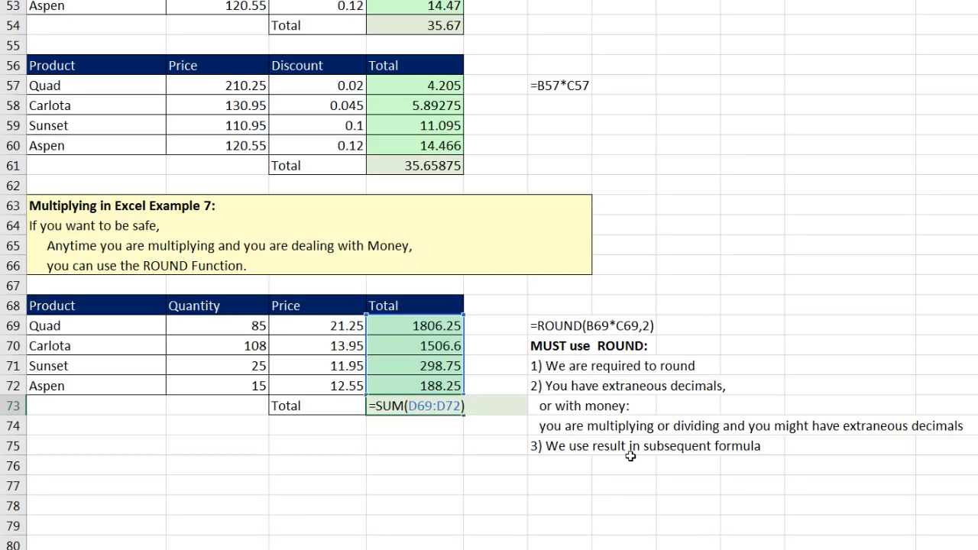
key("Return")
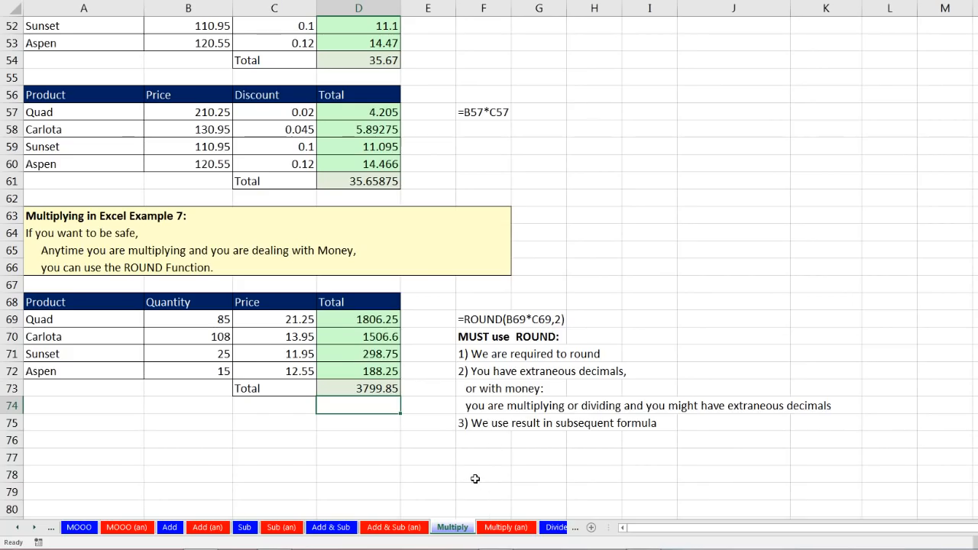
Scroll the sheet tabs and switch to the Divide sheet.
left_click(34, 527)
left_click(34, 528)
left_click(34, 528)
left_click(34, 528)
left_click(35, 528)
left_click(34, 527)
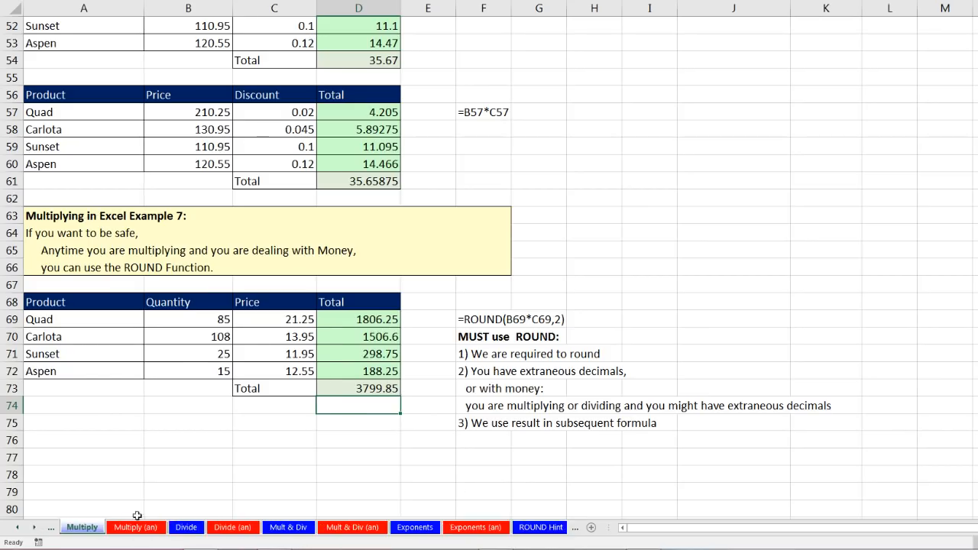
left_click(187, 529)
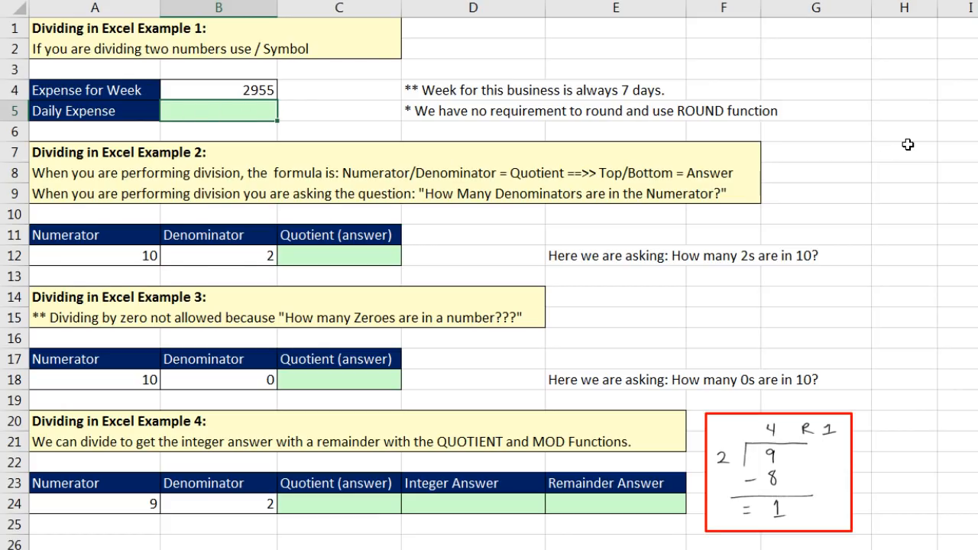
Enter =B4/7 in B5 so the Daily Expense shows $422.14.
type("=")
key("Up")
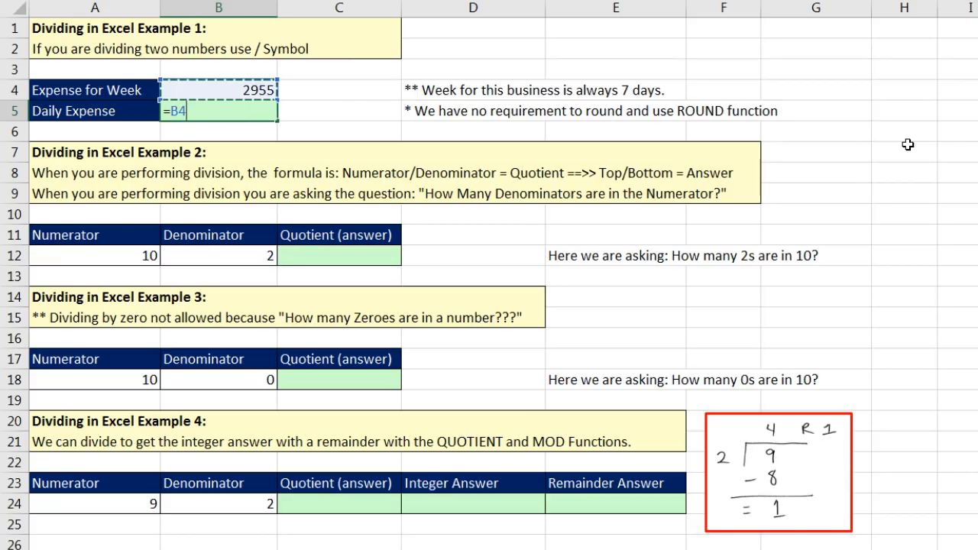
type("/7")
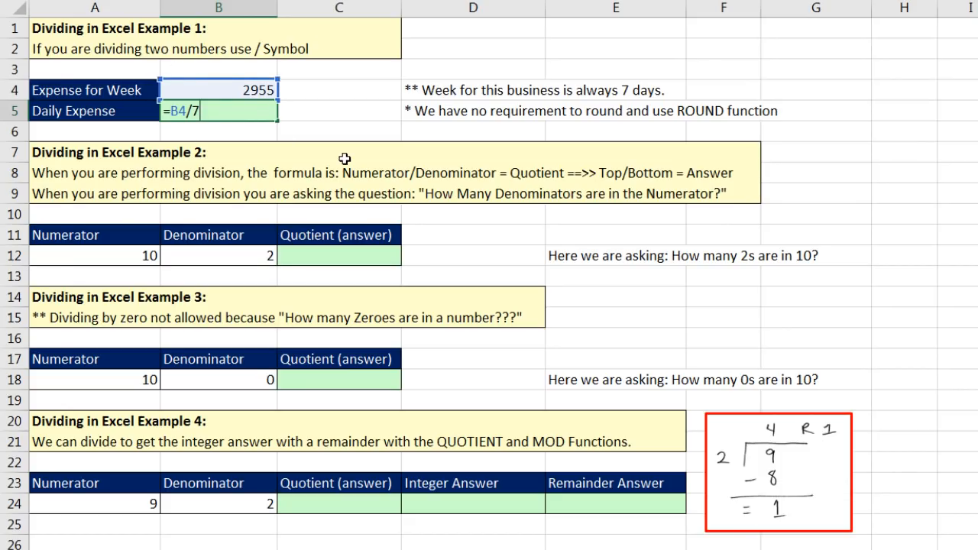
key("Return")
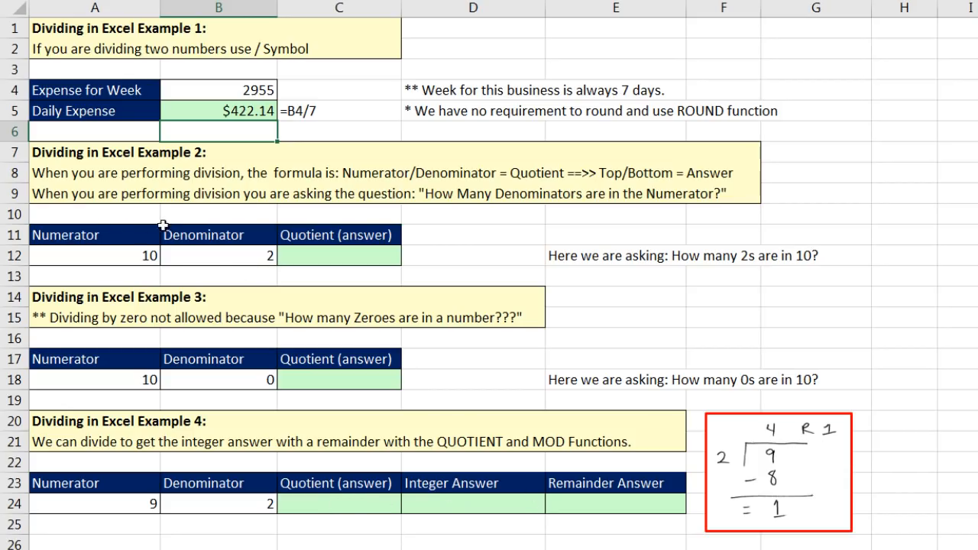
left_click(321, 262)
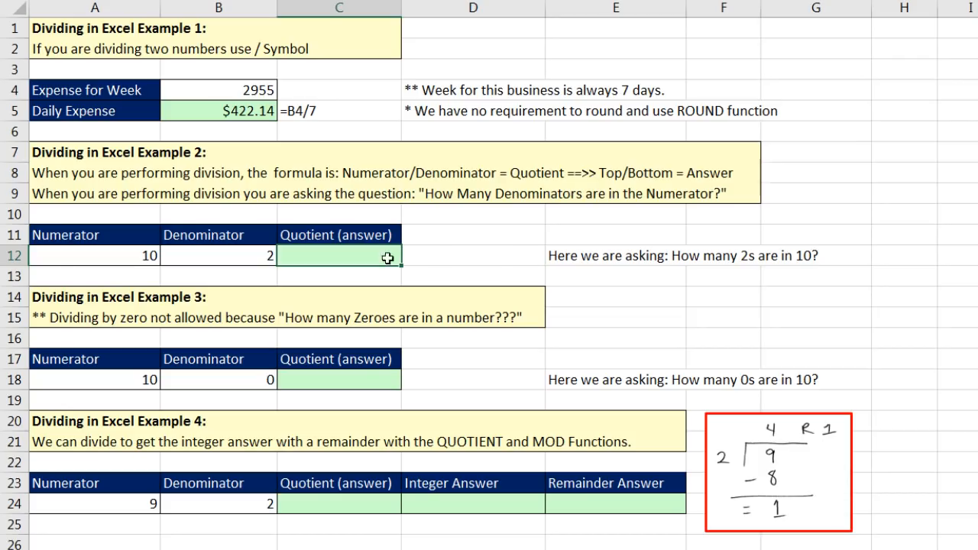
Enter =A12/B12 in C12 to get a quotient of 5.
type("=")
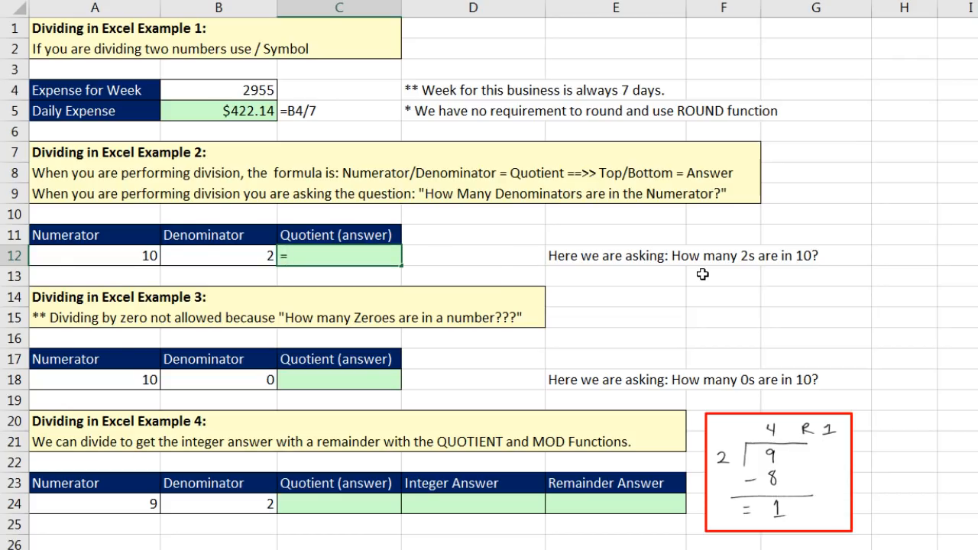
key("Left")
key("Left")
type("/")
key("Left")
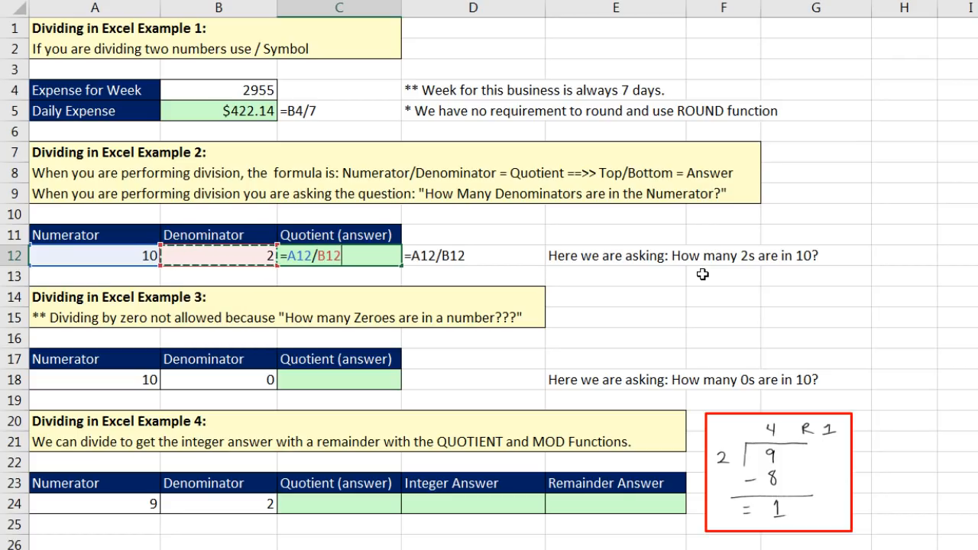
key("Return")
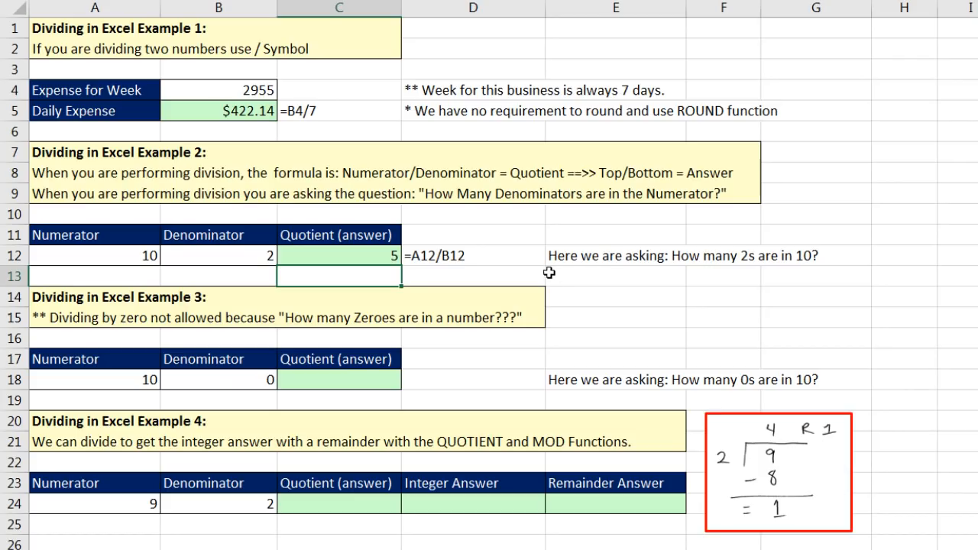
Enter =A18/B18 in C18 to divide 10 by the zero denominator.
left_click(244, 374)
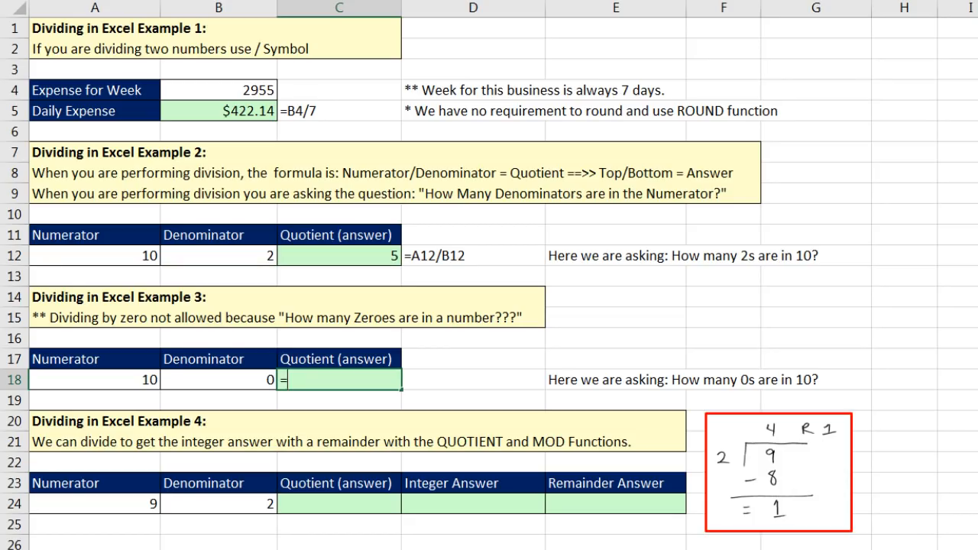
key("Left")
key("Left")
type("/")
key("Left")
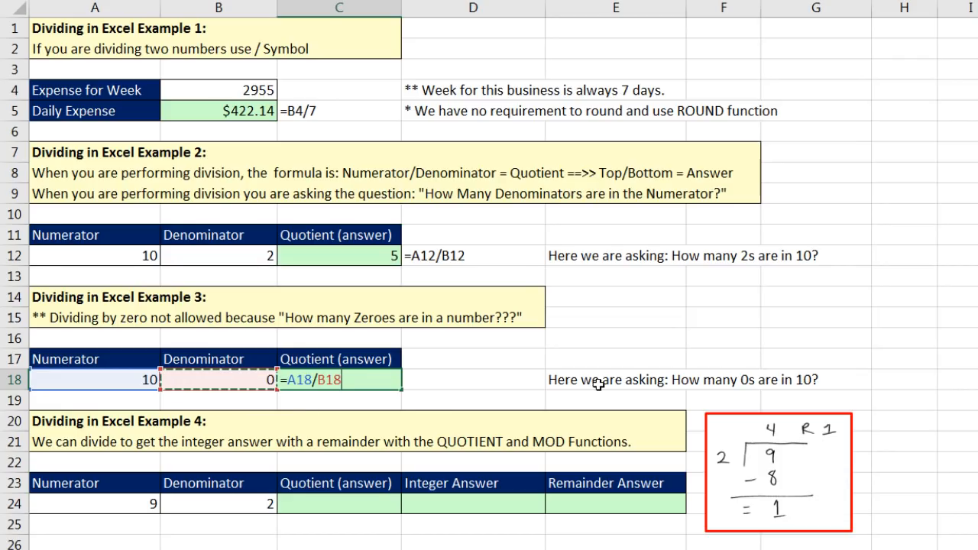
key("Return")
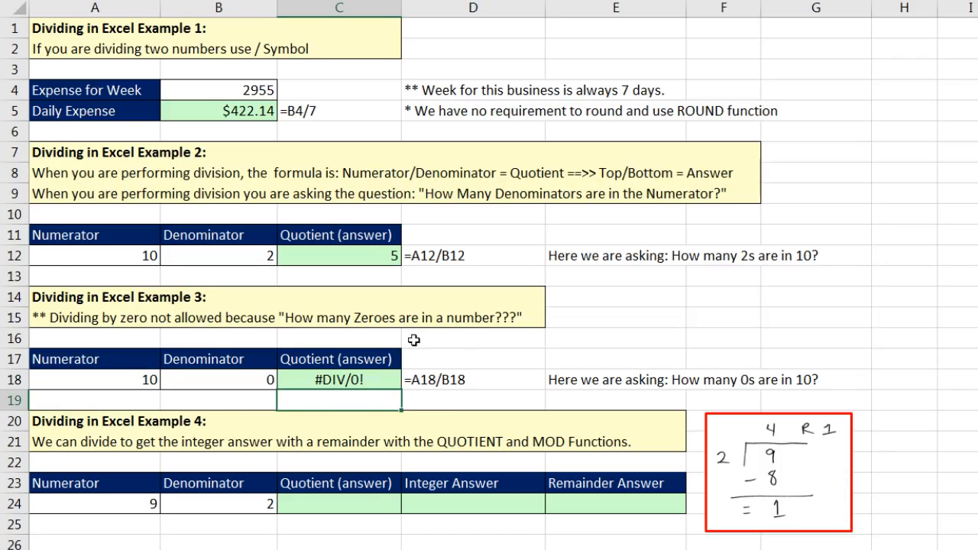
Clear the 0 from B18 and recommit C18, which now shows #DIV/0!
left_click(247, 378)
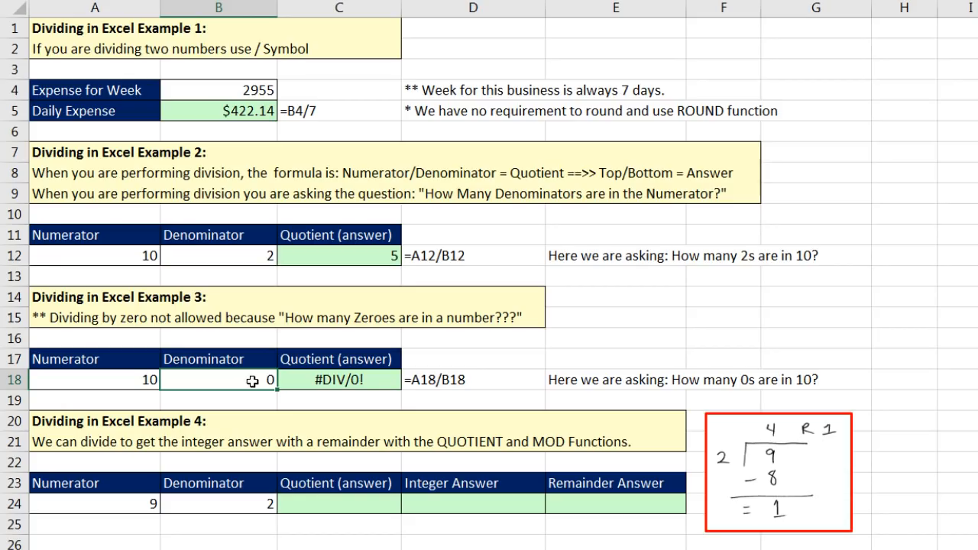
key("Delete")
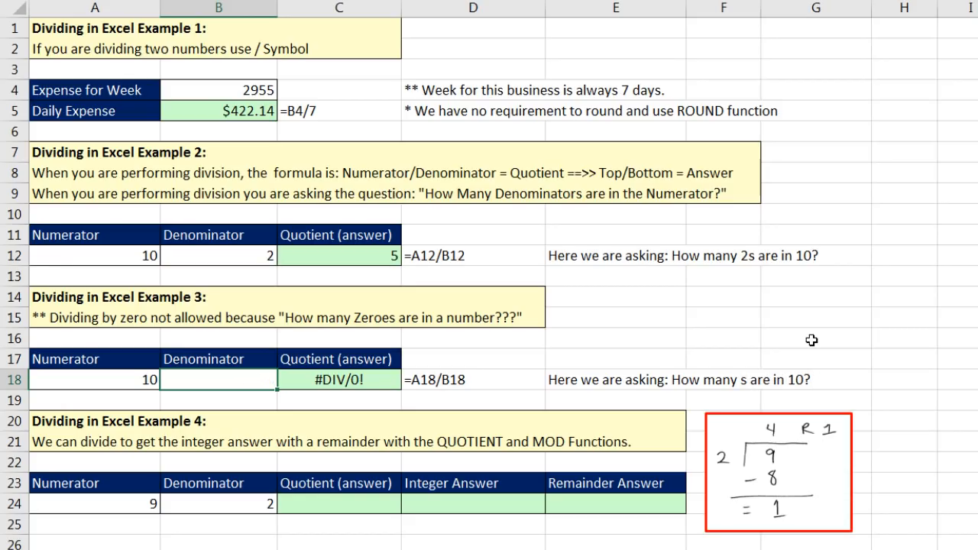
left_click(338, 377)
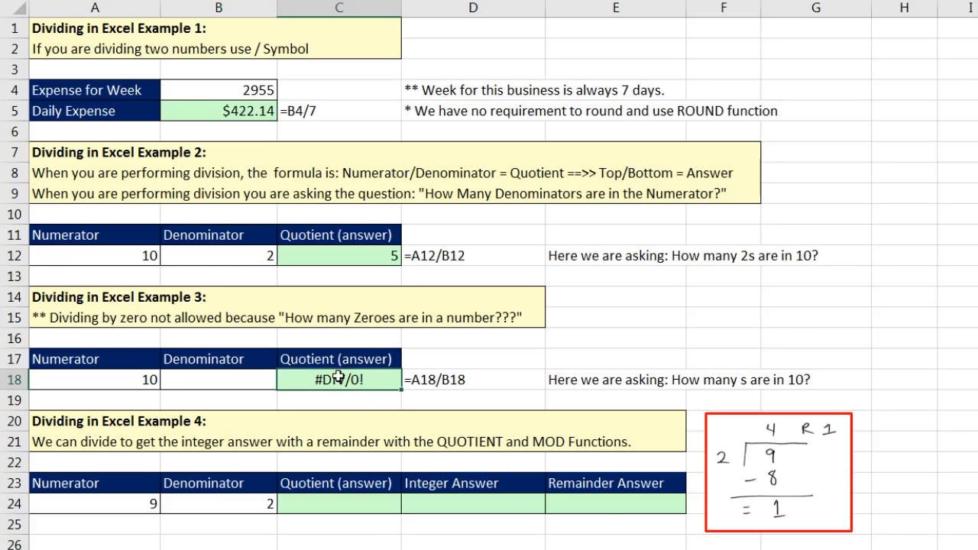
key("F2")
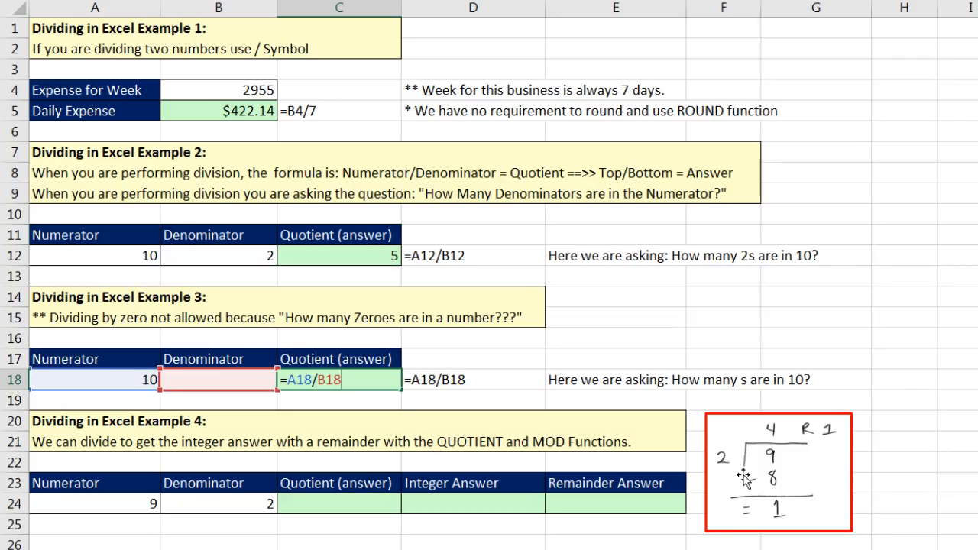
key("Return")
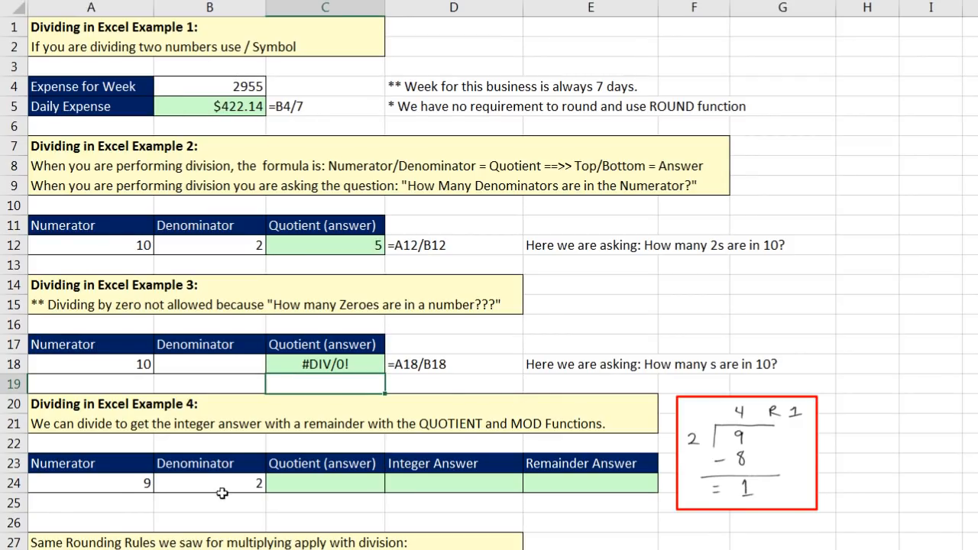
Enter =A24/B24 in C24 to divide 9 by 2, giving 4.5.
left_click(94, 480)
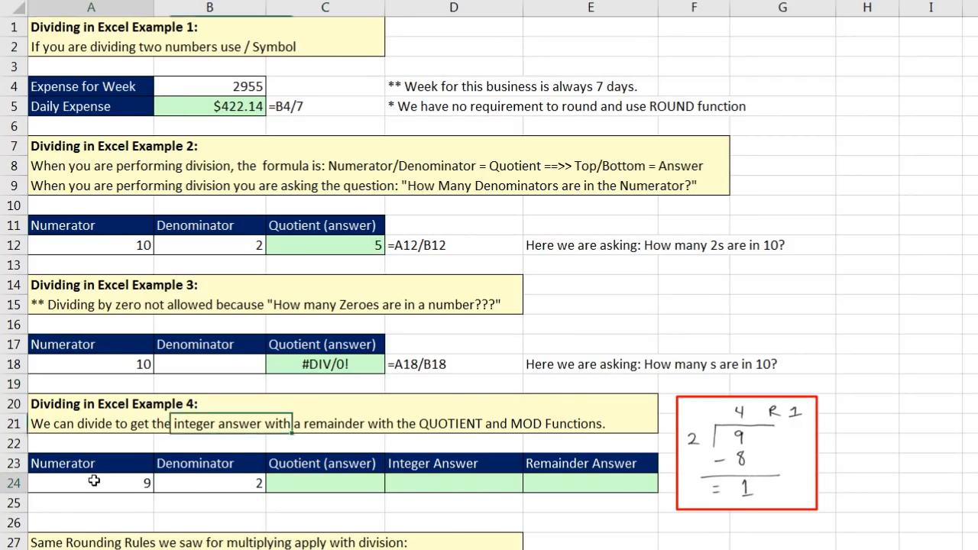
left_click(195, 488)
left_click(314, 484)
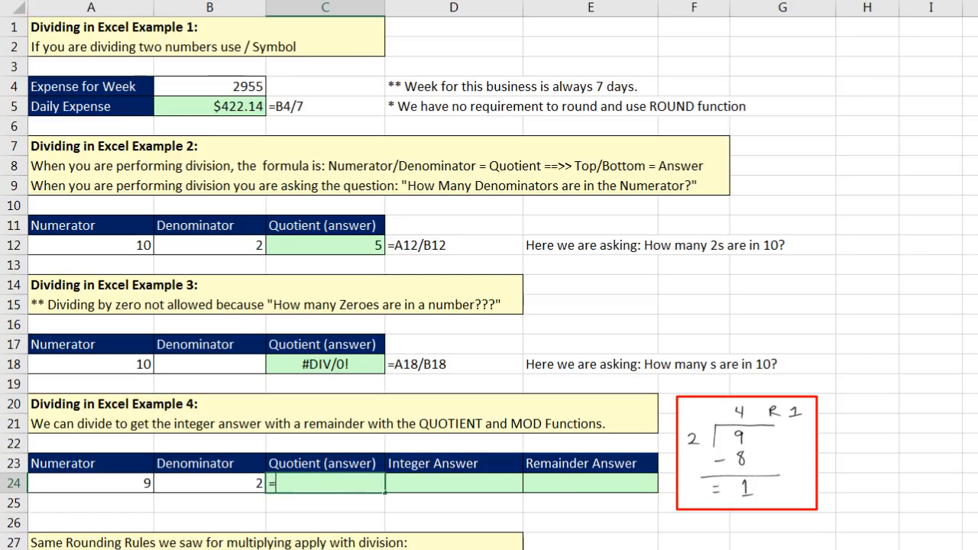
type("=")
left_click(199, 483)
left_click(151, 483)
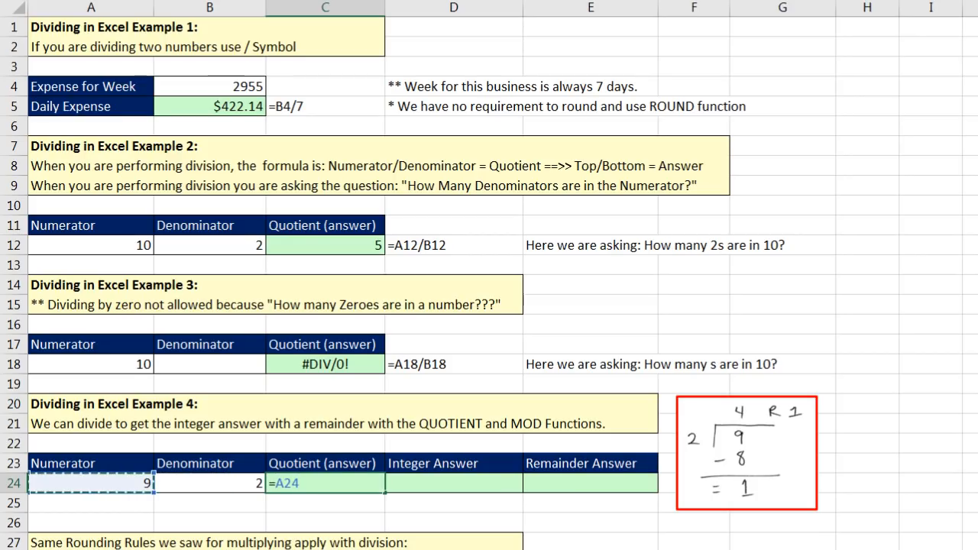
type("/")
left_click(155, 483)
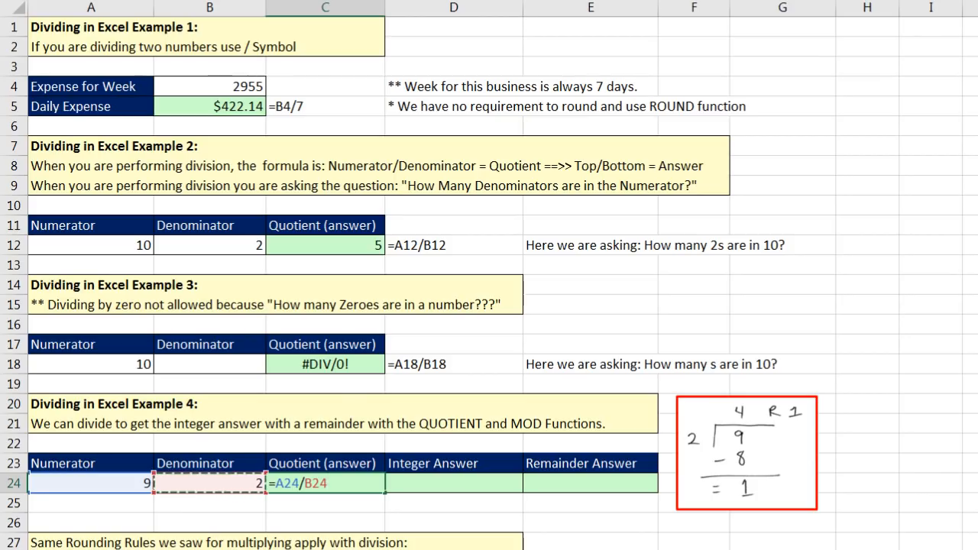
key("Tab")
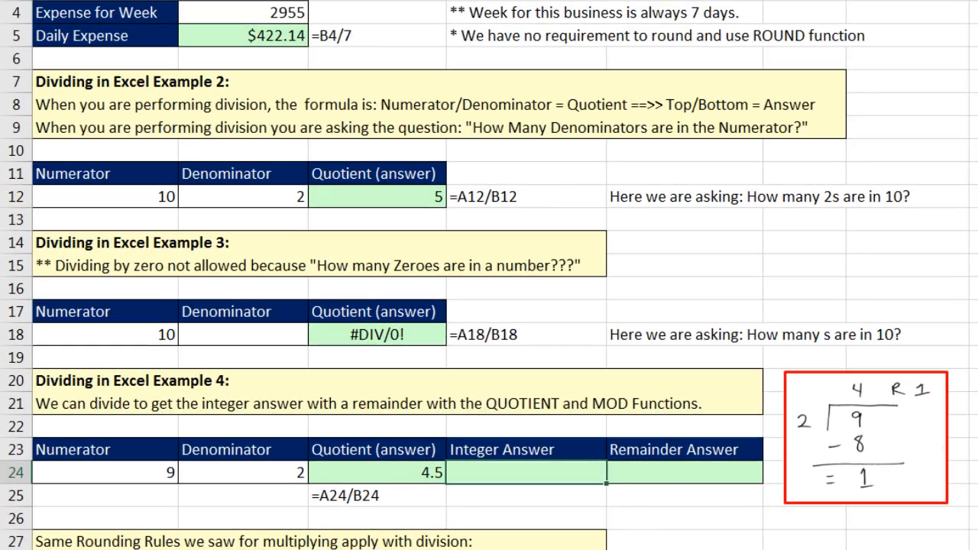
Enter =QUOTIENT(A24,B24) in D24 for an integer answer of 4.
type("quo")
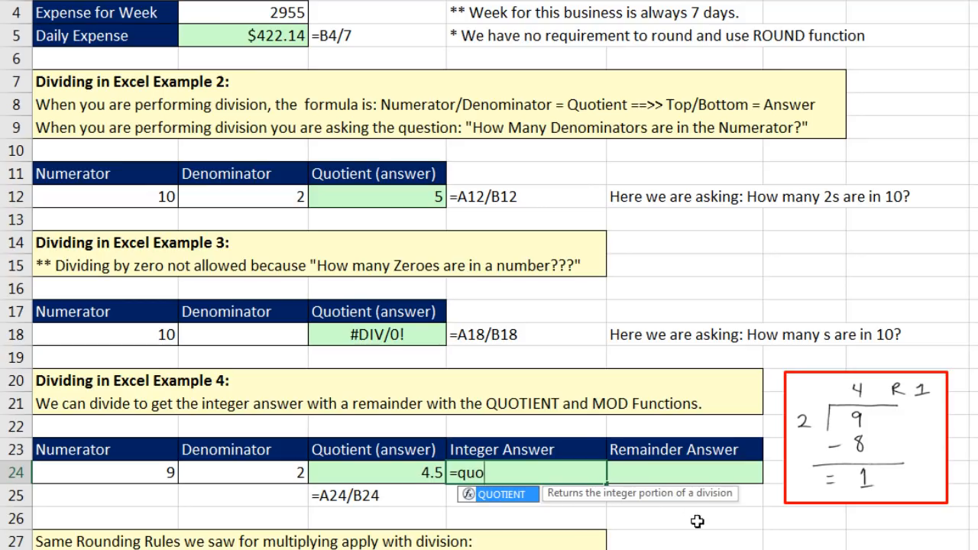
key("Tab")
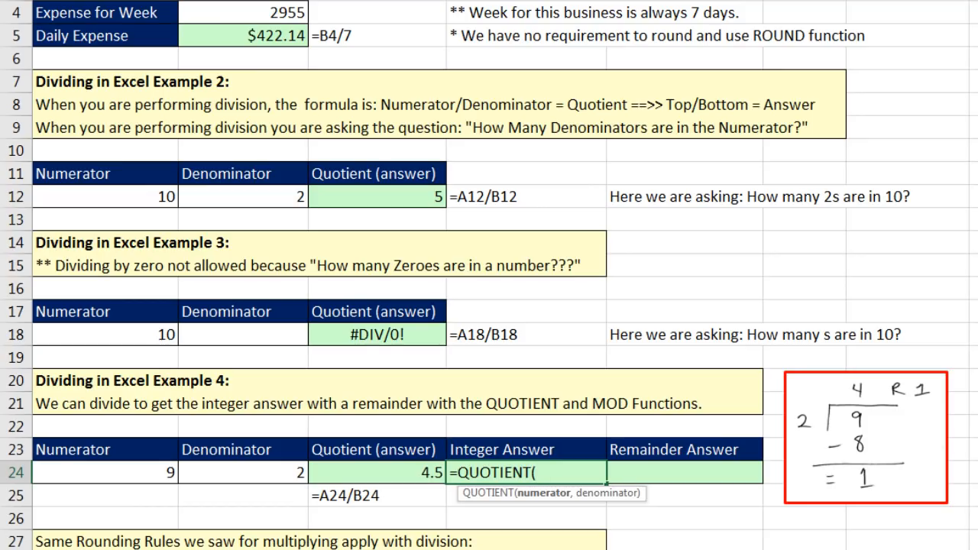
key("Left")
key("Left")
key("Left")
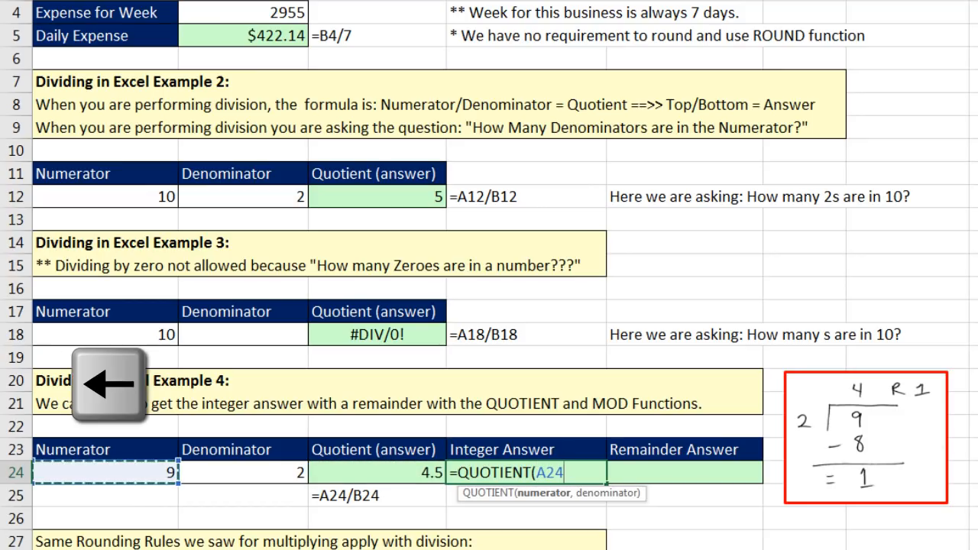
type(",")
key("Left")
key("Left")
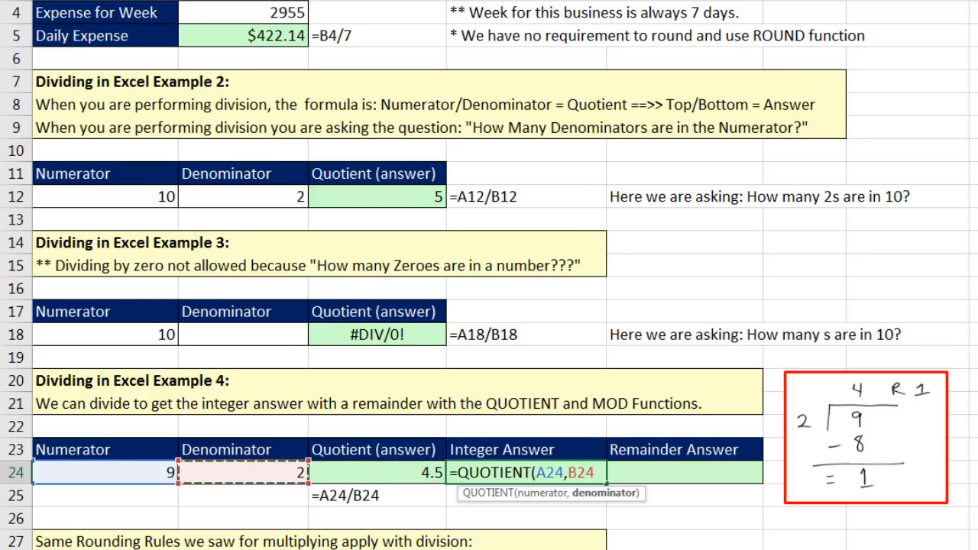
key("Tab")
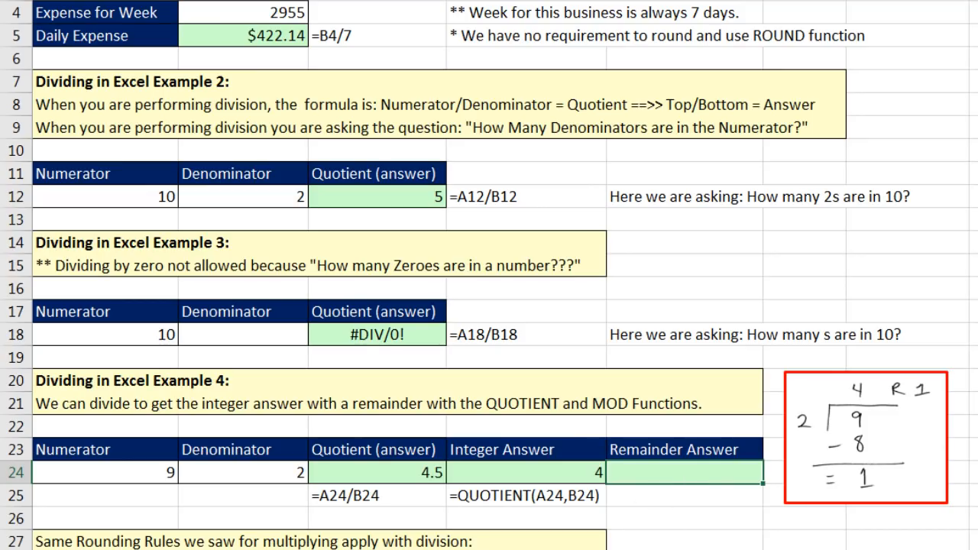
Enter =MOD(A24,B24) in E24 for a remainder of 1, then compare with 4.5.
type("mo")
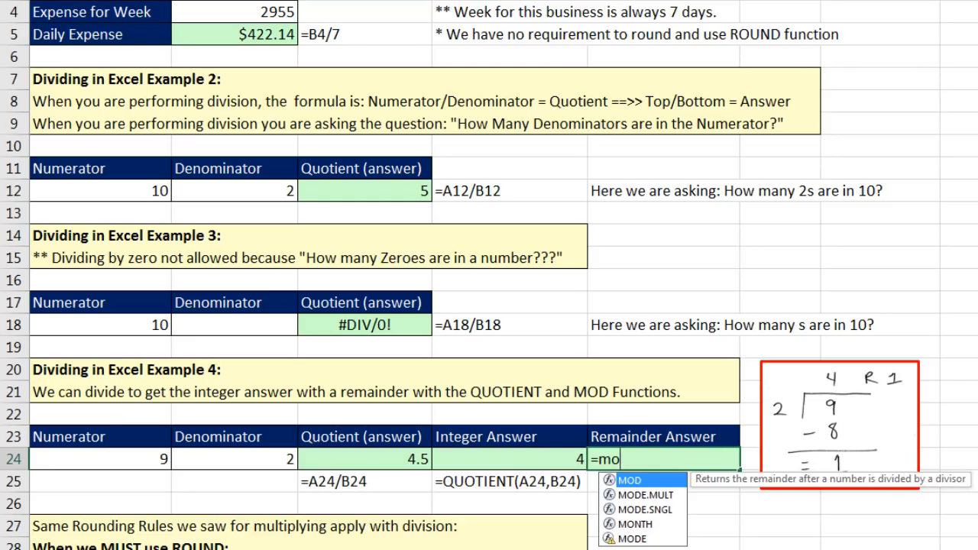
key("Tab")
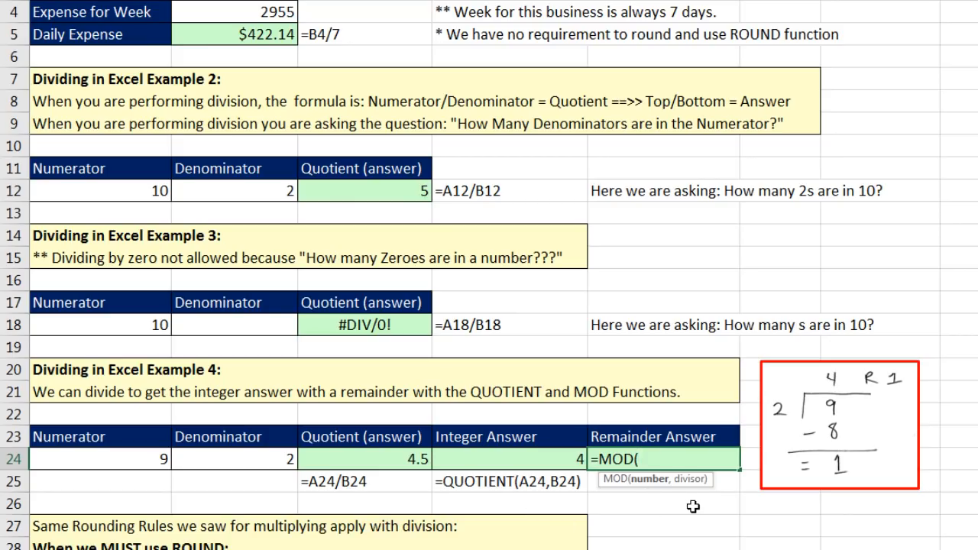
key("Left")
key("Left")
key("Left")
key("Left")
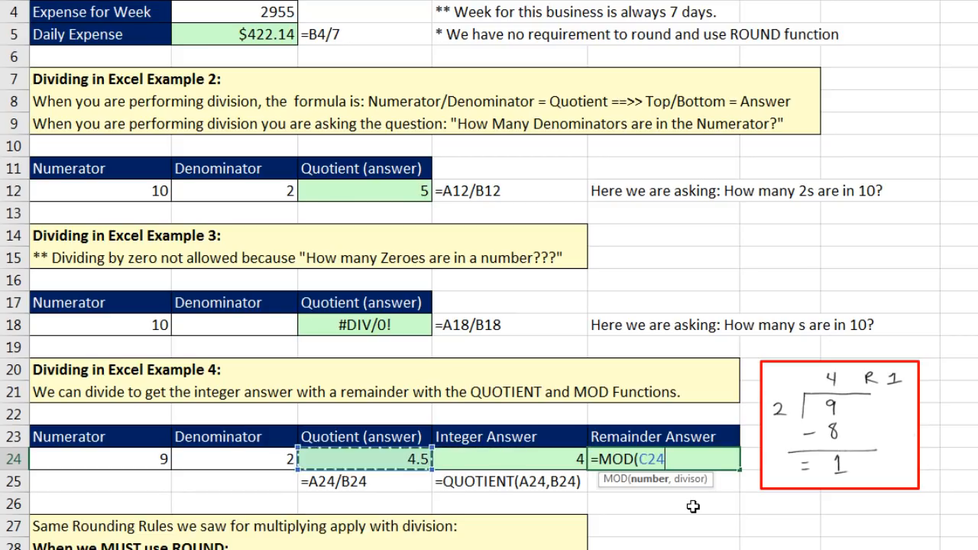
type(",")
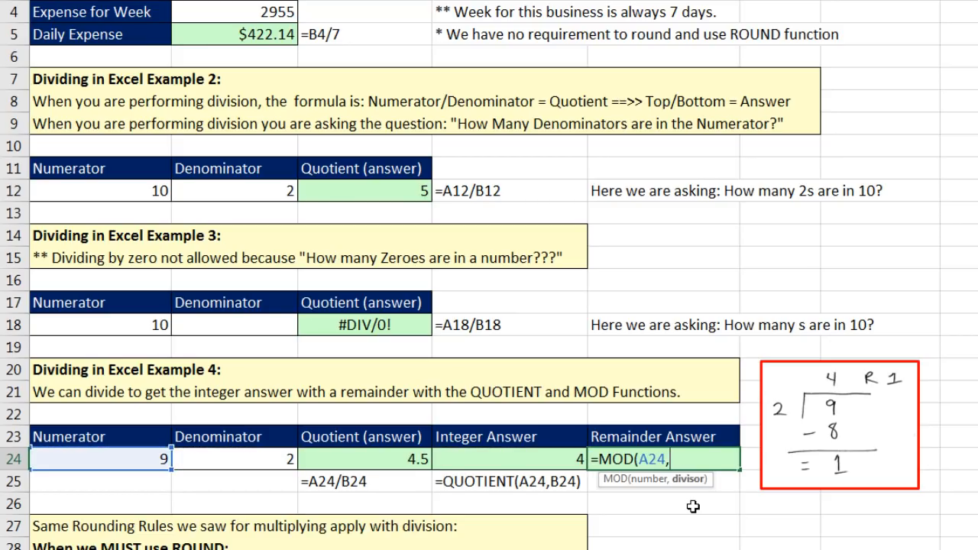
key("Left")
key("Left")
key("Left")
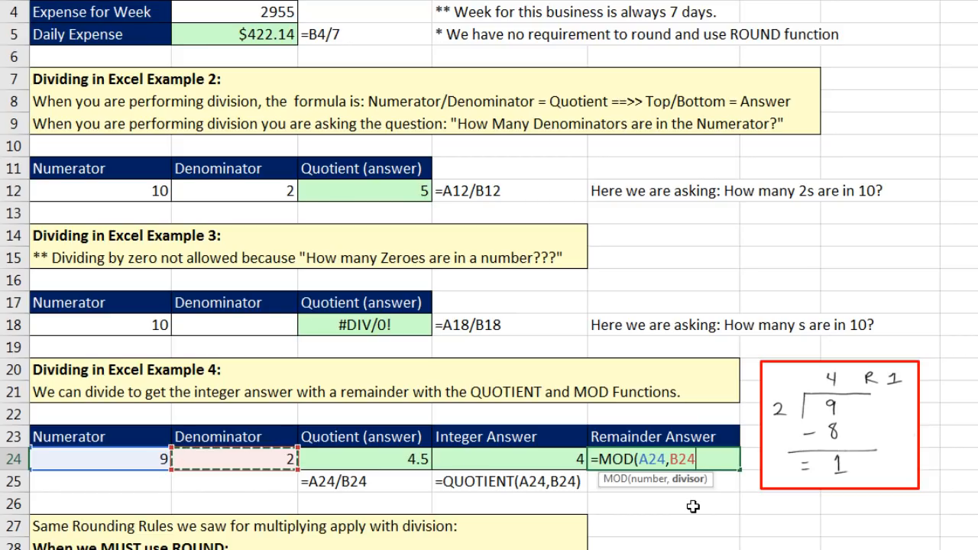
key("Return")
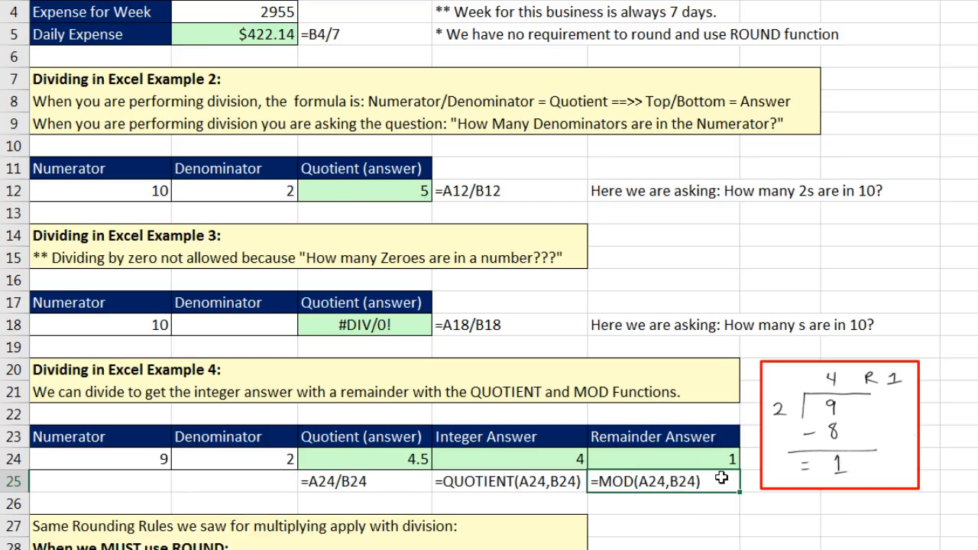
left_click(504, 463)
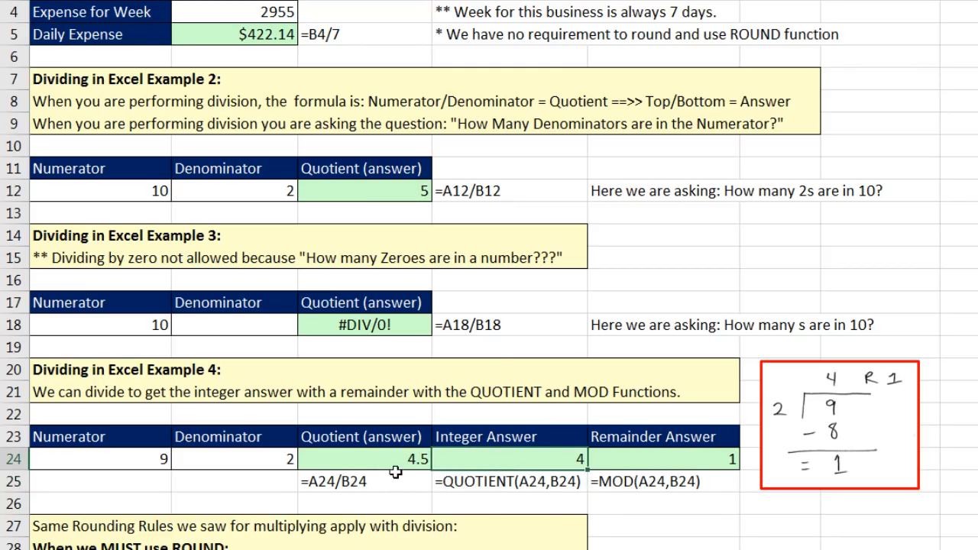
left_click(375, 459)
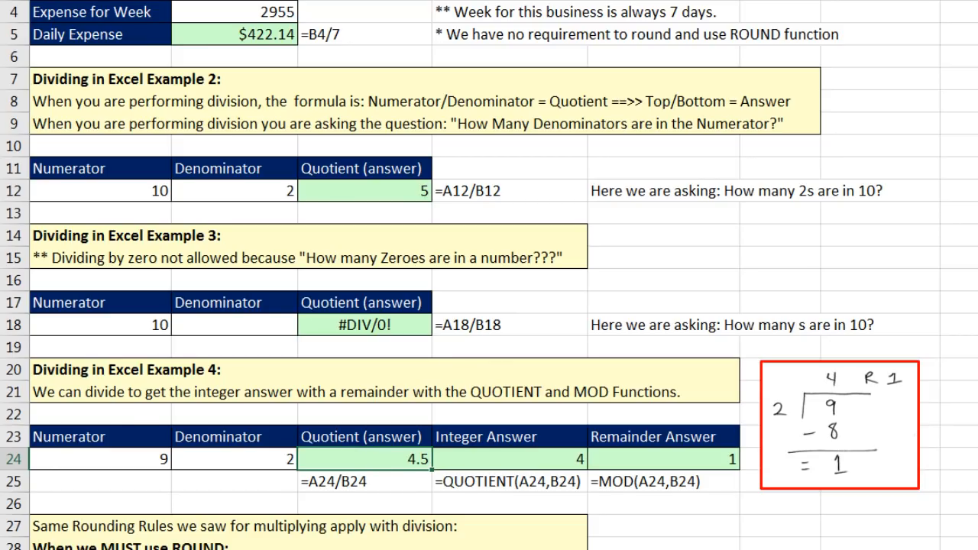
scroll(489, 275, "down", 7)
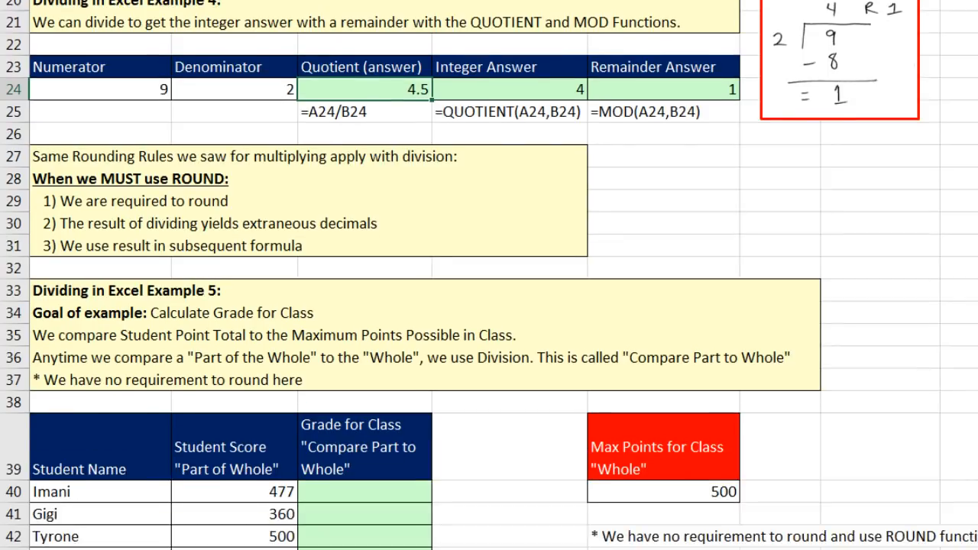
scroll(490, 275, "down", 1)
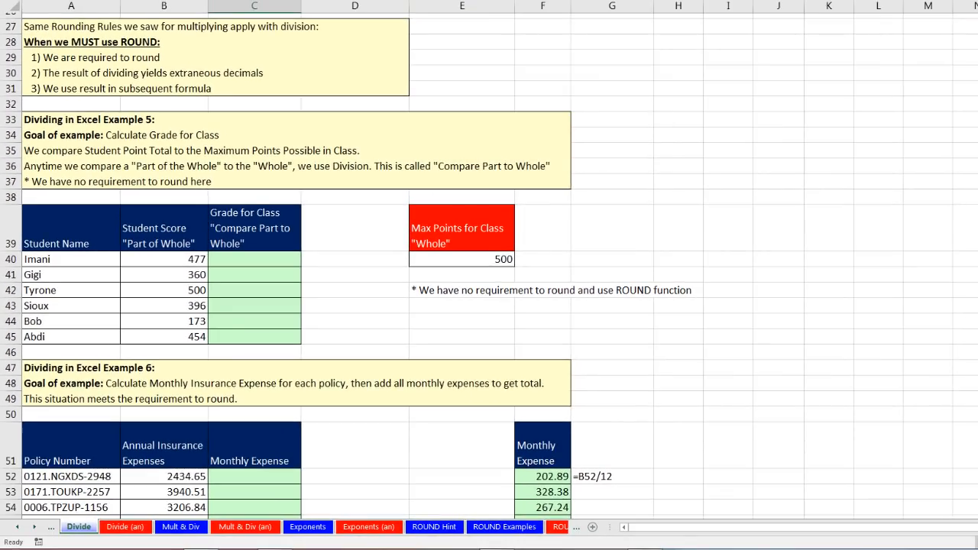
scroll(490, 275, "down", 1)
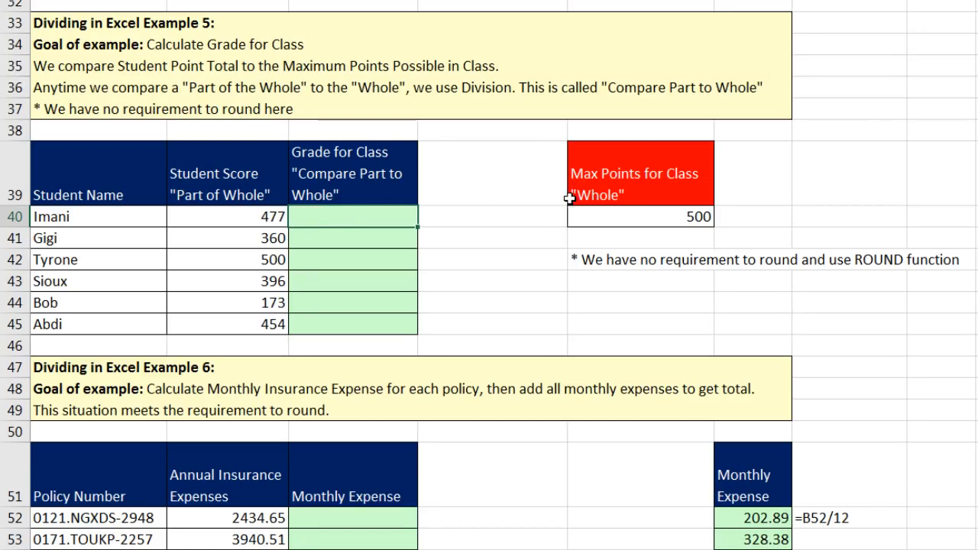
left_click(633, 213)
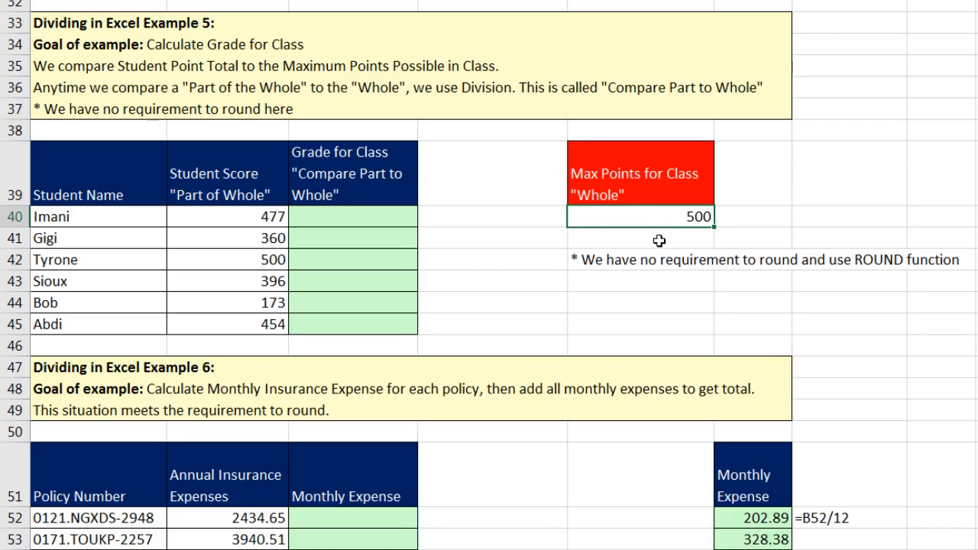
left_click(275, 217)
left_click(275, 240)
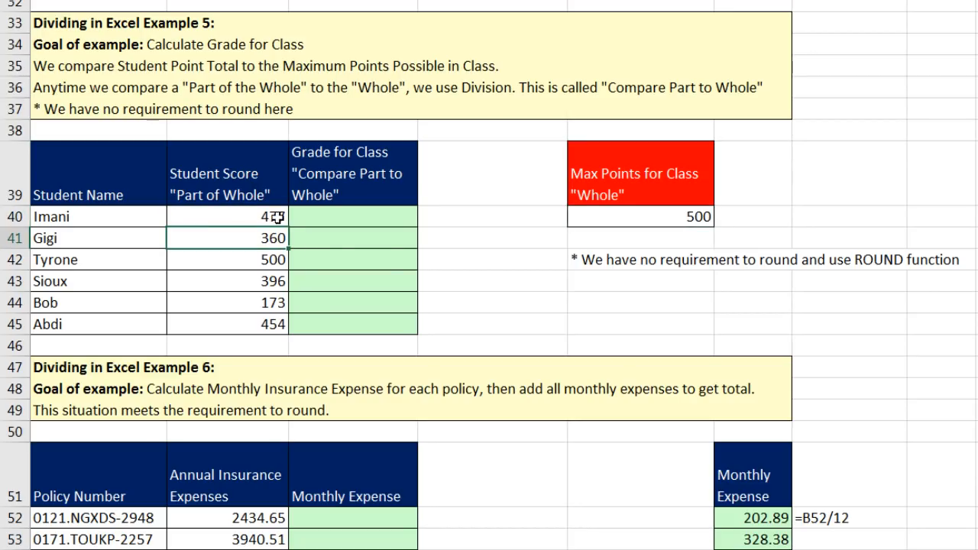
left_click(256, 217)
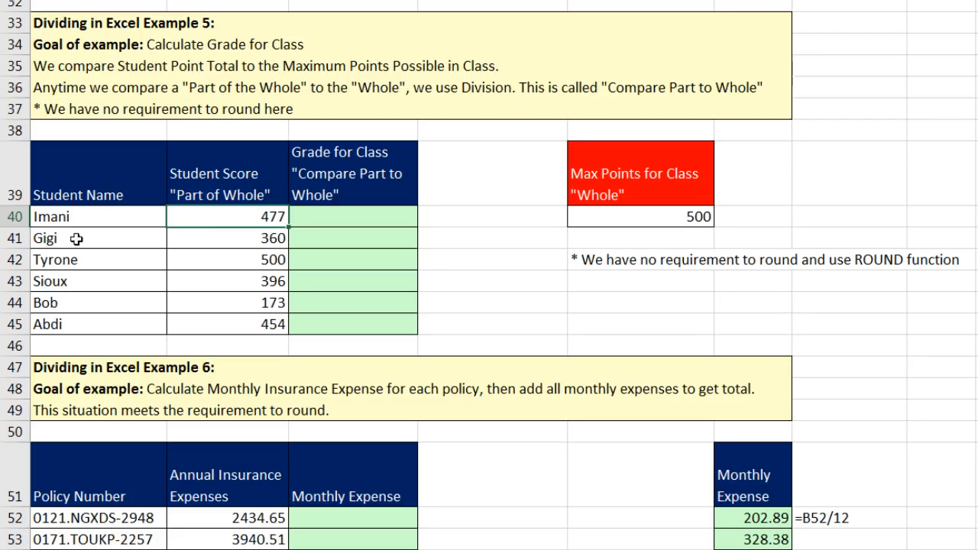
left_click(640, 219)
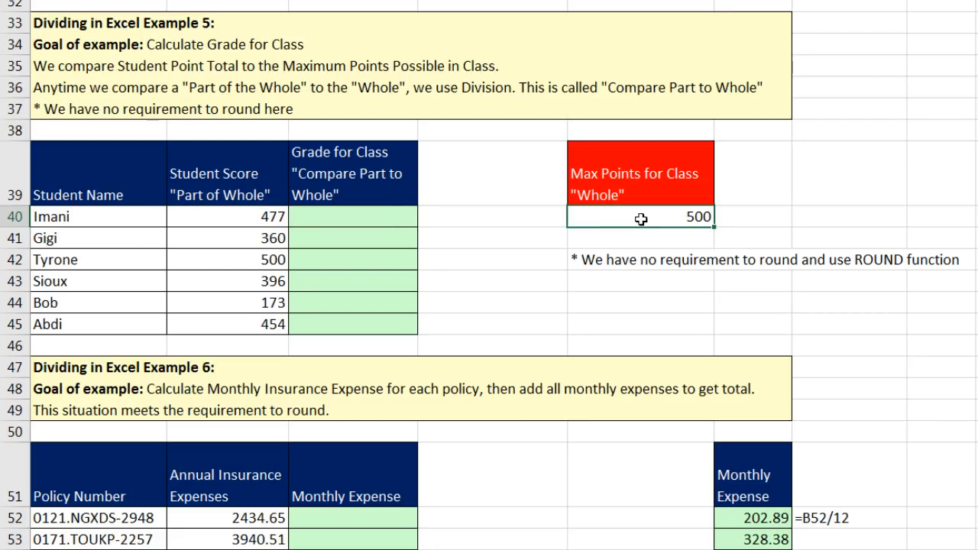
left_click(274, 217)
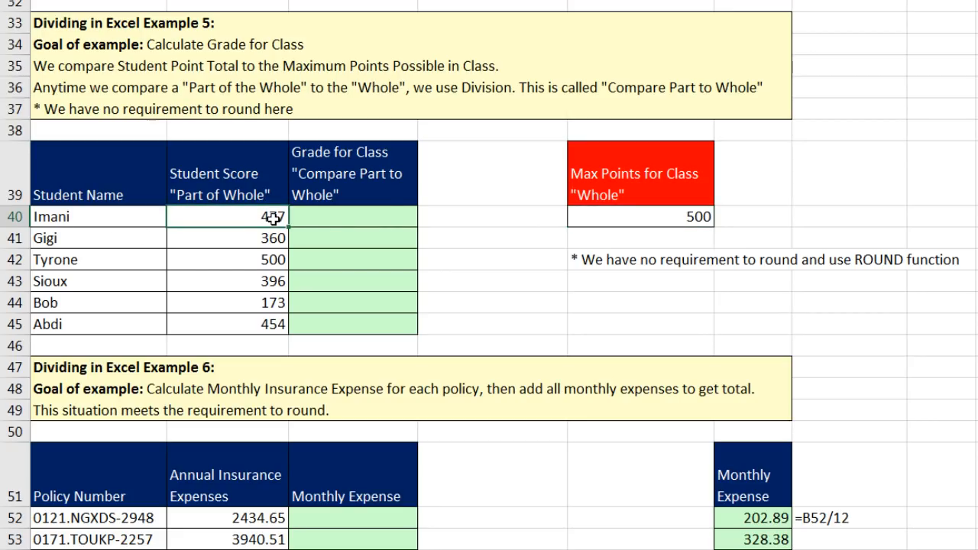
left_click(272, 239)
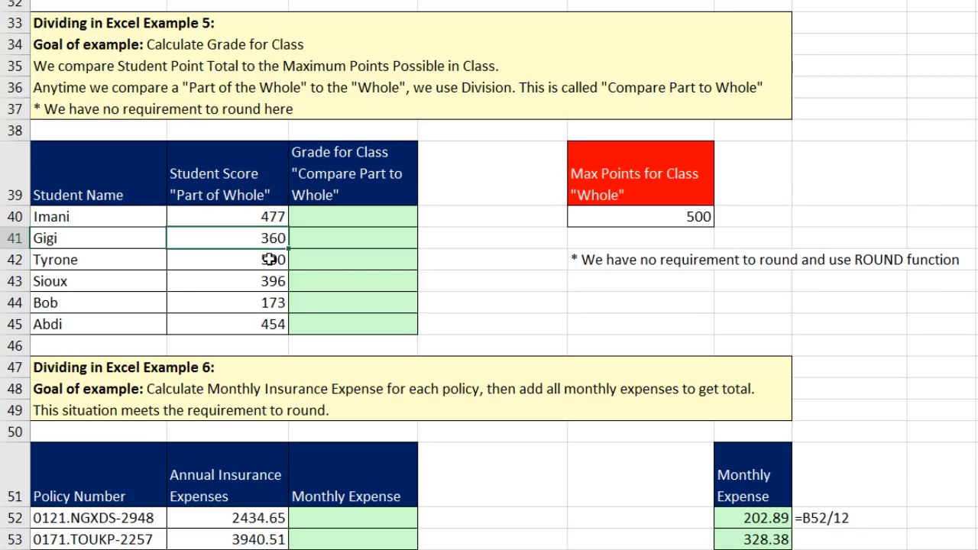
left_click(269, 260)
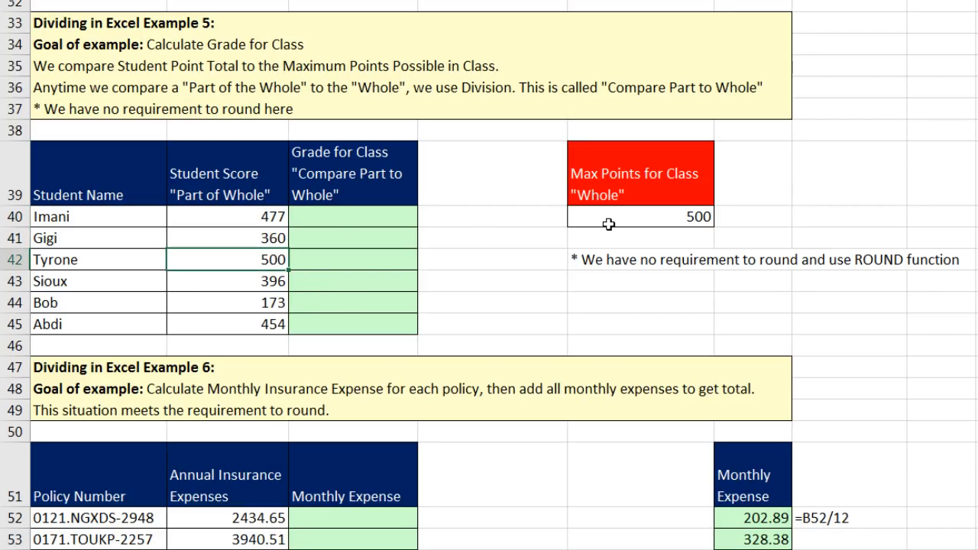
left_click(344, 257)
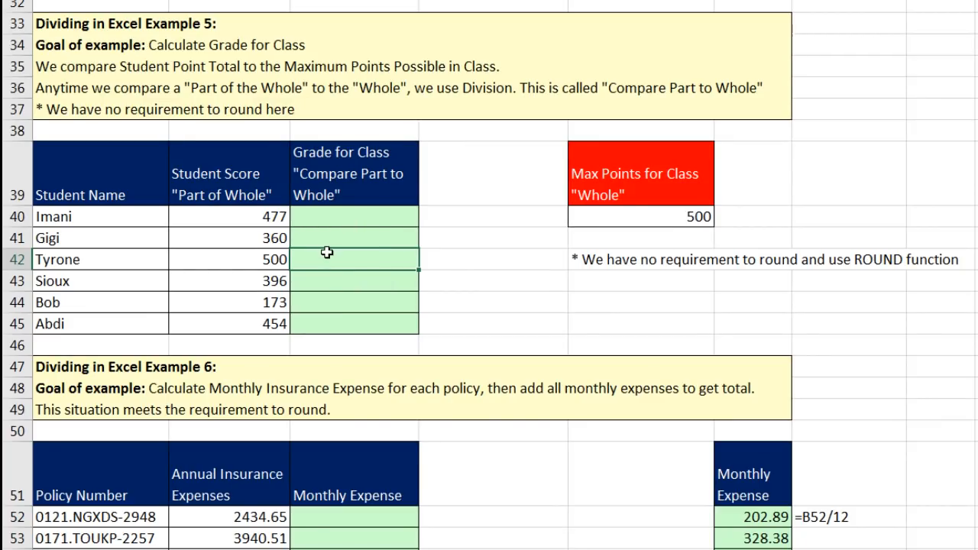
left_click(324, 218)
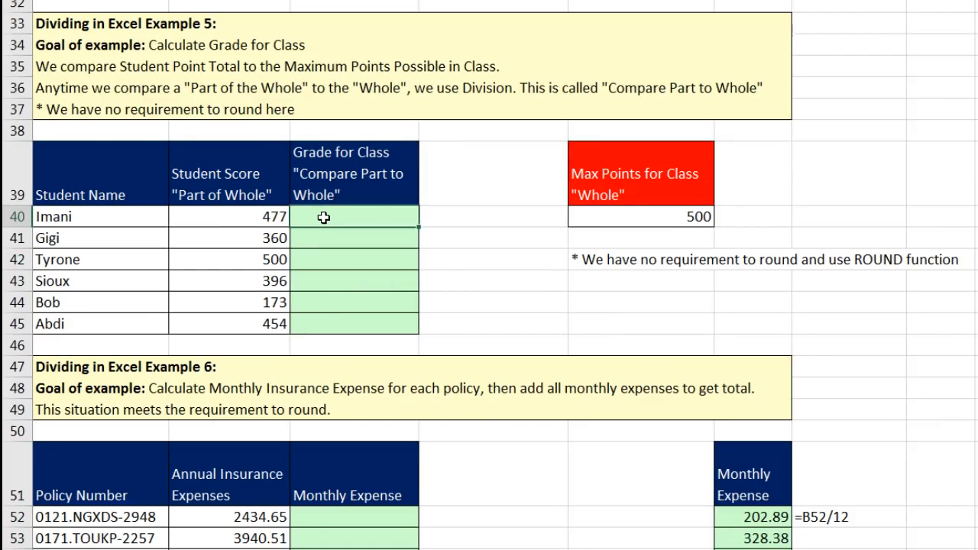
left_click(265, 215)
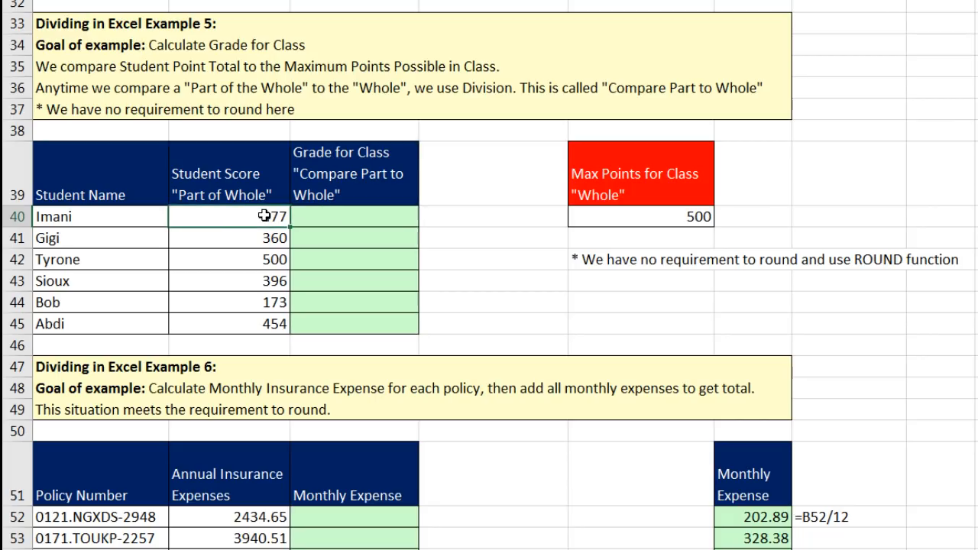
left_click(590, 220)
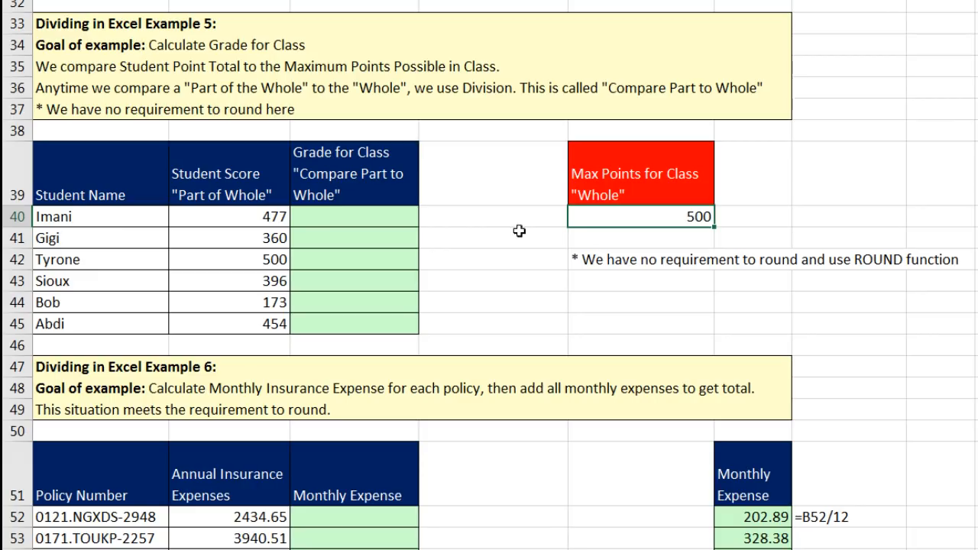
left_click(354, 219)
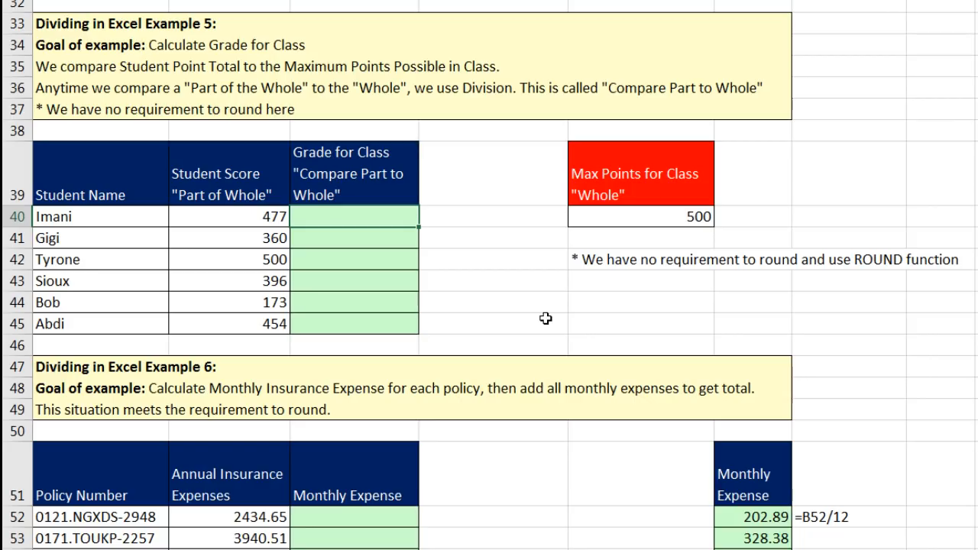
left_click(262, 215)
left_click(270, 239)
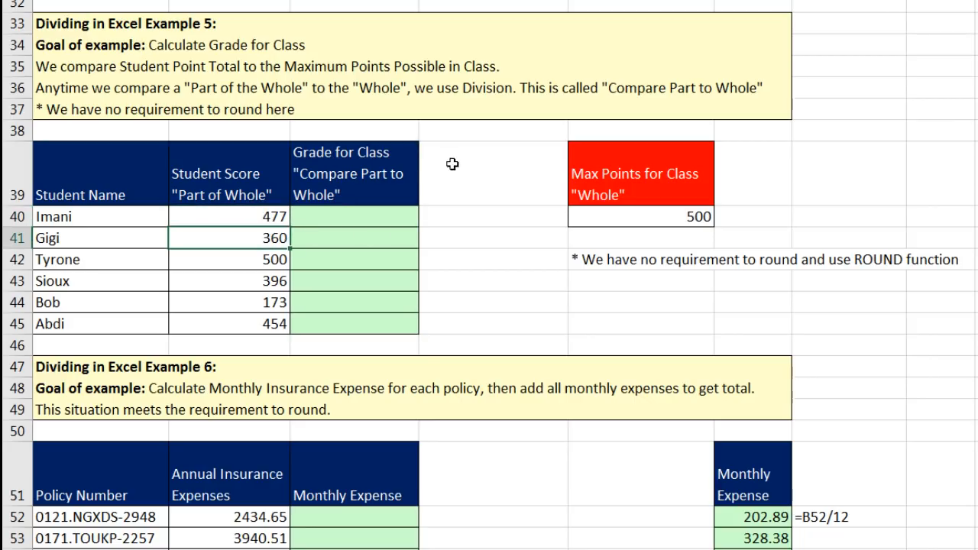
left_click(349, 217)
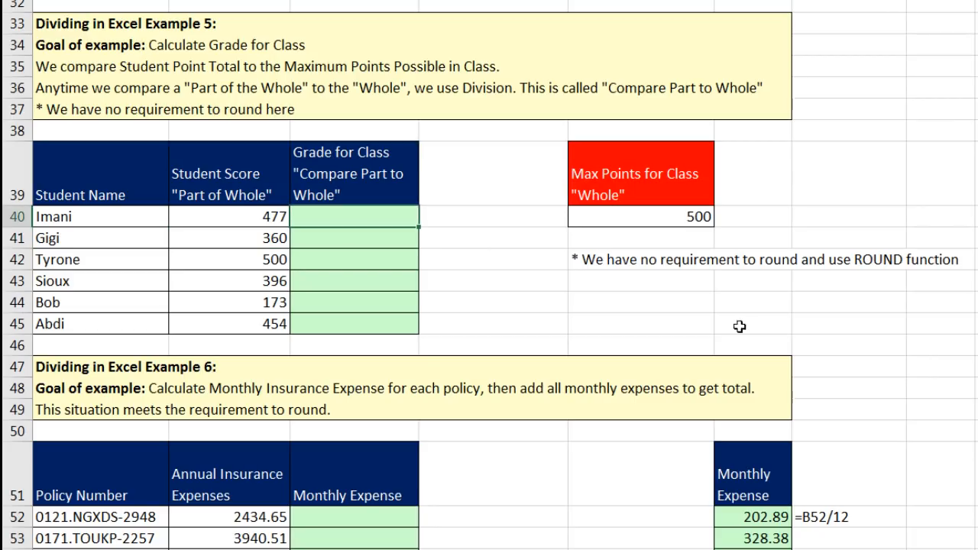
Enter =B40/$E$40 in C40, copy it down to C45, and check grades 0.792 and 1.
type("=")
key("Left")
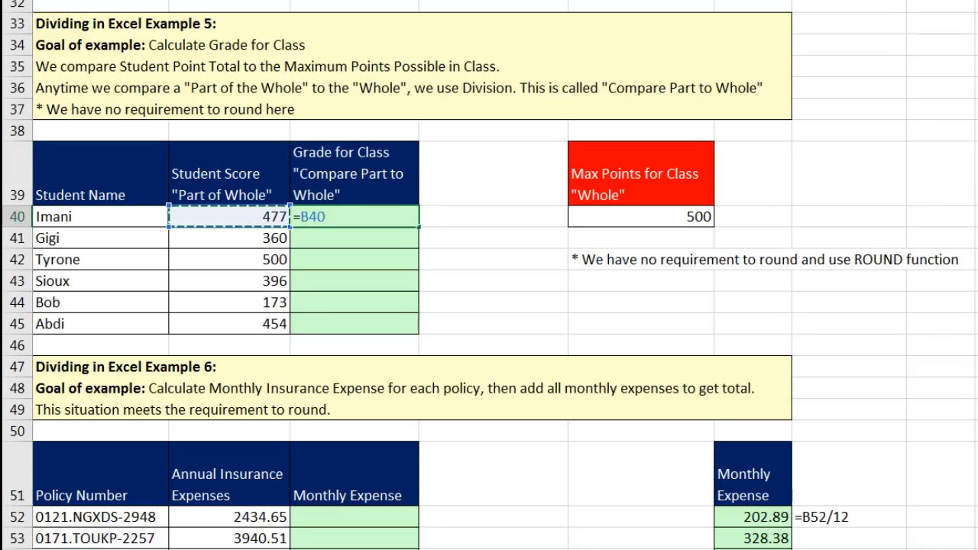
type("/")
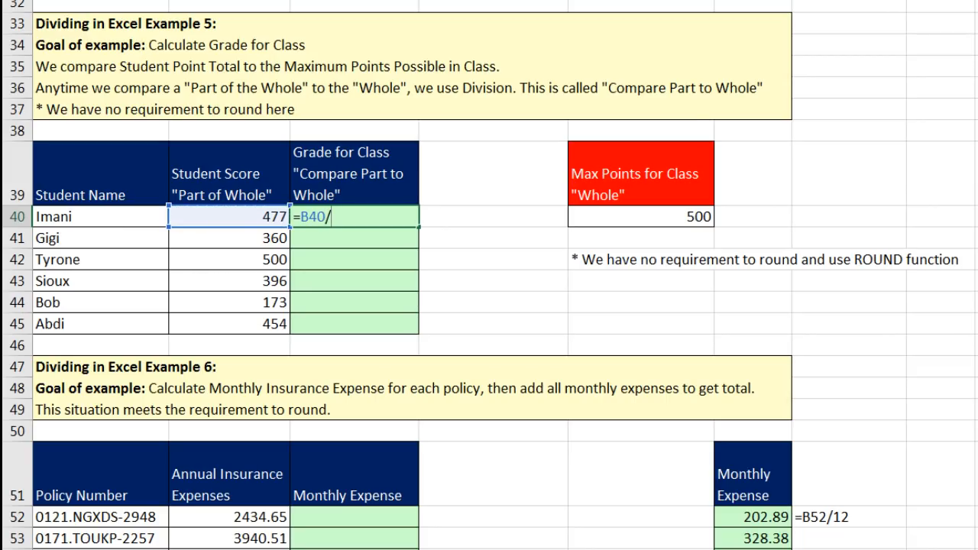
key("Right")
key("Right")
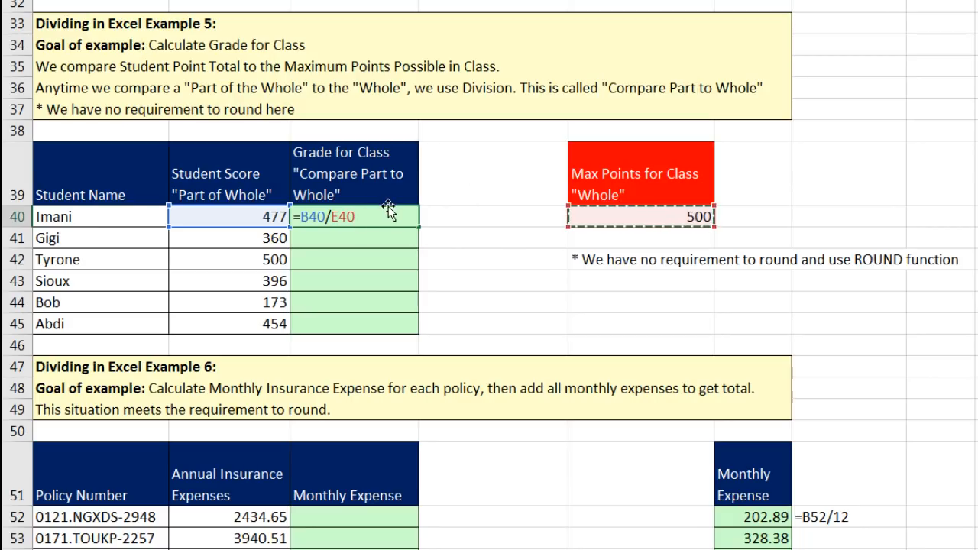
key("F4")
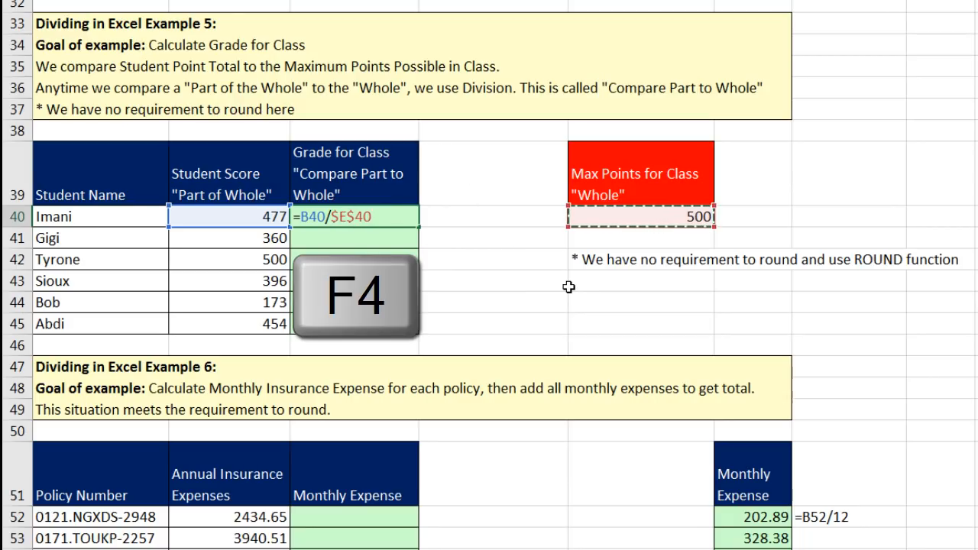
key("ctrl+Return")
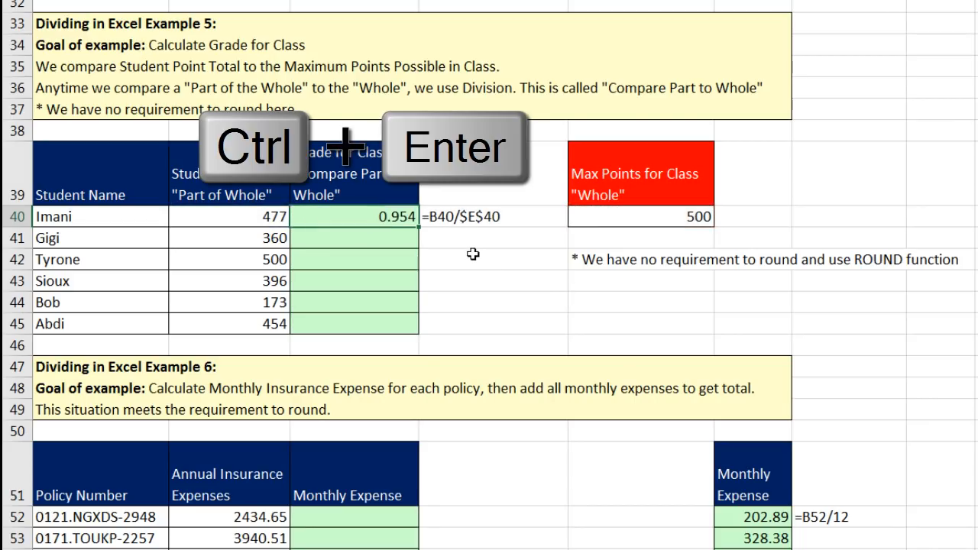
double_click(419, 227)
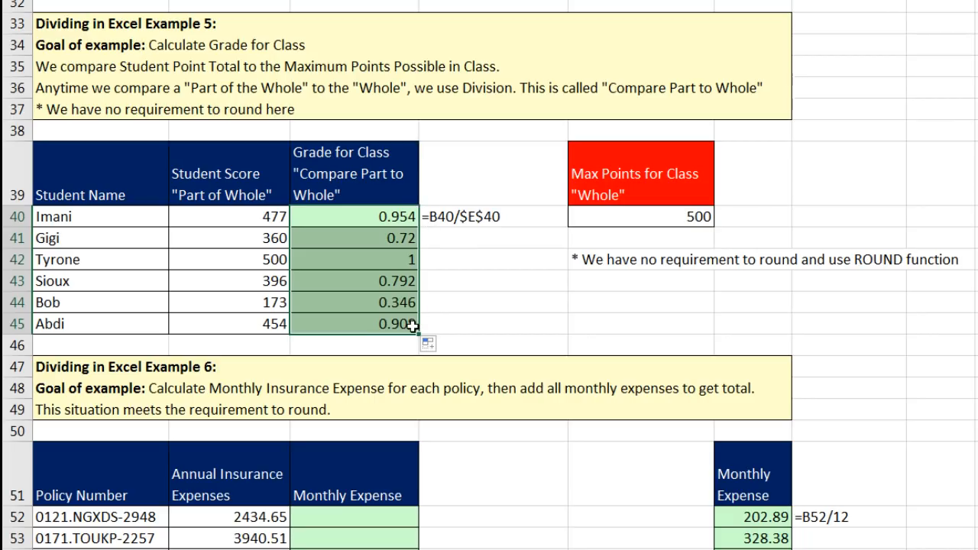
left_click(262, 280)
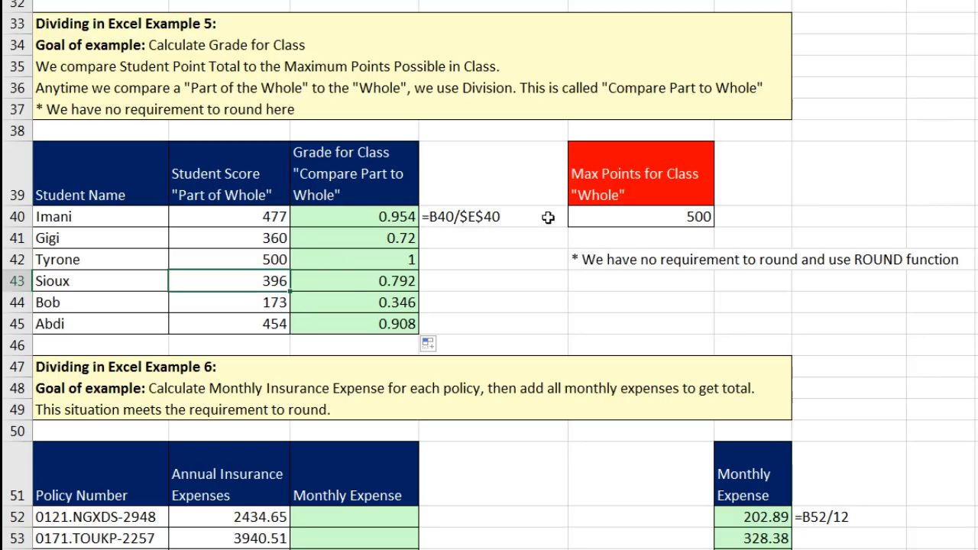
left_click(618, 217)
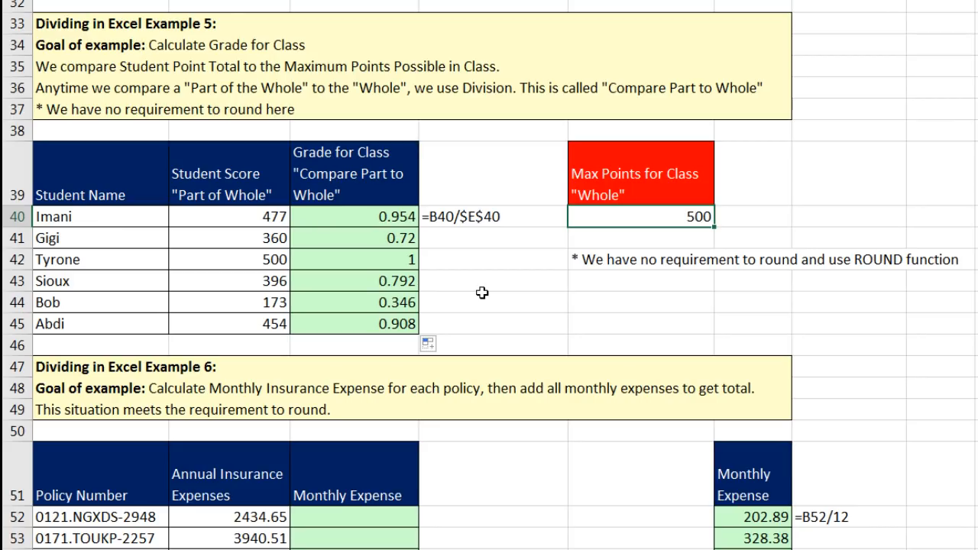
left_click(409, 283)
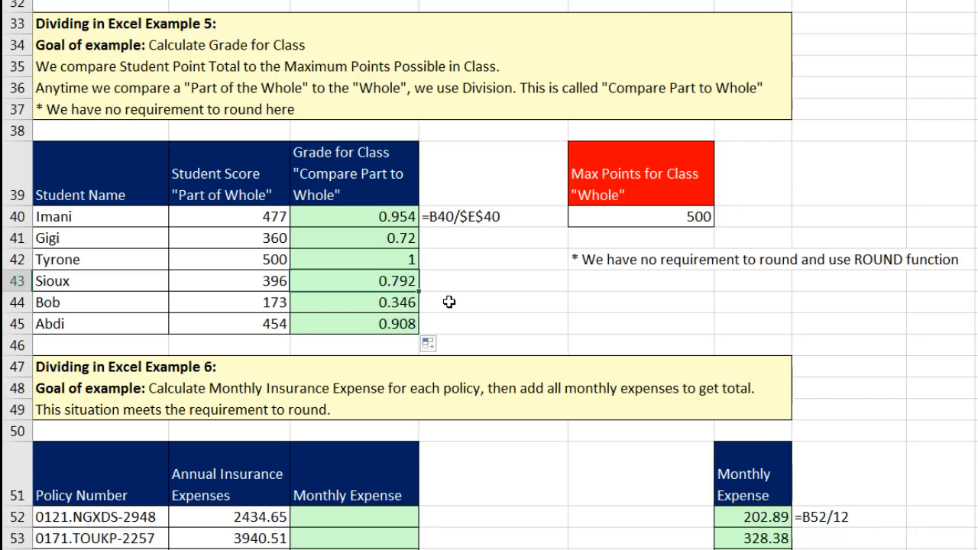
left_click(413, 261)
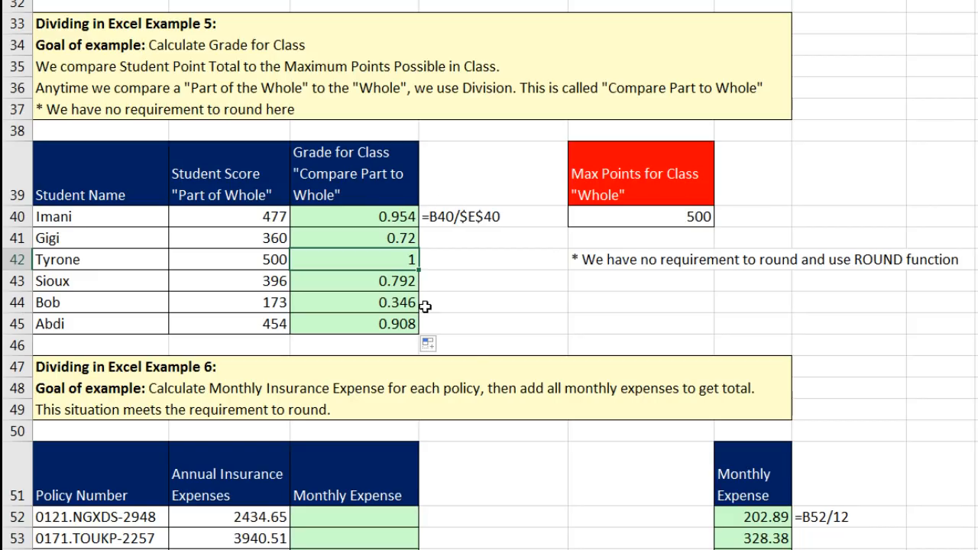
scroll(451, 360, "down", 3)
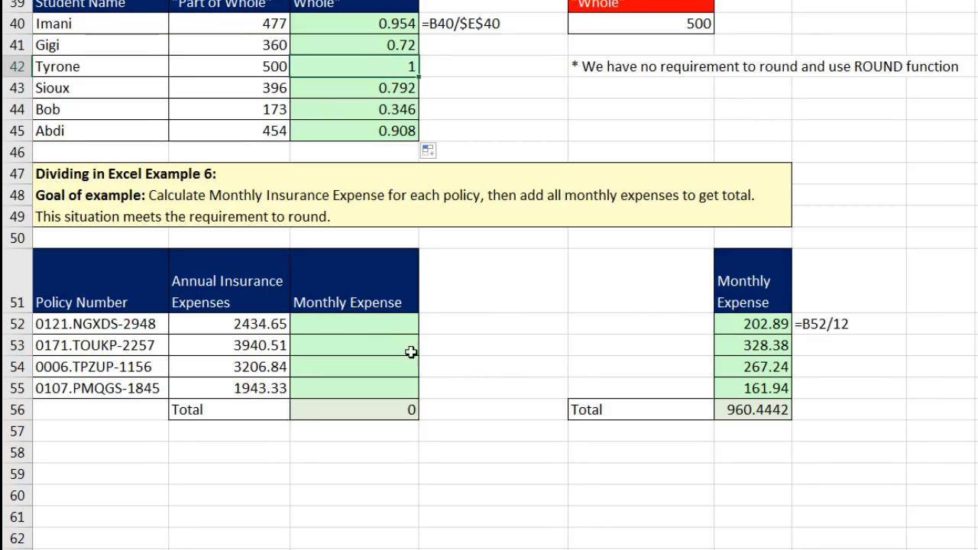
left_click(347, 327)
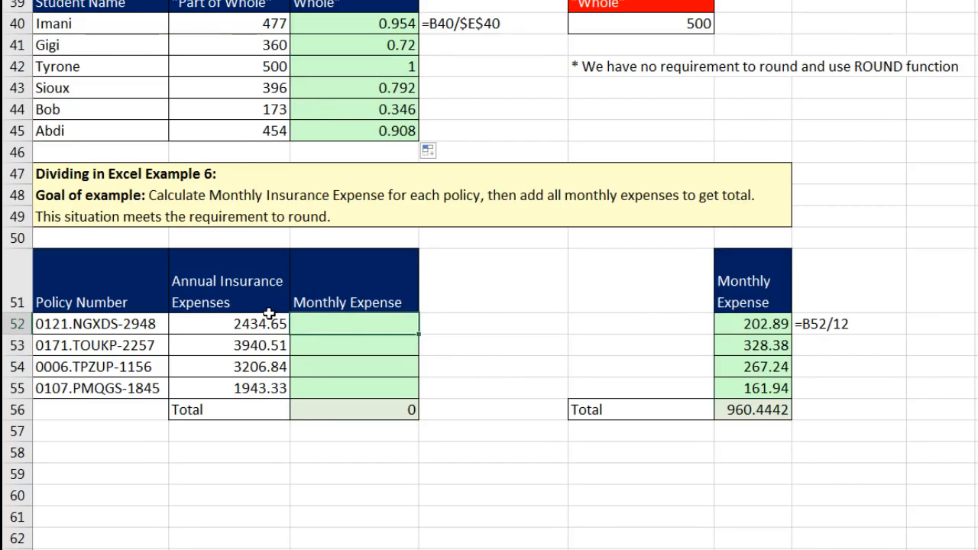
left_click(261, 328)
left_click(260, 346)
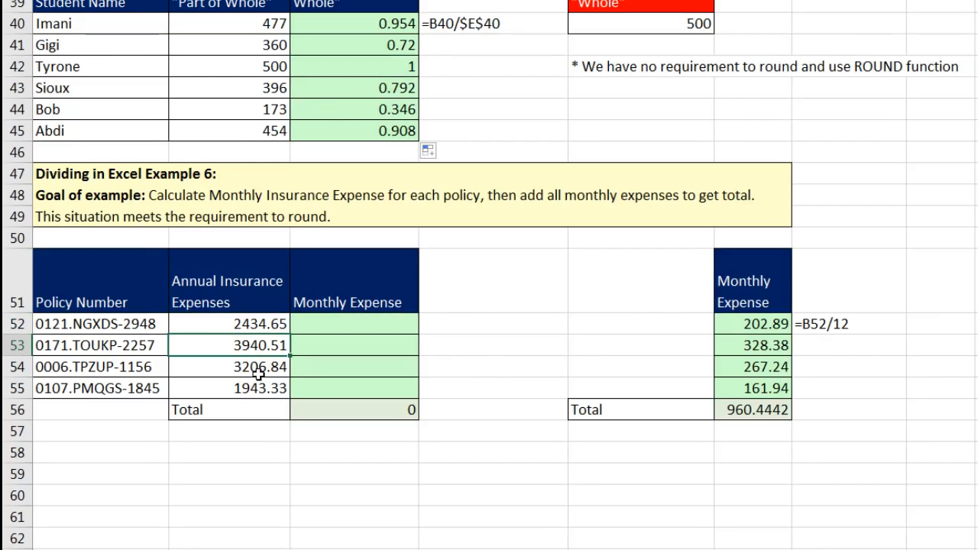
left_click(260, 367)
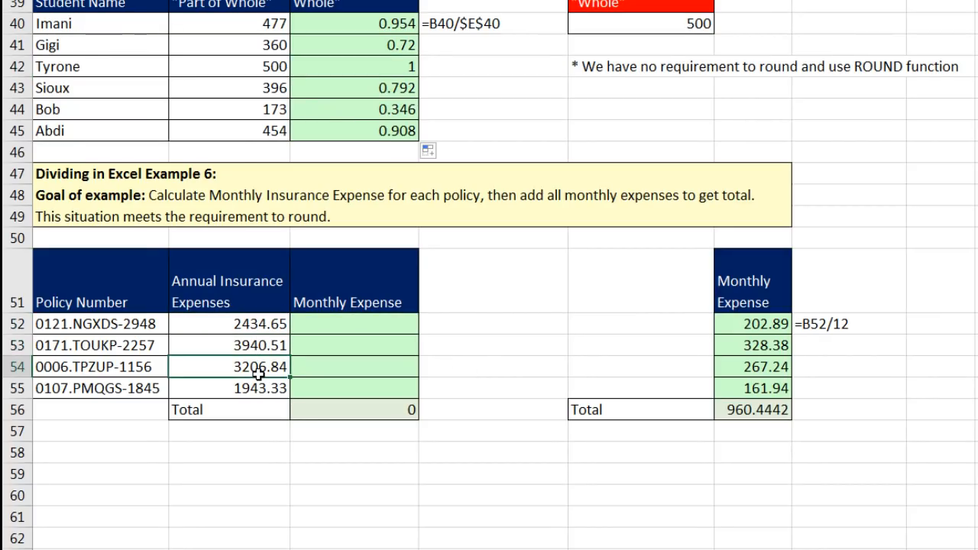
left_click(340, 331)
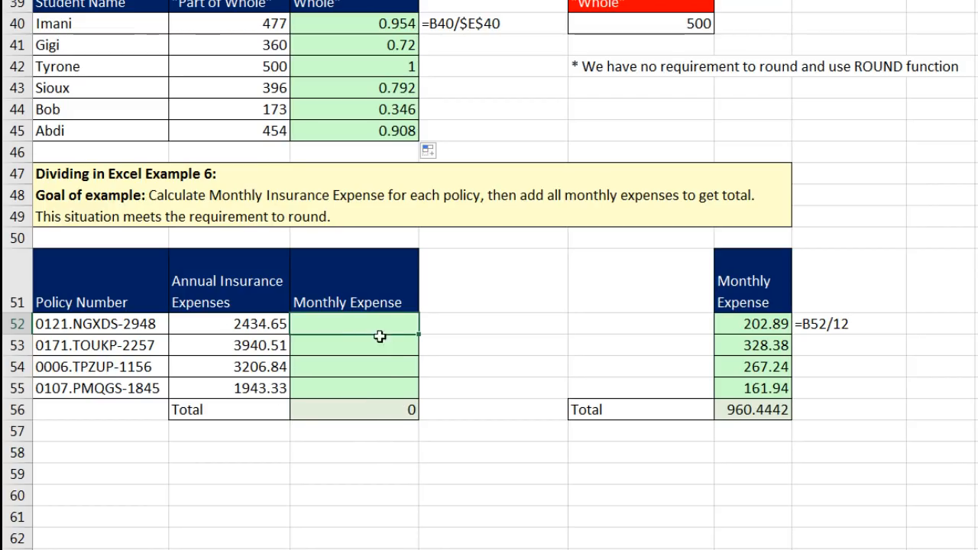
Enter =ROUND(B52/12,2) in C52 and fill it down through C55.
type("=round")
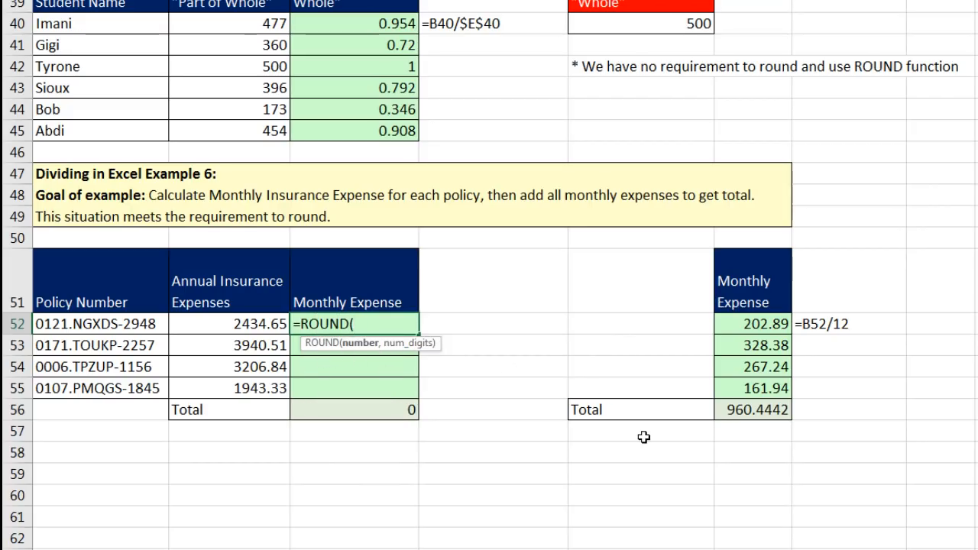
key("Left")
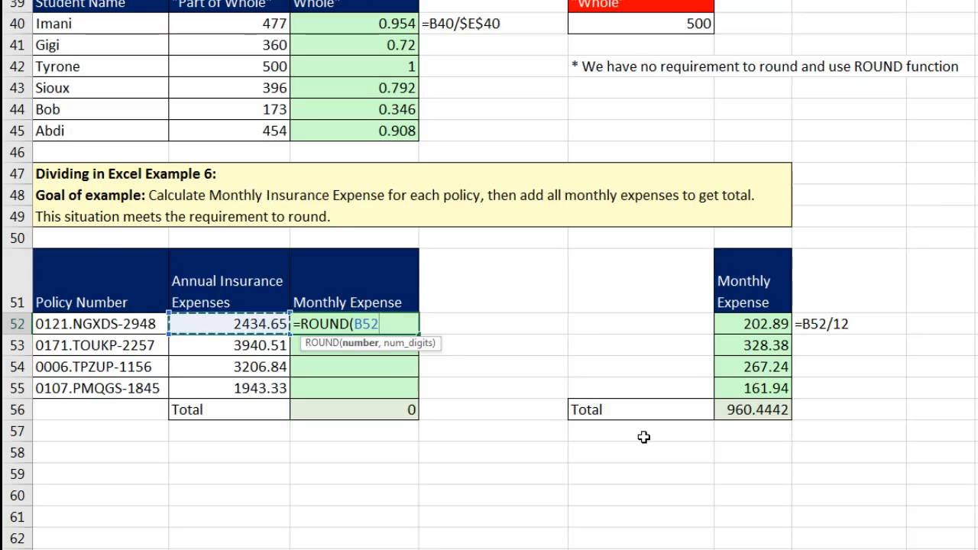
type("/12")
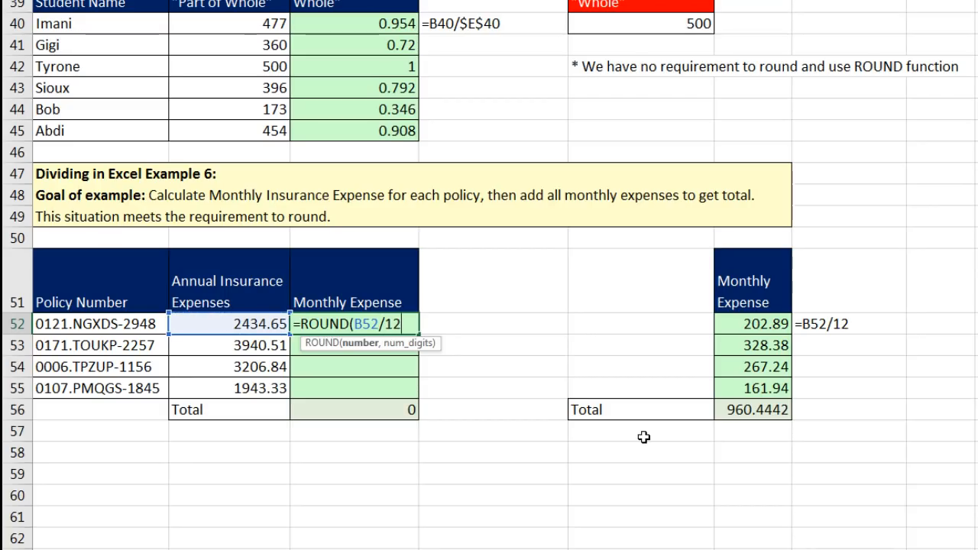
type(",2)")
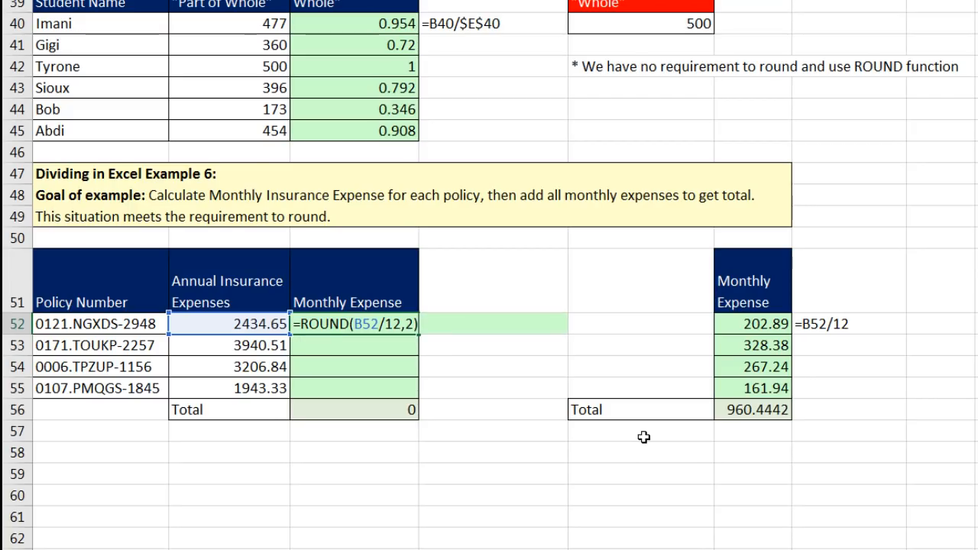
key("ctrl+Return")
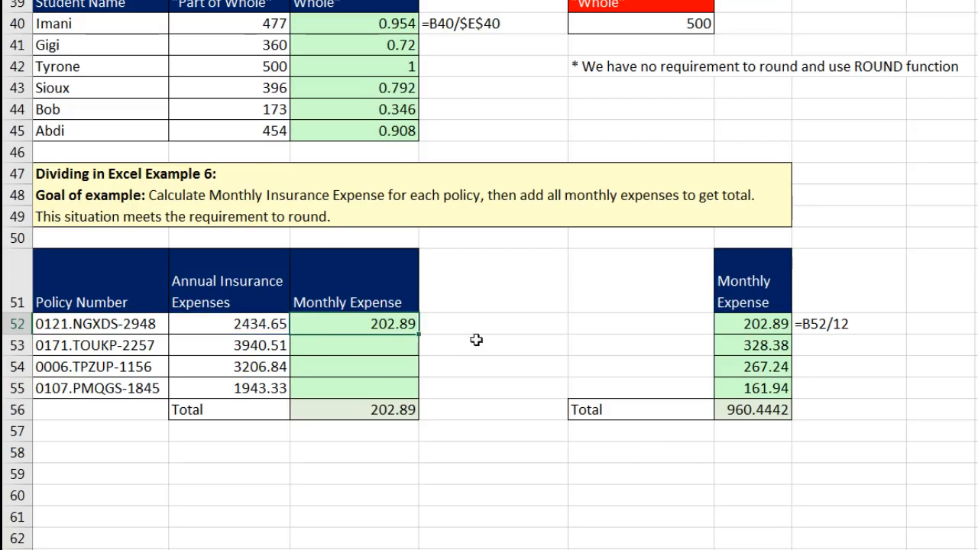
left_click_drag(417, 335, 437, 391)
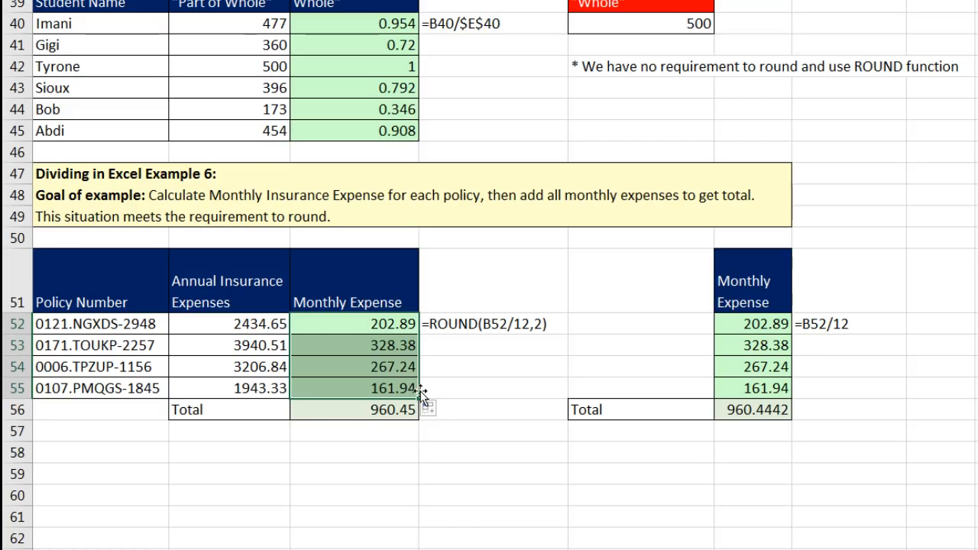
Inspect the Monthly Expense total's SUM formula, C55's ROUND formula and Abdi's grade formula.
left_click(370, 413)
key("F2")
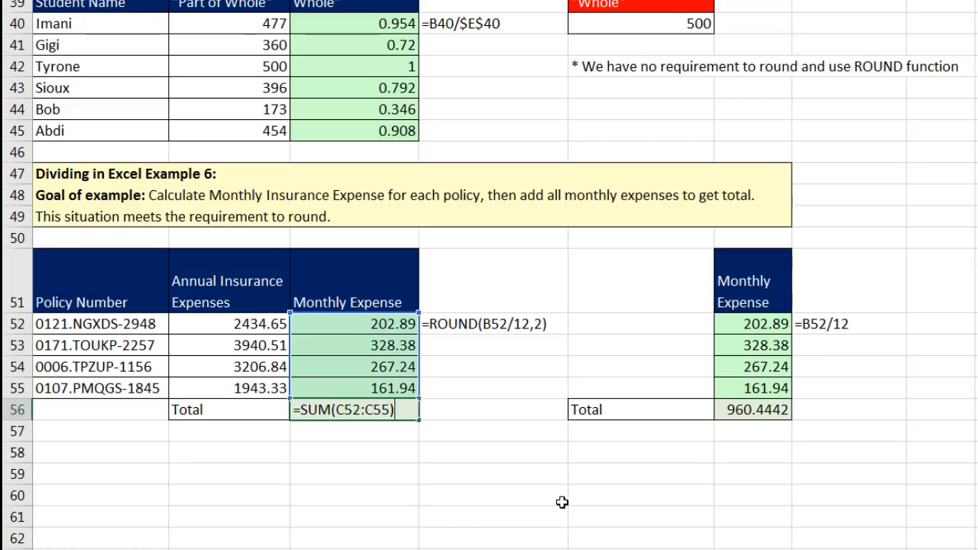
key("Return")
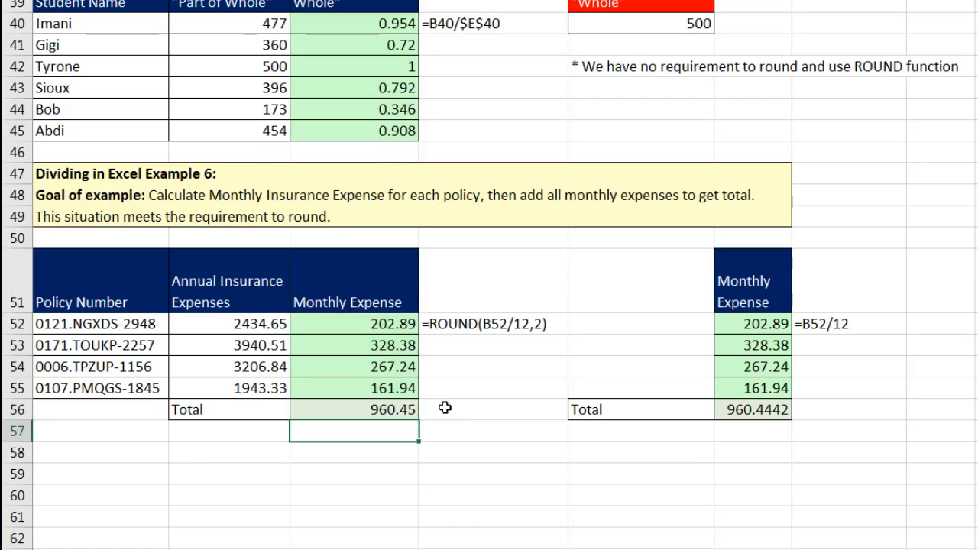
left_click(390, 386)
key("F2")
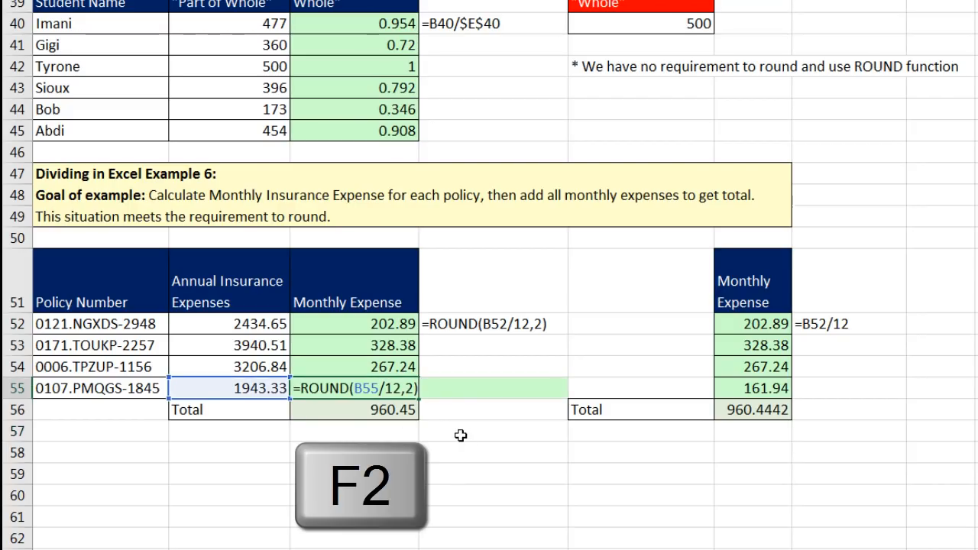
key("Escape")
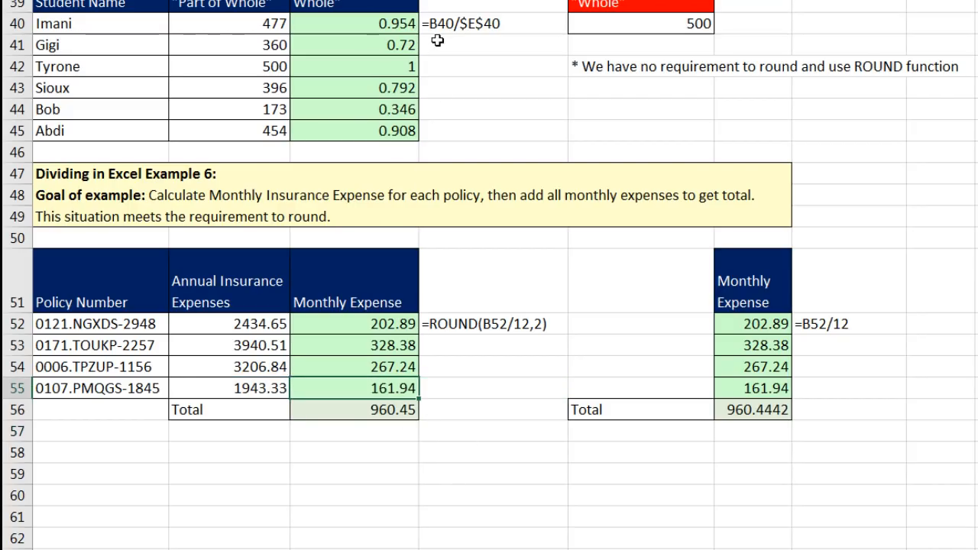
left_click(392, 129)
key("F2")
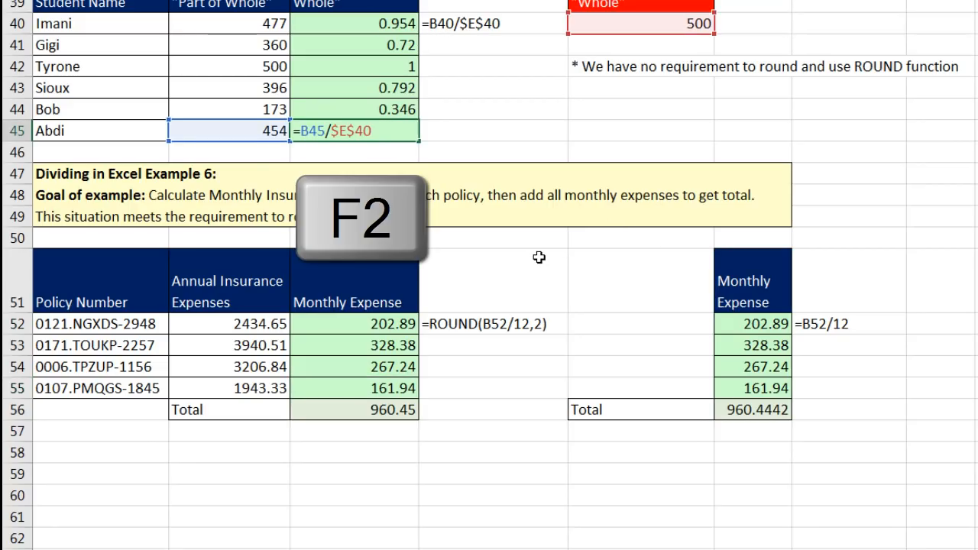
key("Escape")
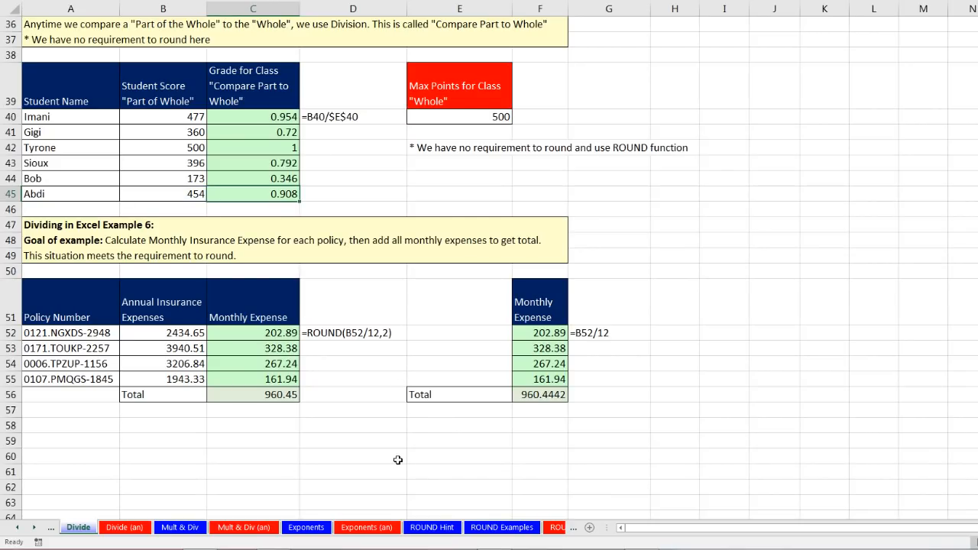
On the Mult & Div sheet, enter =B9*B10 in B11 for a Total of 1806.675.
left_click(180, 527)
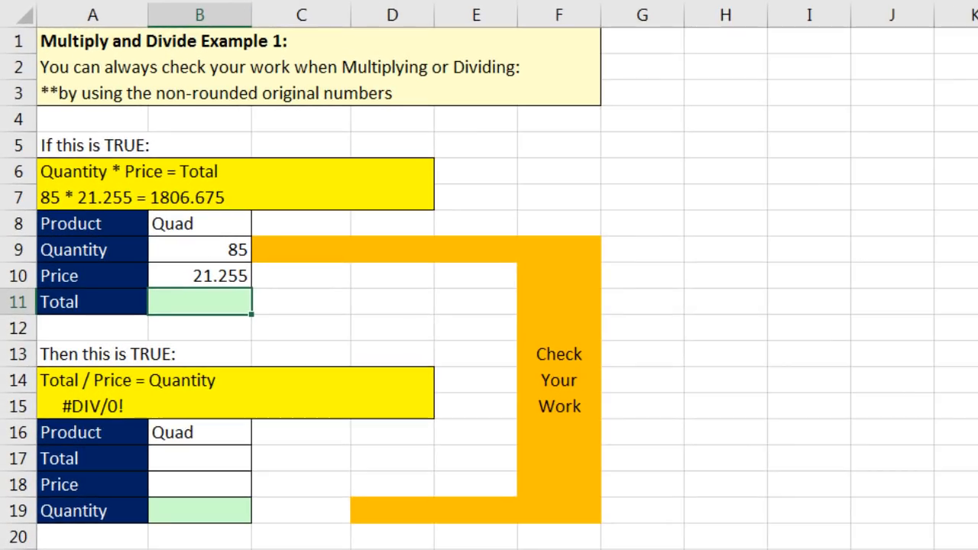
type("=")
key("Up")
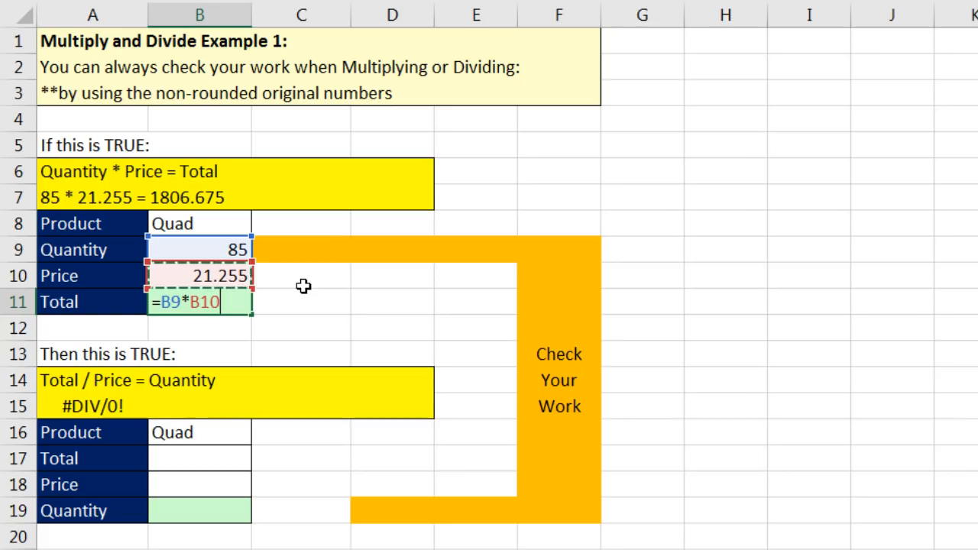
key("Return")
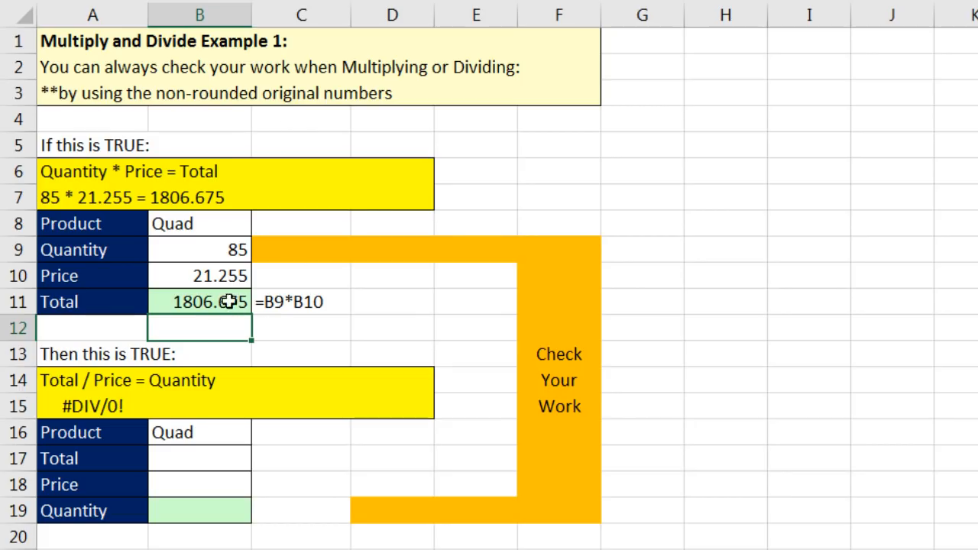
Enter Total 1806.675 in B17 and Price 21.255 in B18 of the check table.
left_click(191, 460)
type("1806.675")
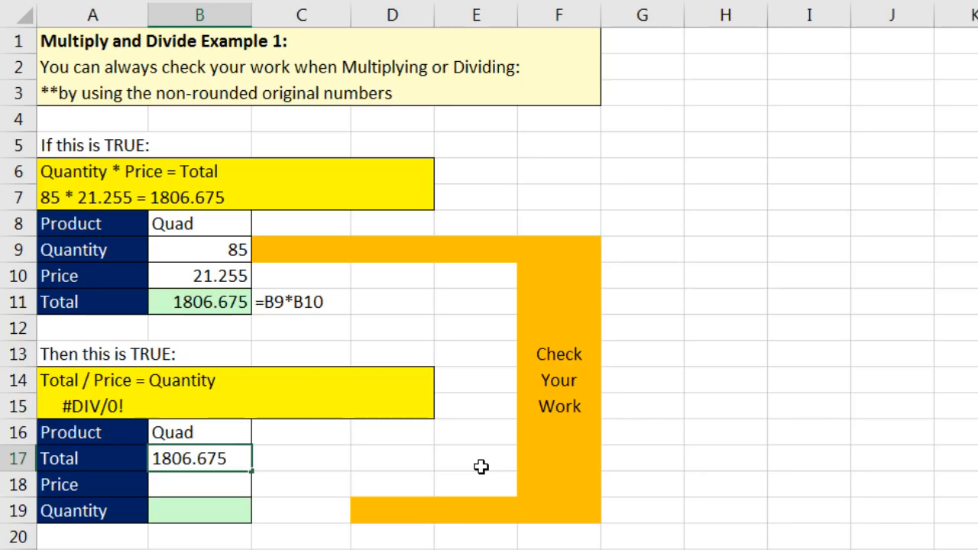
key("Return")
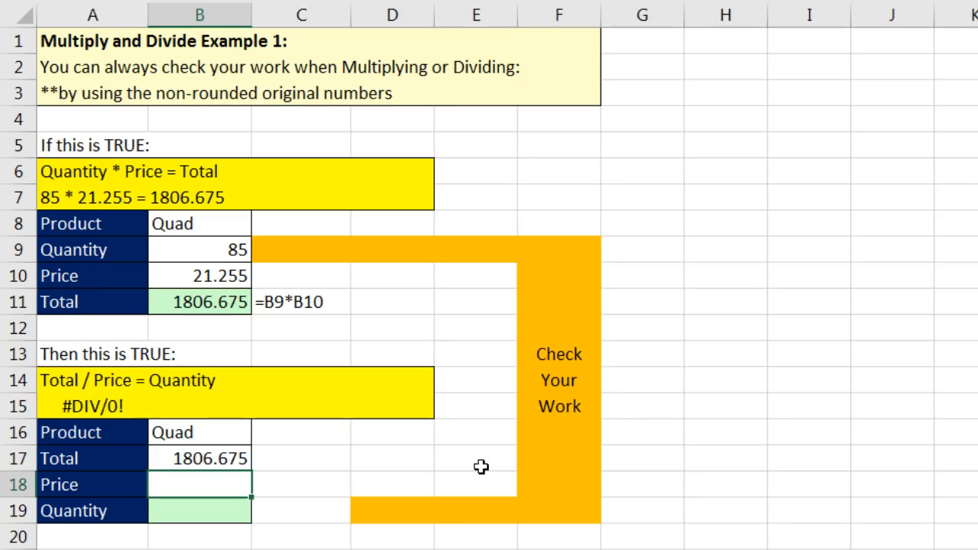
type("21.255")
key("Return")
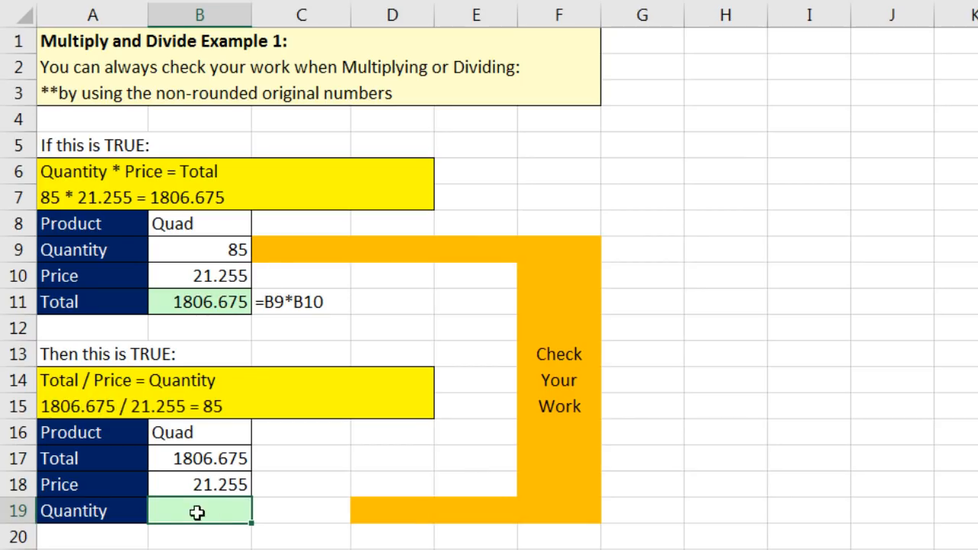
Compute Quantity =B17/B18 (85) in B19 and Price =B25/B26 (21.255) in B27.
type("=")
key("Up")
key("Up")
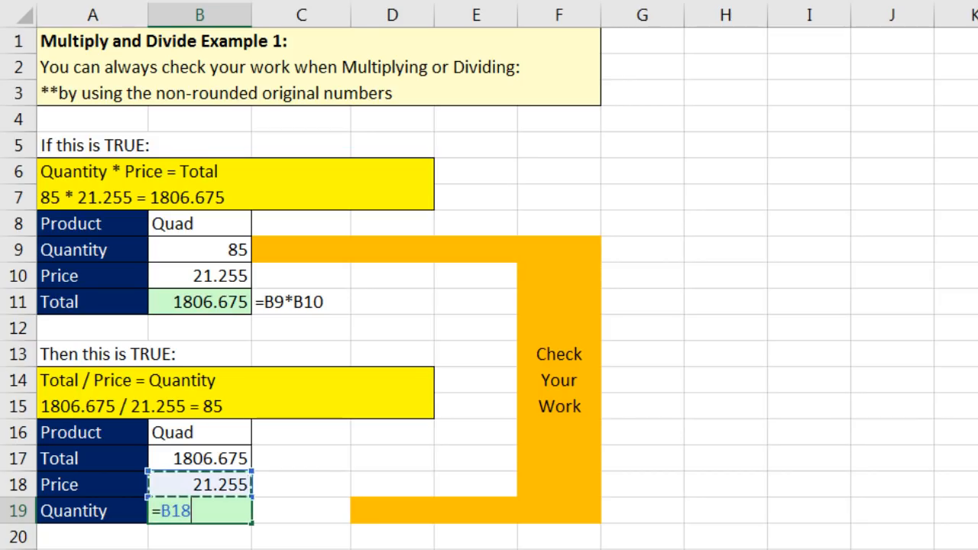
type("/")
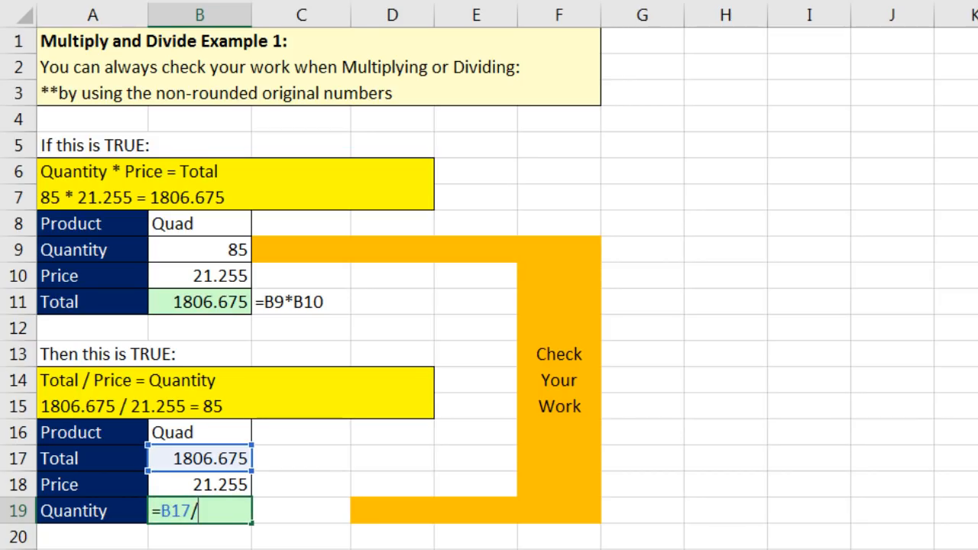
key("Up")
key("Return")
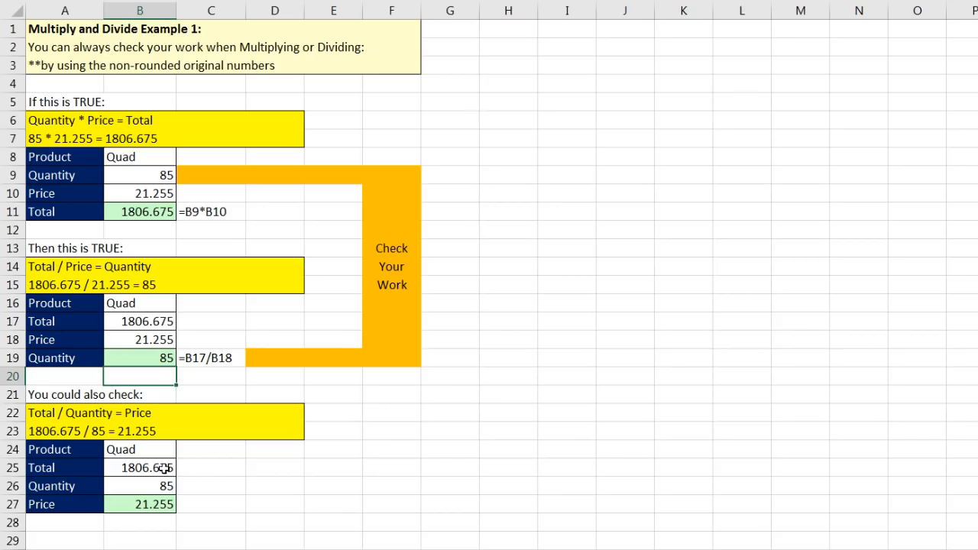
left_click(158, 505)
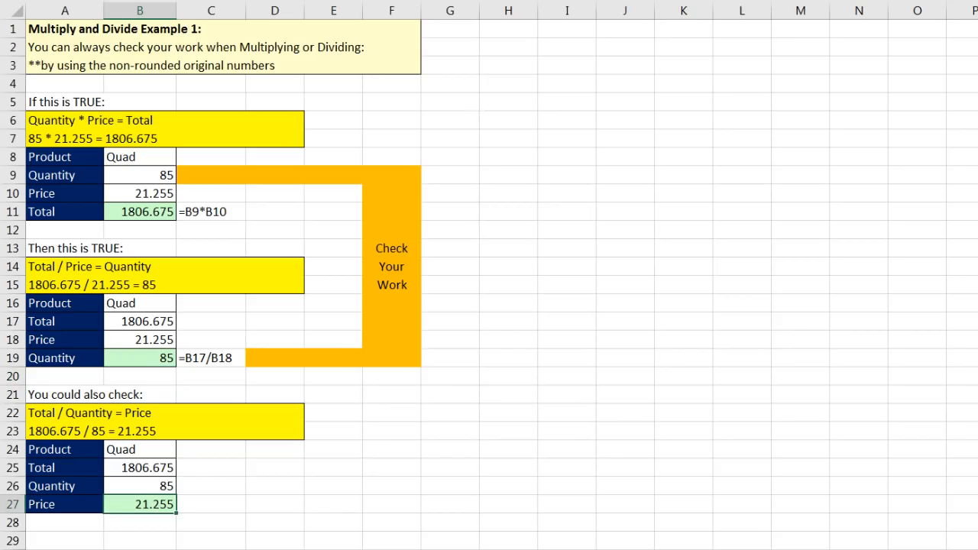
type("=B25/B26")
key("Return")
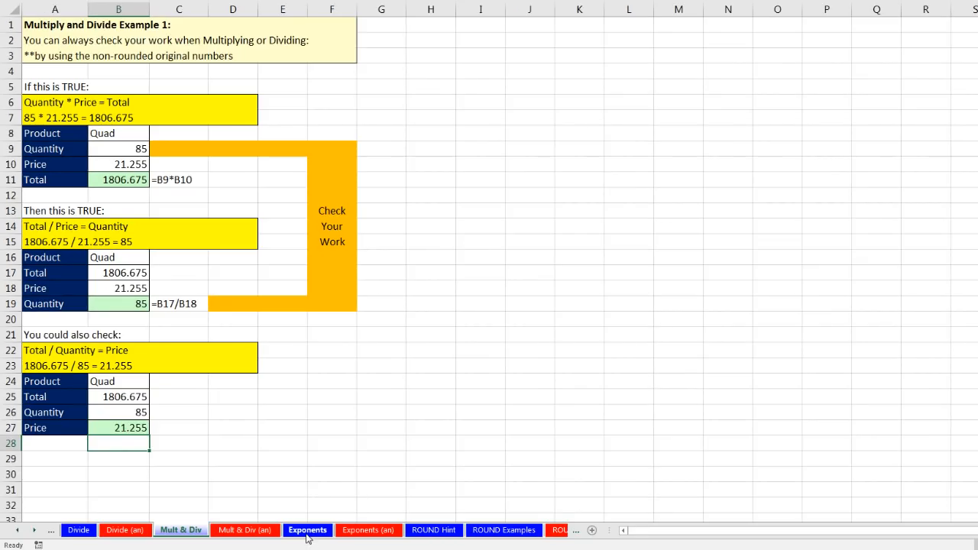
On the Exponents sheet, enter =PRODUCT(A6:A11) in A12 showing 64, and move the exponent picture mid-sheet.
left_click(309, 533)
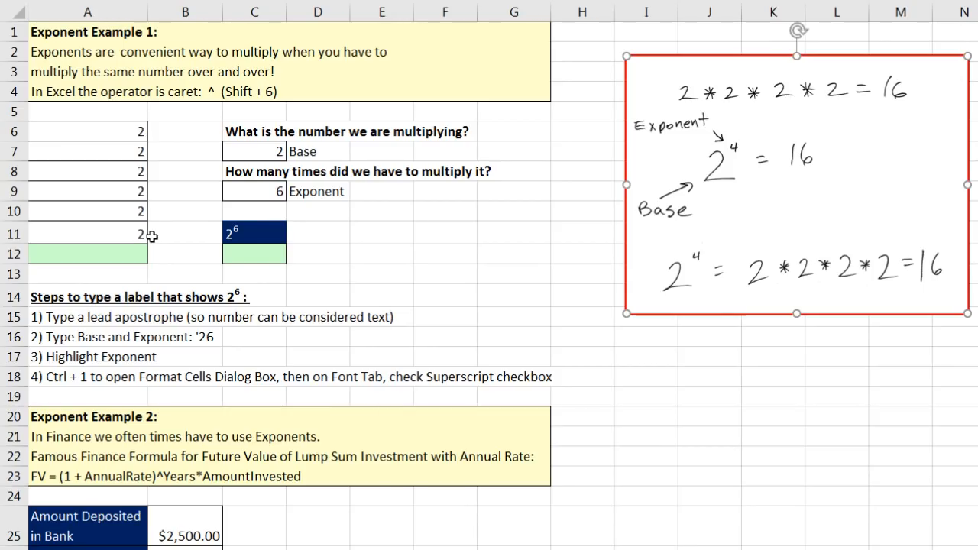
left_click(118, 259)
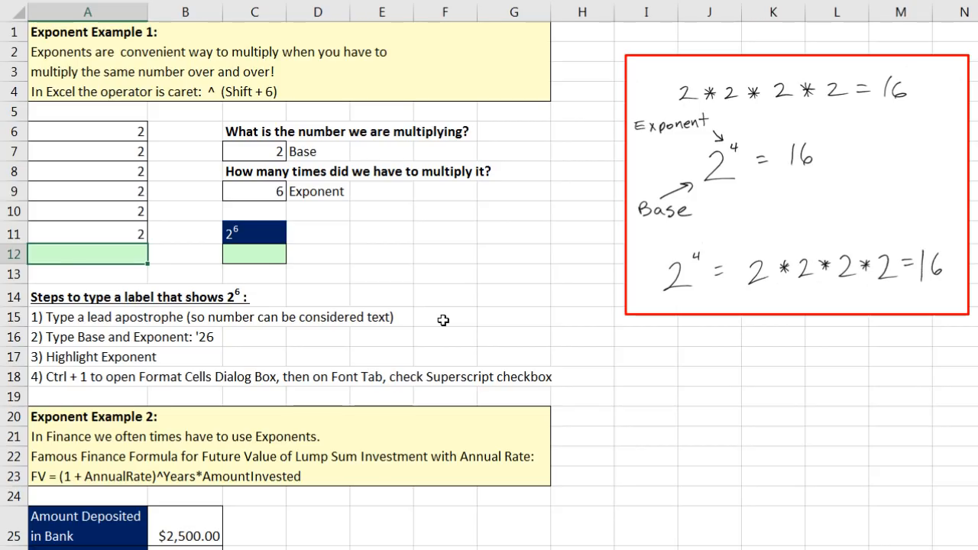
type("=pr")
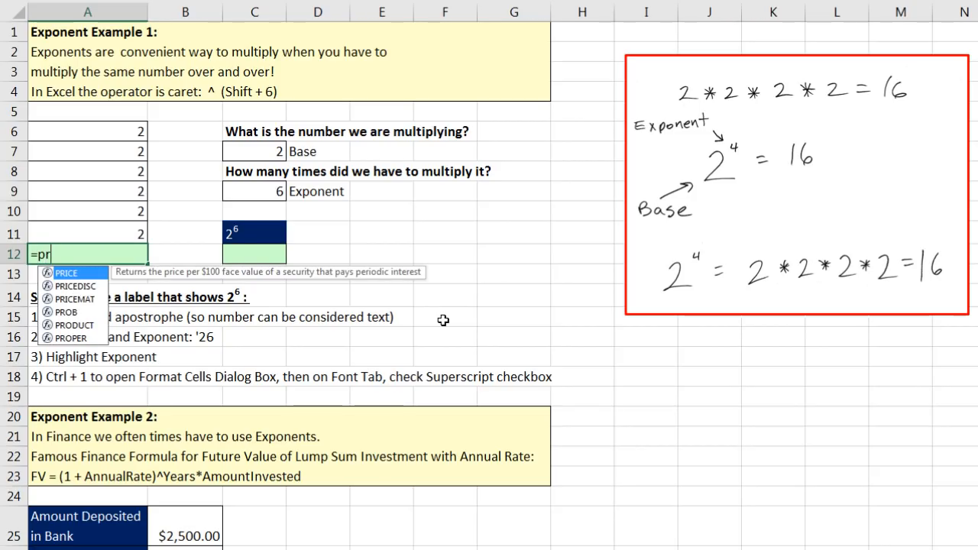
type("od")
key("Tab")
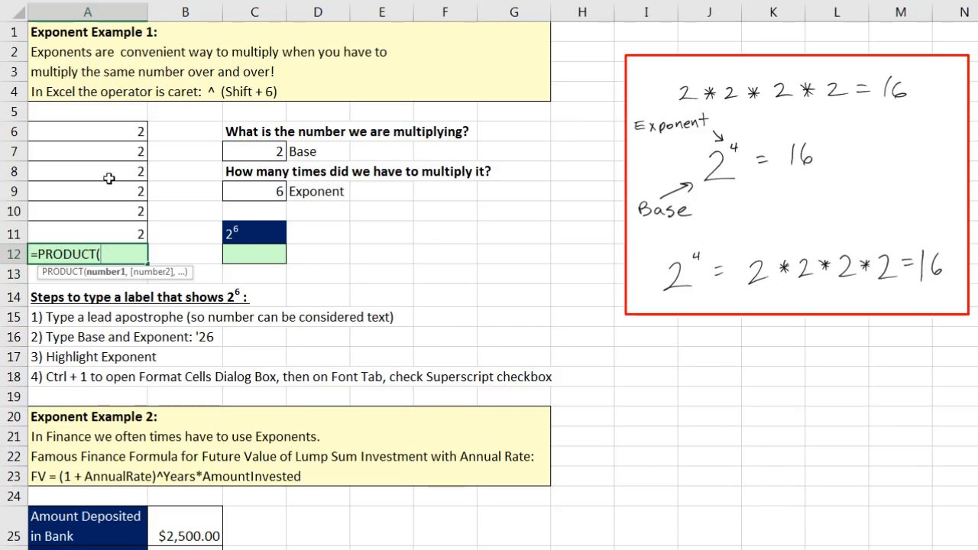
left_click_drag(110, 133, 128, 231)
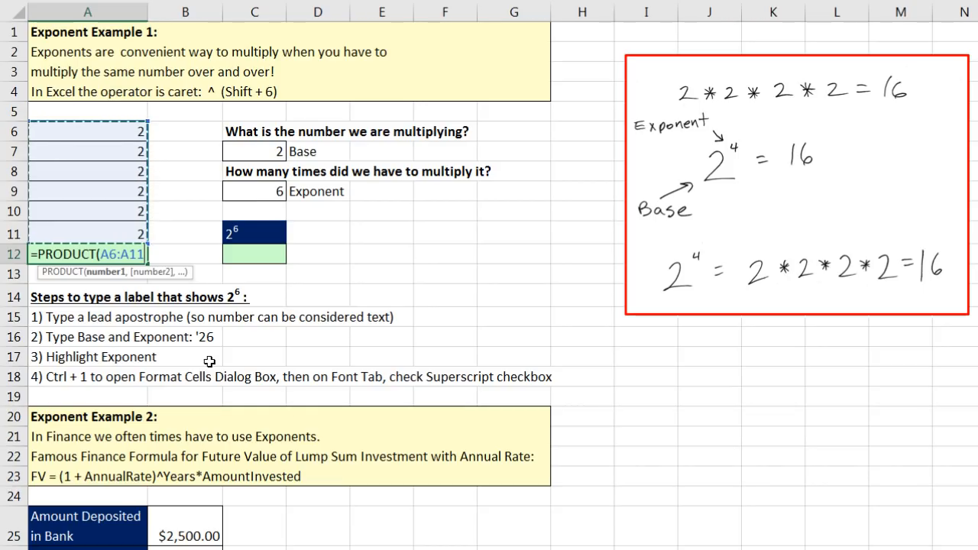
key("Return")
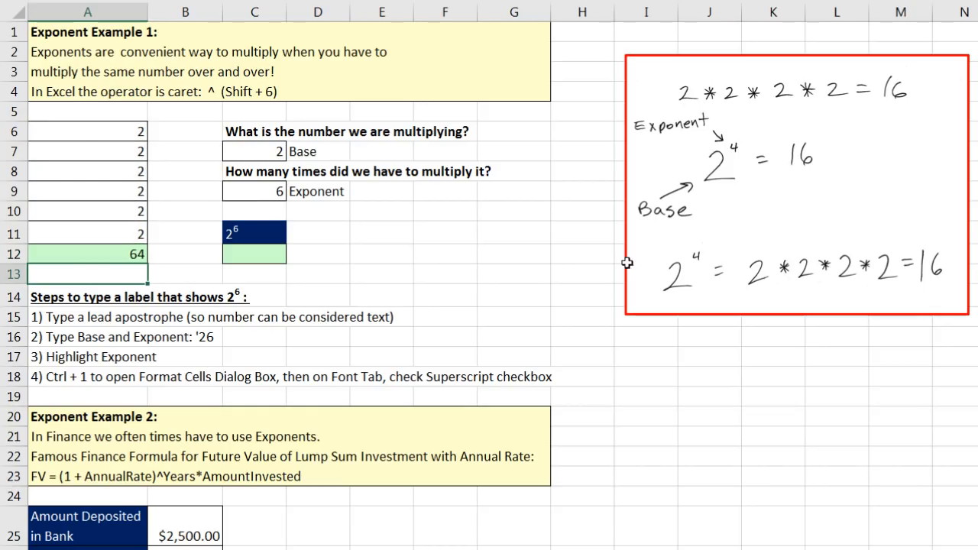
left_click_drag(734, 218, 380, 184)
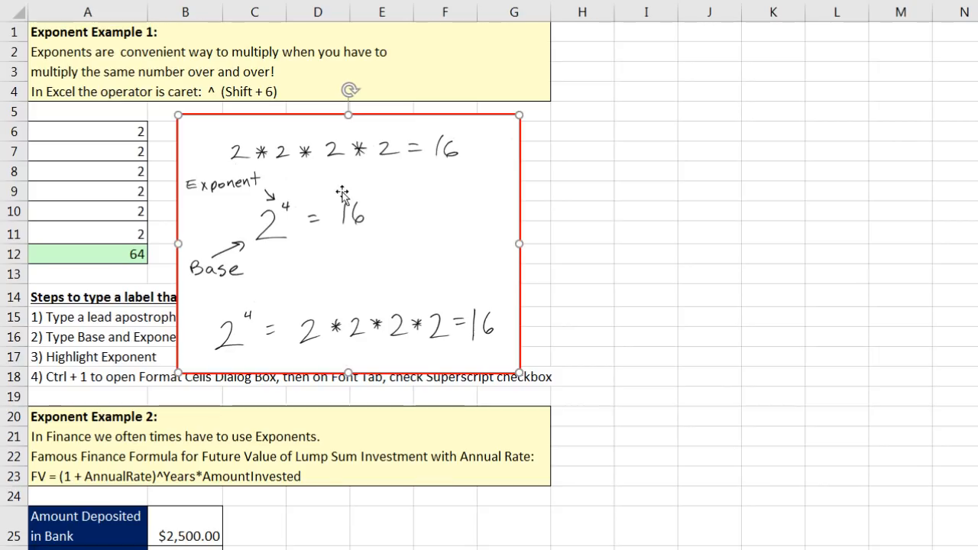
left_click_drag(305, 179, 629, 147)
left_click(746, 113)
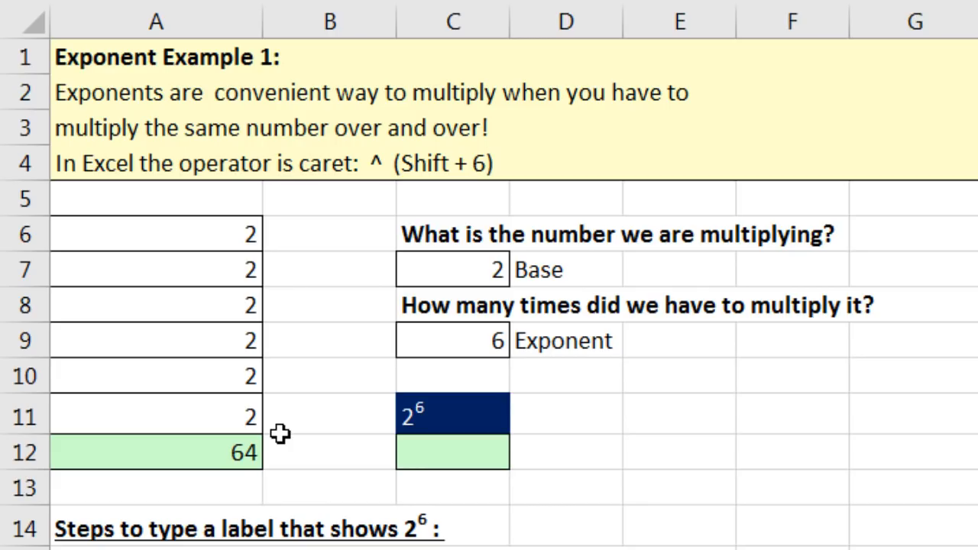
Enter =C7^C9 in C12, raising the Base to the Exponent to show 64.
left_click(413, 262)
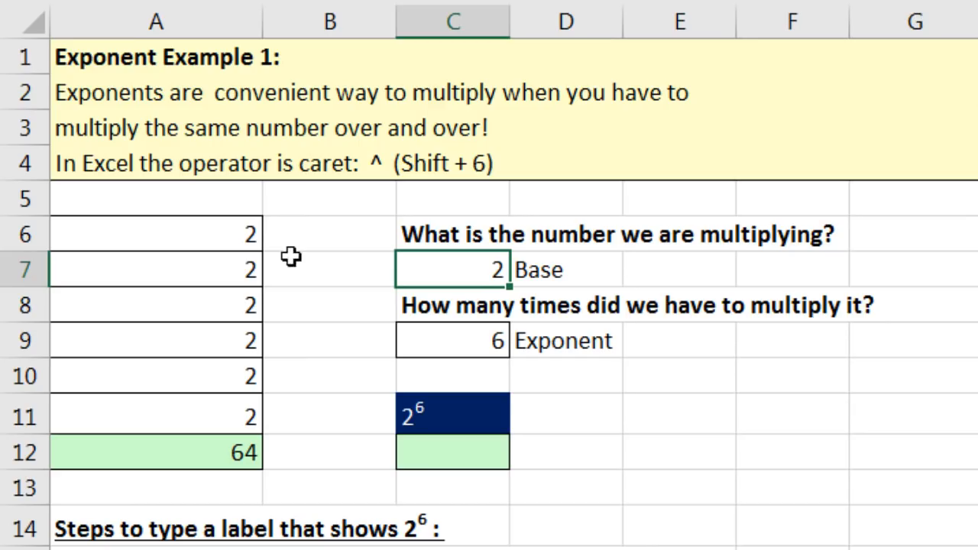
left_click(433, 345)
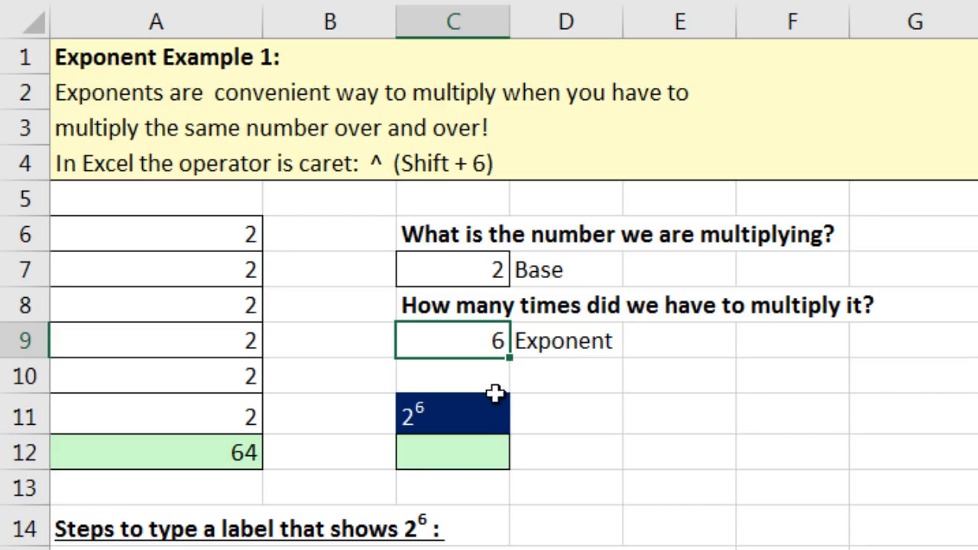
left_click(441, 451)
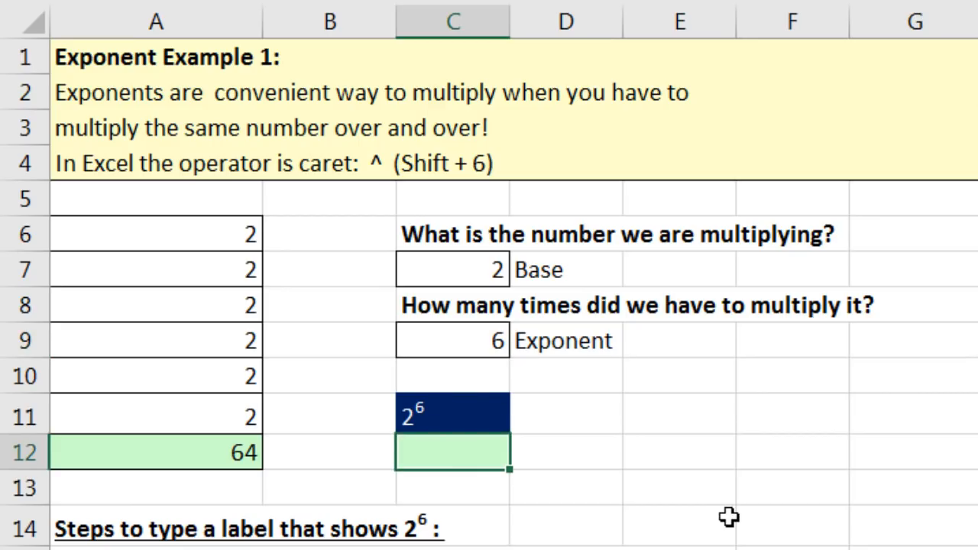
type("=")
left_click(453, 273)
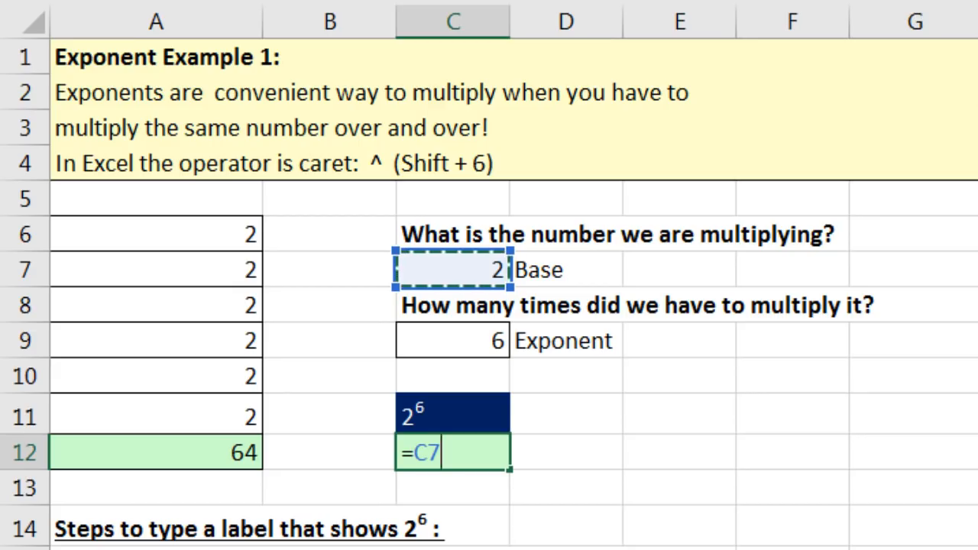
type("^")
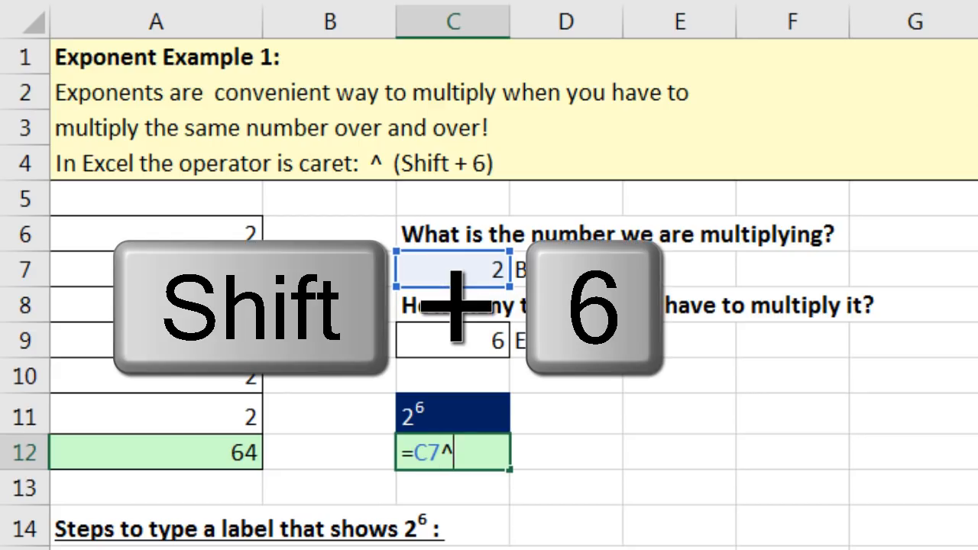
left_click(439, 340)
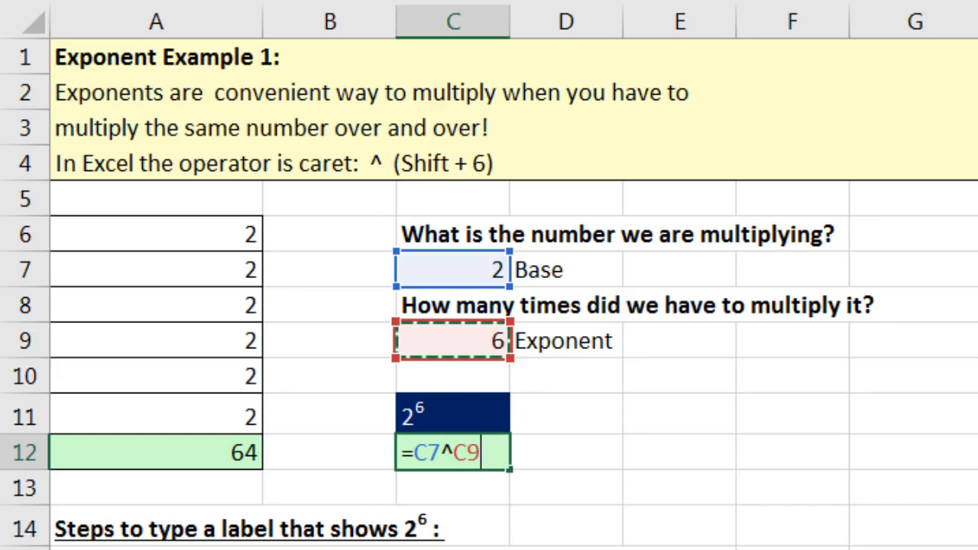
key("Return")
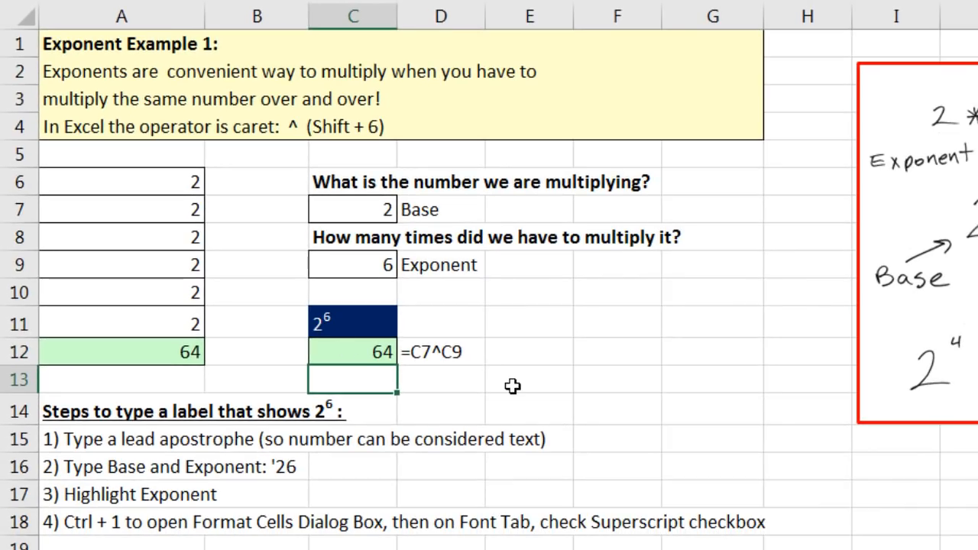
Superscript the 6 in E11's entry and commit it, which Excel turns into the number 26.
left_click(530, 327)
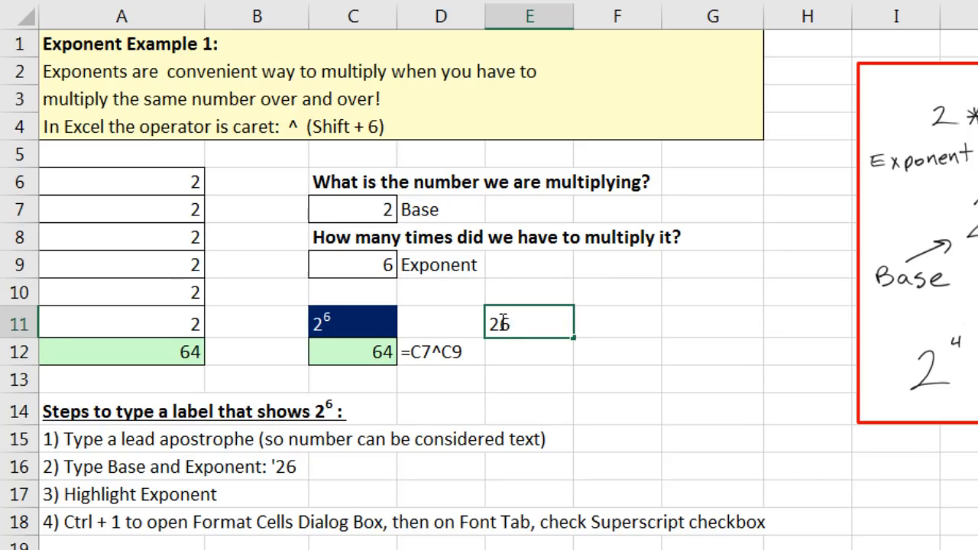
left_click_drag(510, 324, 501, 324)
key("ctrl+1")
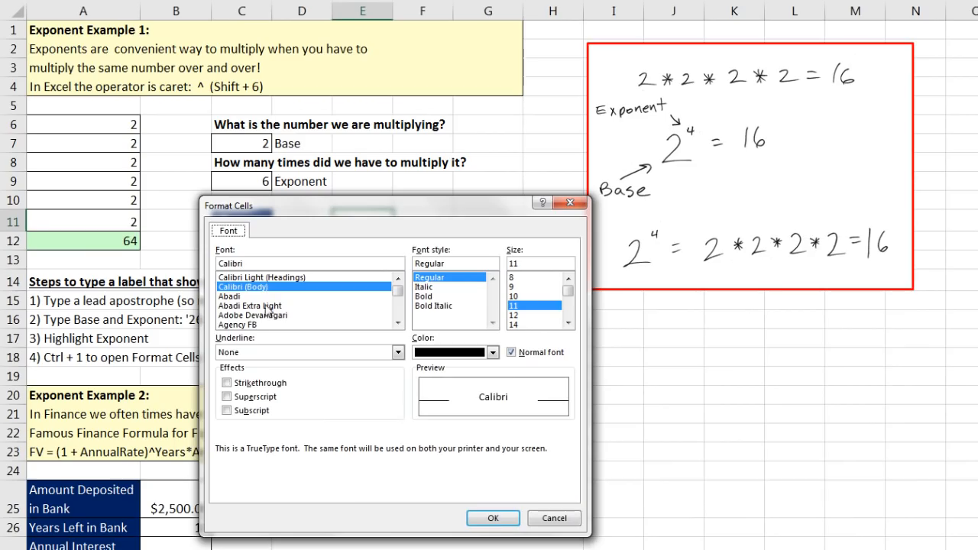
left_click(229, 399)
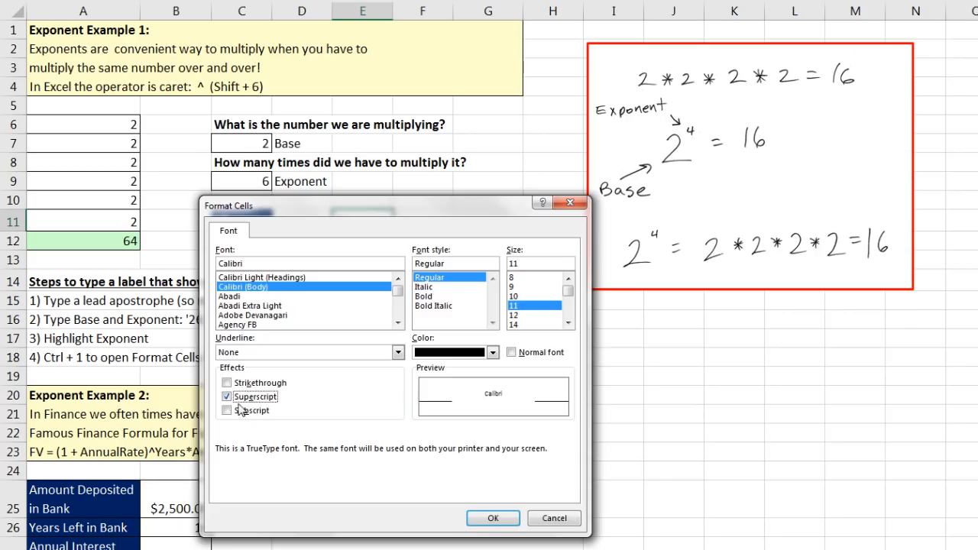
left_click(503, 522)
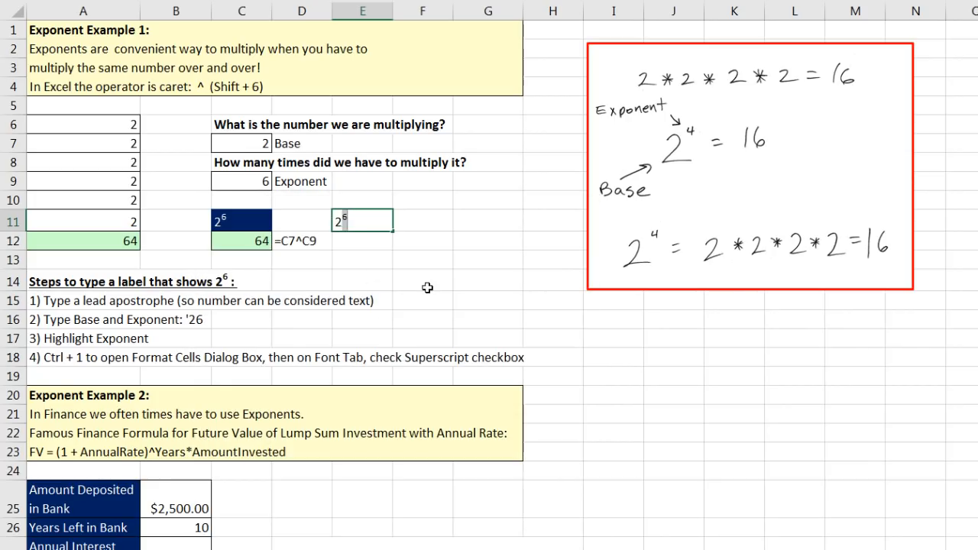
key("Return")
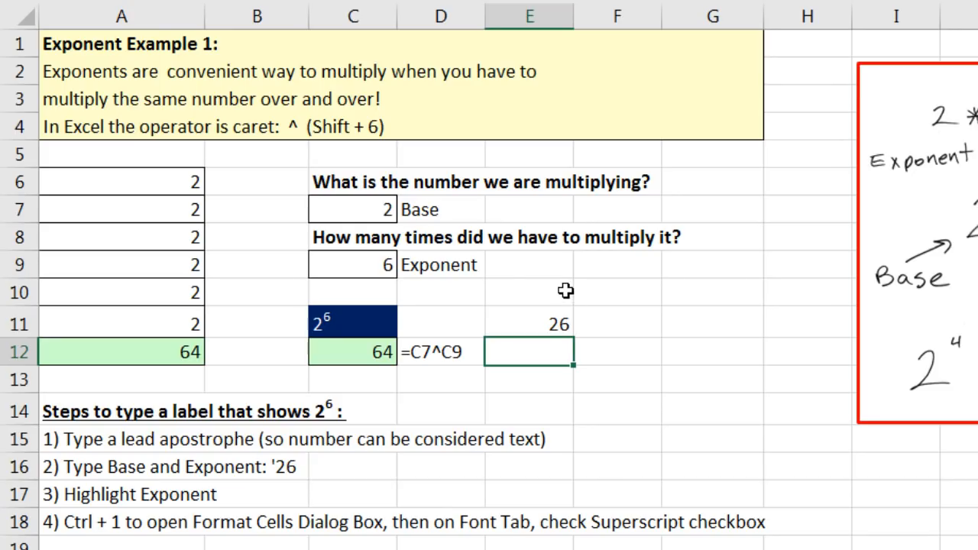
Re-enter E11 as the text '26 and format its 6 as superscript.
double_click(540, 329)
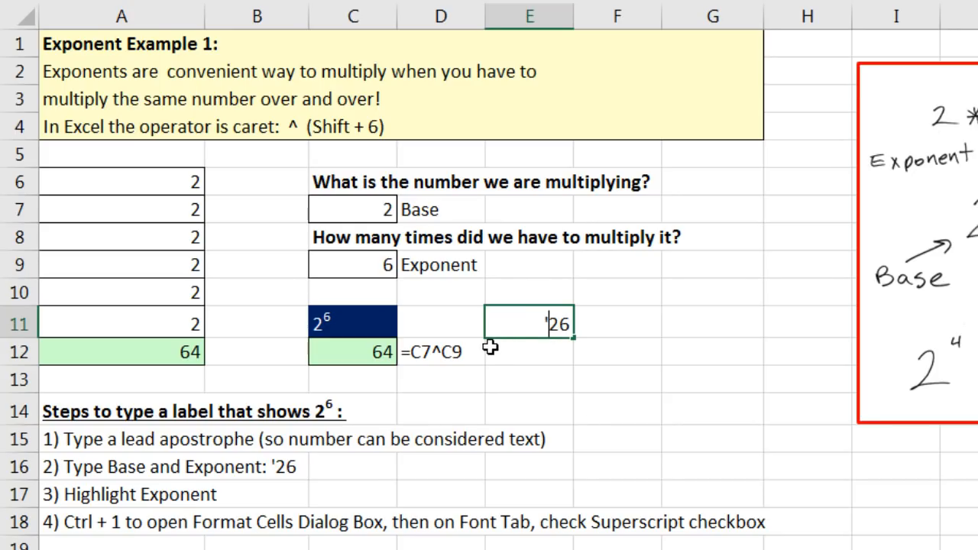
key("Return")
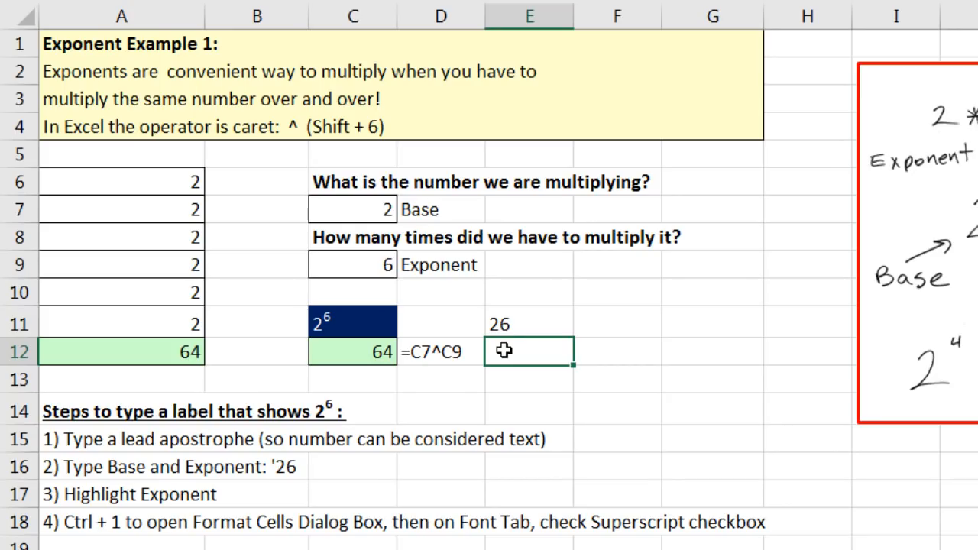
double_click(505, 322)
left_click_drag(507, 322, 524, 330)
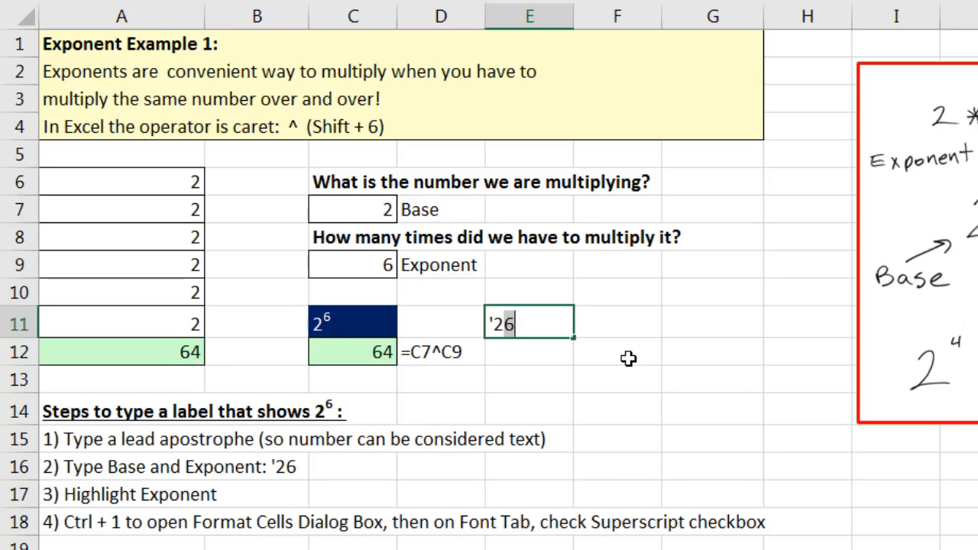
key("ctrl+1")
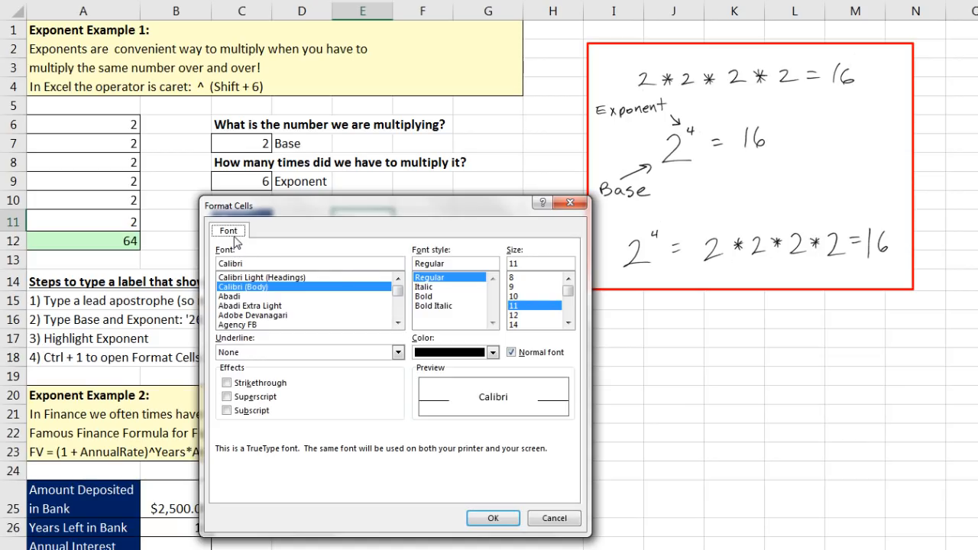
left_click(226, 397)
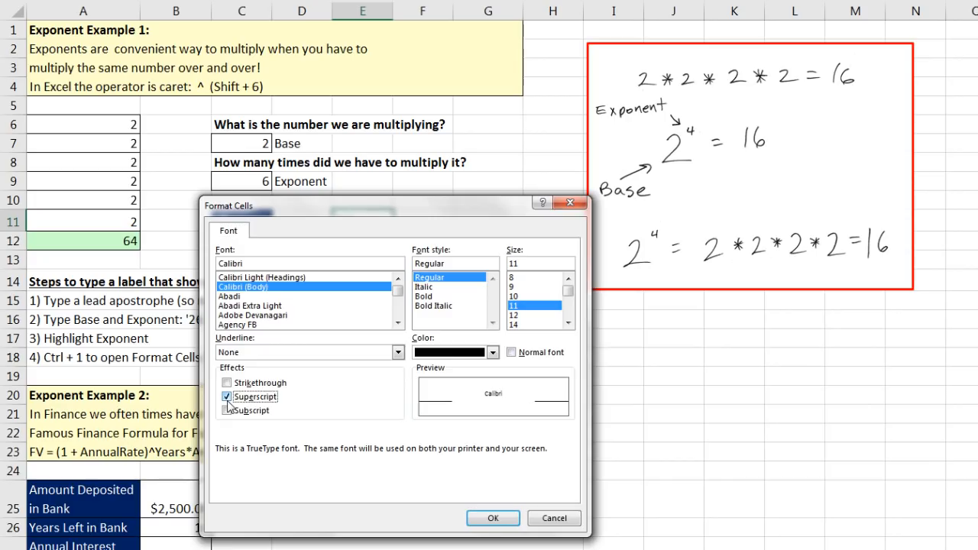
left_click(489, 518)
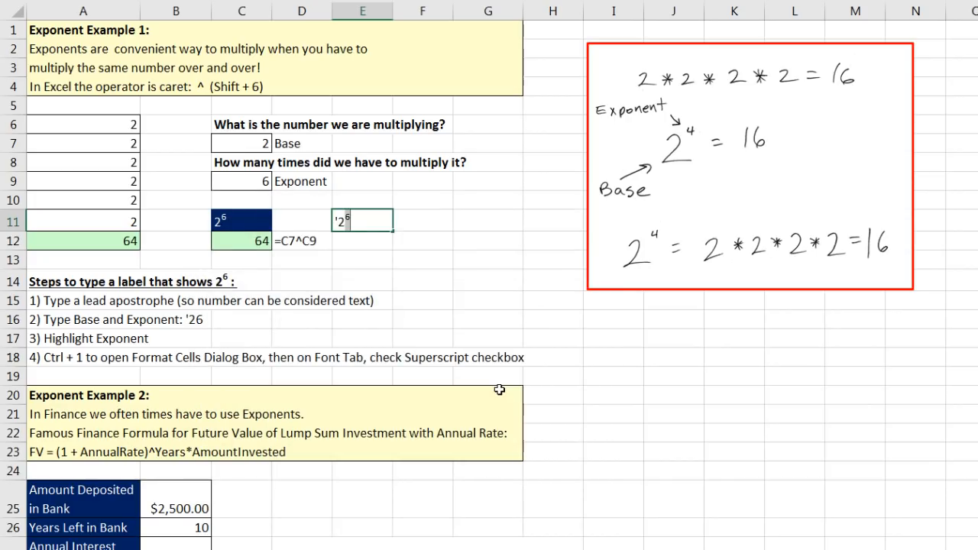
key("Return")
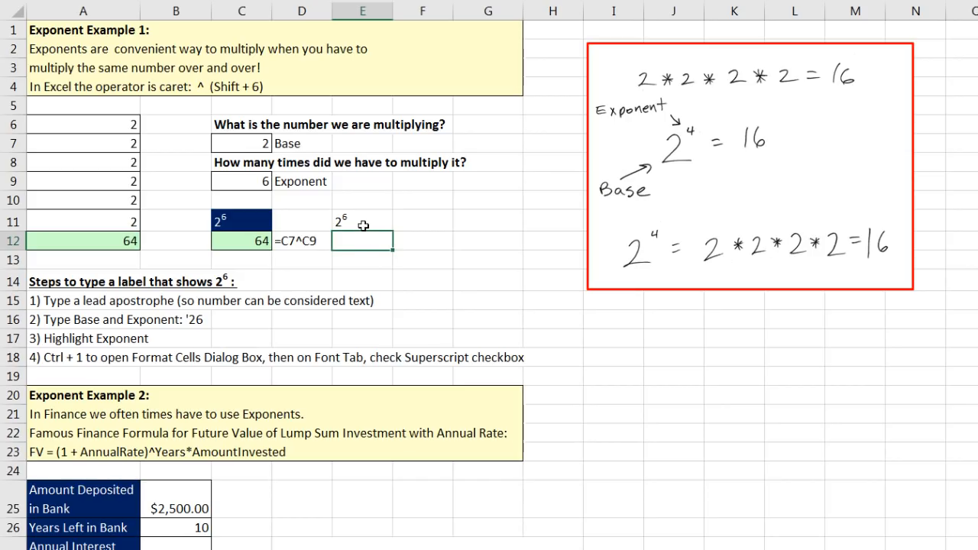
Check E11's stored text, leaving the 2⁶ label unchanged.
left_click(365, 223)
key("F2")
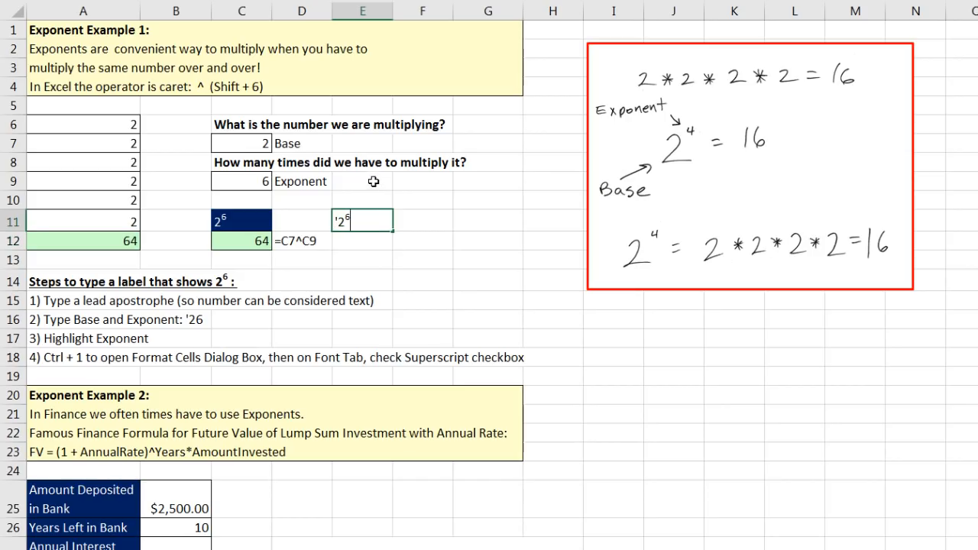
key("Return")
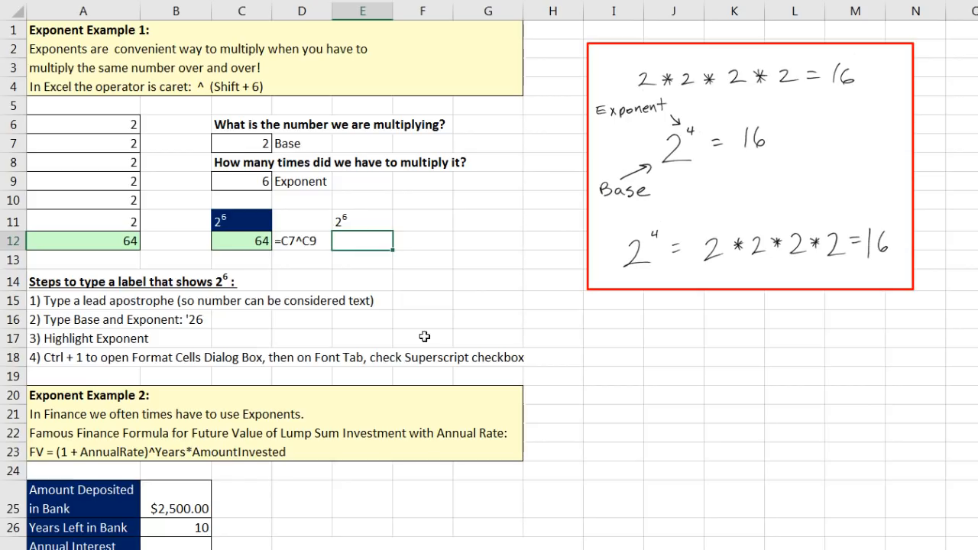
Review the $2,500.00 deposit, 10 years and 0.045 interest rate in the Future Value table.
scroll(454, 345, "down", 5)
scroll(454, 418, "up", 2, "ctrl")
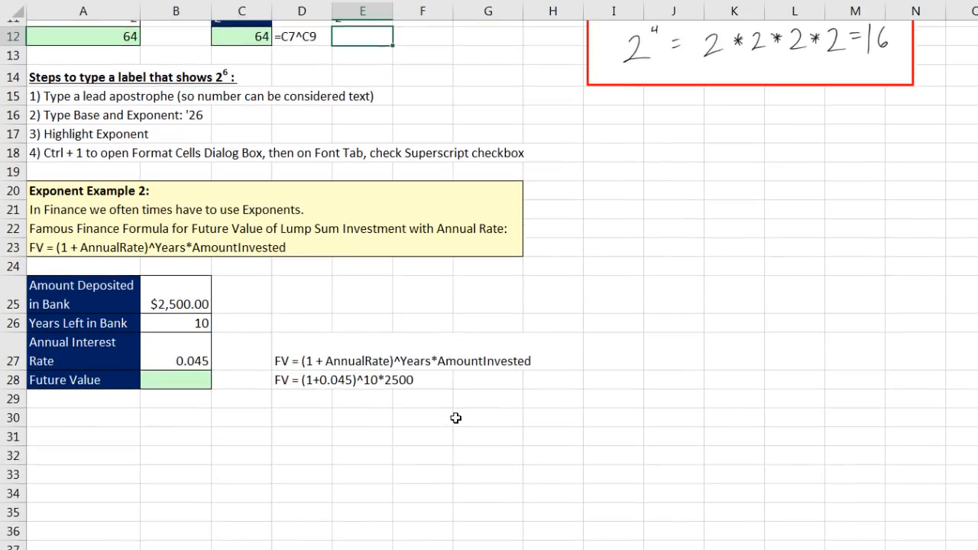
scroll(550, 536, "up", 1, "ctrl")
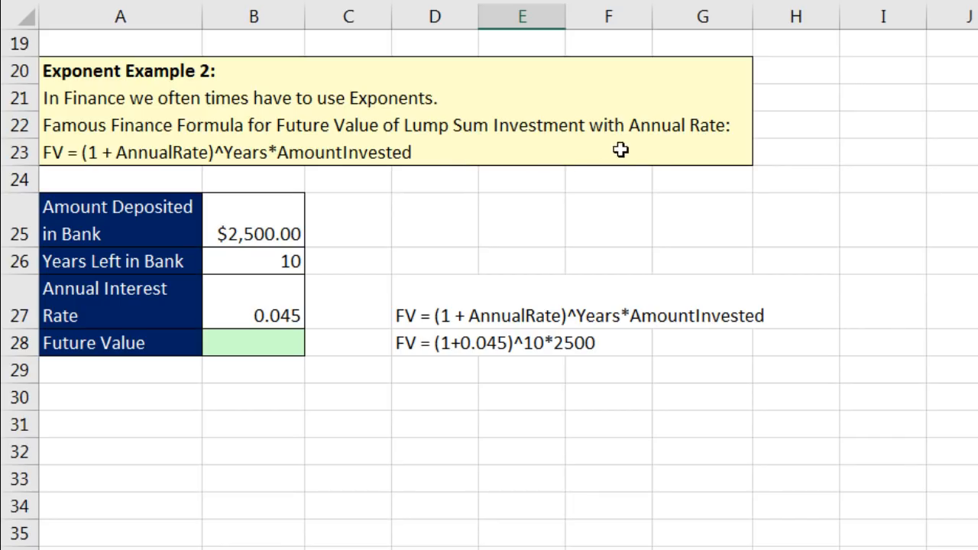
left_click(259, 225)
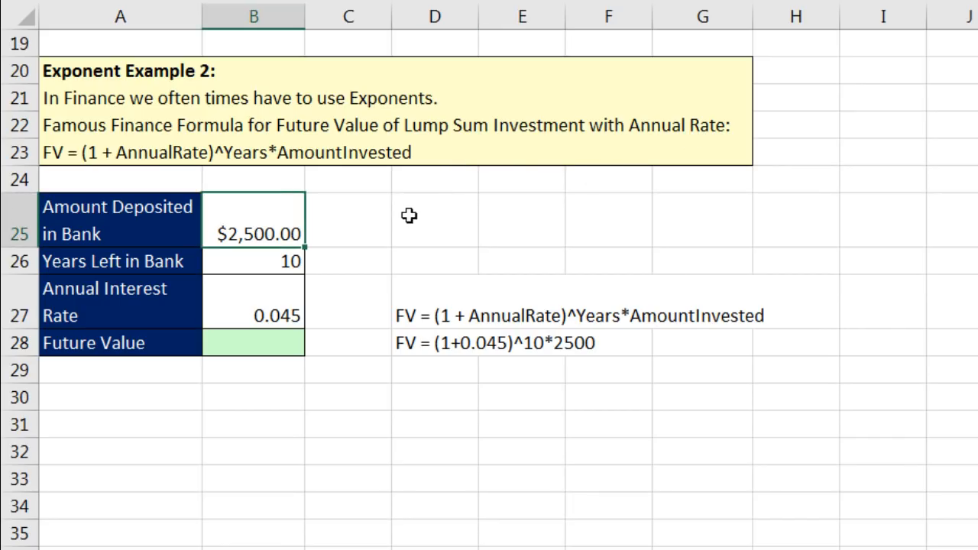
left_click(280, 264)
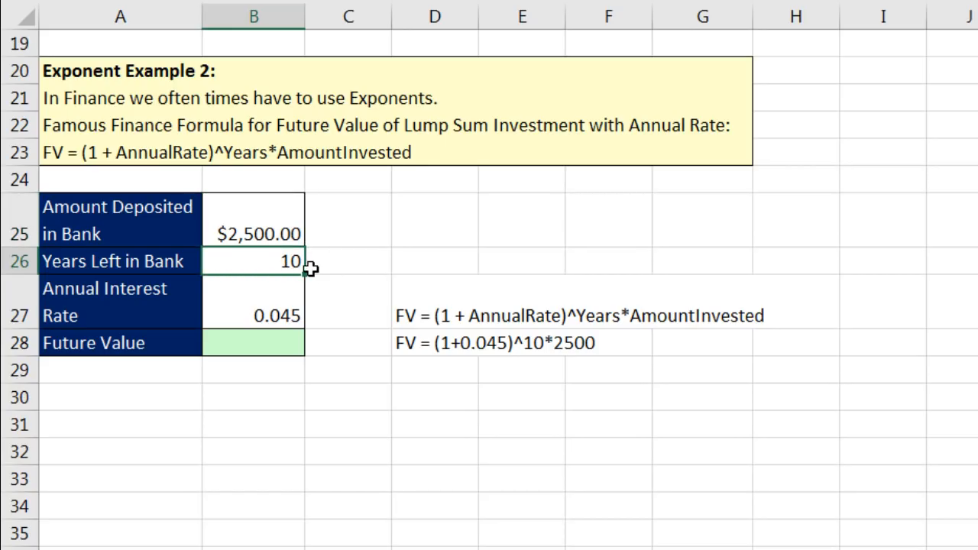
left_click(278, 315)
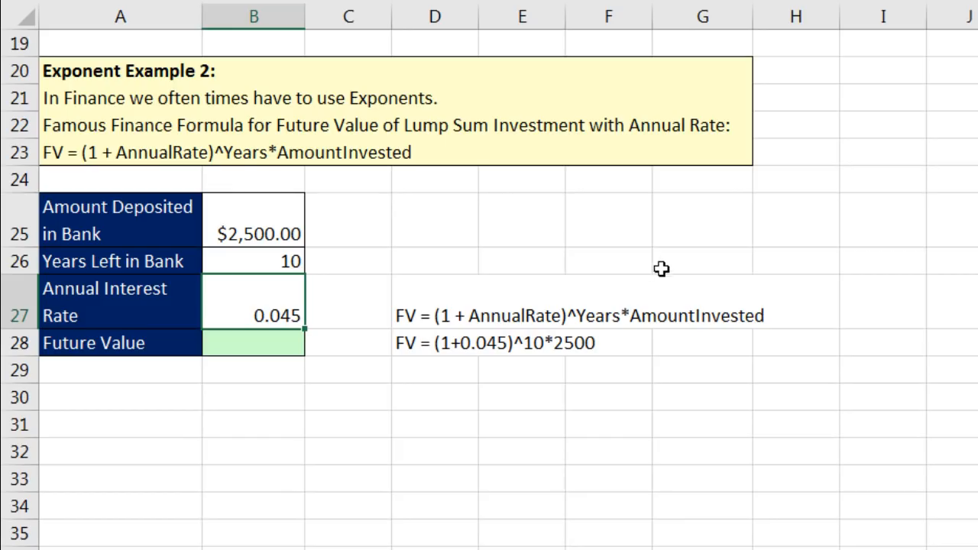
Enter =(1+B27)^B26*B25 in B28 for a Future Value of $3,882.42.
left_click(260, 351)
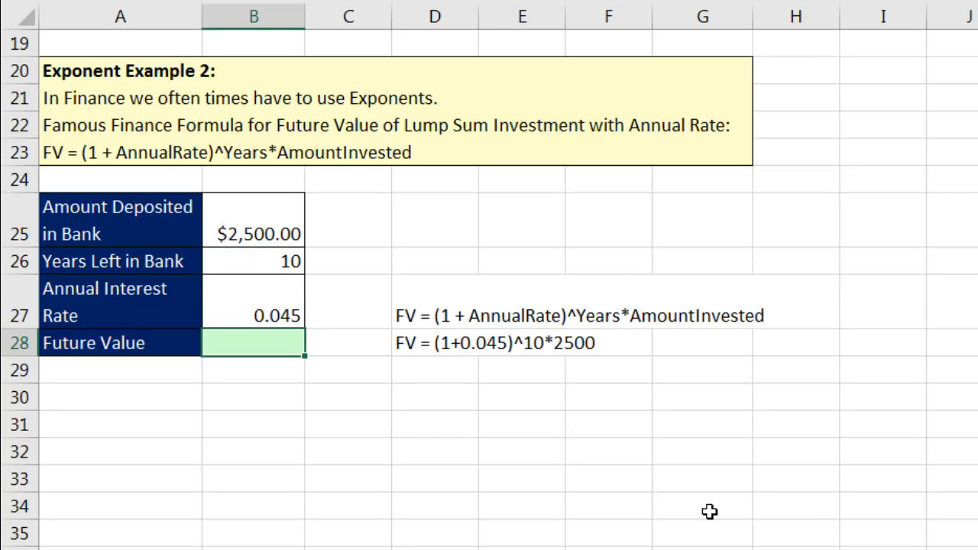
type("=(1+")
key("Up")
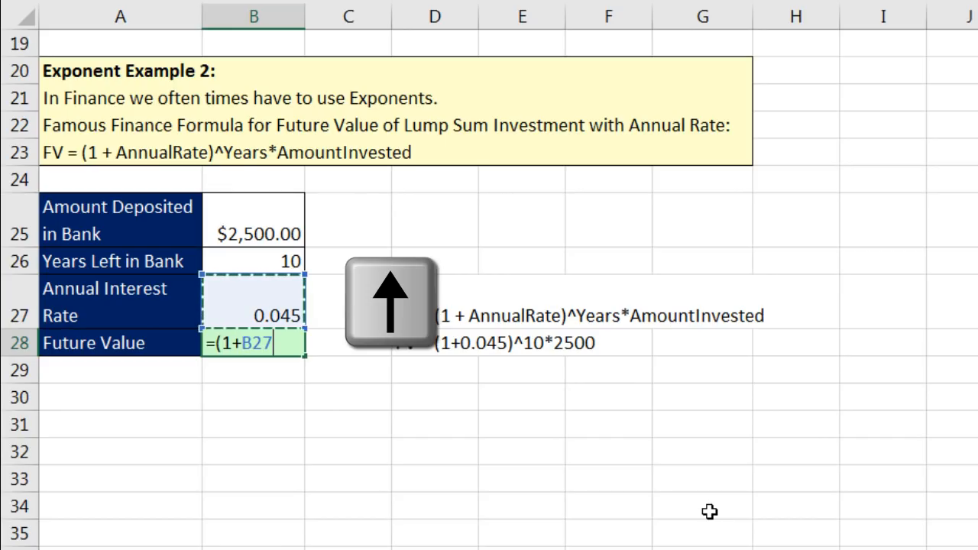
type(")")
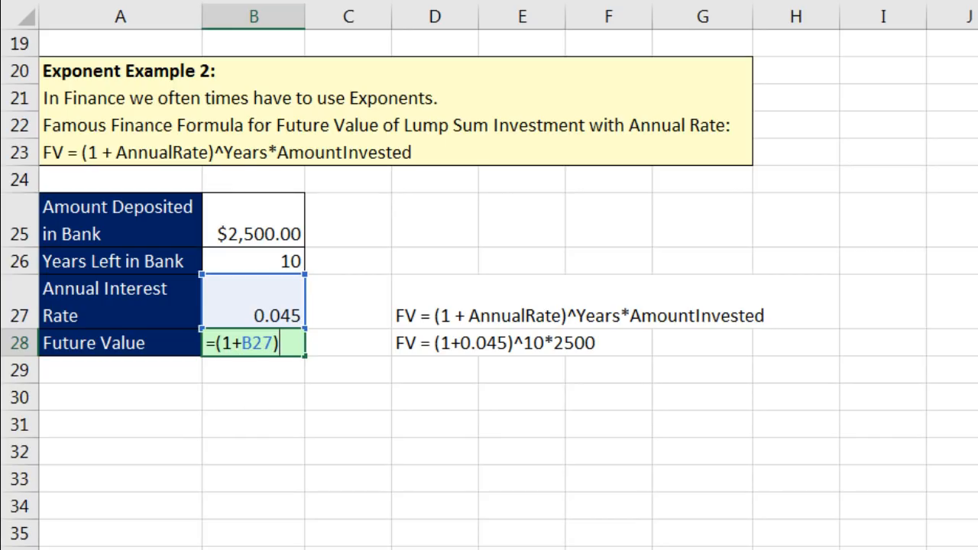
type("^")
key("Up")
key("Up")
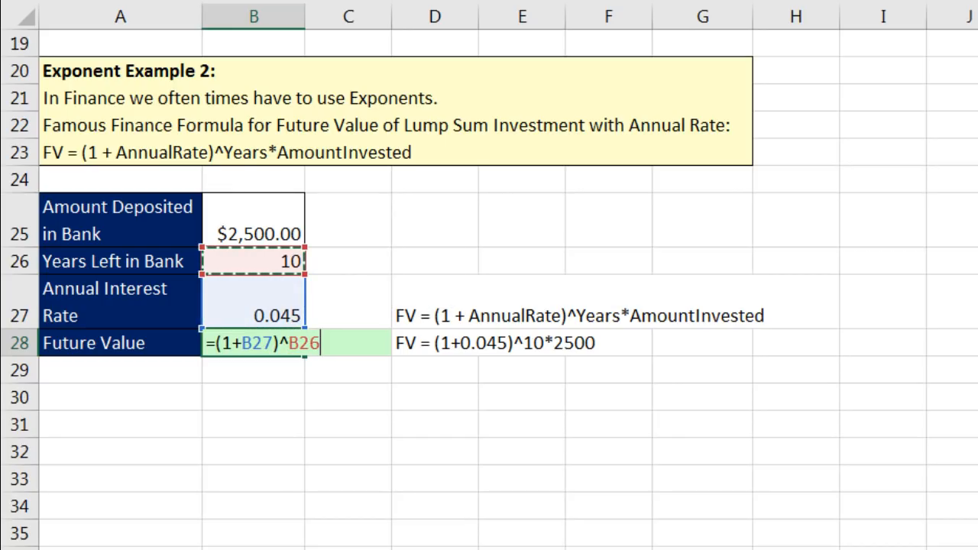
type("*")
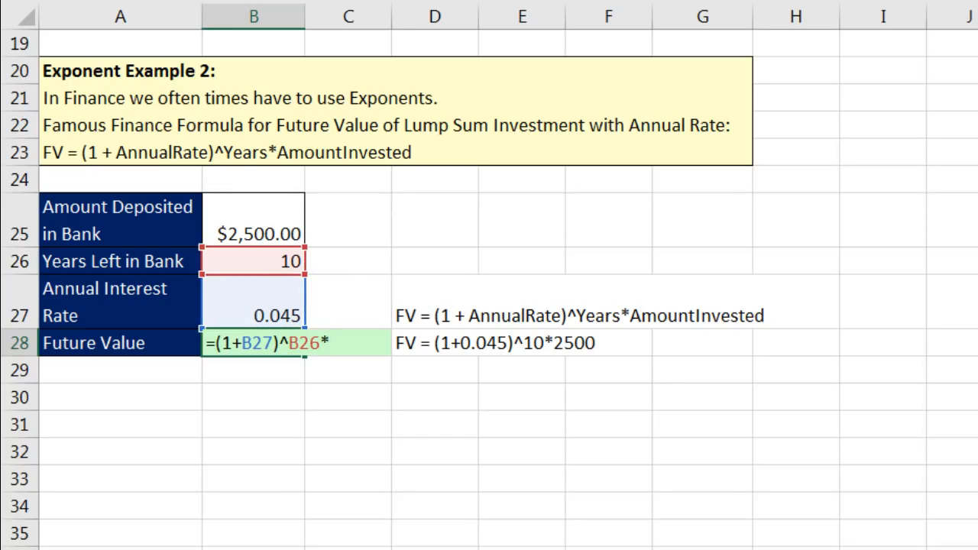
key("Up")
key("Up")
key("Up")
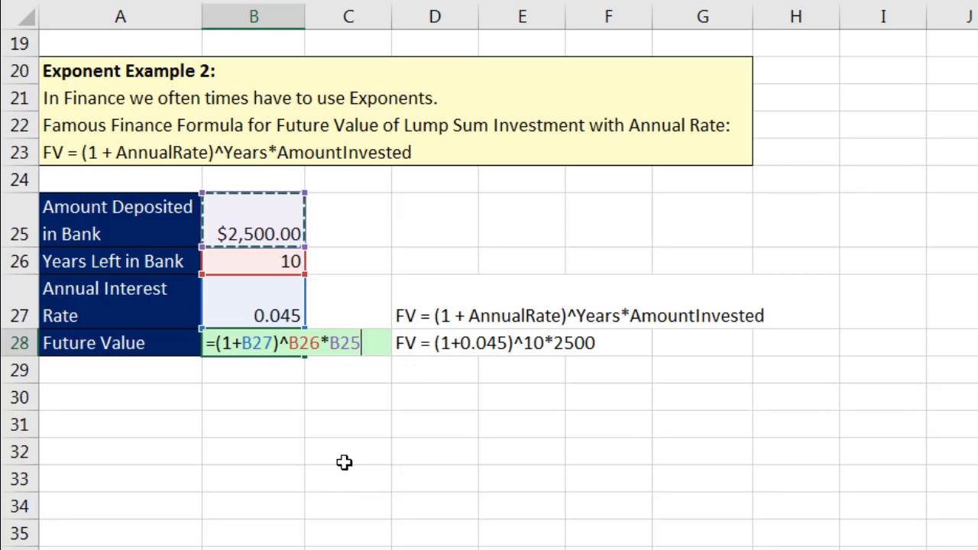
key("Return")
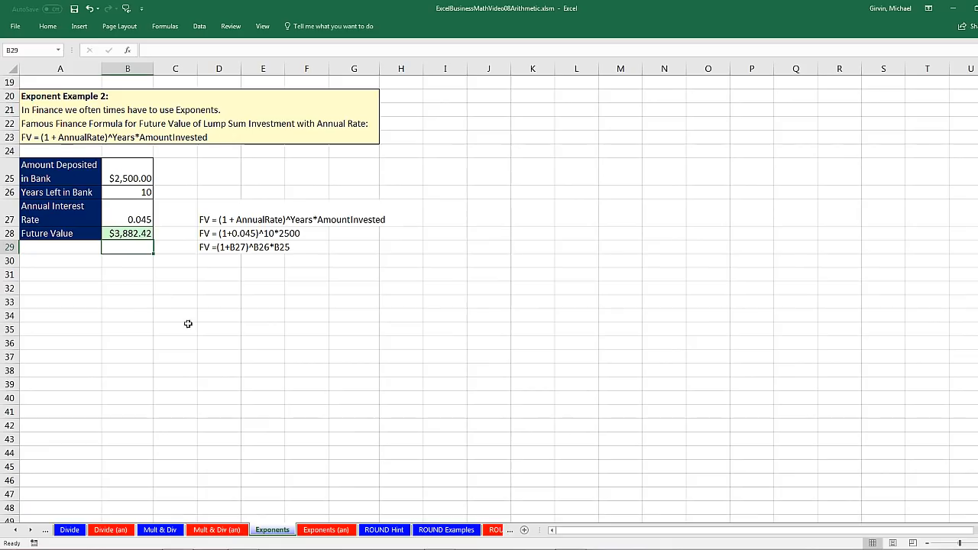
scroll(320, 465, "up", 6)
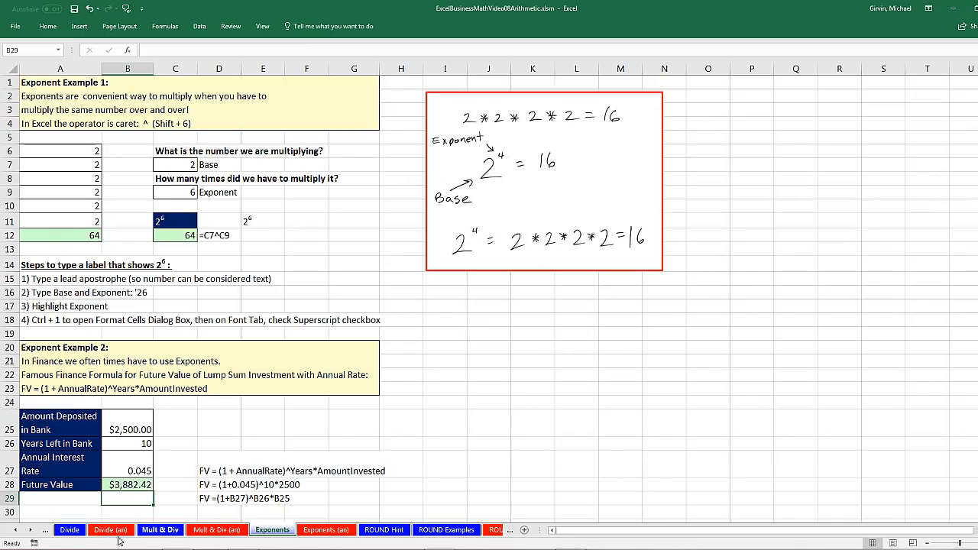
left_click(31, 530)
left_click(30, 531)
left_click(30, 531)
left_click(31, 531)
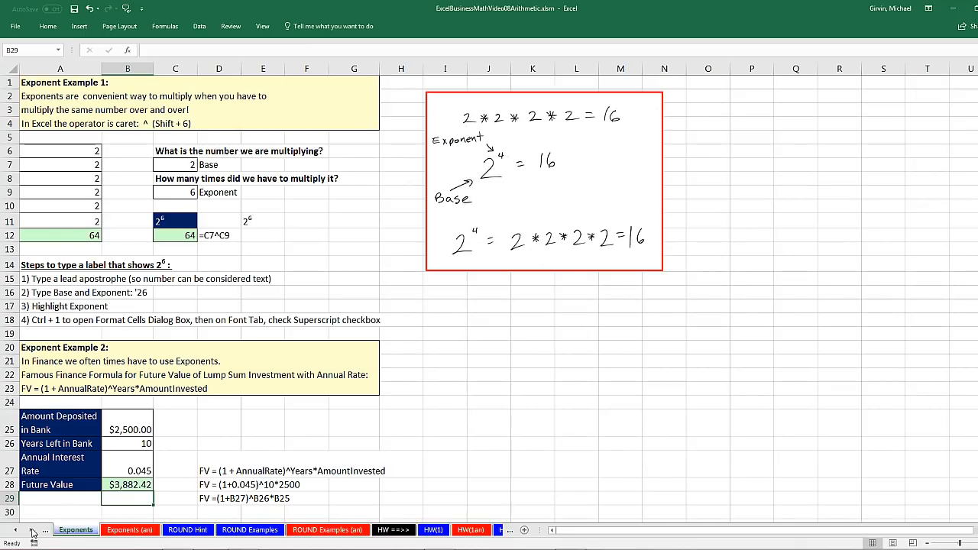
left_click(194, 535)
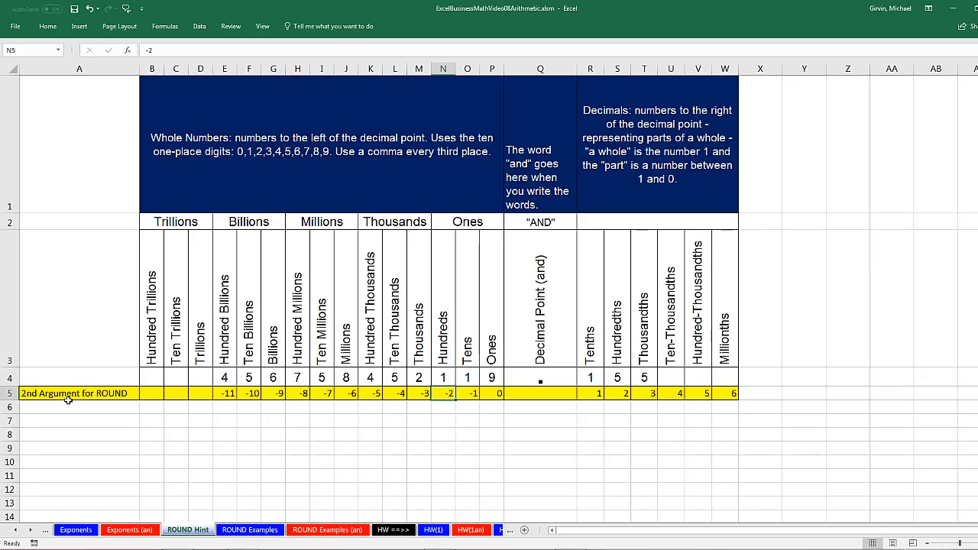
left_click(617, 394)
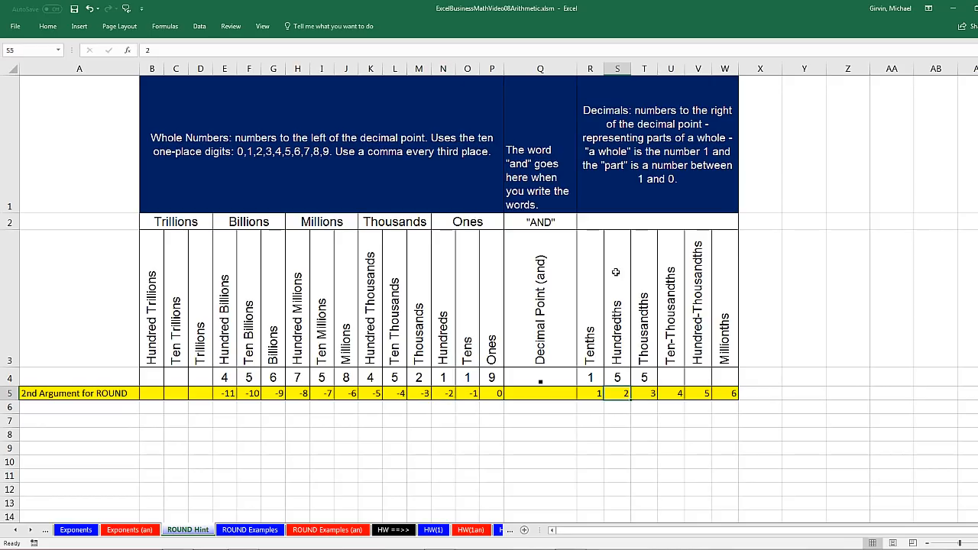
left_click(642, 396)
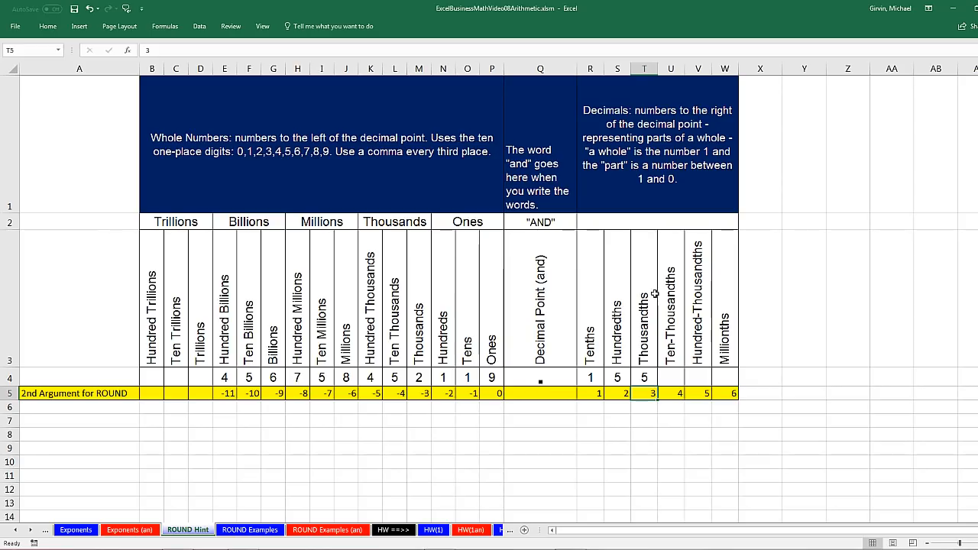
left_click(539, 394)
left_click(619, 393)
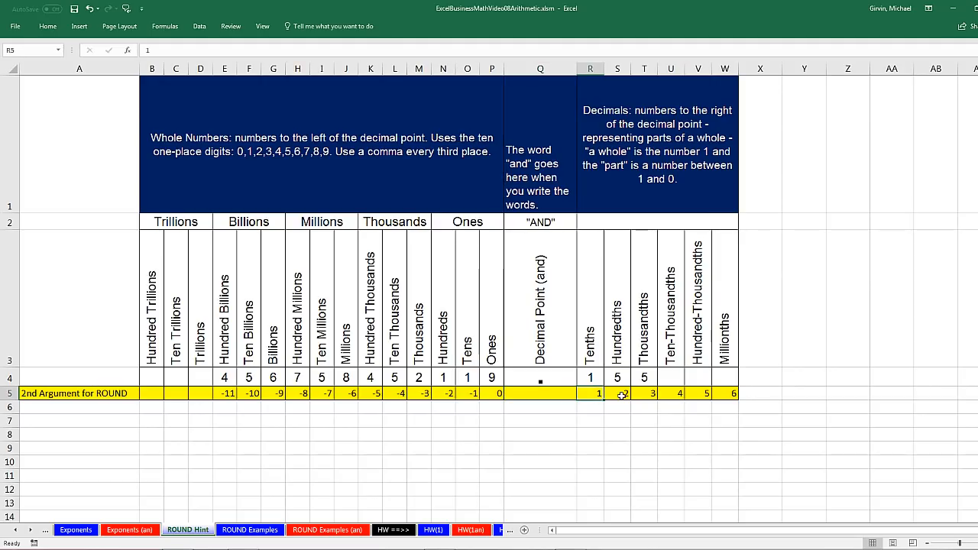
left_click(640, 395)
left_click(671, 394)
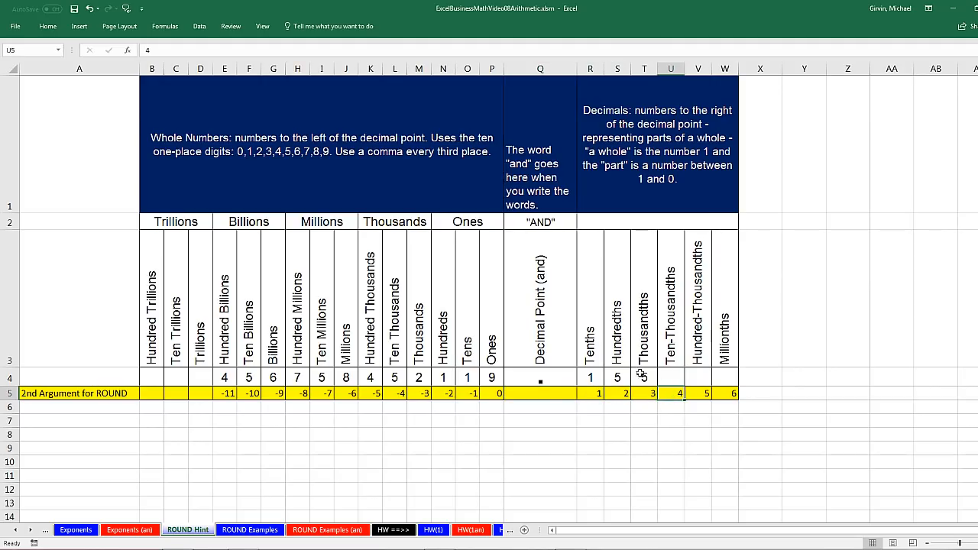
left_click(621, 395)
left_click(594, 394)
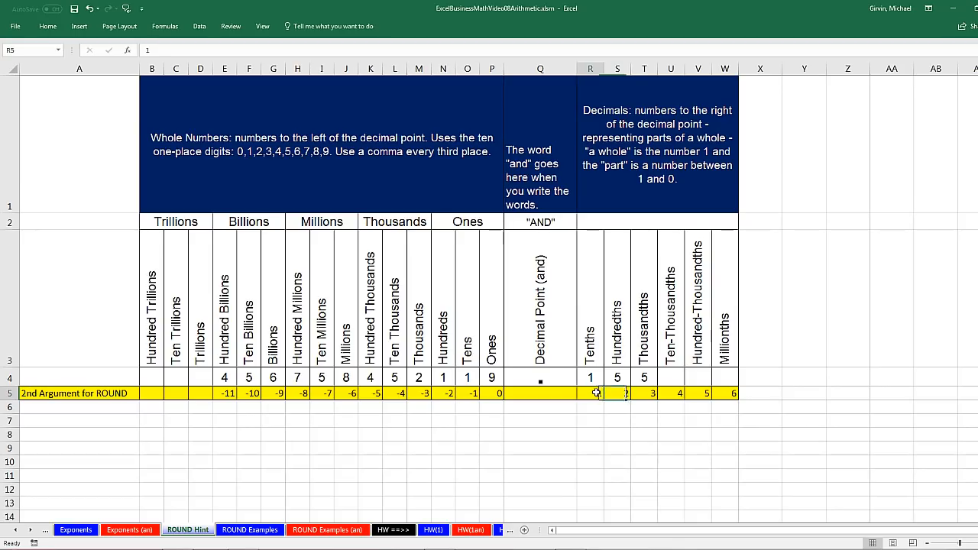
left_click(496, 395)
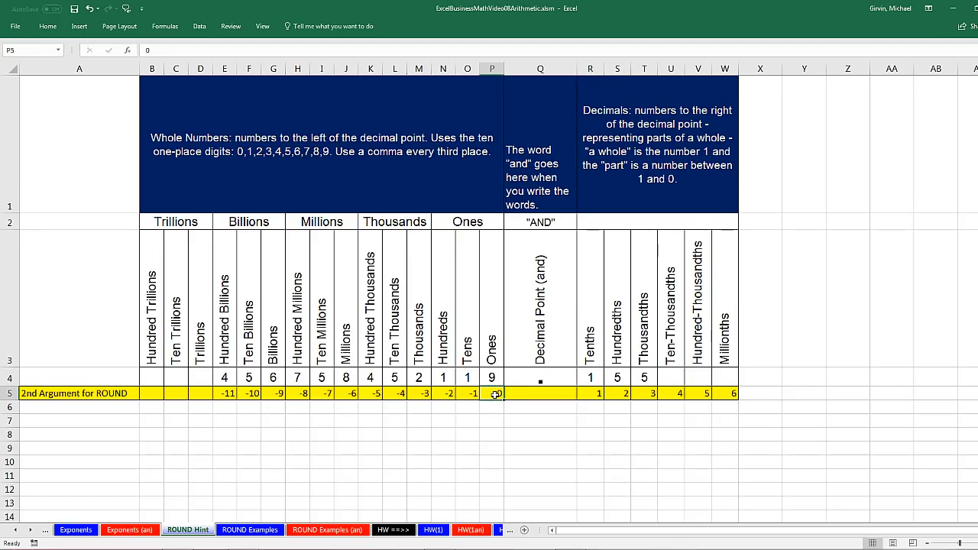
left_click(475, 395)
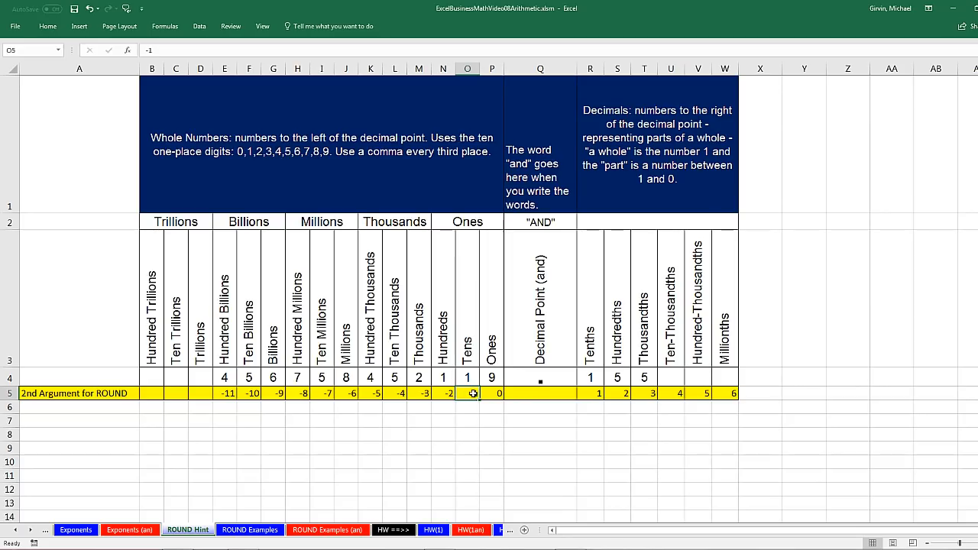
left_click(452, 394)
left_click(425, 395)
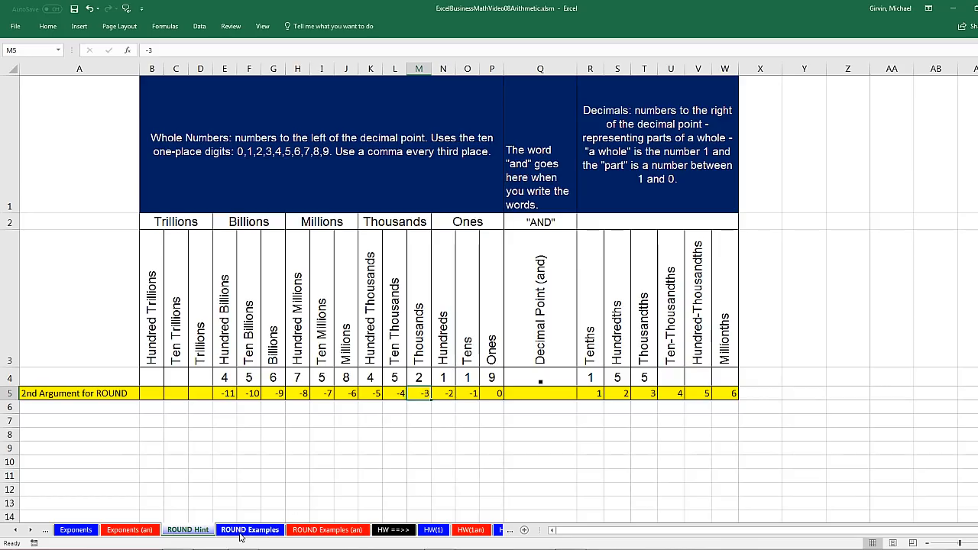
On the ROUND Examples sheet, inspect D6's =ROUND(B6*C6,2) discount formula.
left_click(266, 531)
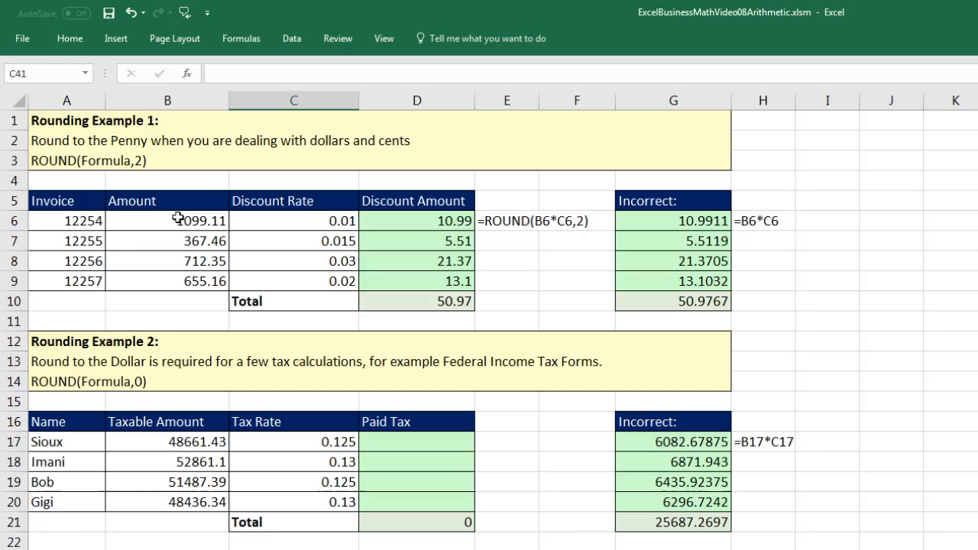
left_click(396, 225)
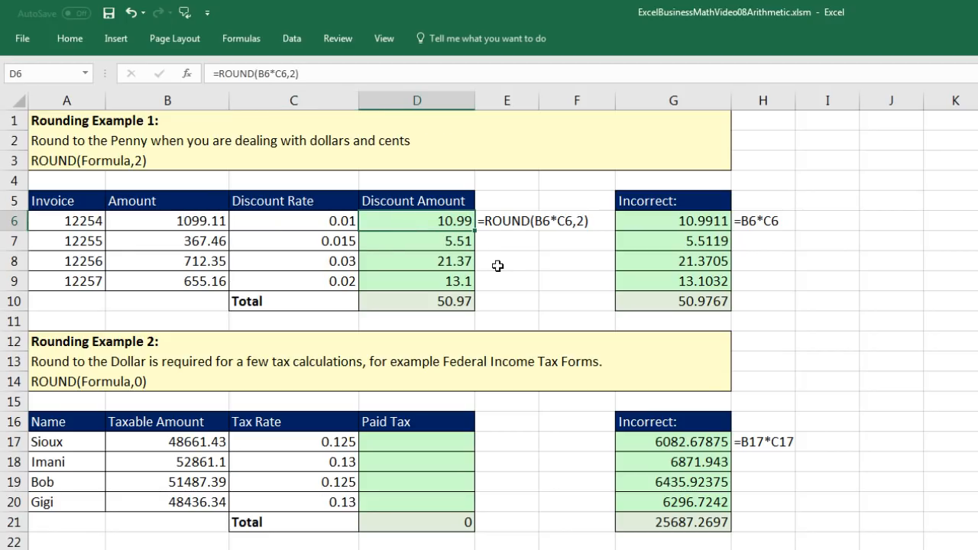
key("F2")
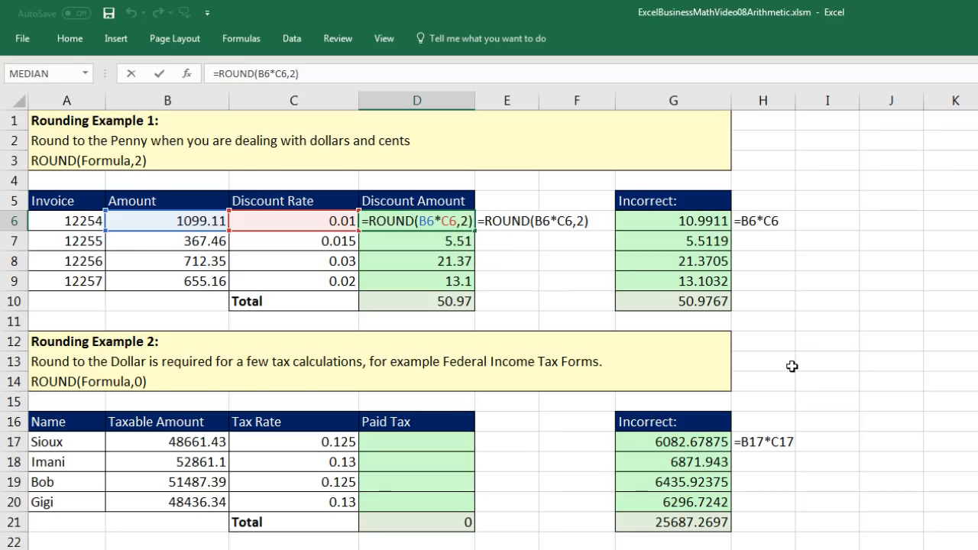
key("Return")
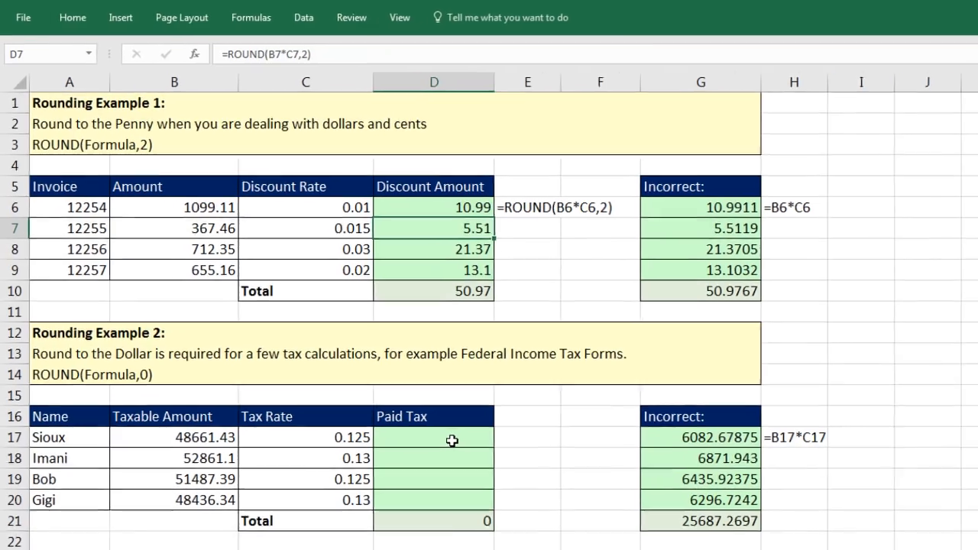
Review the tax rates in C17:C19 alongside the first Paid Tax cell D17.
left_click(452, 441)
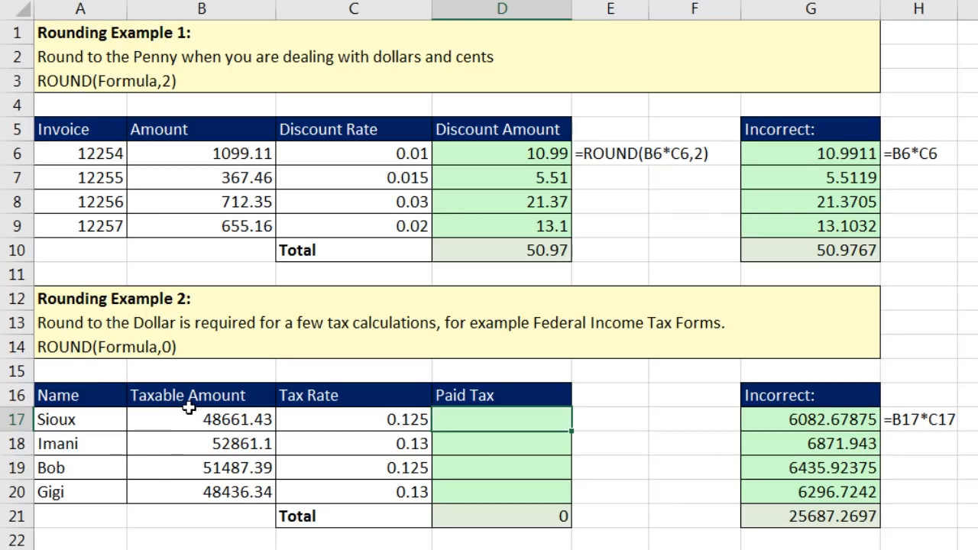
left_click(395, 427)
left_click(398, 442)
left_click(403, 470)
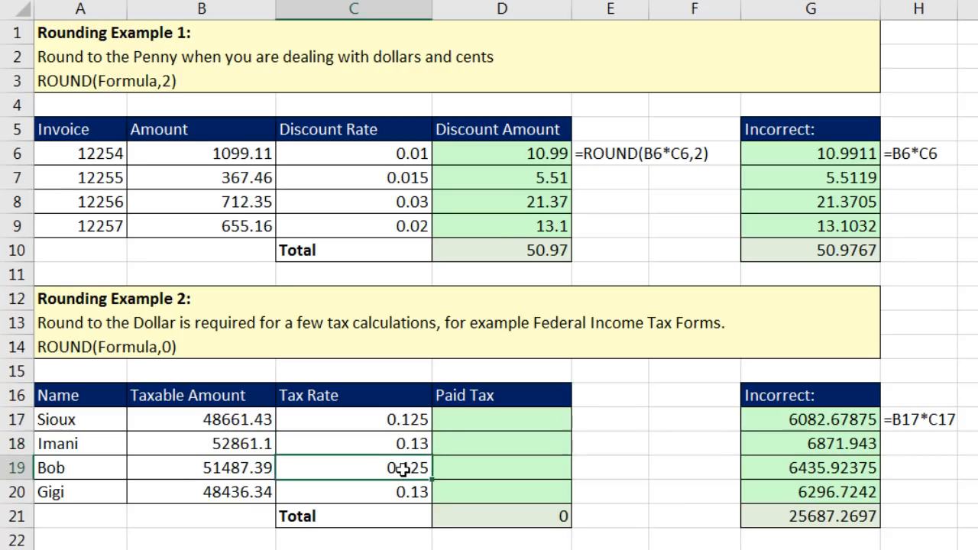
left_click(448, 423)
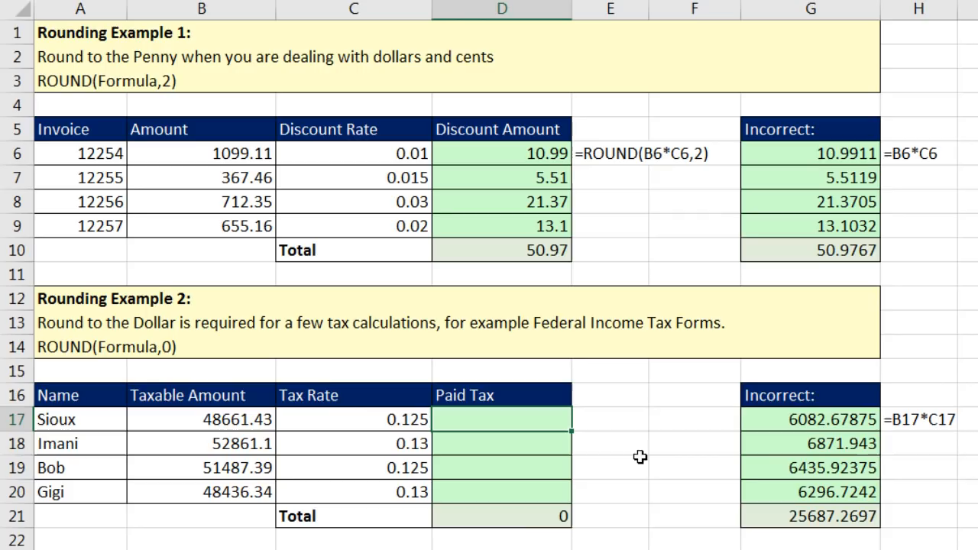
Enter =ROUND(B17*C17,0) in D17 and fill it down to D20, totalling 25688.
type("=")
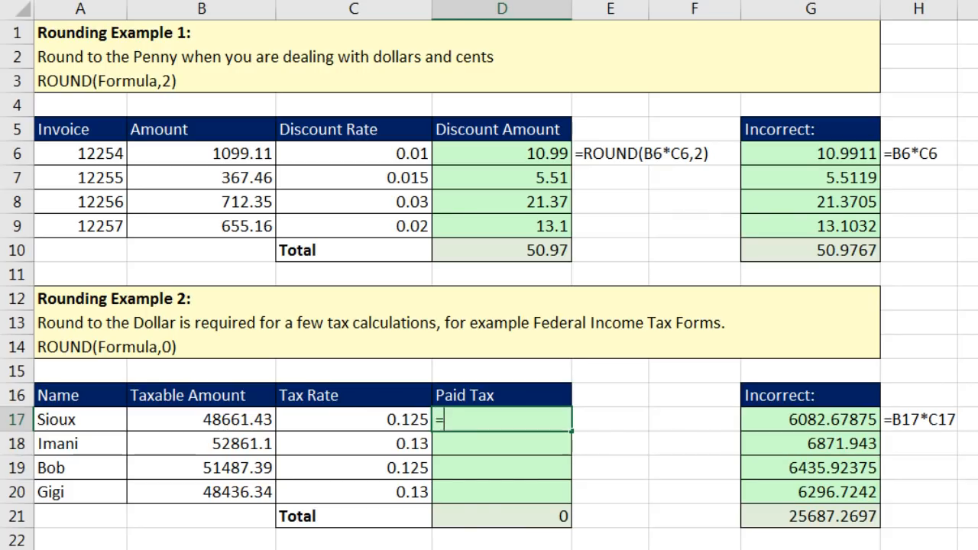
type("round")
key("Tab")
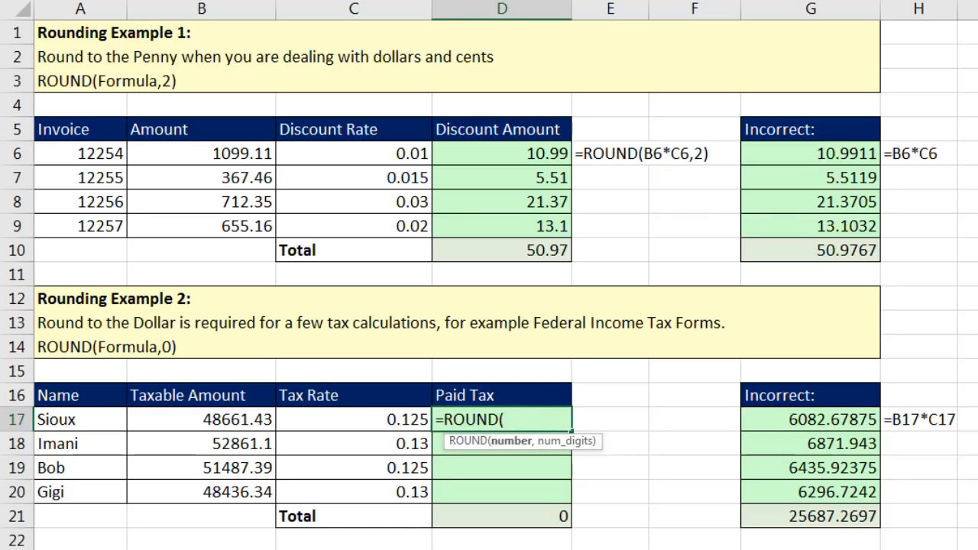
key("Left")
key("Left")
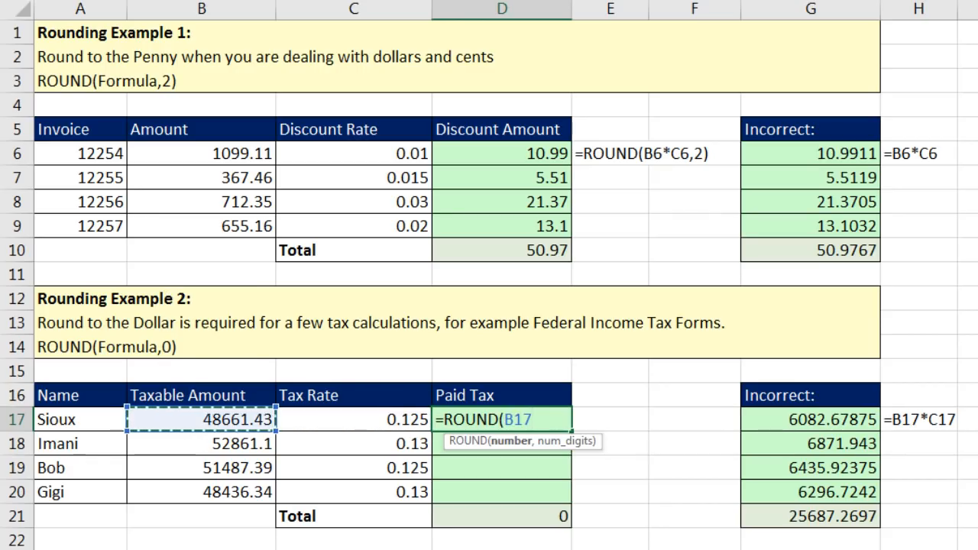
type("*")
key("Left")
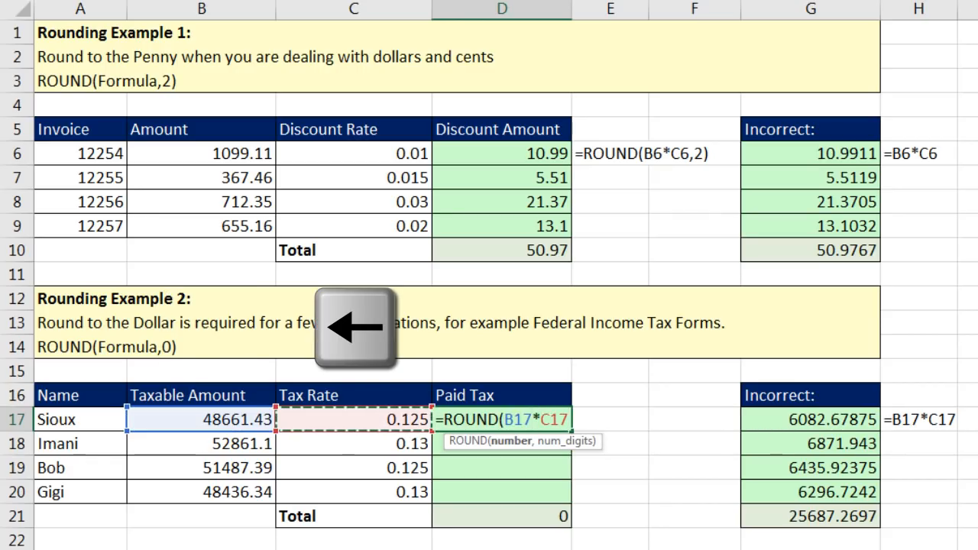
type(",")
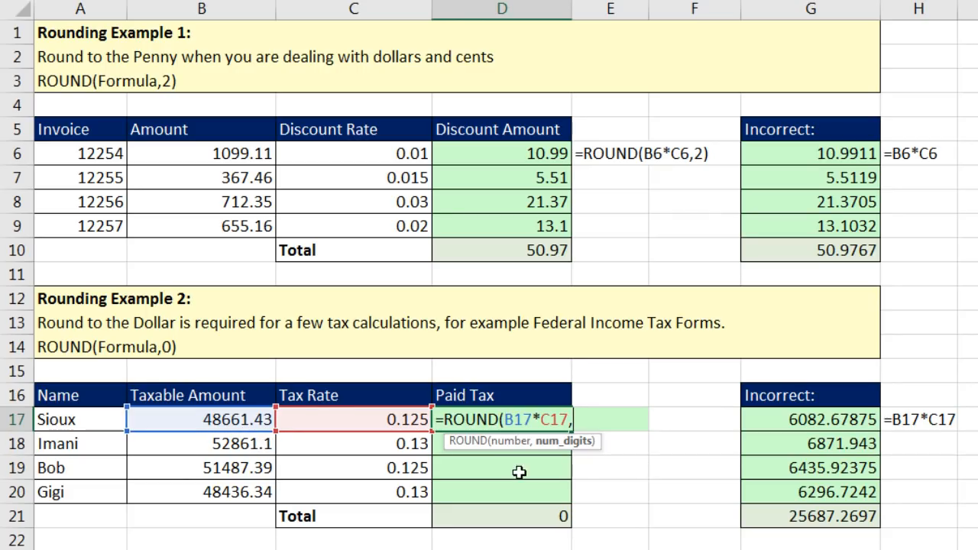
type("0")
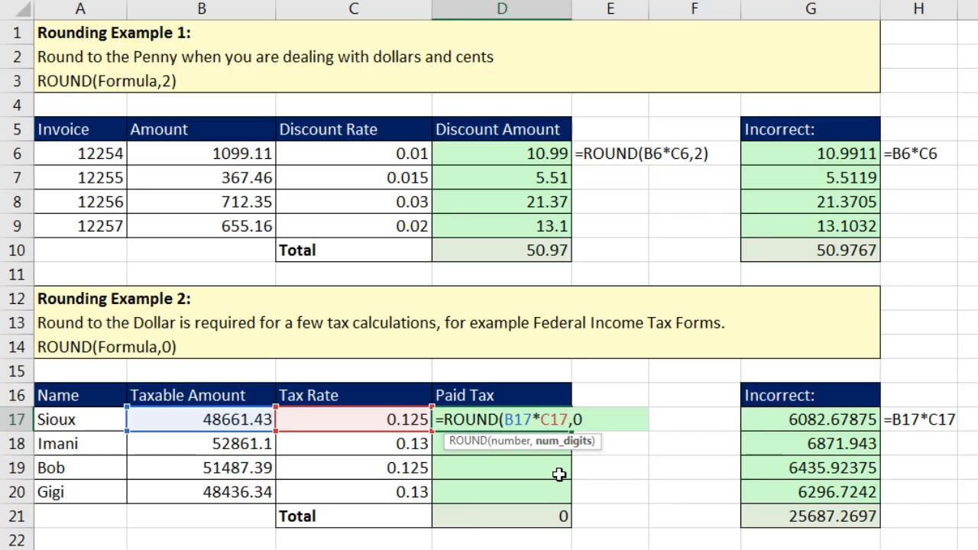
type(")")
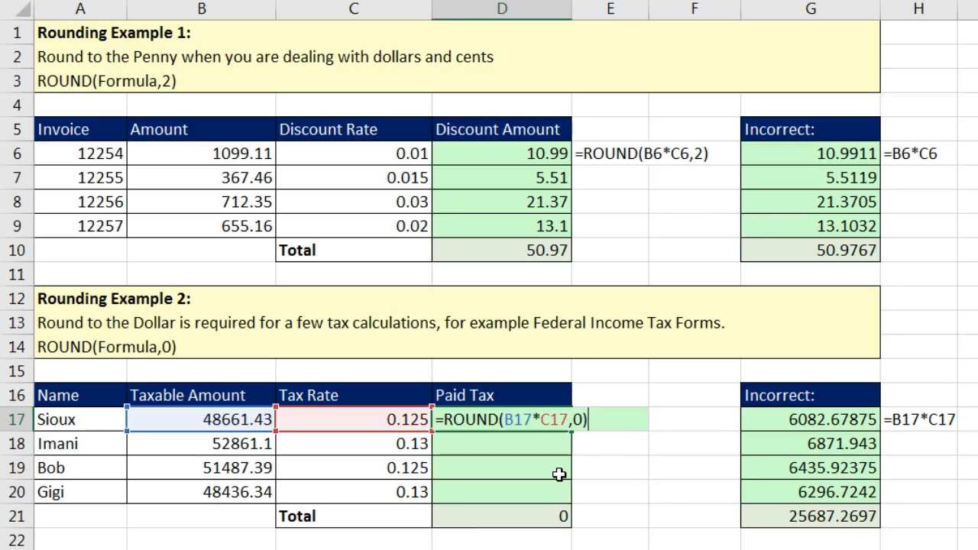
key("ctrl+Return")
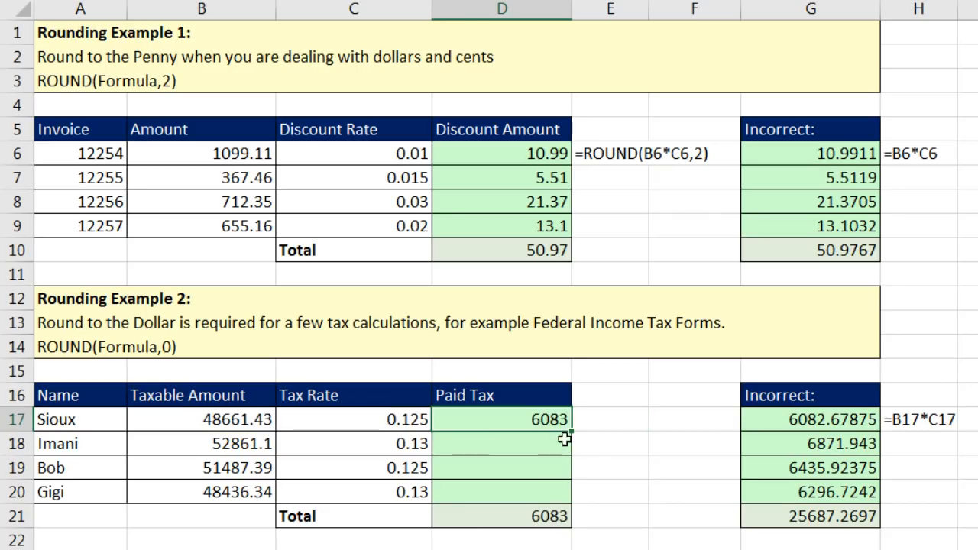
left_click_drag(572, 432, 571, 505)
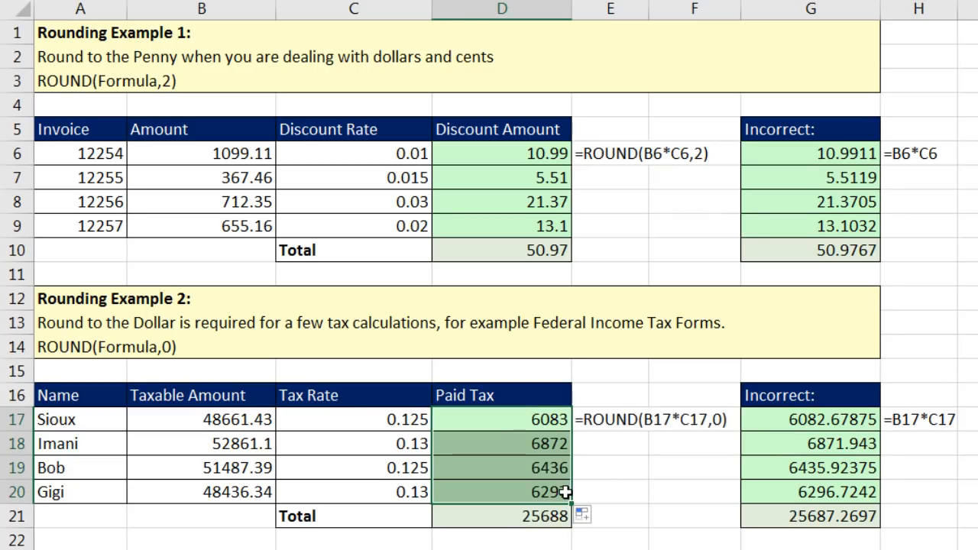
left_click(566, 493)
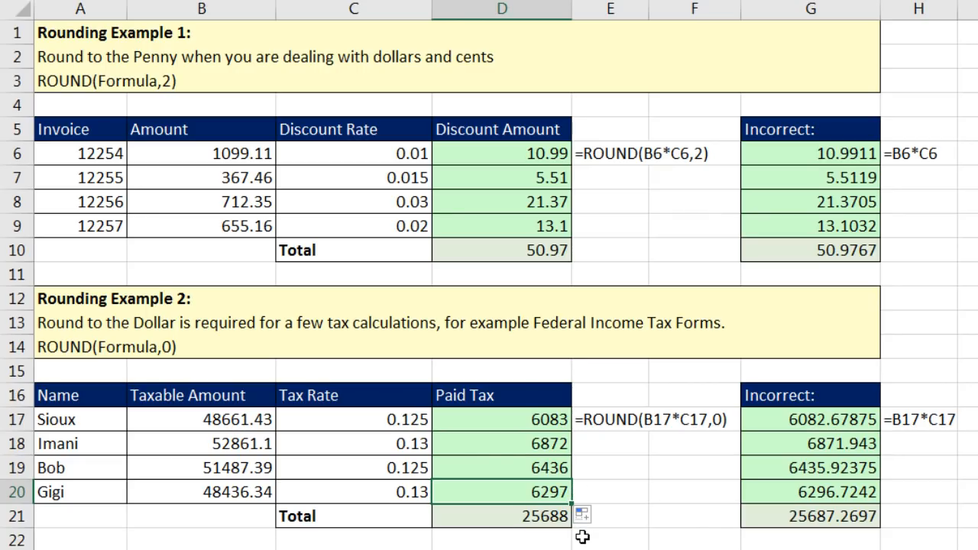
Scroll to Rounding Example 3, check the scores in B30 and B31, and select Grade cell C30.
scroll(489, 284, "down", 1)
scroll(489, 284, "down", 6)
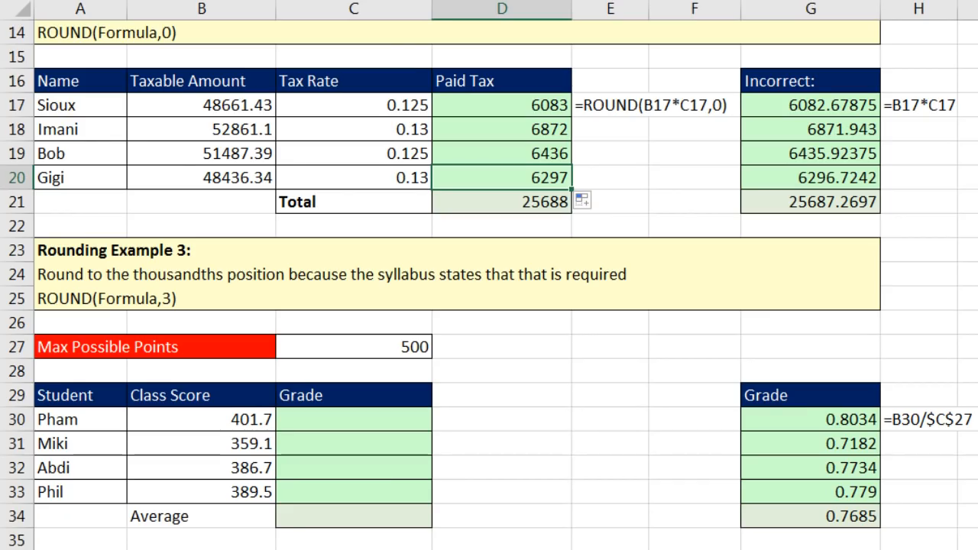
scroll(489, 284, "down", 1)
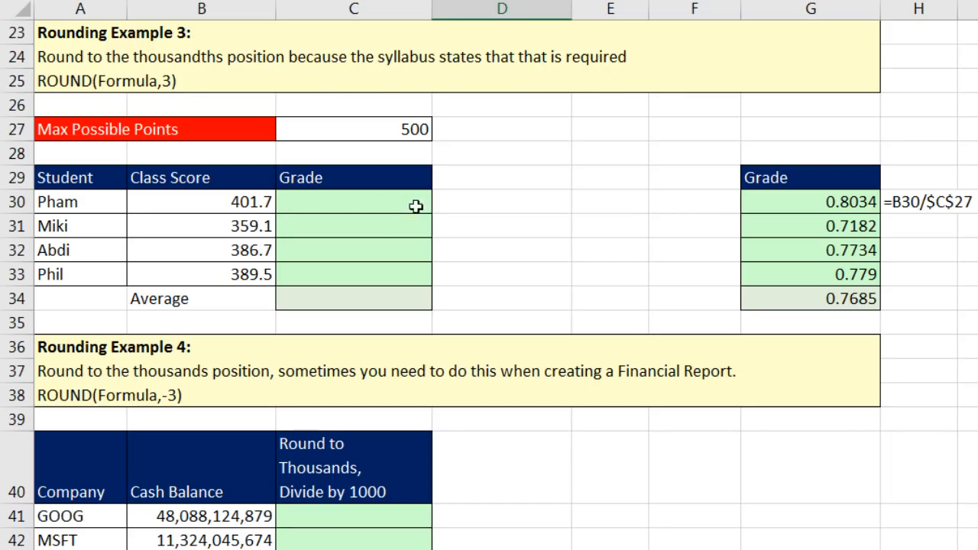
left_click(380, 207)
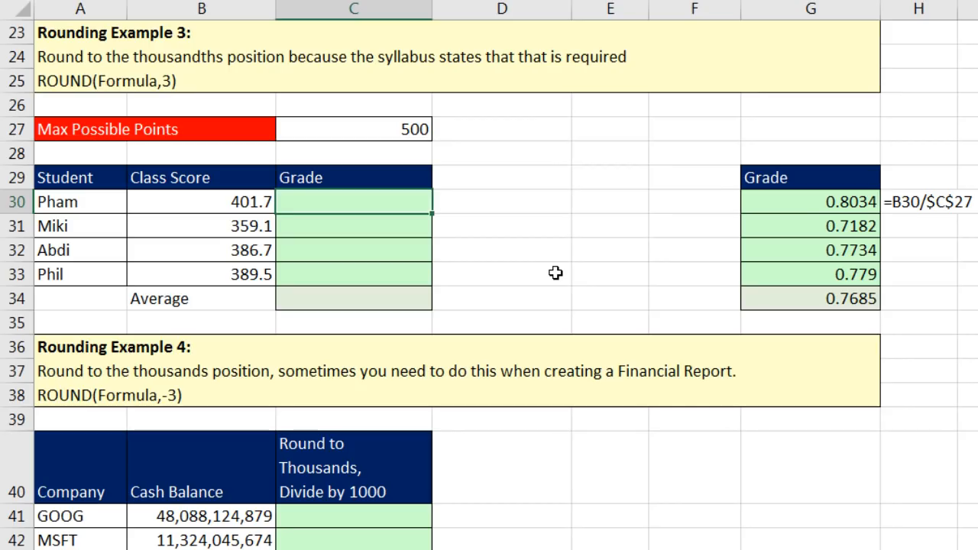
left_click(240, 202)
left_click(240, 229)
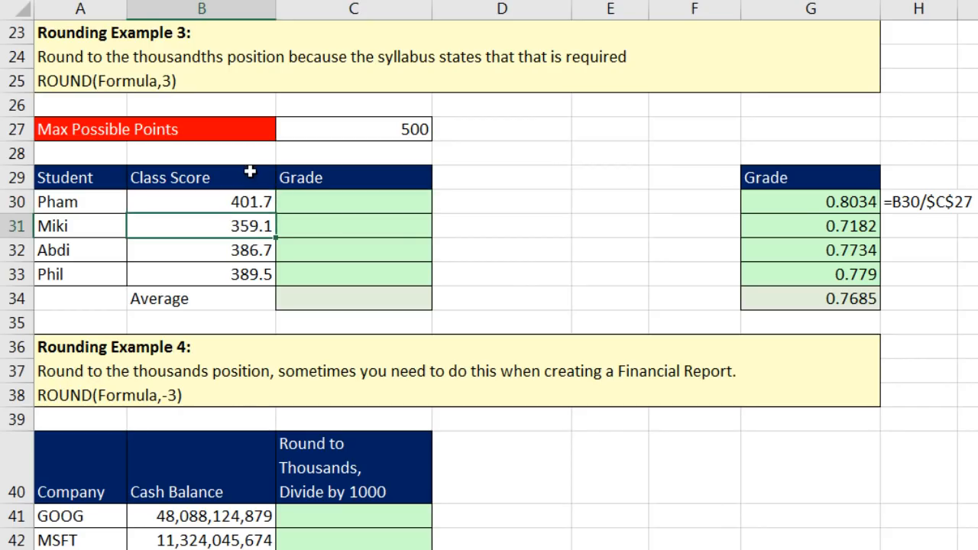
left_click(393, 204)
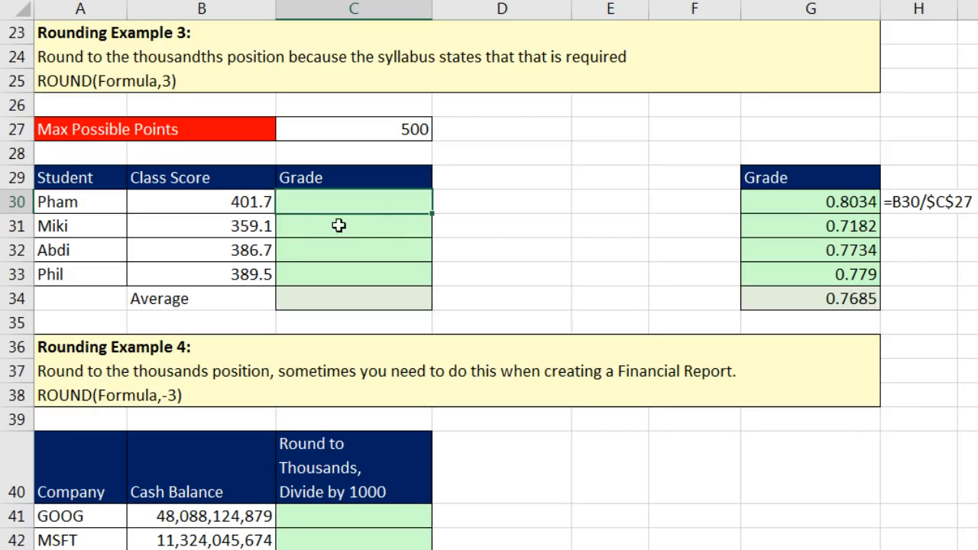
Enter =ROUND(B30/$C$27,3) in C30 for Pham's grade.
type("=rou")
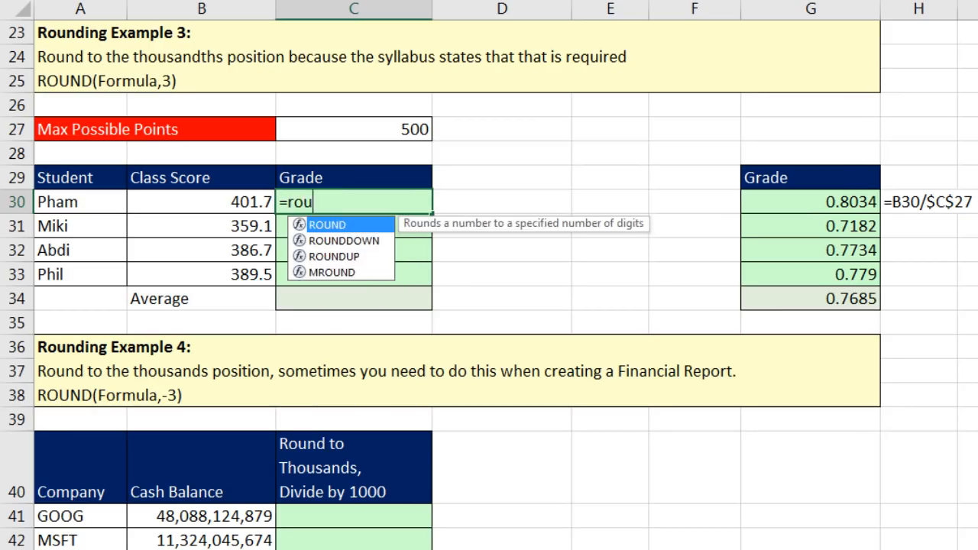
key("Tab")
key("Left")
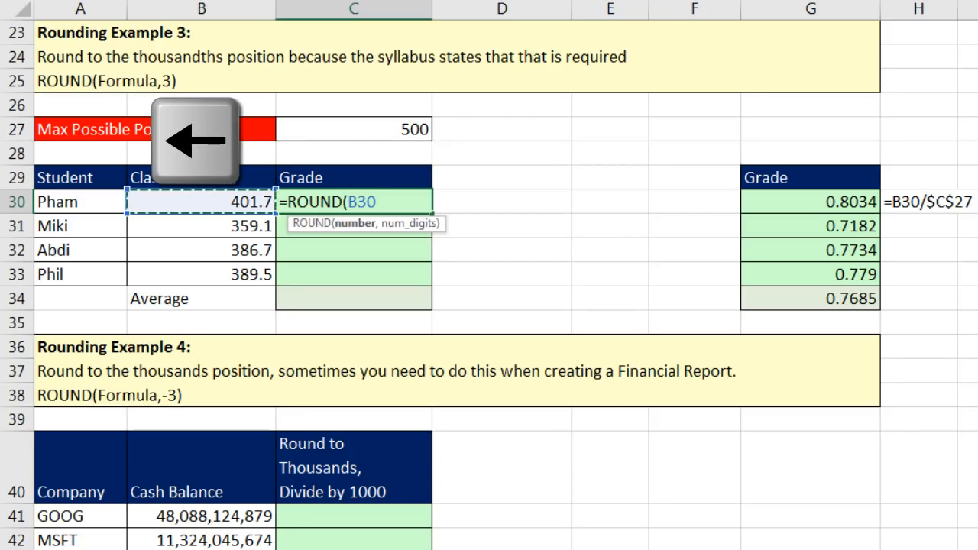
type("/")
key("Up")
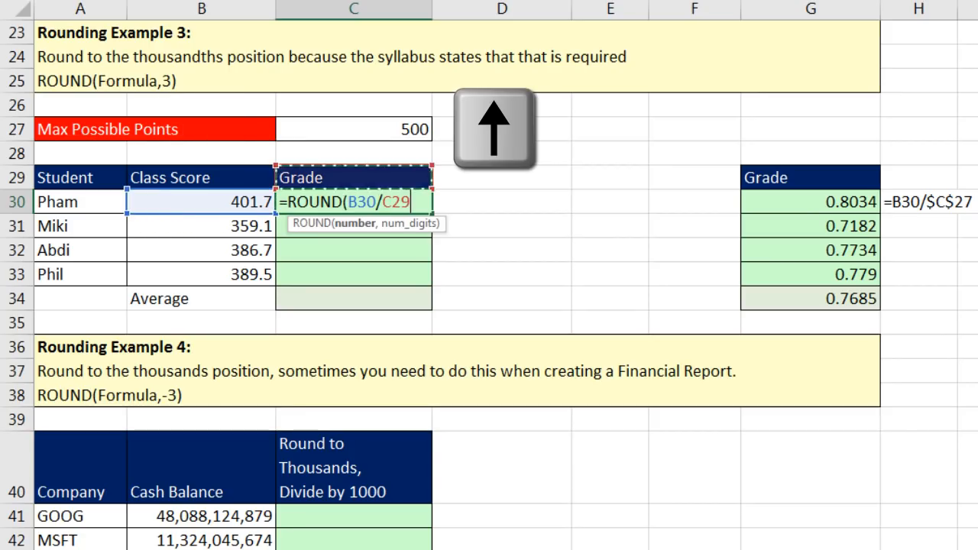
key("Up")
key("Up")
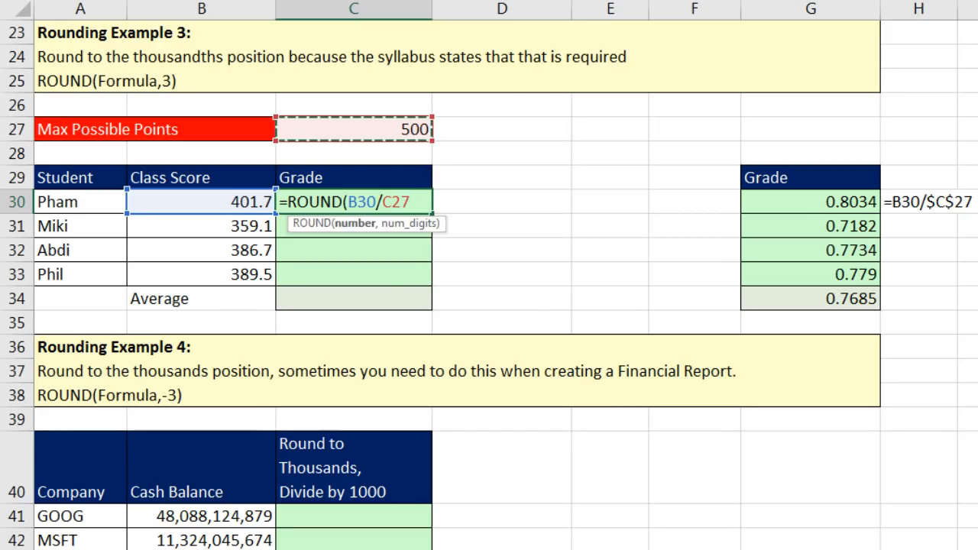
key("F4")
key("F4")
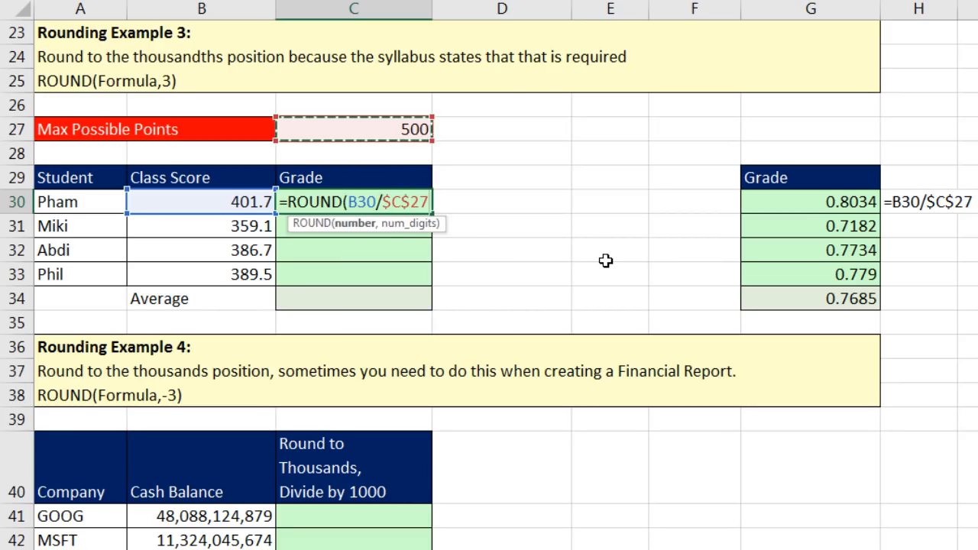
type(",3")
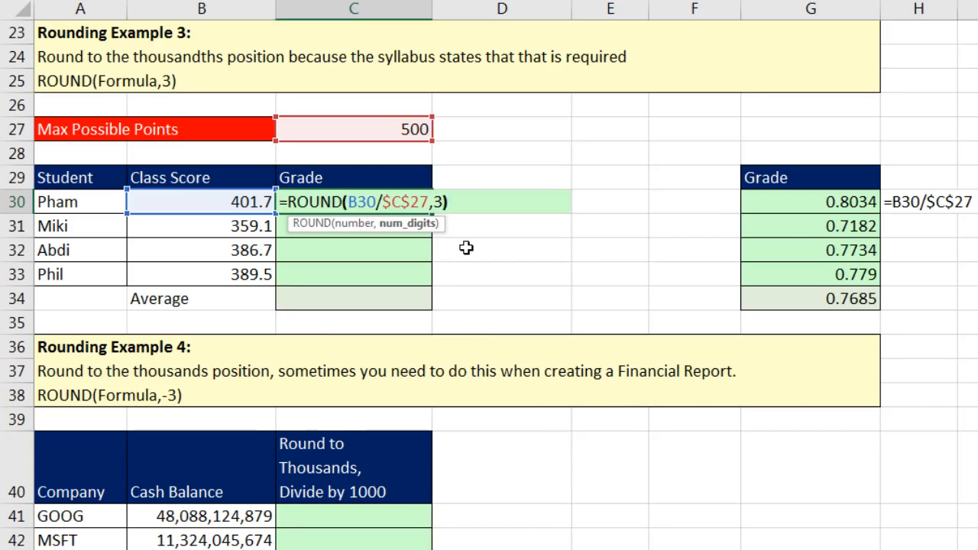
key("ctrl+Return")
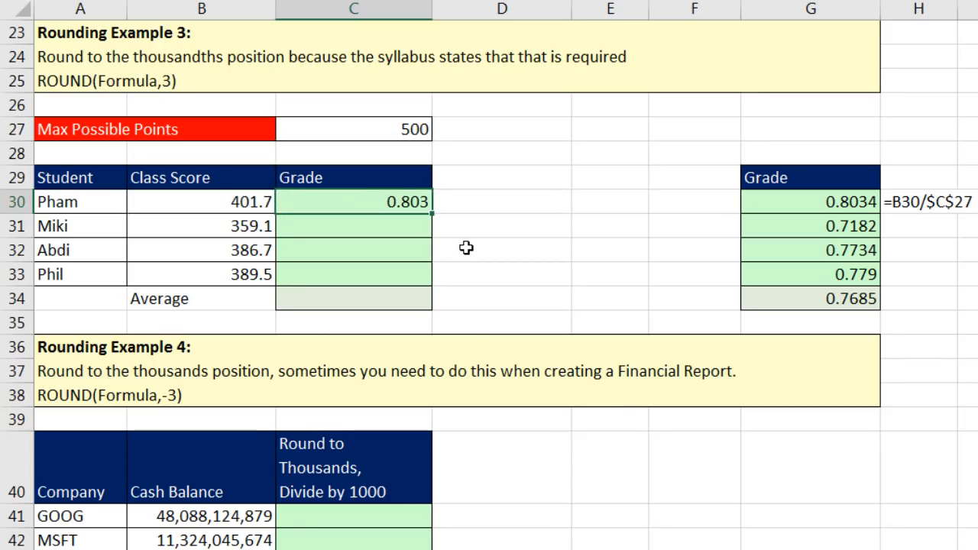
Copy the grade formula down to C33 and verify Phil's formula there.
left_click_drag(435, 239, 441, 279)
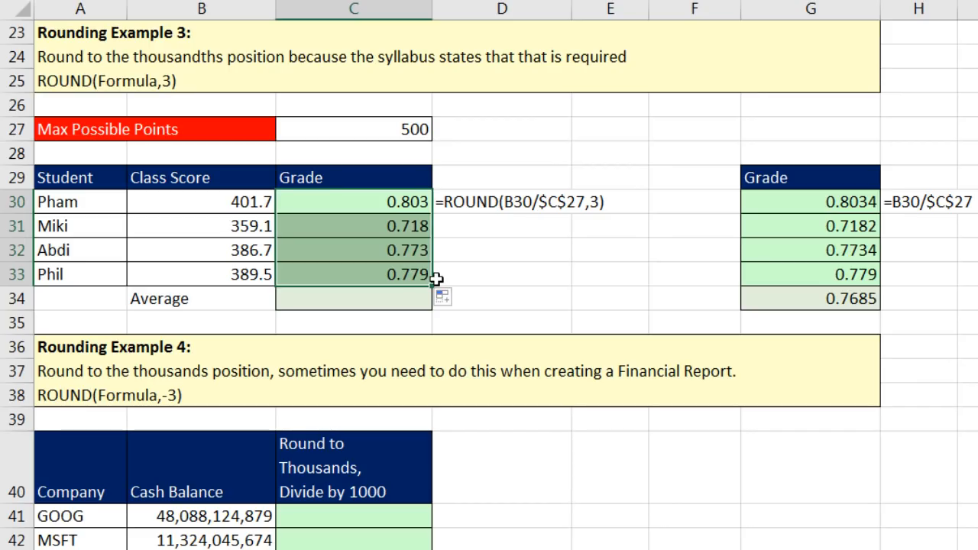
left_click(382, 277)
key("F2")
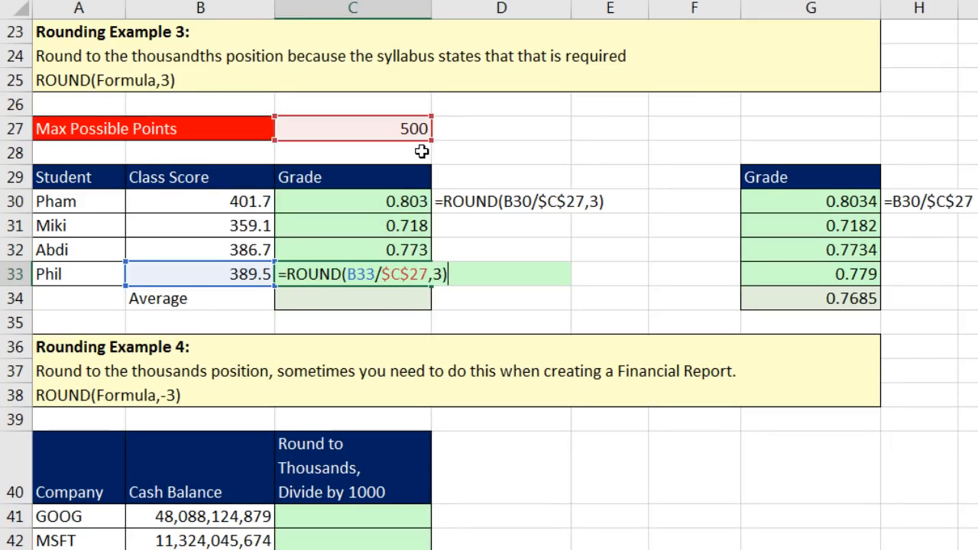
key("Return")
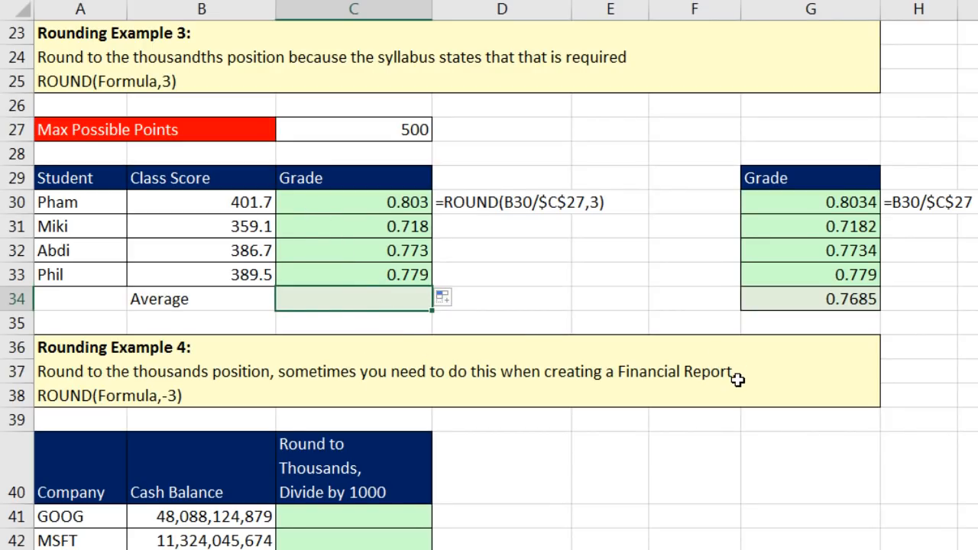
Enter =AVERAGE(C30:C33) in C34.
type("=av")
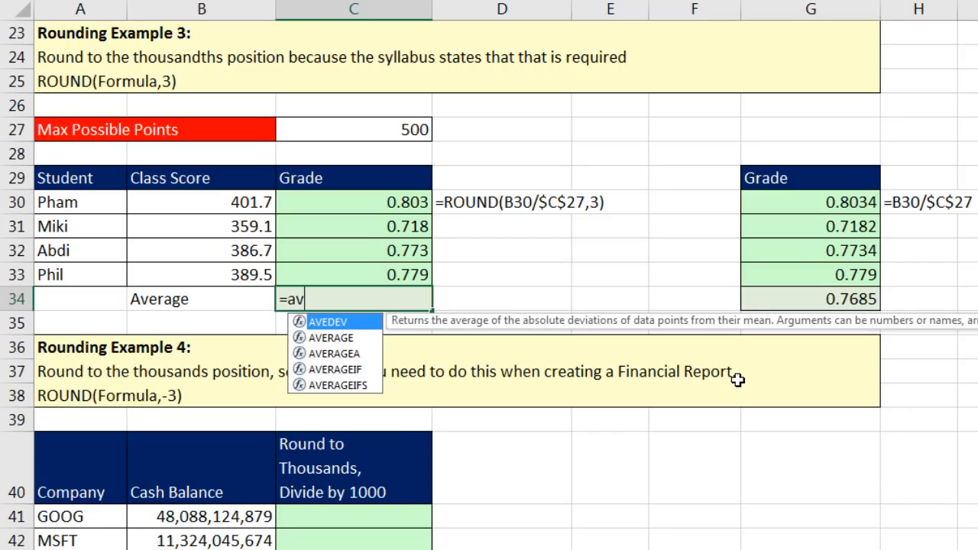
type("er")
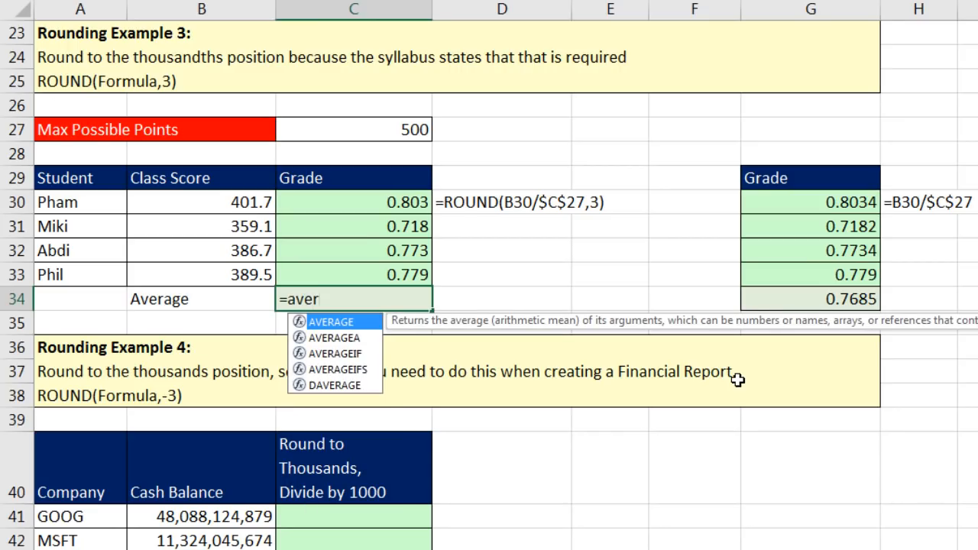
key("Tab")
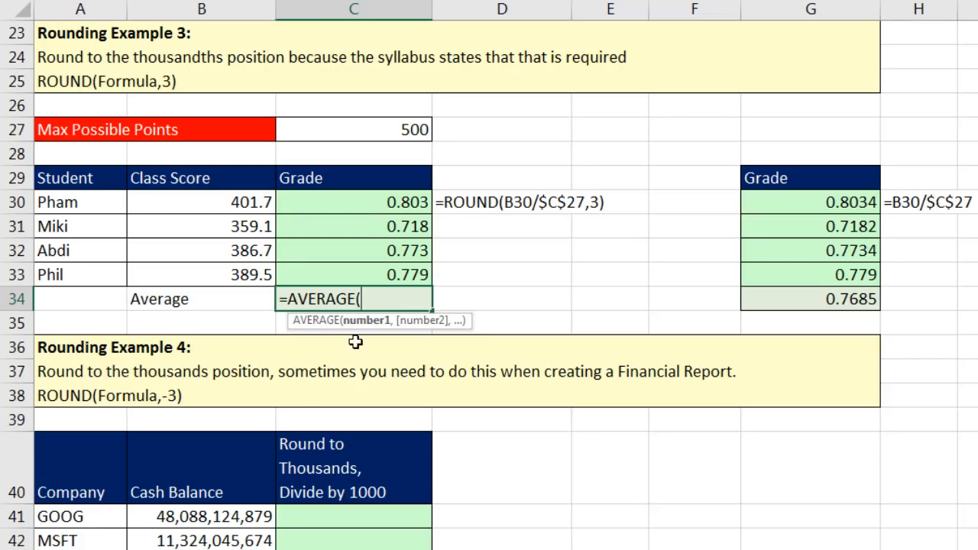
left_click_drag(393, 204, 417, 279)
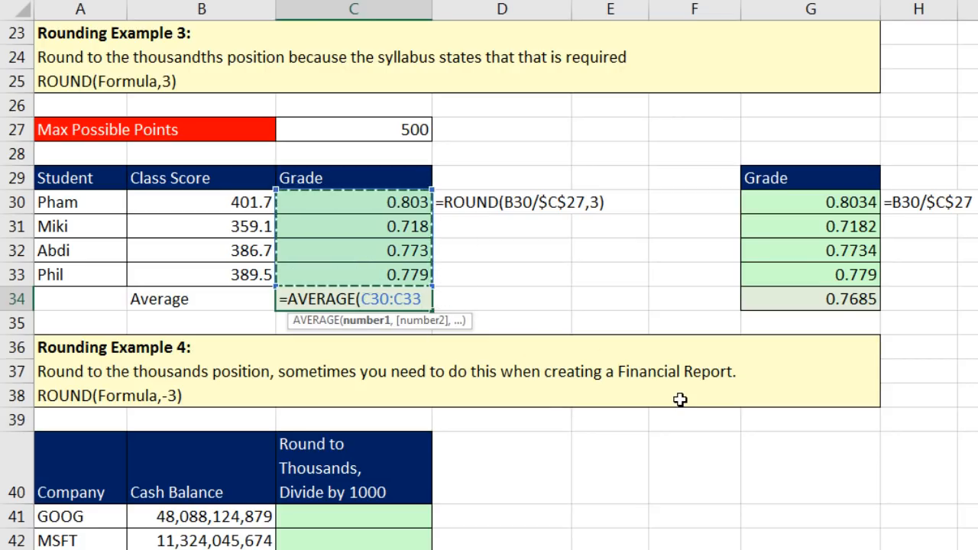
type(")")
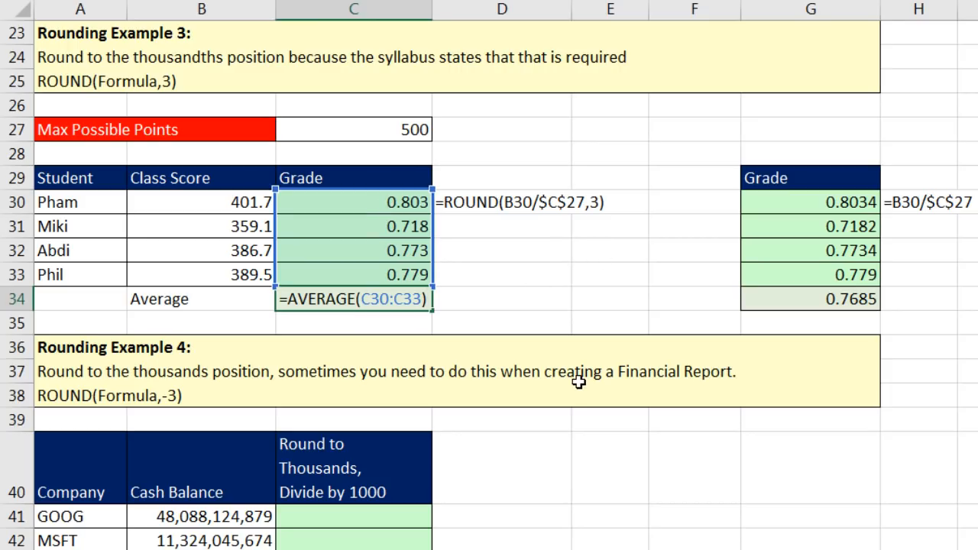
key("Return")
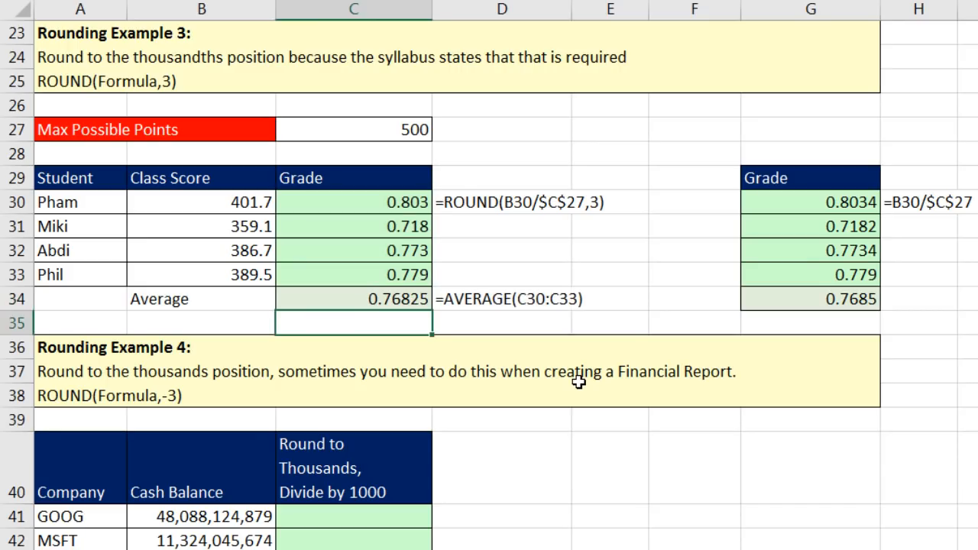
Decrease the average's displayed decimals twice so it shows 0.768.
left_click(425, 299)
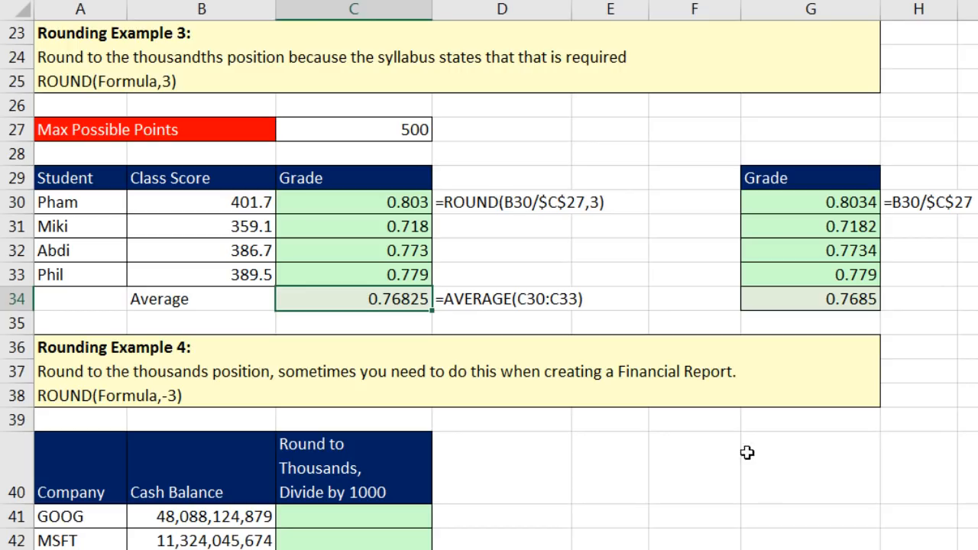
right_click(401, 297)
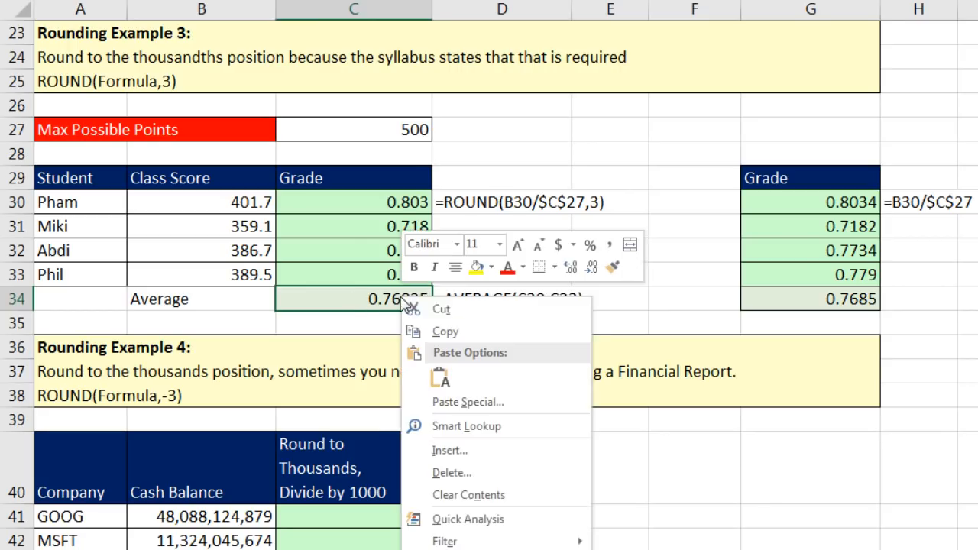
left_click(592, 270)
left_click(593, 269)
left_click(481, 322)
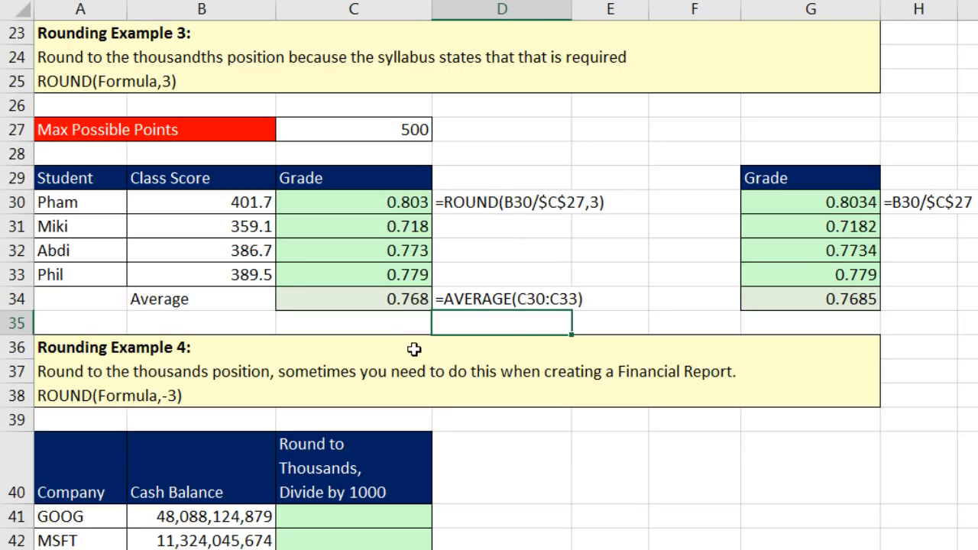
left_click(329, 300)
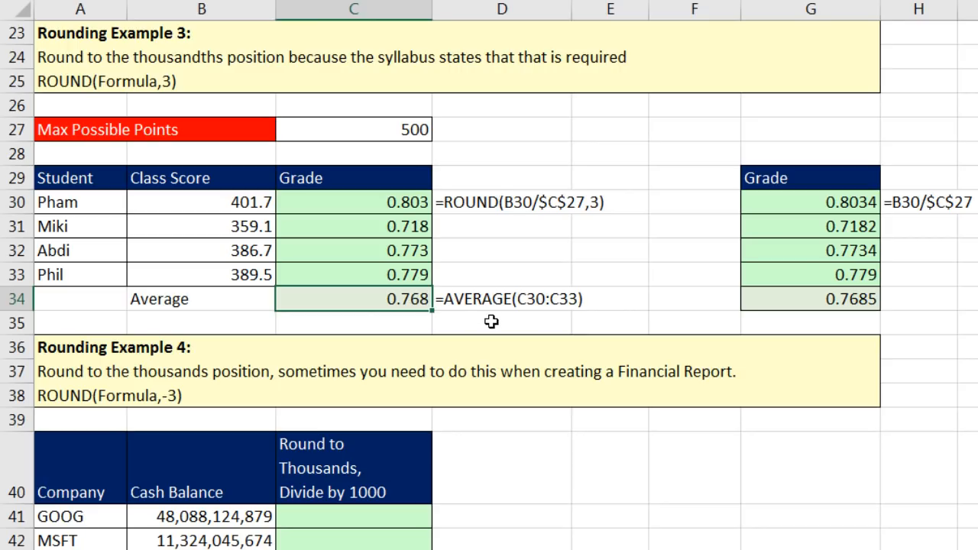
Change C34 to =ROUND(AVERAGE(C30:C33),3) so it returns a true 0.768.
key("F2")
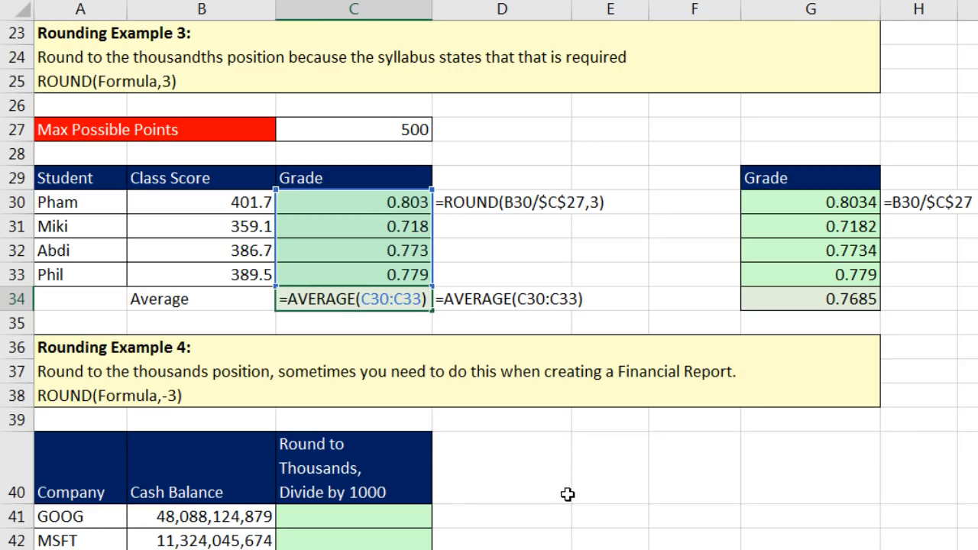
type("rou")
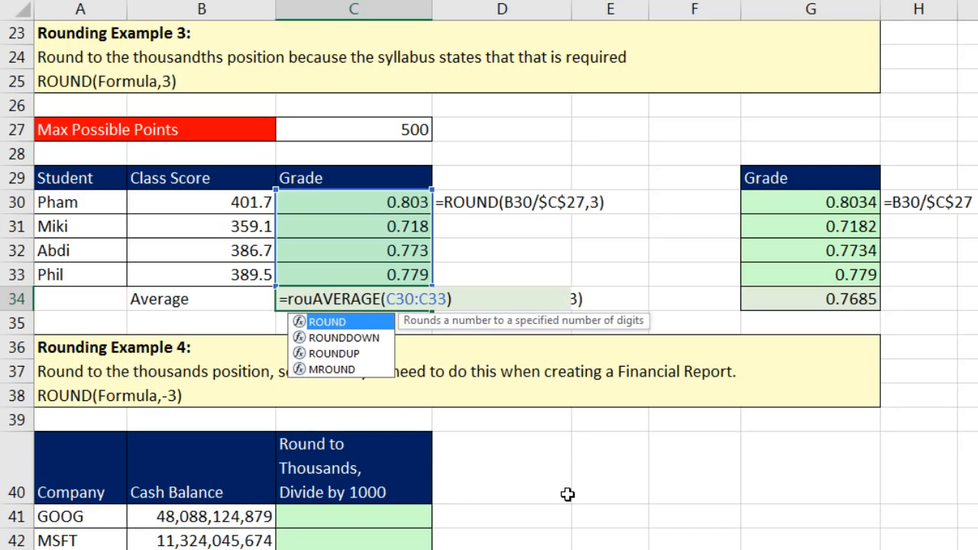
key("Tab")
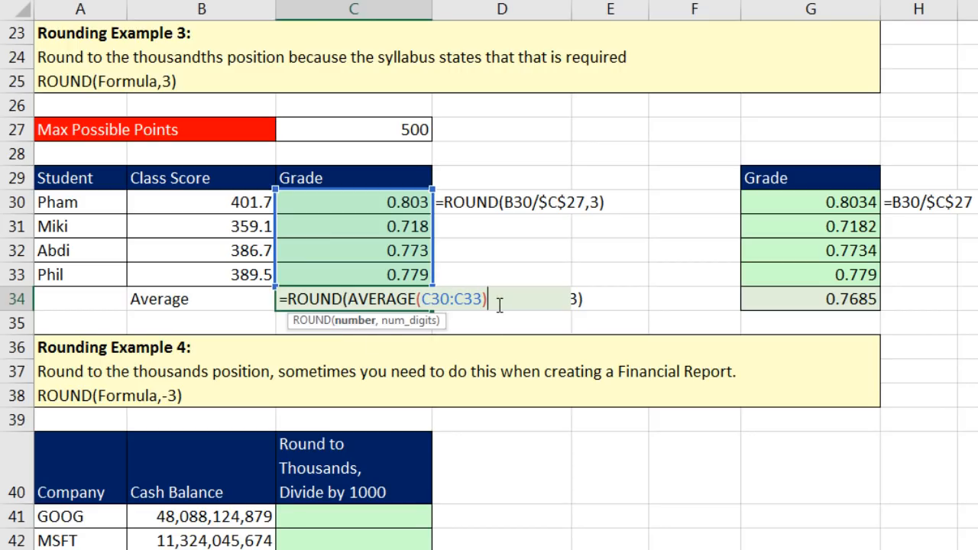
type(",3)")
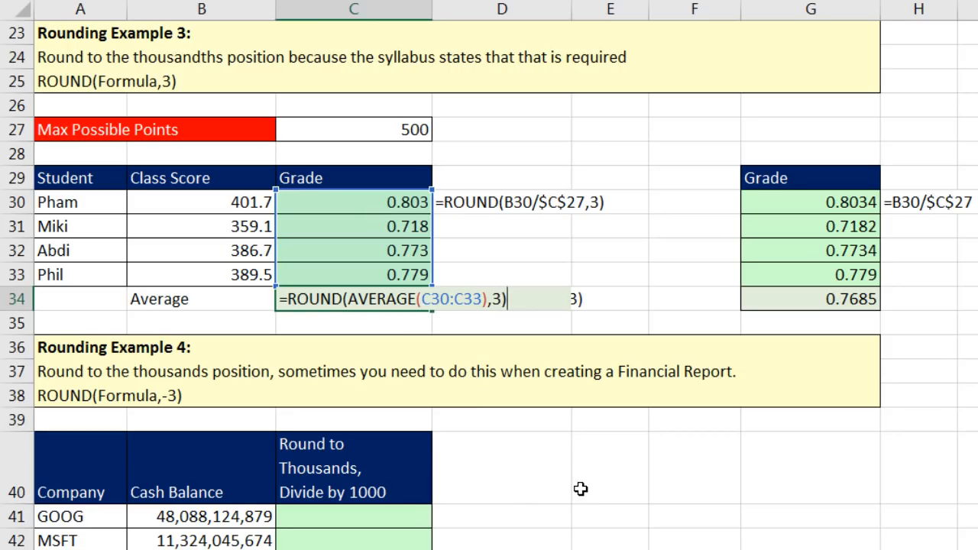
left_click(354, 298)
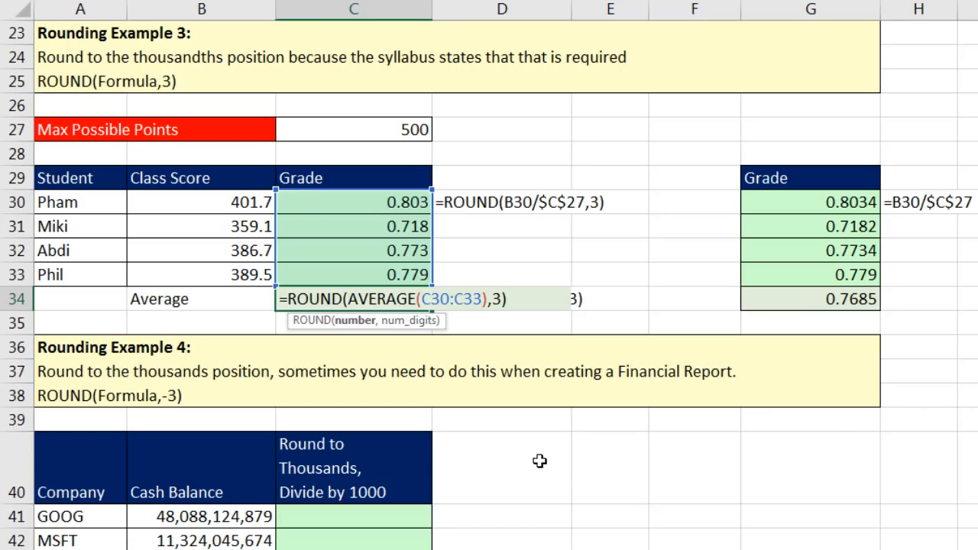
key("Return")
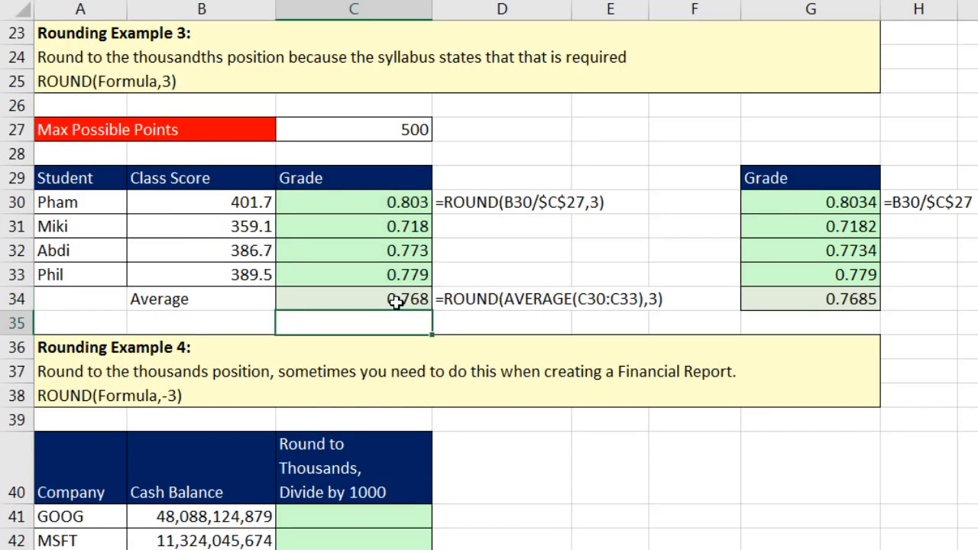
left_click(336, 299)
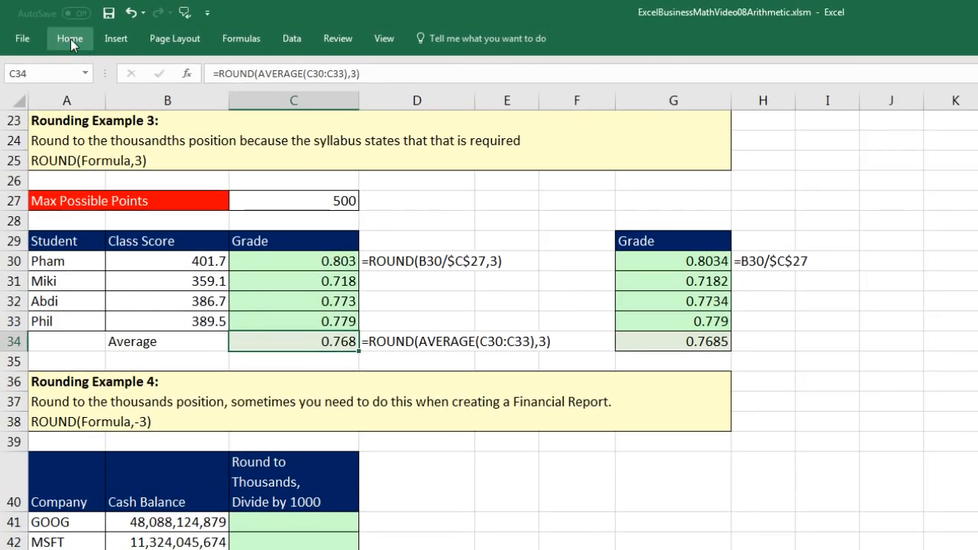
Apply the General number format to C34, which still shows 0.768.
left_click(70, 39)
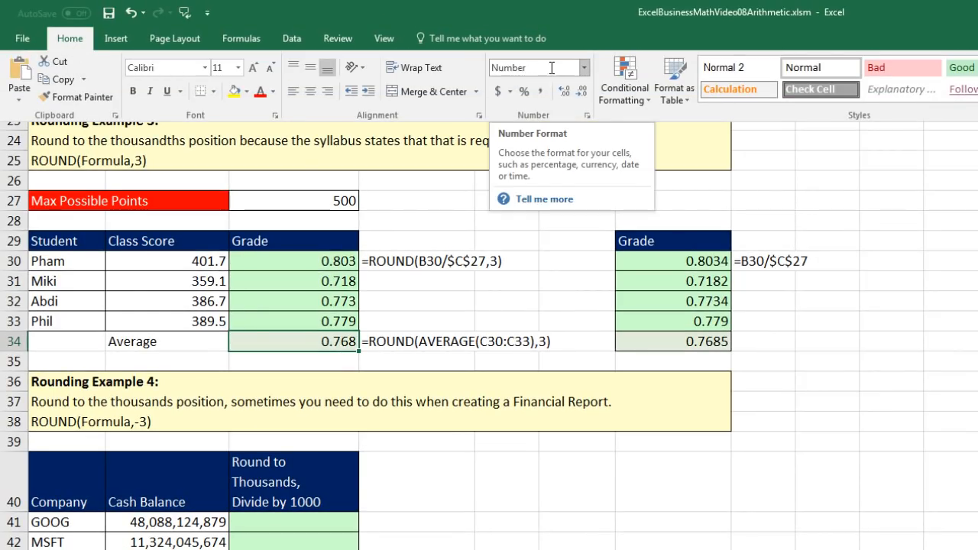
left_click(584, 69)
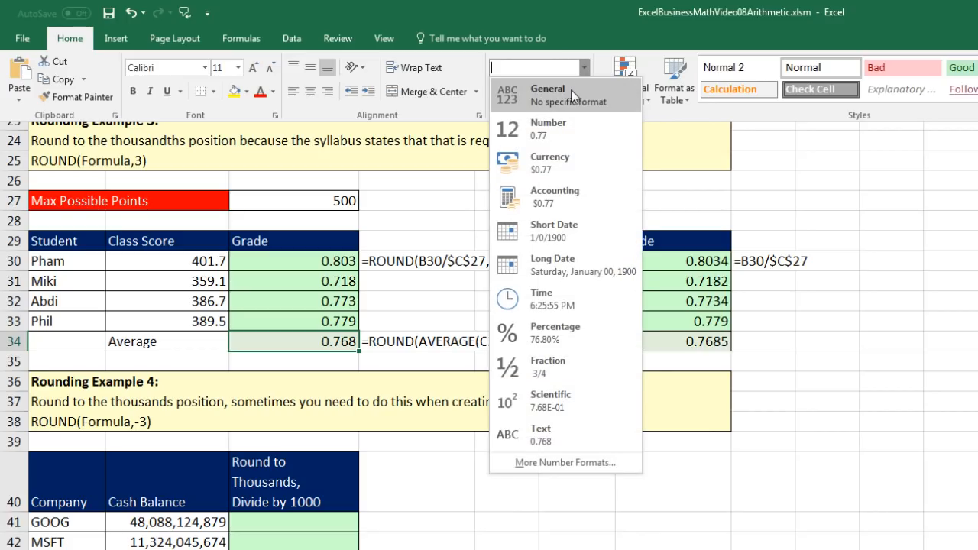
left_click(571, 89)
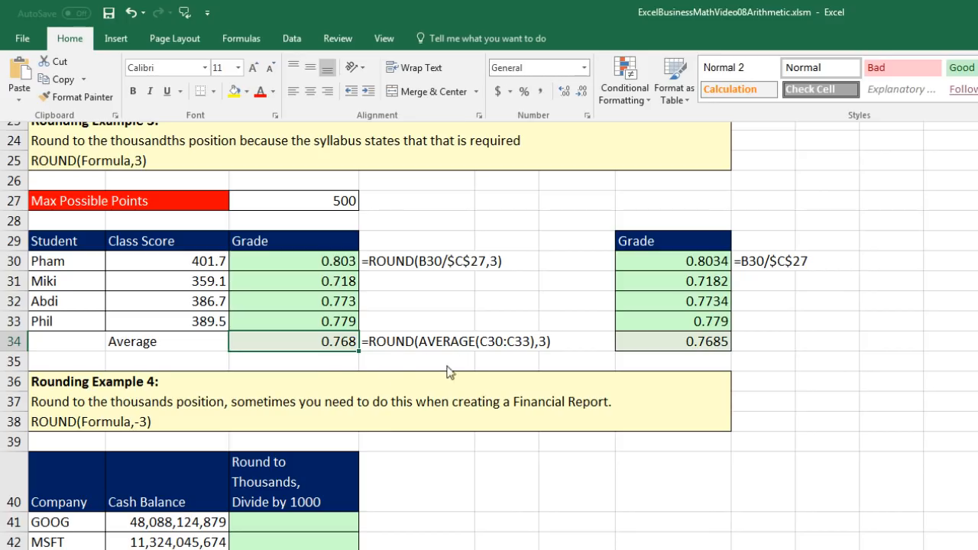
left_click(357, 364)
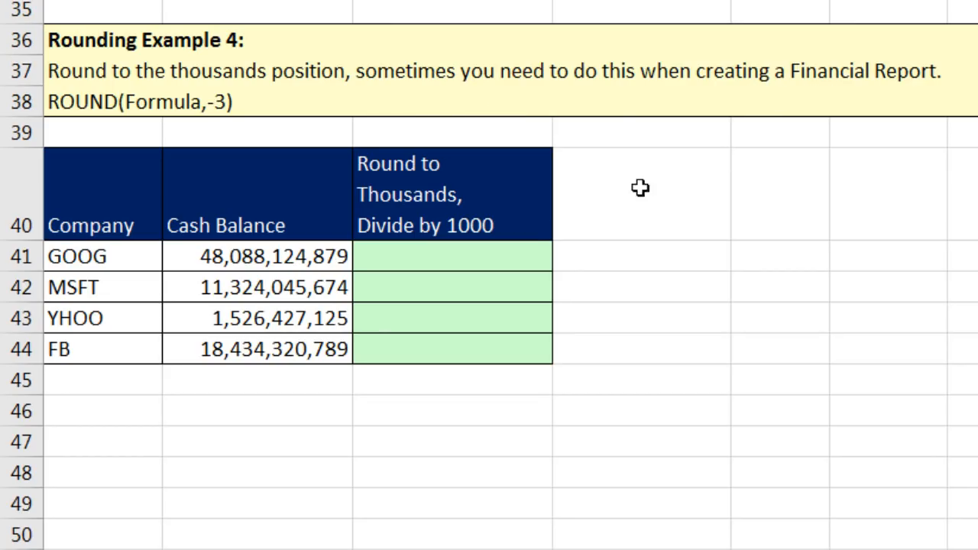
Point out the GOOG, MSFT, YHOO and FB cash balances.
left_click(281, 258)
left_click(316, 296)
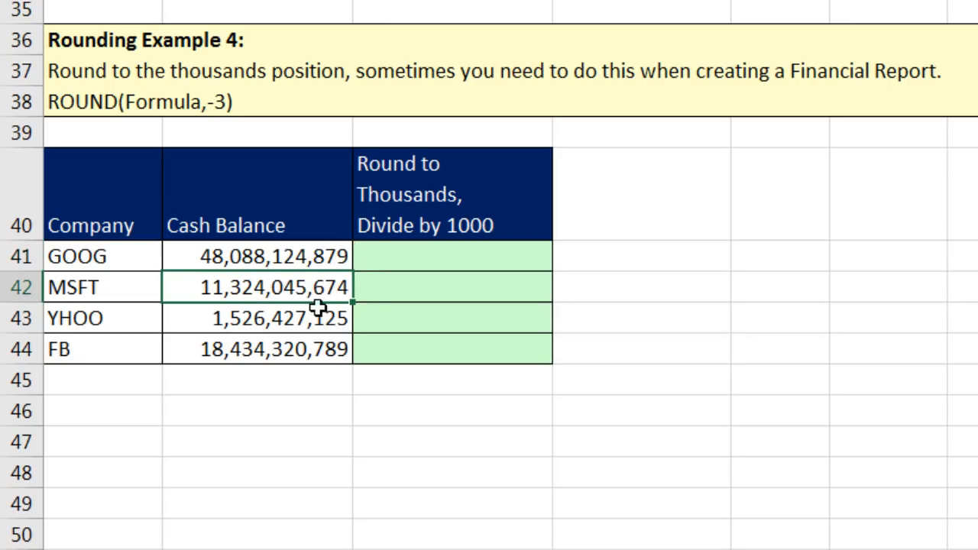
left_click(309, 323)
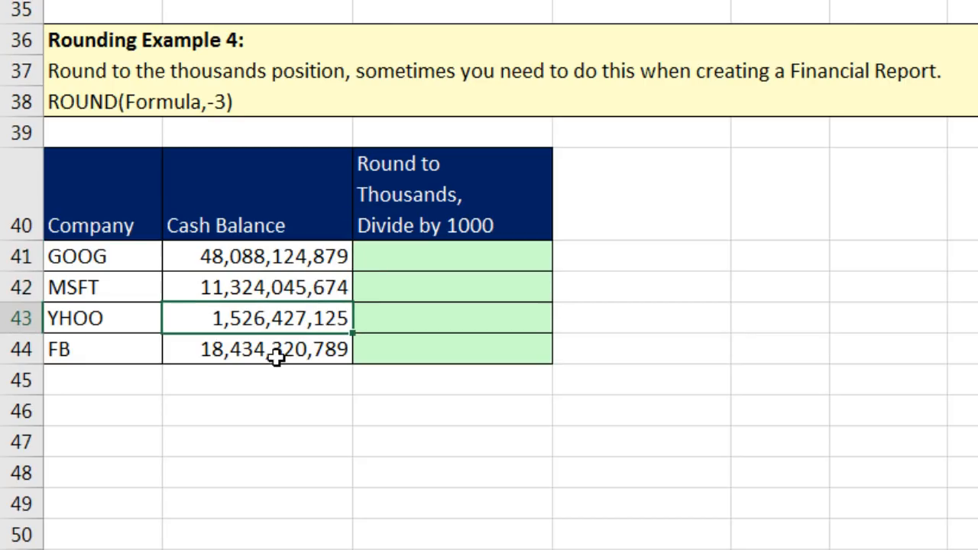
left_click(276, 357)
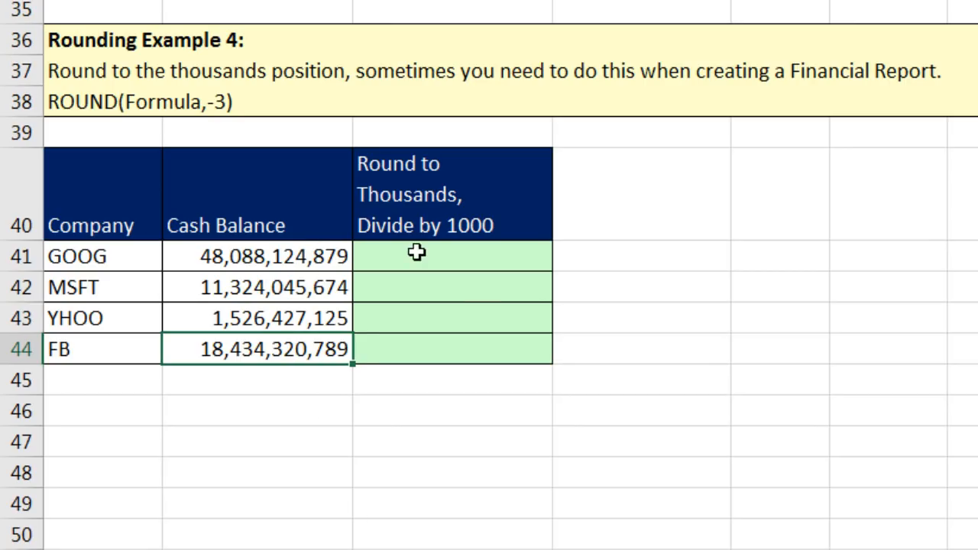
Enter =ROUND(B41,-3) in C41, giving 48,088,125,000.
left_click(475, 264)
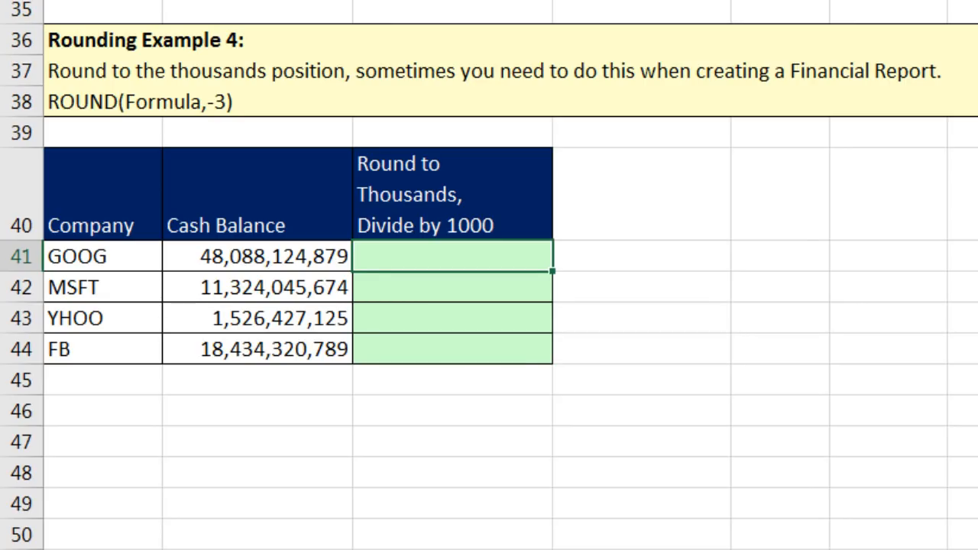
type("=round")
key("Tab")
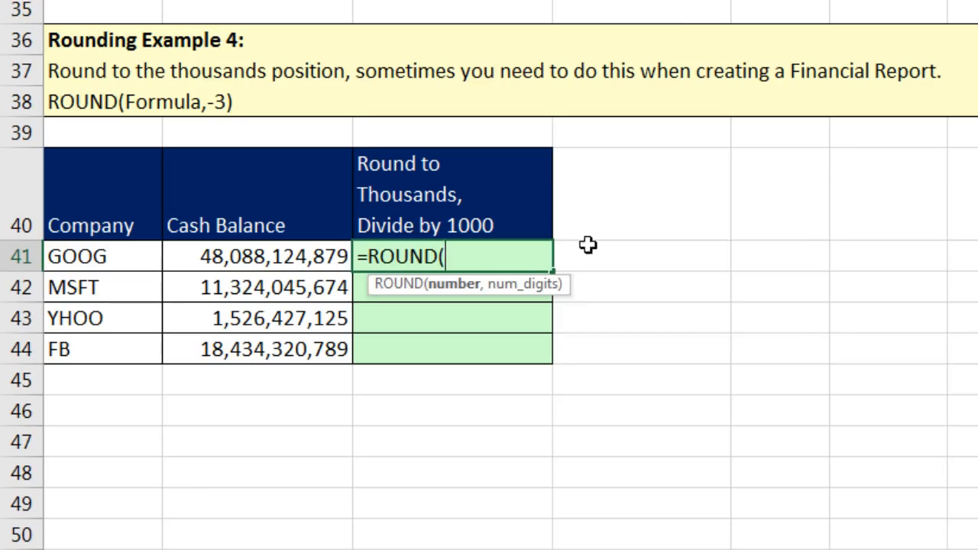
left_click(256, 258)
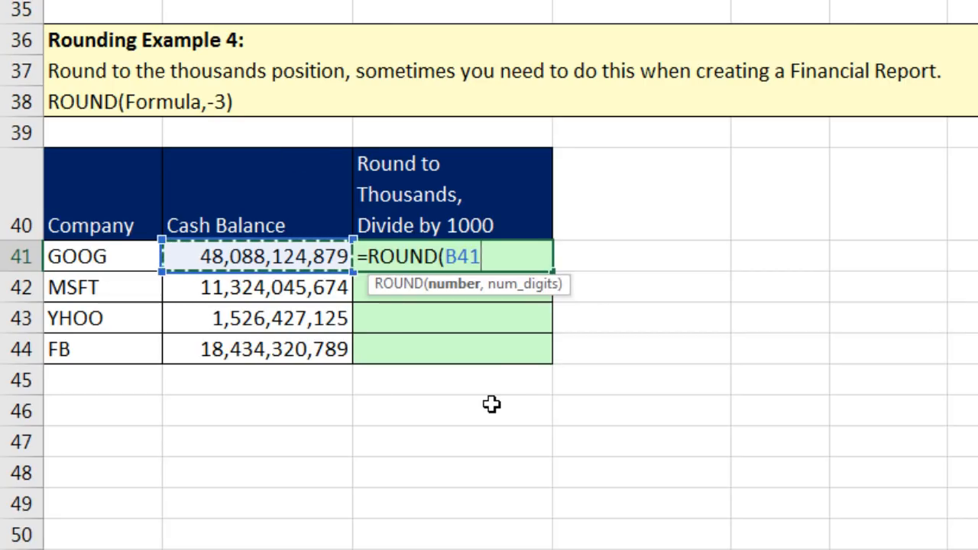
type(",")
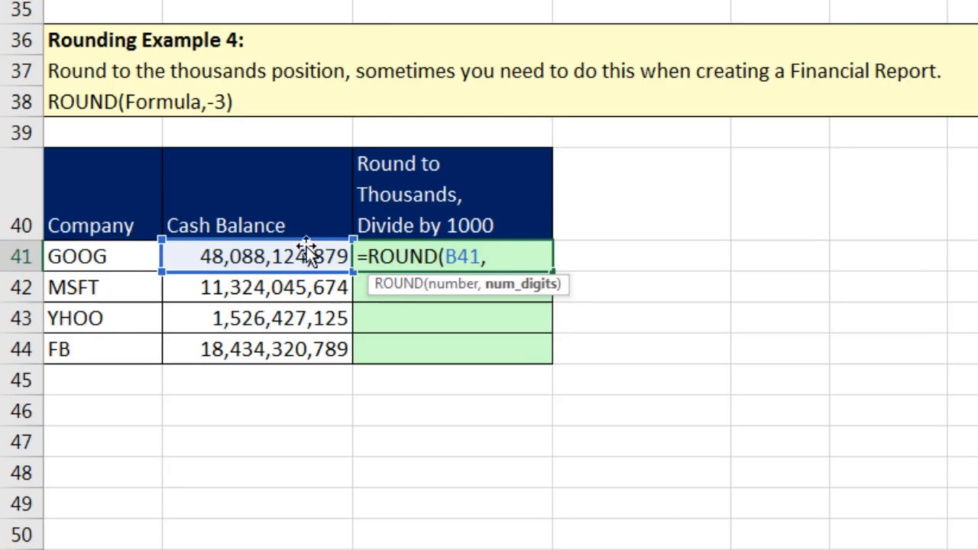
type("-")
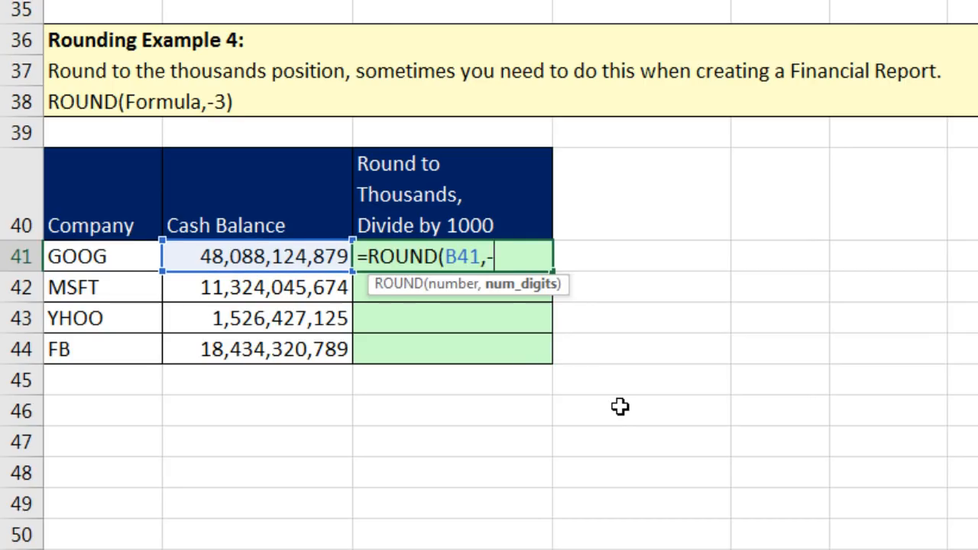
type("3)")
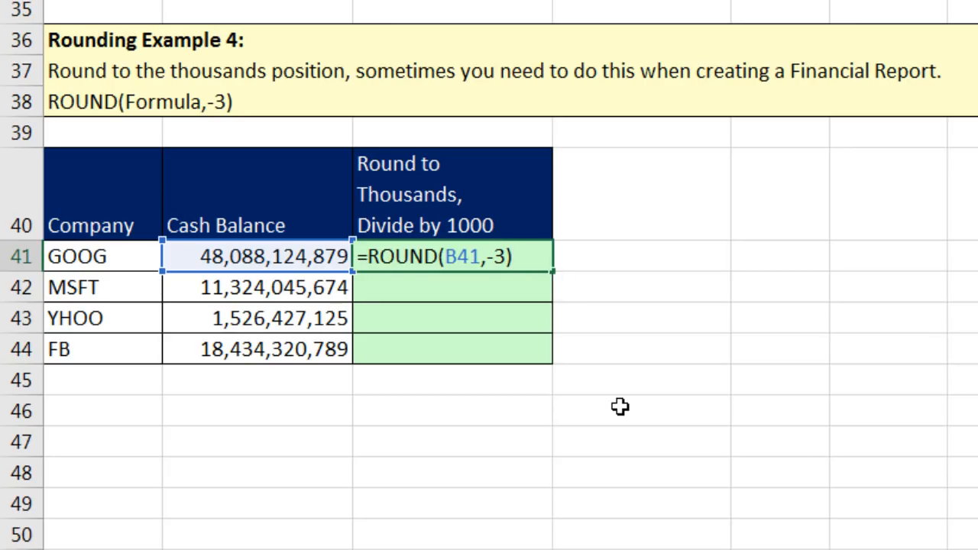
key("ctrl+Return")
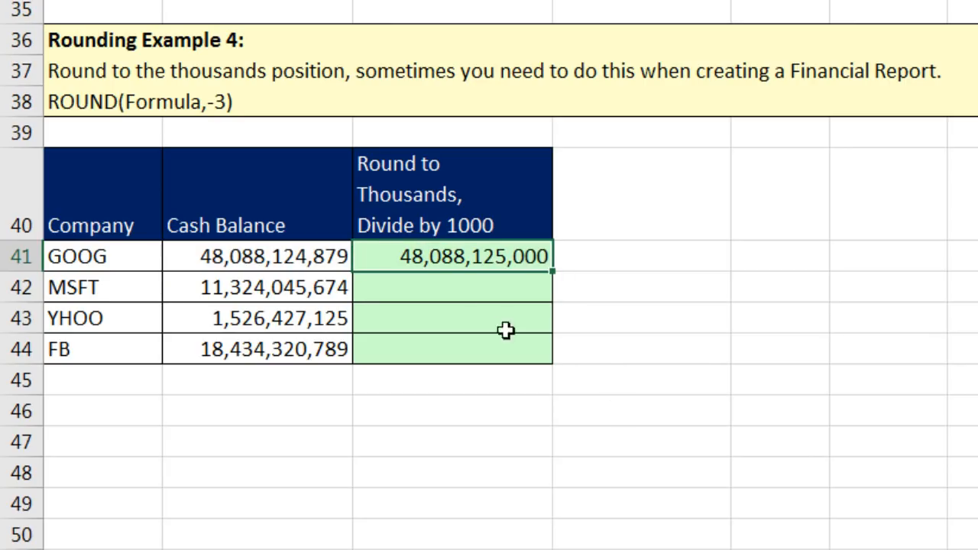
Change C41 to =ROUND(B41,-3)/1000 and fill it down through C44.
left_click_drag(551, 269, 558, 374)
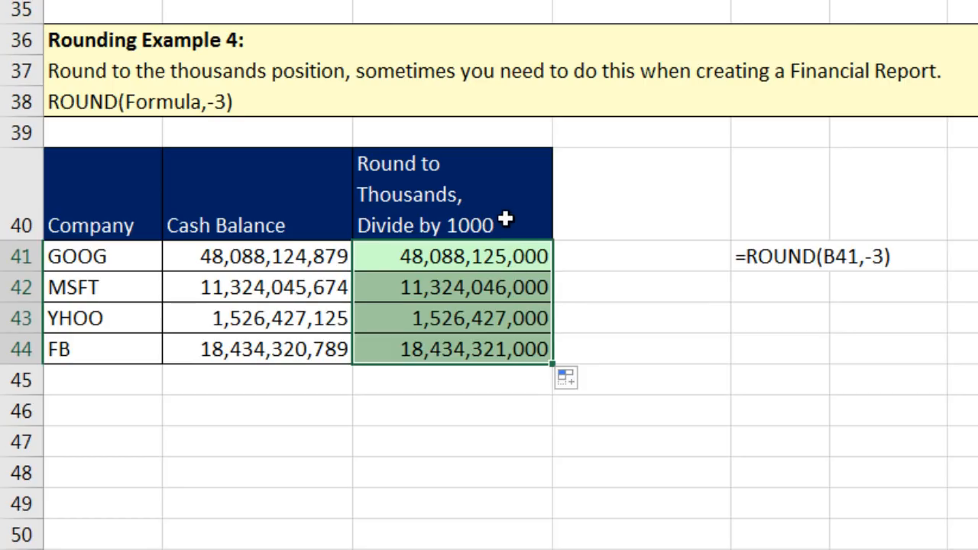
left_click(501, 255)
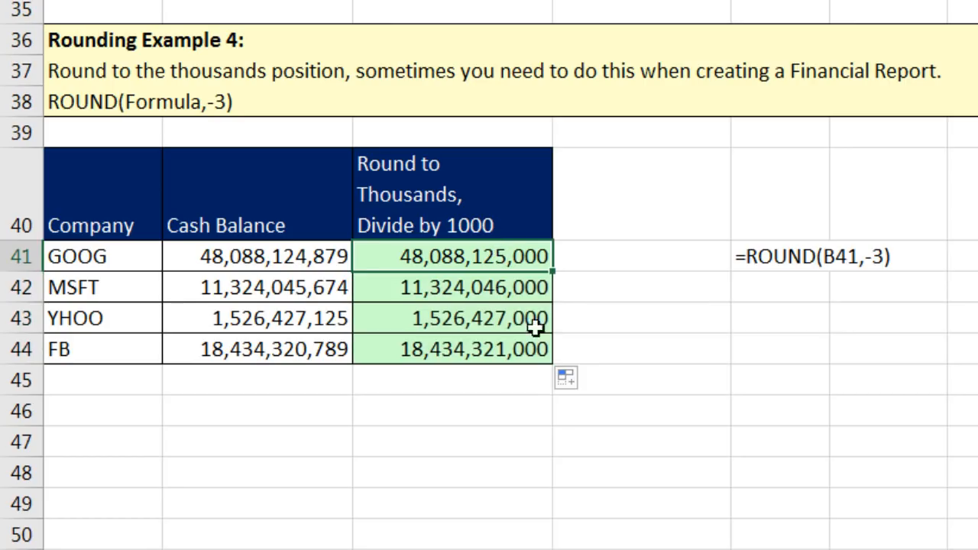
key("F2")
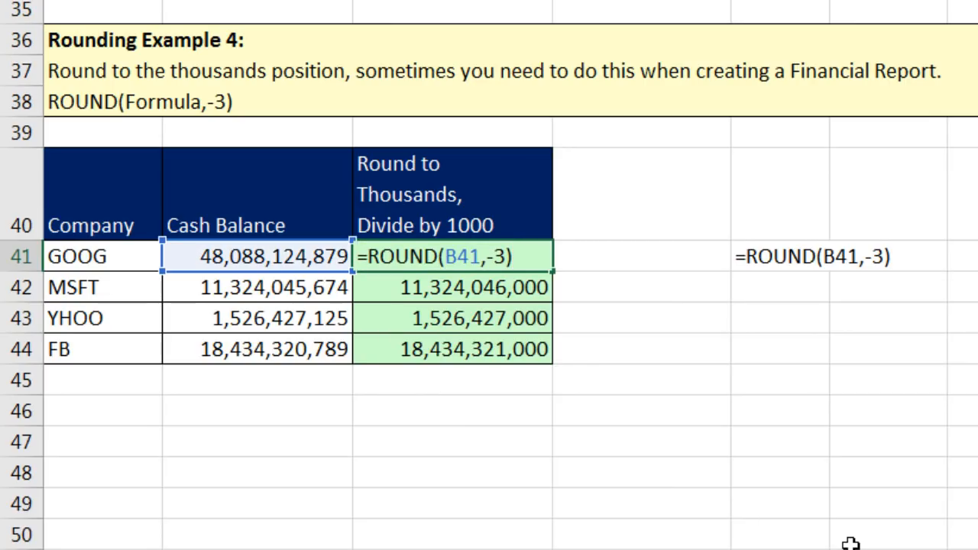
type("/1000")
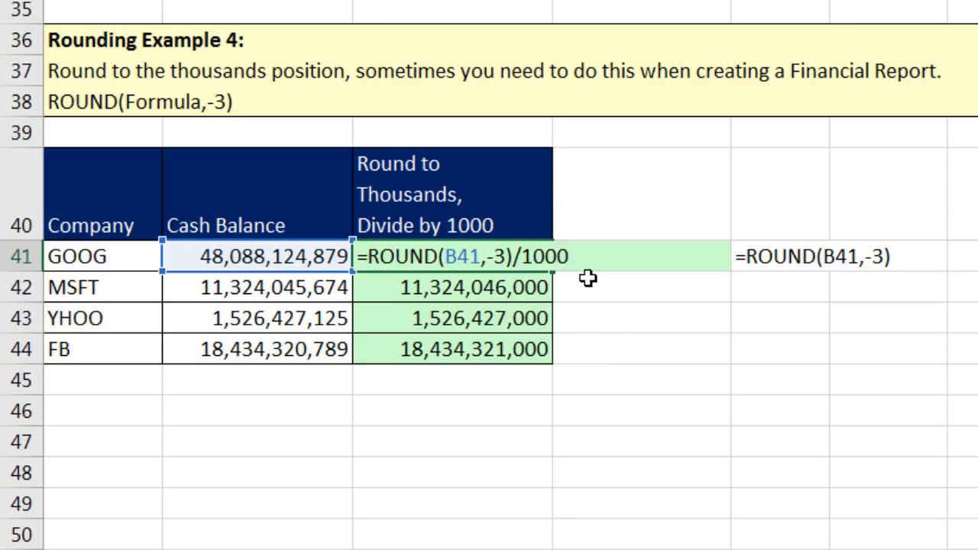
key("ctrl+Return")
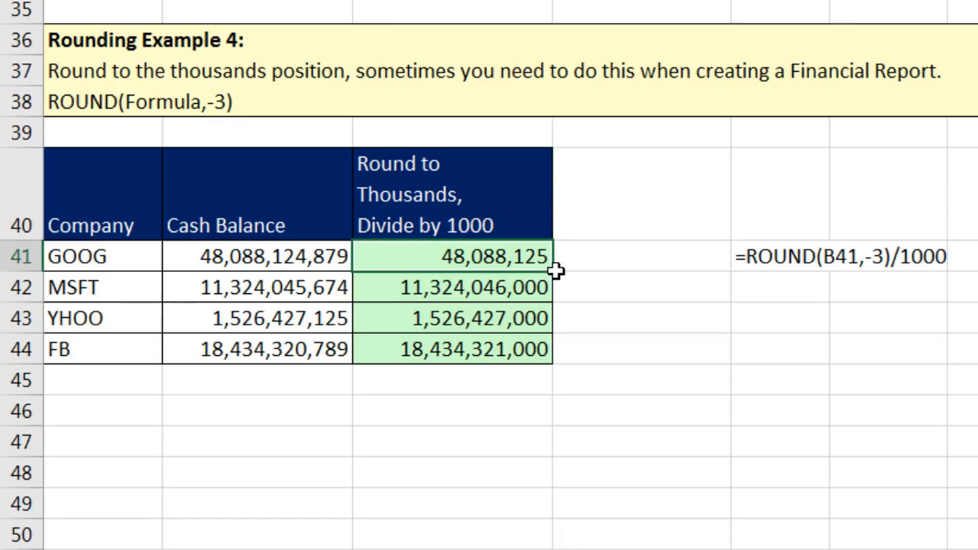
double_click(559, 272)
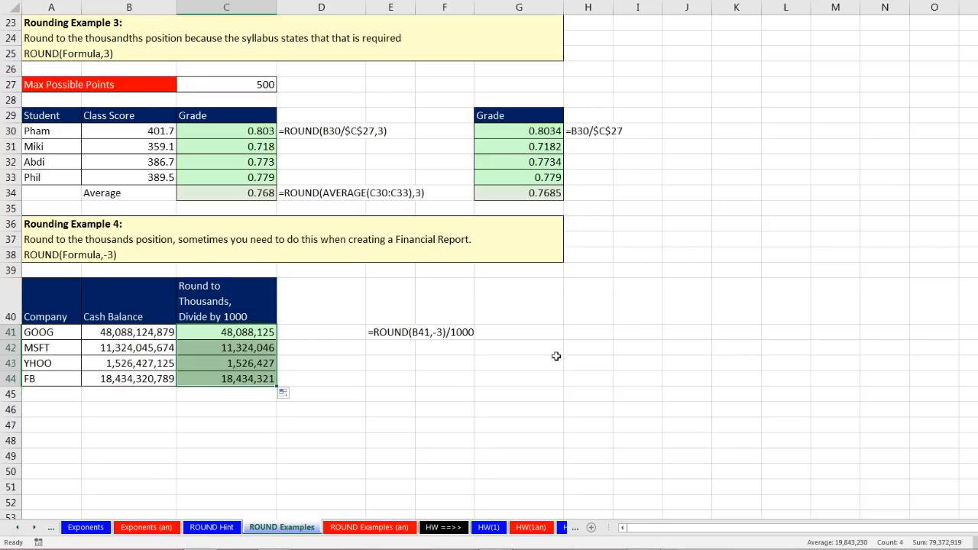
Step back through the Exponents, Mult & Div, Divide, Multiply, Add & Sub, Sub and Add sheets.
scroll(557, 357, "up", 7)
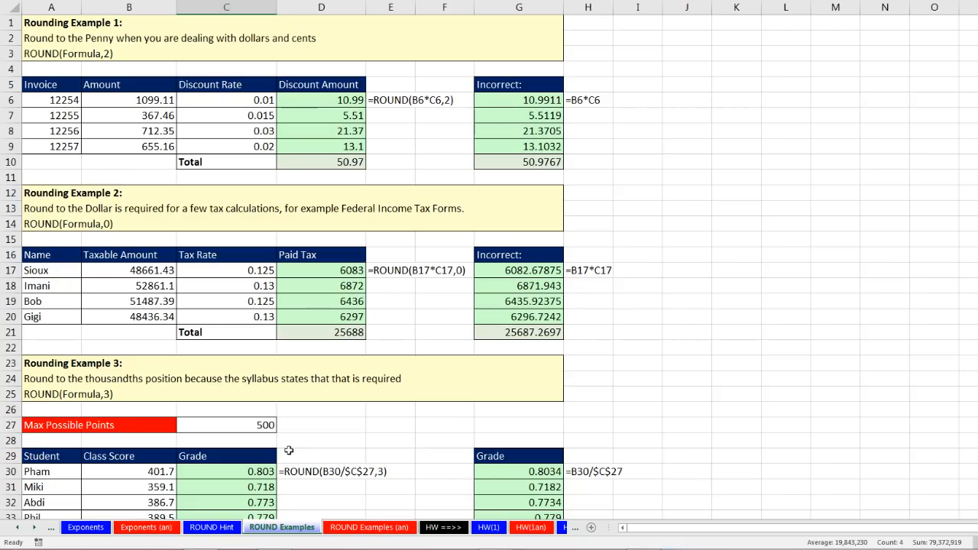
left_click(86, 528)
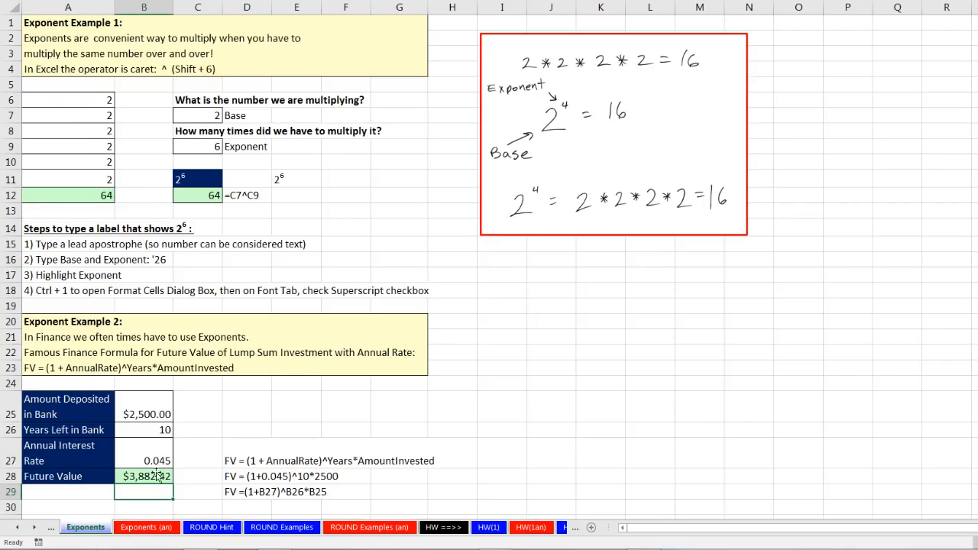
left_click(17, 528)
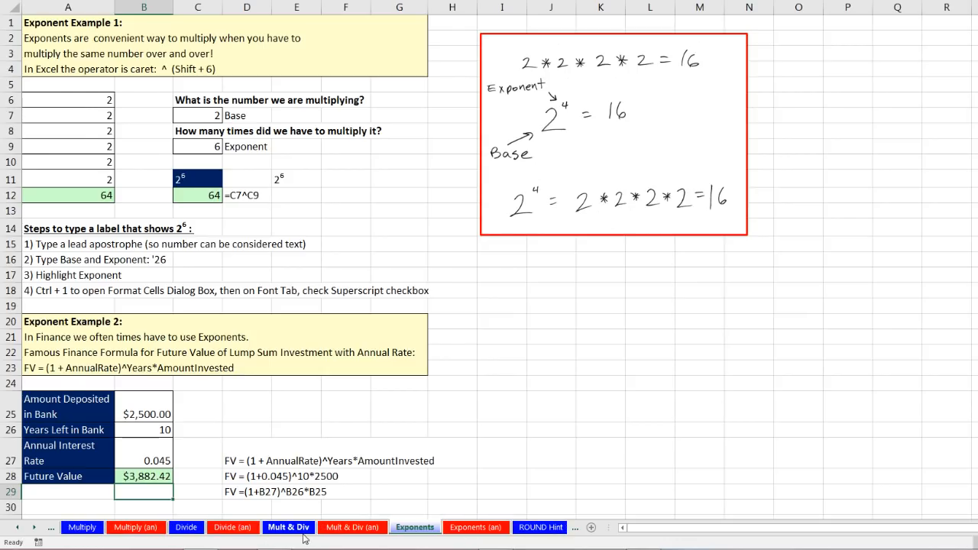
left_click(300, 530)
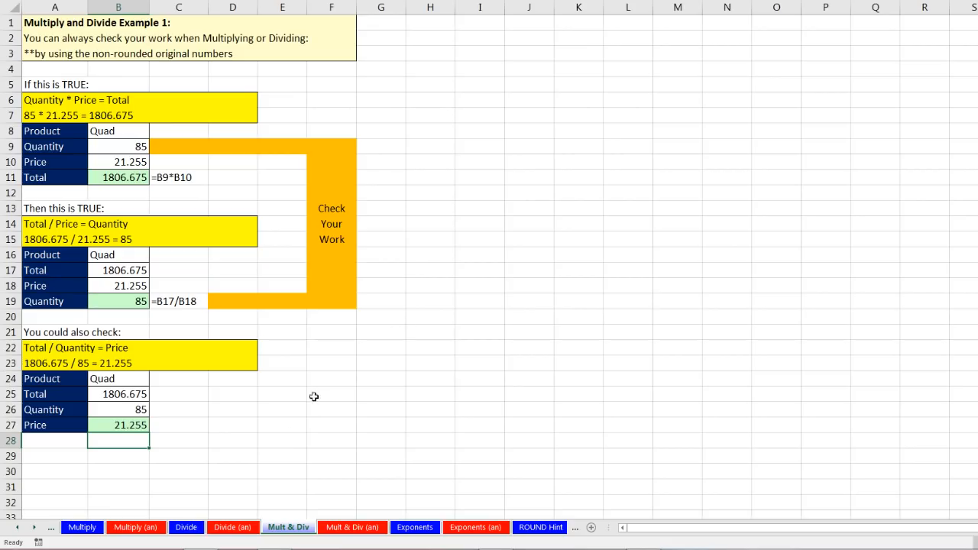
left_click(187, 529)
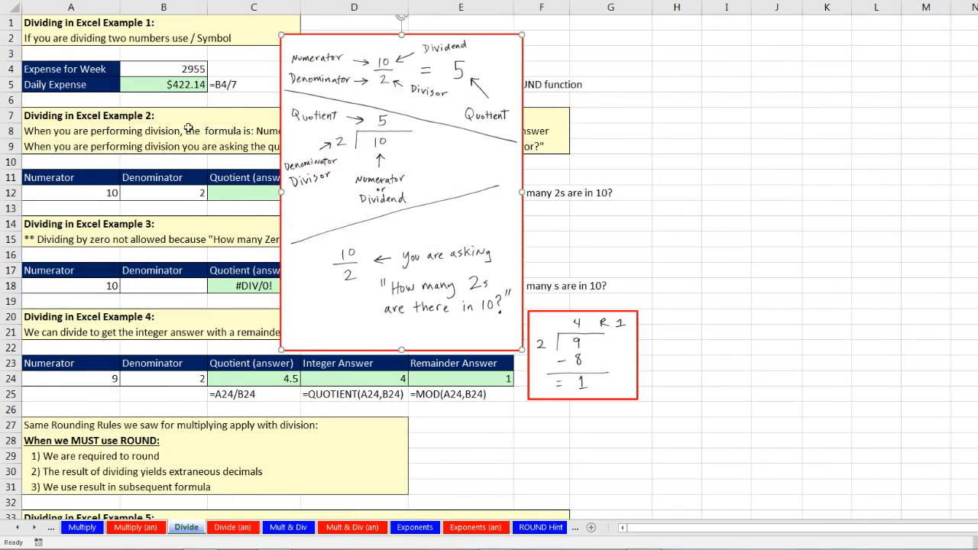
left_click(84, 529)
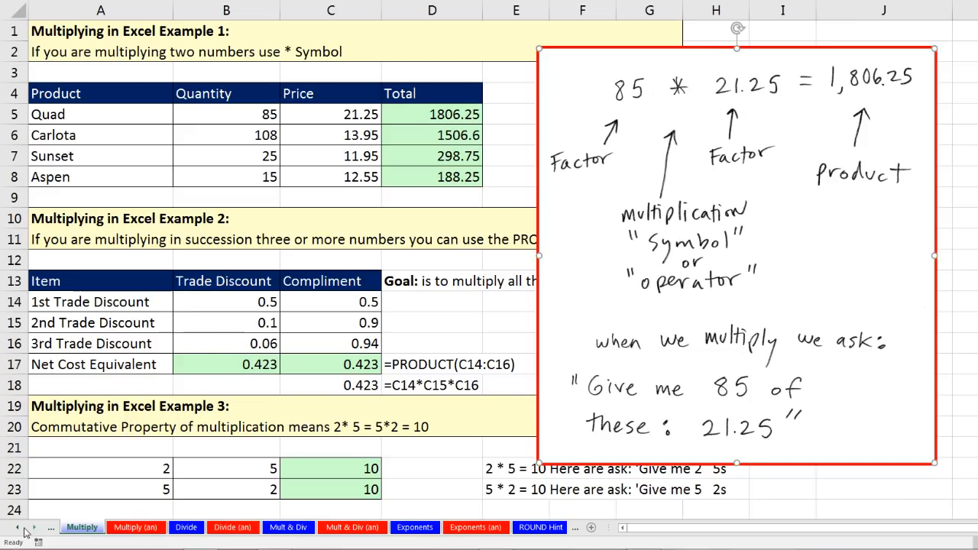
left_click(17, 529)
left_click(17, 528)
left_click(17, 528)
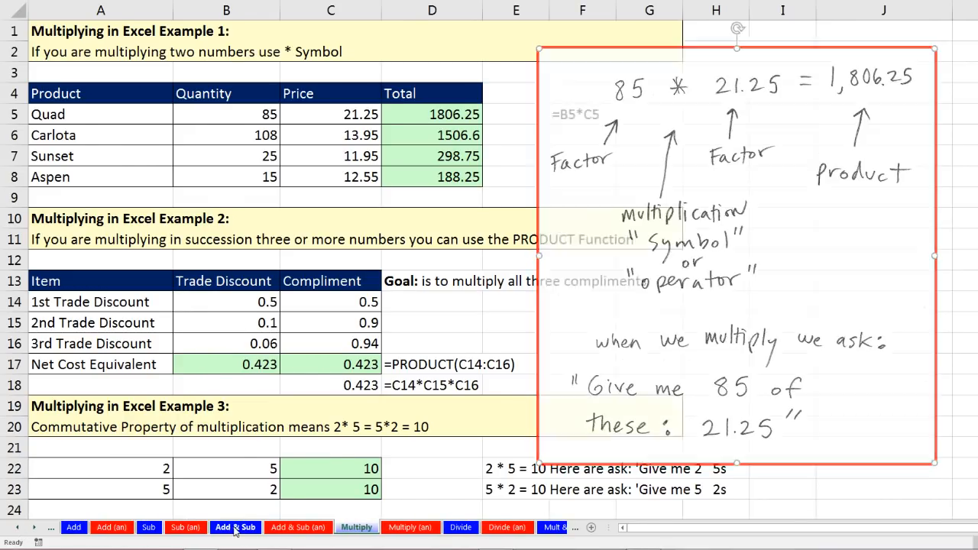
left_click(235, 528)
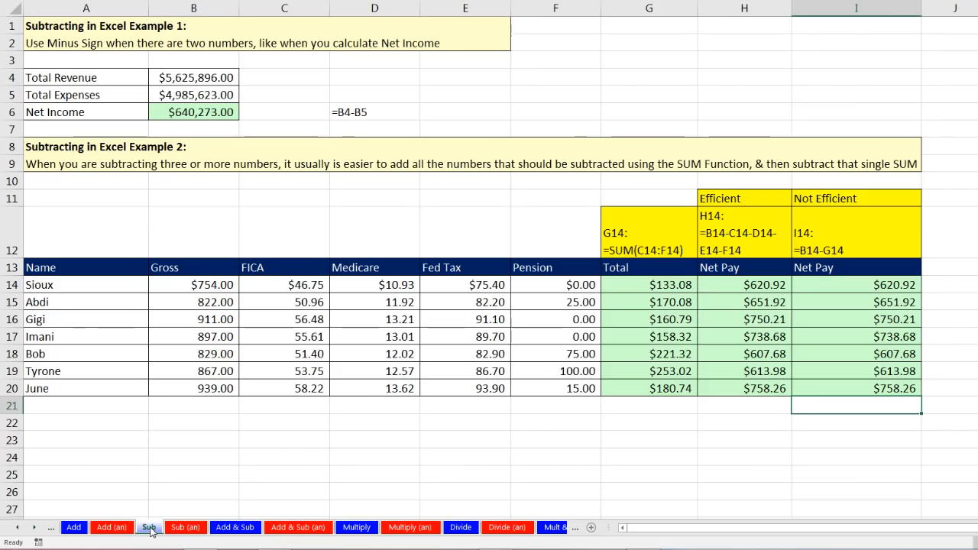
left_click(149, 528)
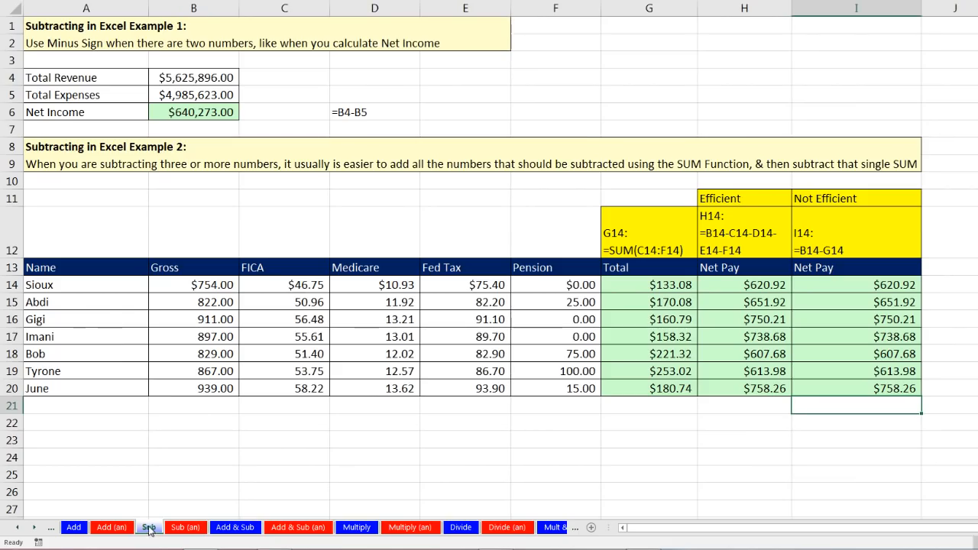
left_click(74, 529)
Continue through the MOOO and Check sheets to the WID Words sheet.
left_click(18, 529)
left_click(18, 528)
left_click(18, 528)
left_click(18, 528)
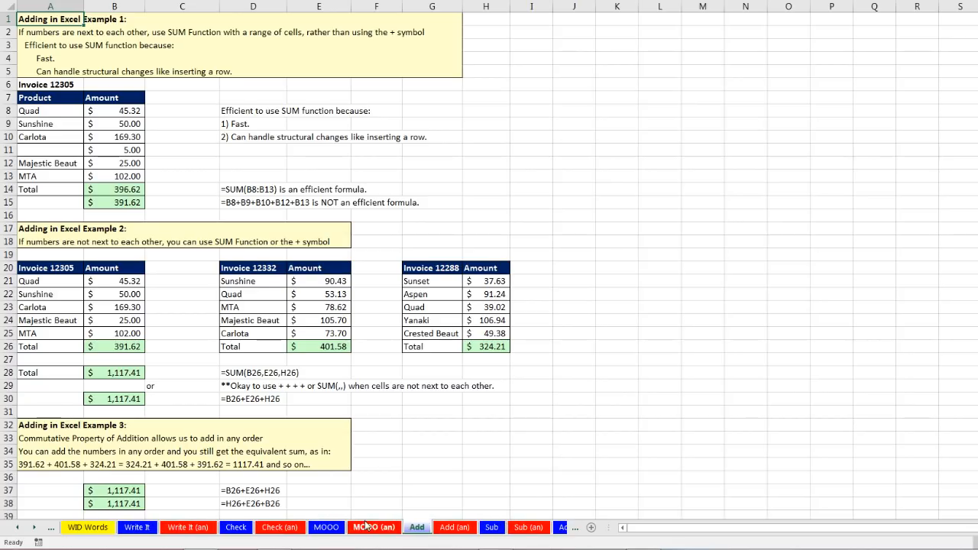
left_click(326, 527)
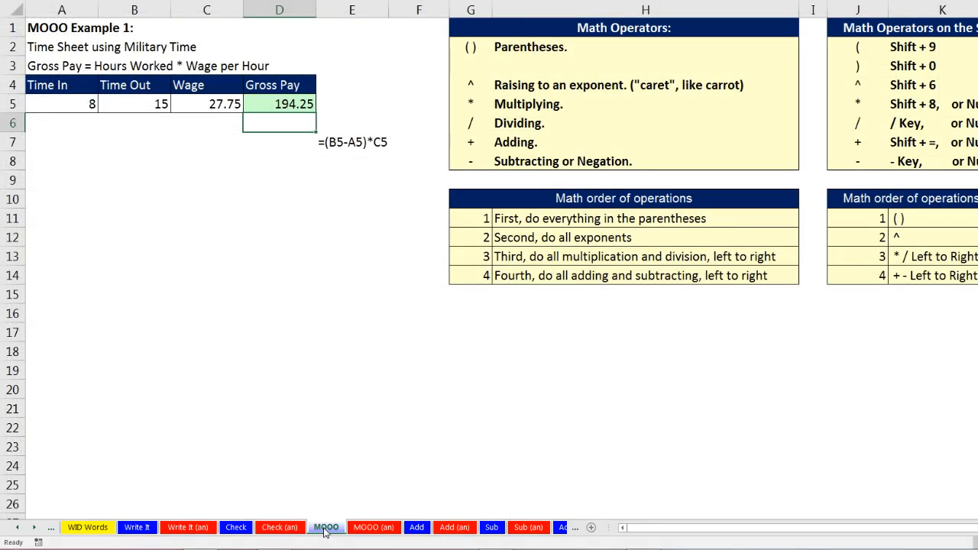
left_click(237, 528)
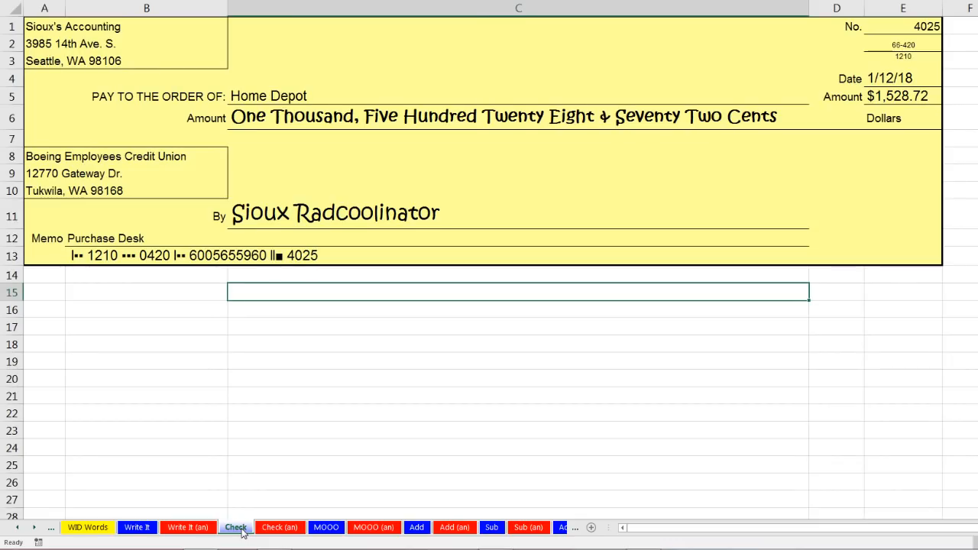
left_click(88, 528)
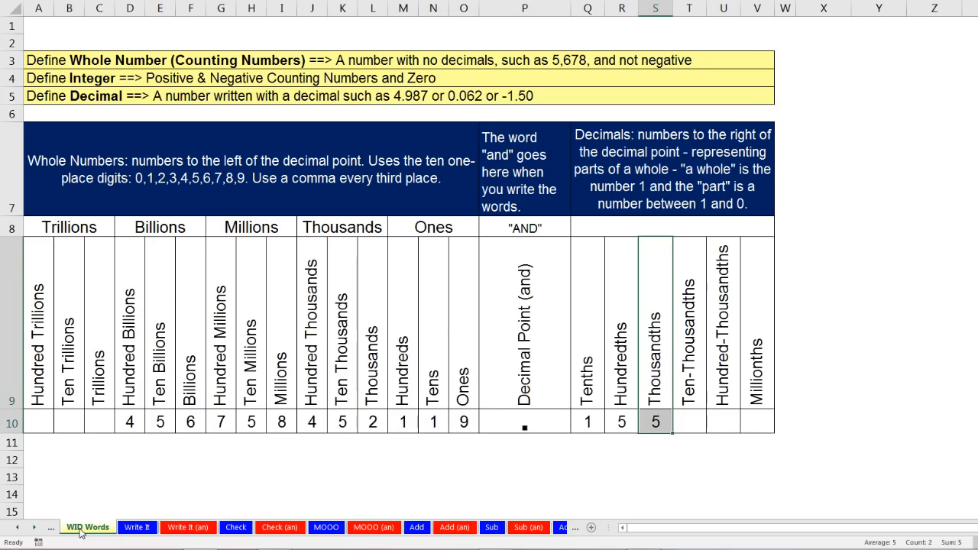
left_click(15, 534)
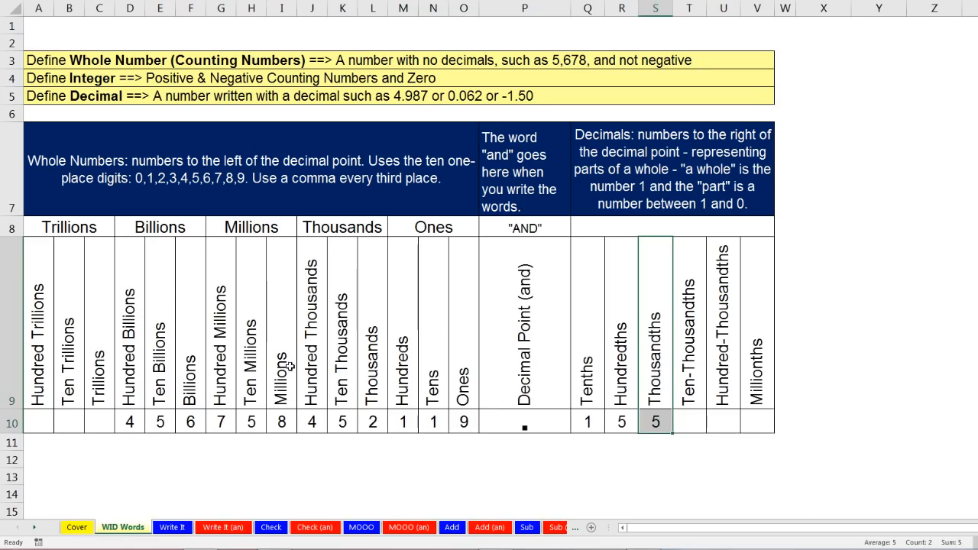